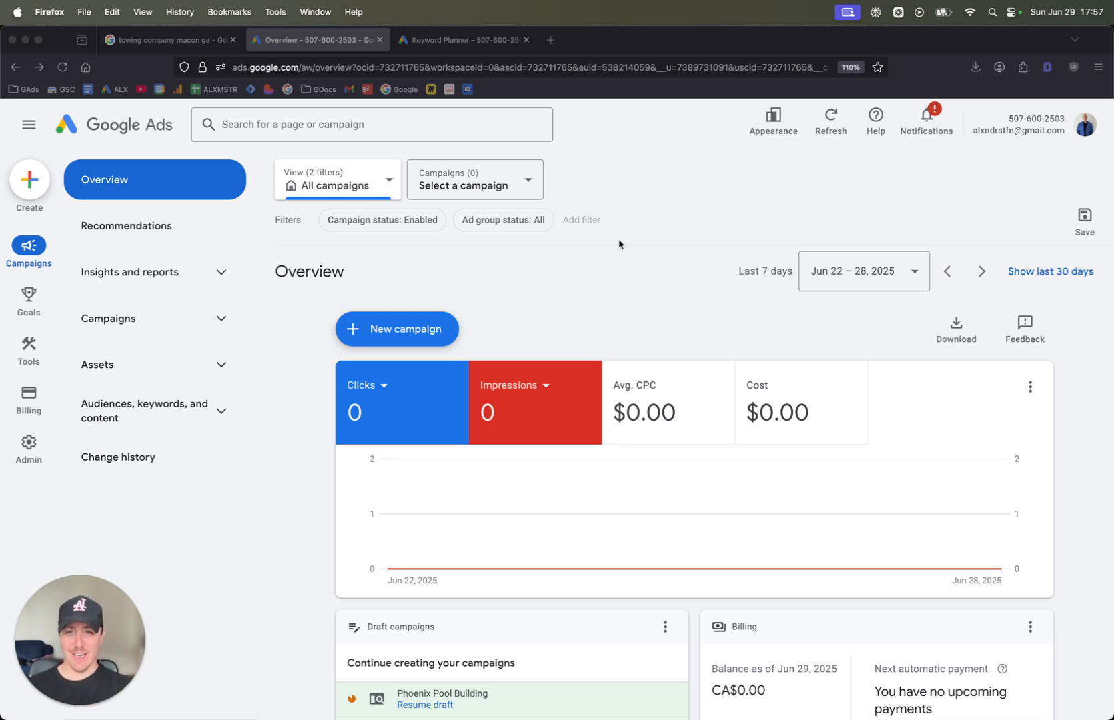
click(660, 283)
scroll(659, 282, down, 1)
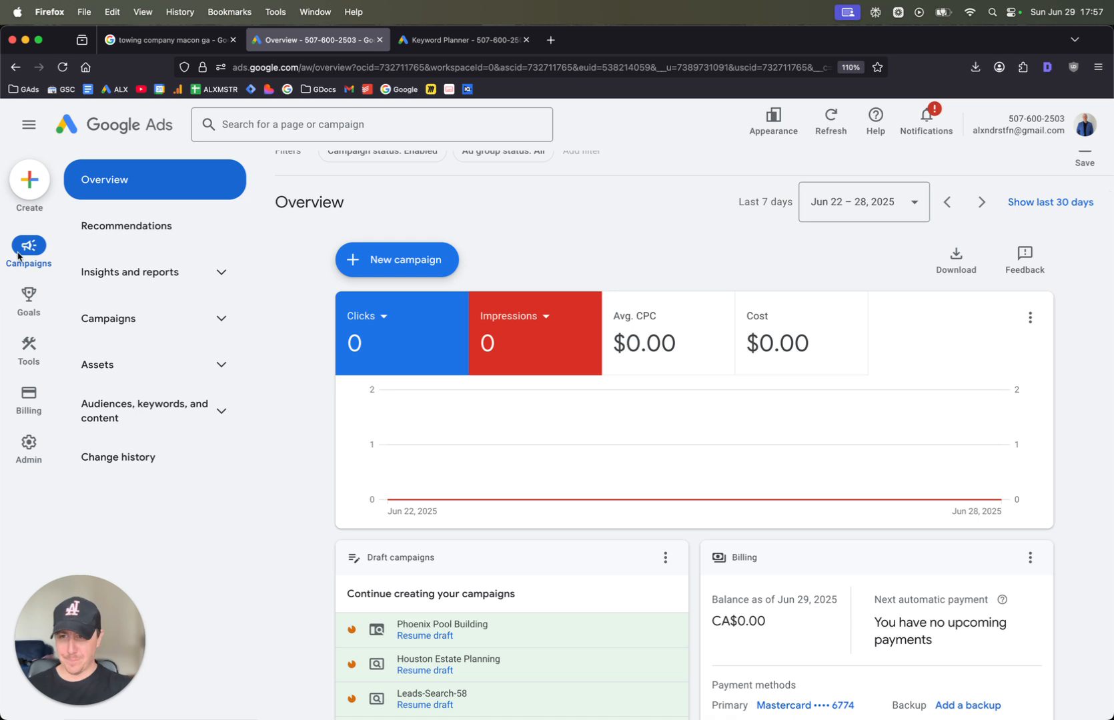
Switch to the Google results for "towing company macon ga" and examine the sponsored ads, local businesses and organic listings
key(super+Tab)
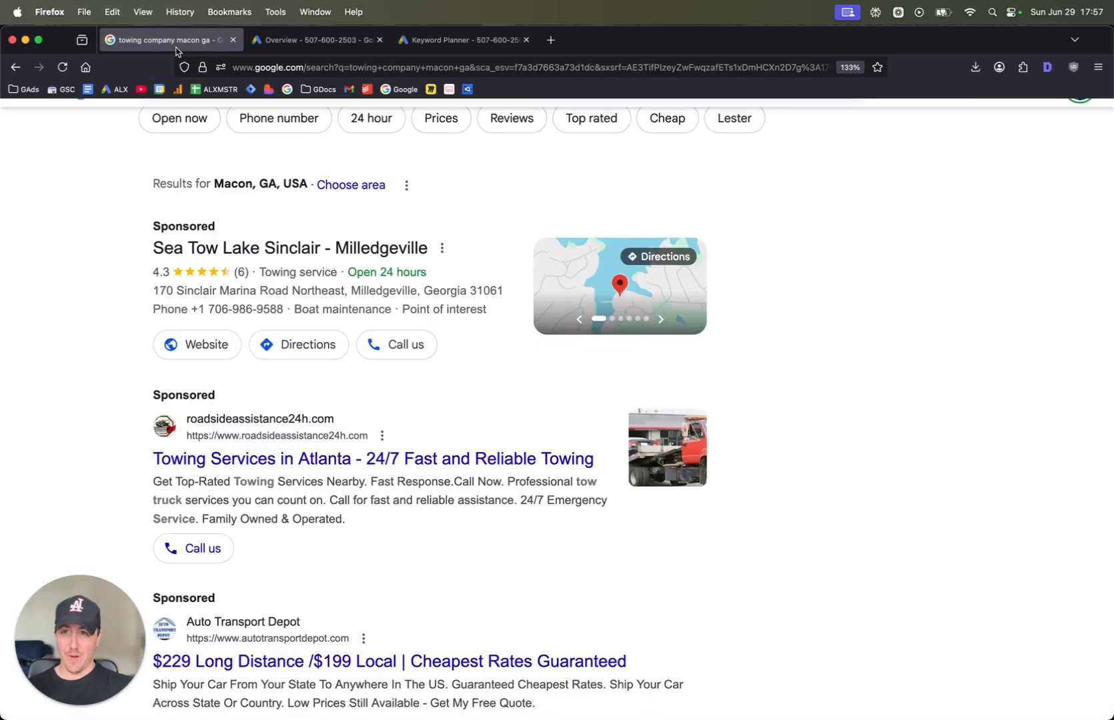
click(167, 39)
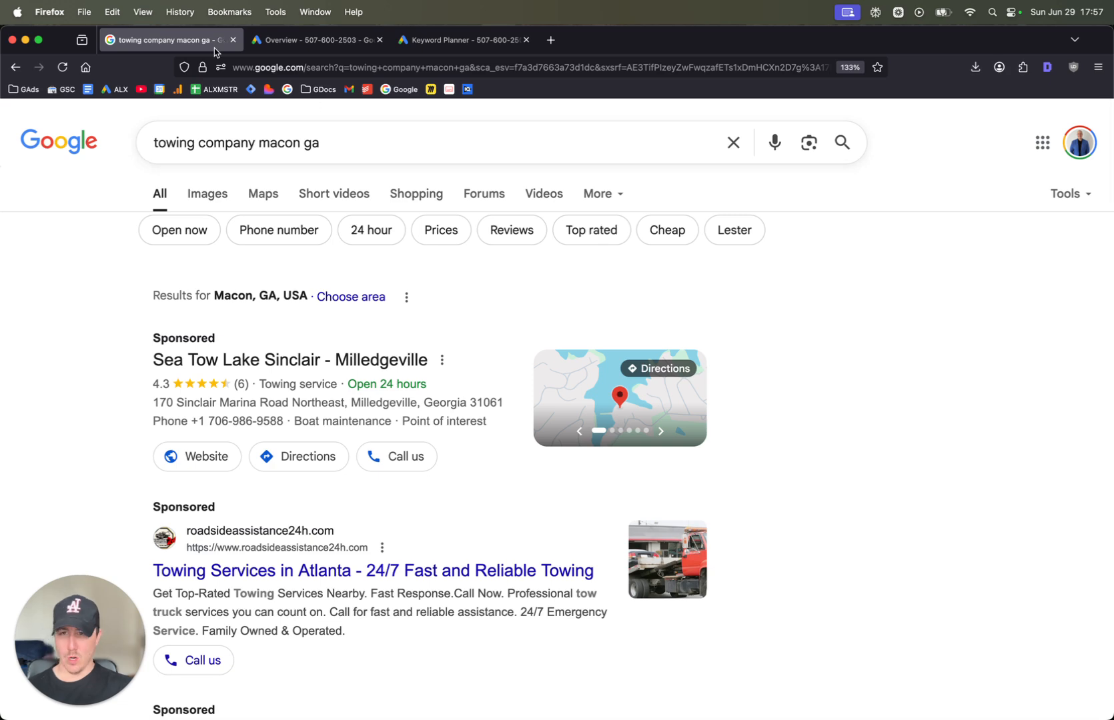
scroll(368, 388, down, 5)
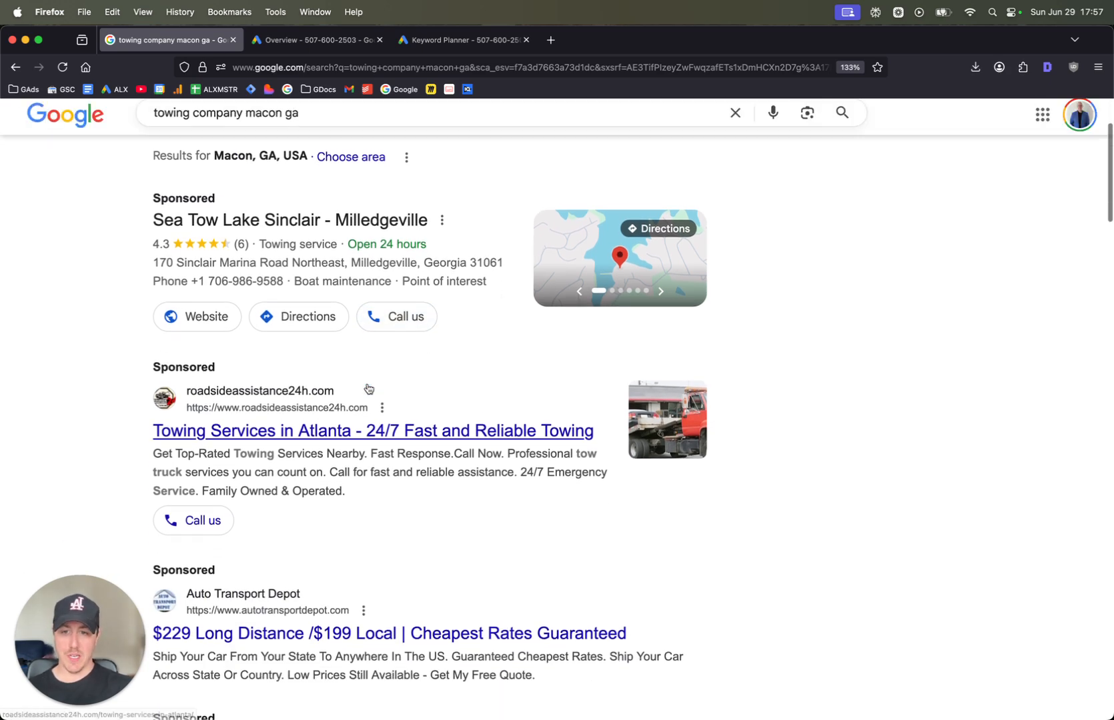
scroll(335, 378, up, 5)
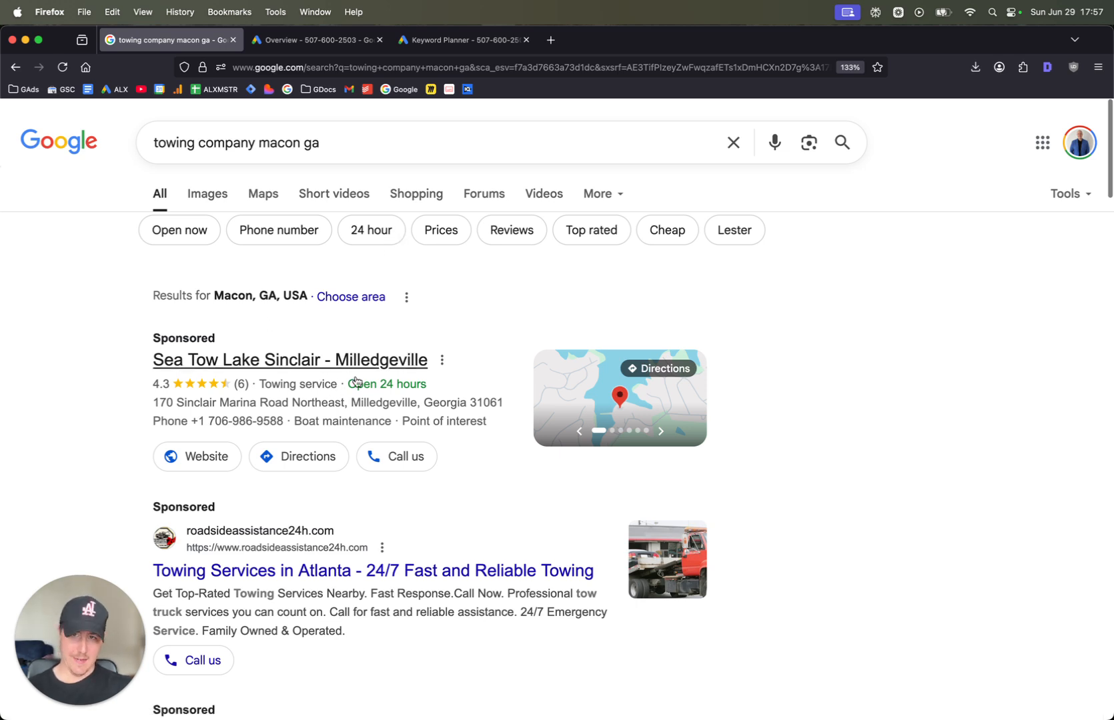
scroll(364, 372, down, 5)
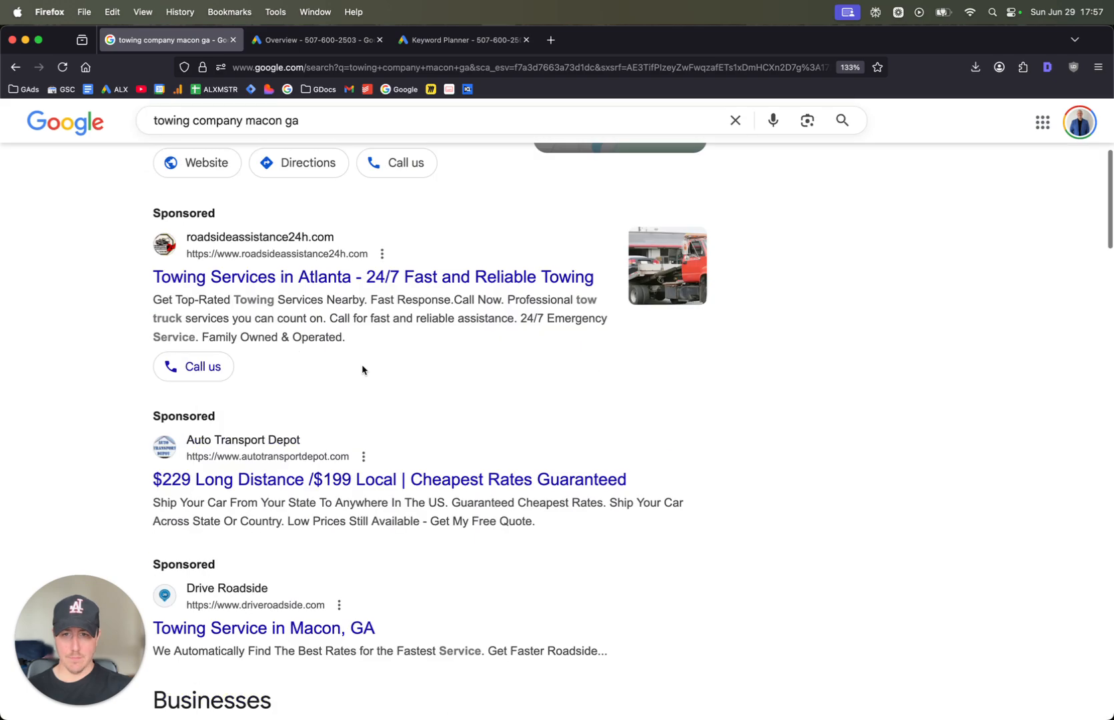
scroll(364, 375, down, 4)
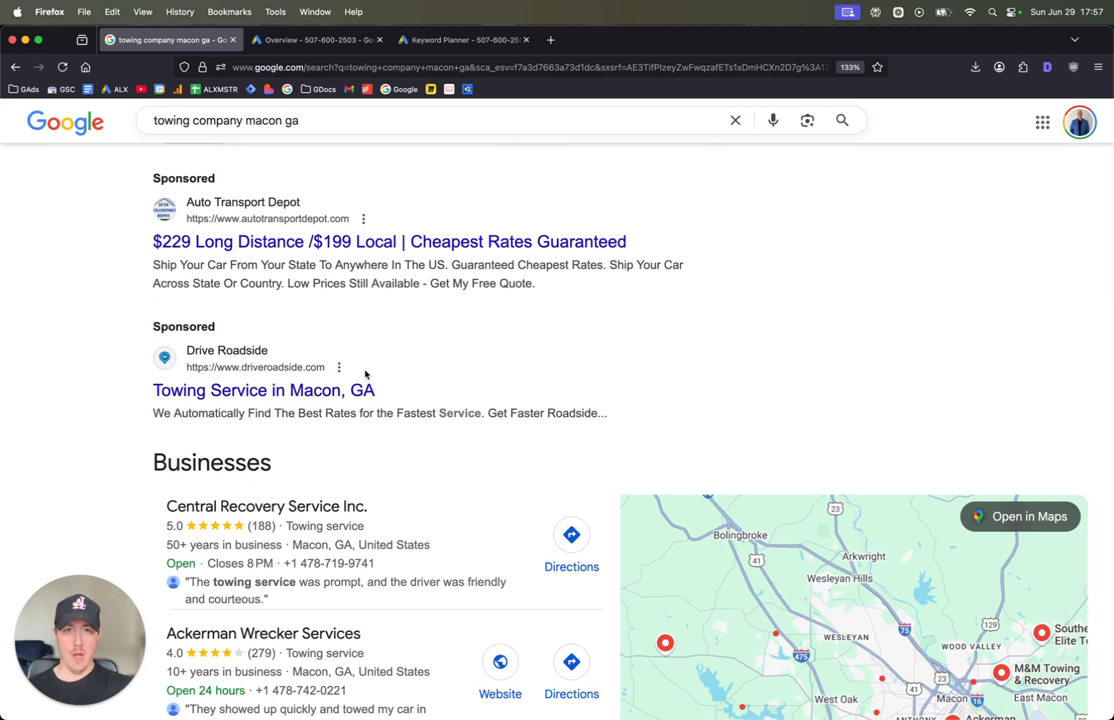
scroll(365, 375, down, 3)
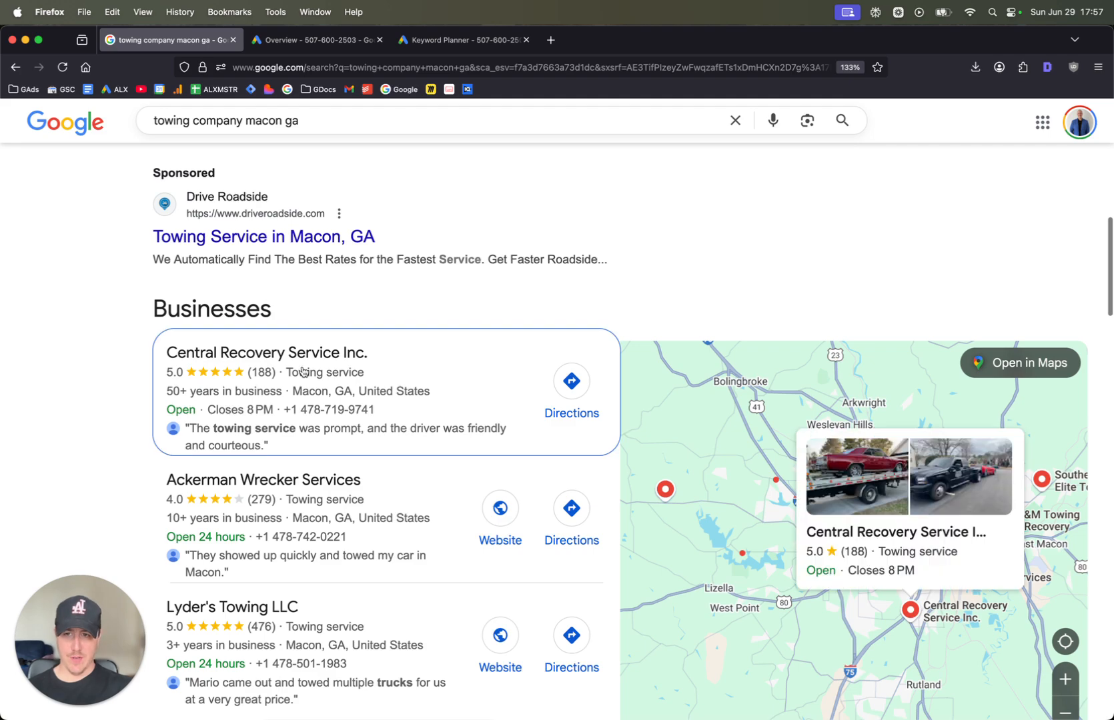
scroll(303, 371, down, 3)
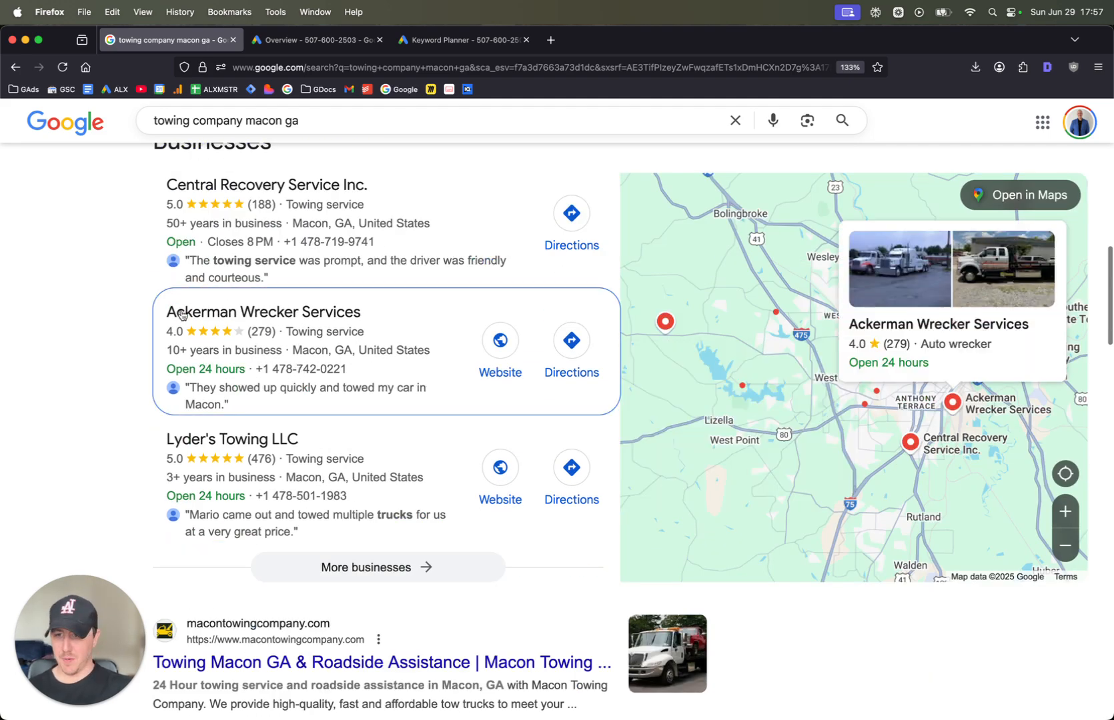
scroll(236, 404, down, 7)
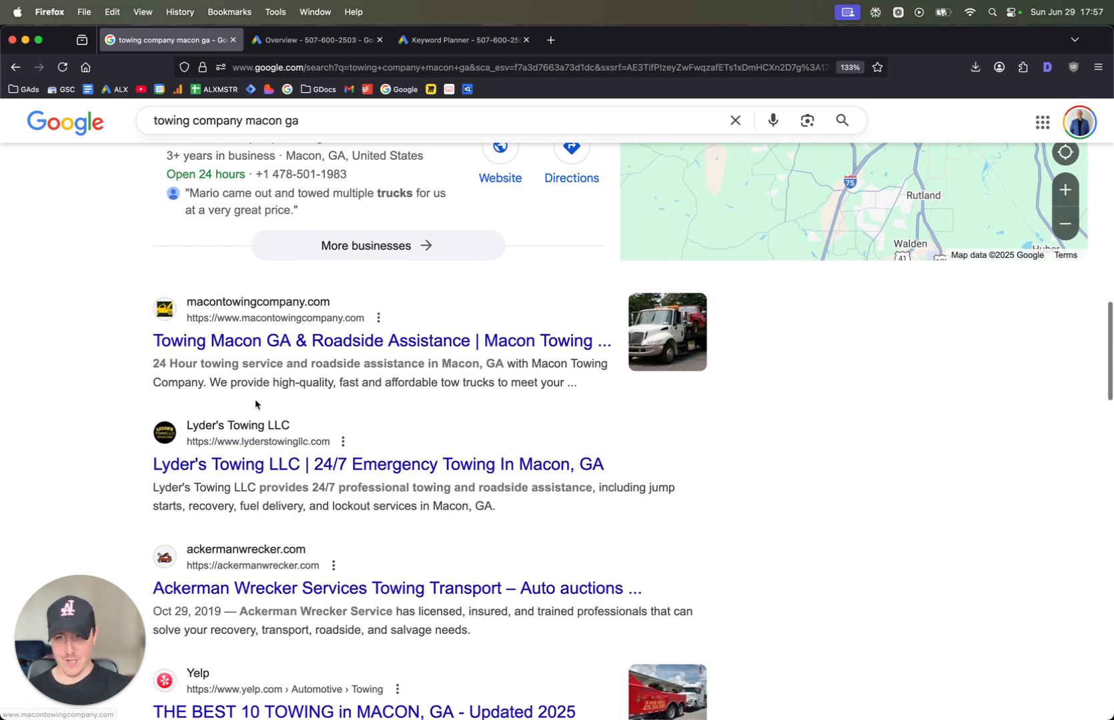
scroll(217, 415, down, 4)
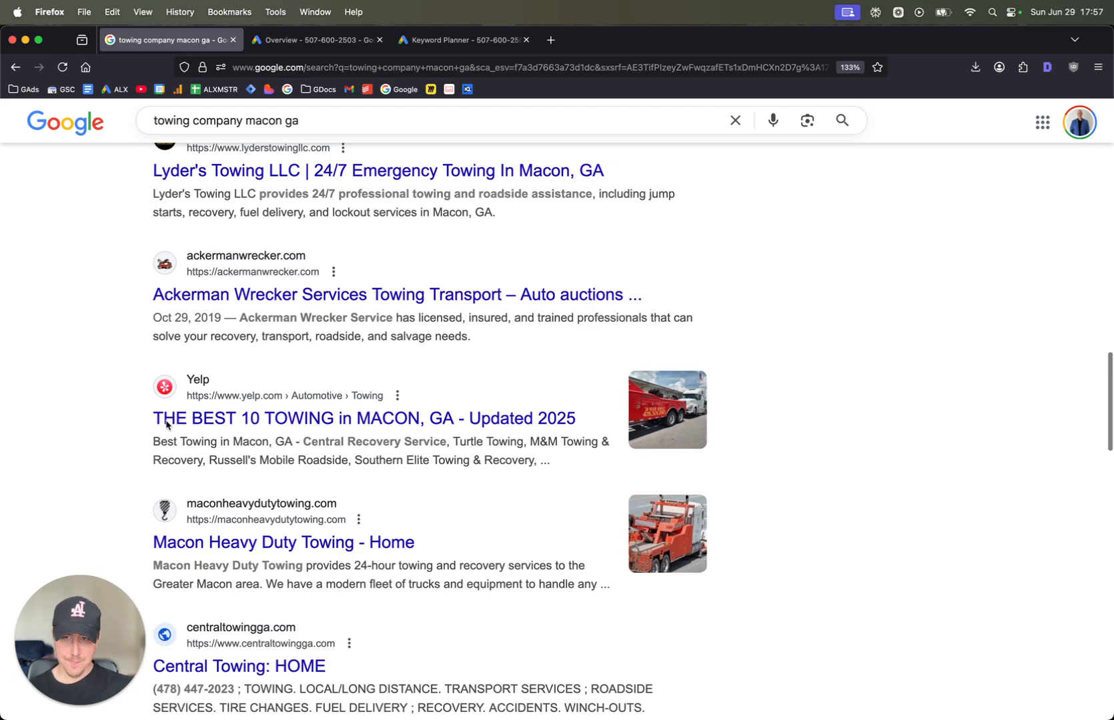
scroll(337, 436, down, 1)
scroll(339, 437, down, 9)
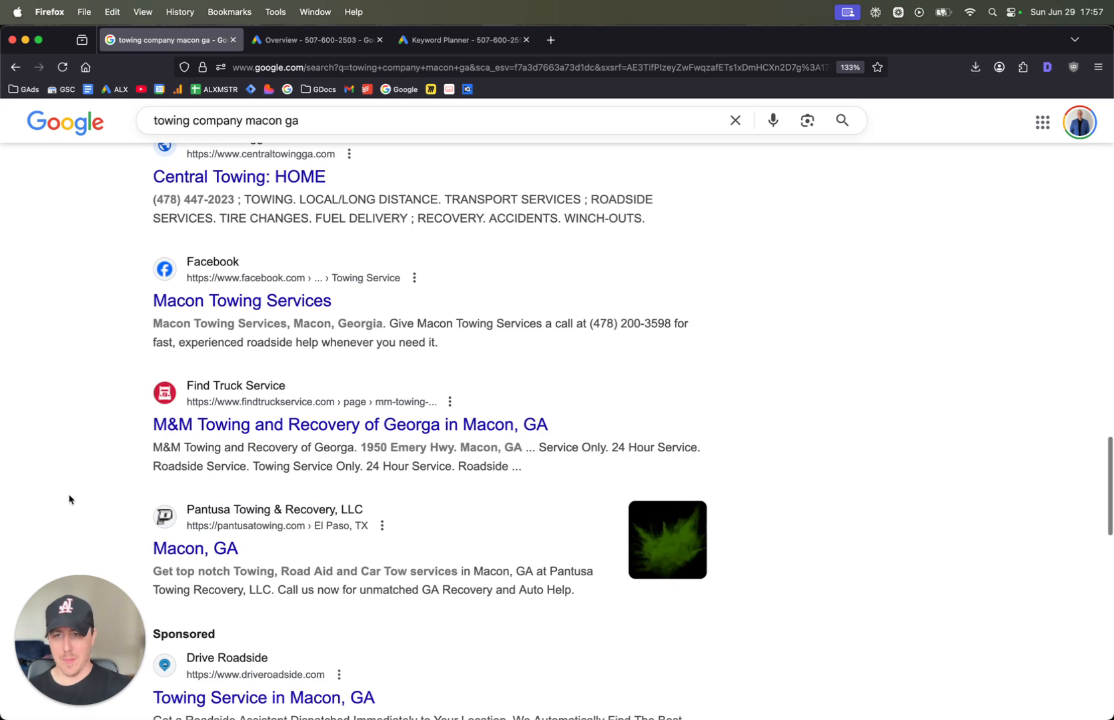
Return to the sponsored results and compare the towing ads' headlines, descriptions and targeted locations
scroll(418, 496, up, 3)
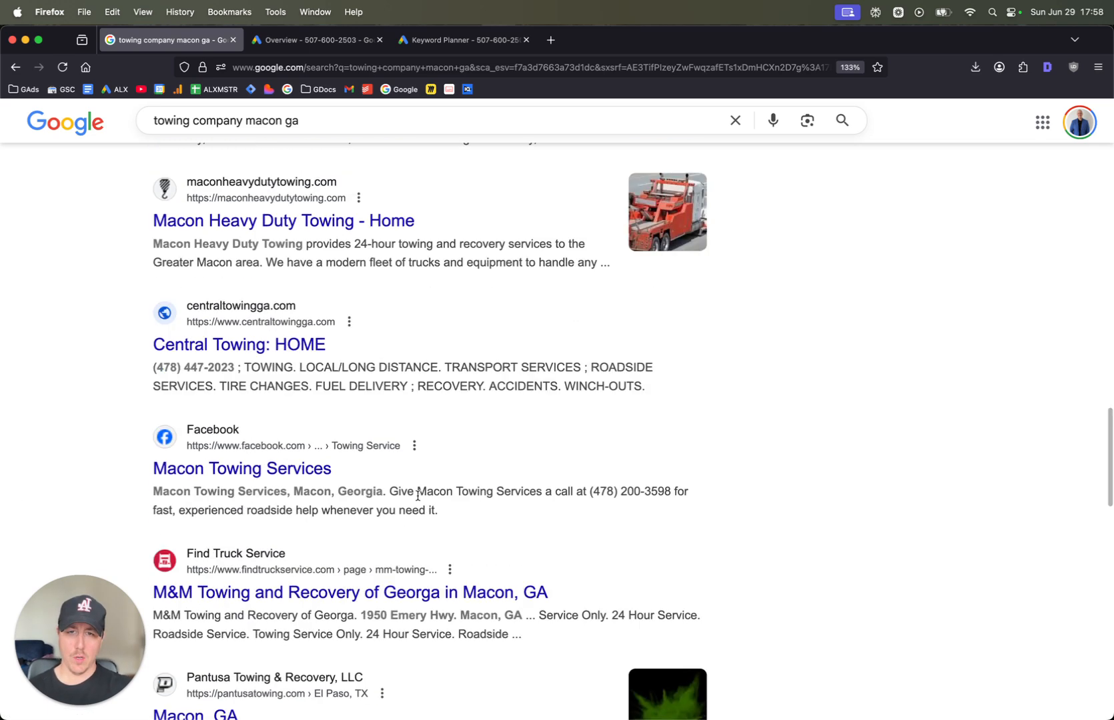
scroll(418, 497, up, 8)
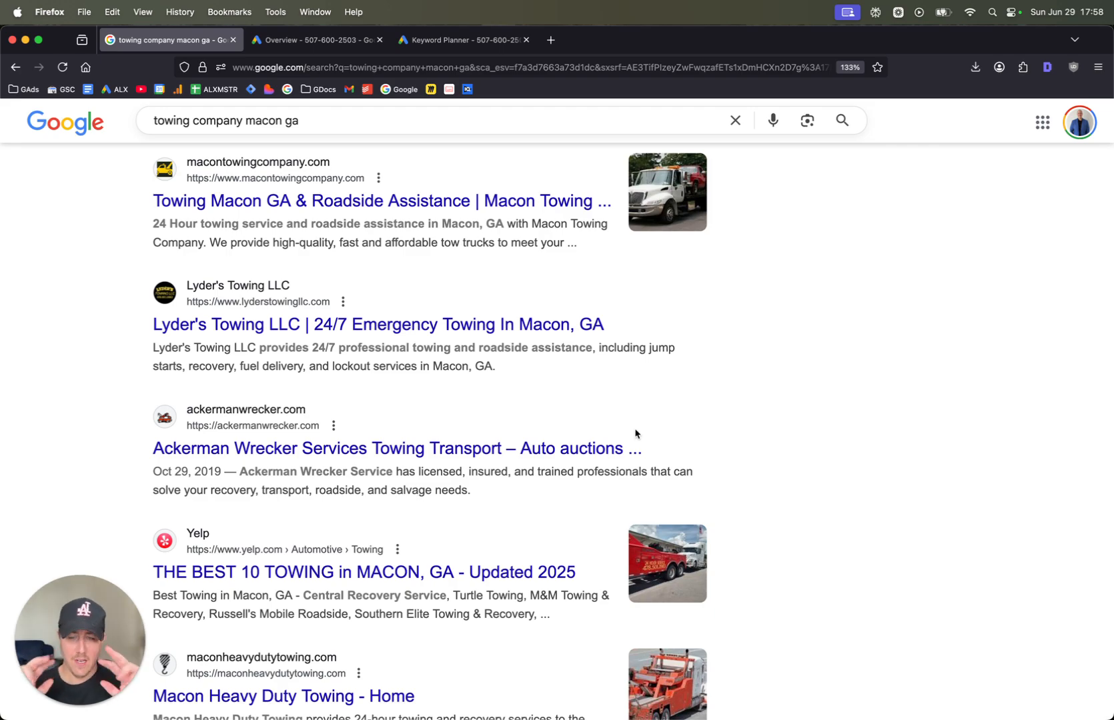
scroll(635, 434, up, 7)
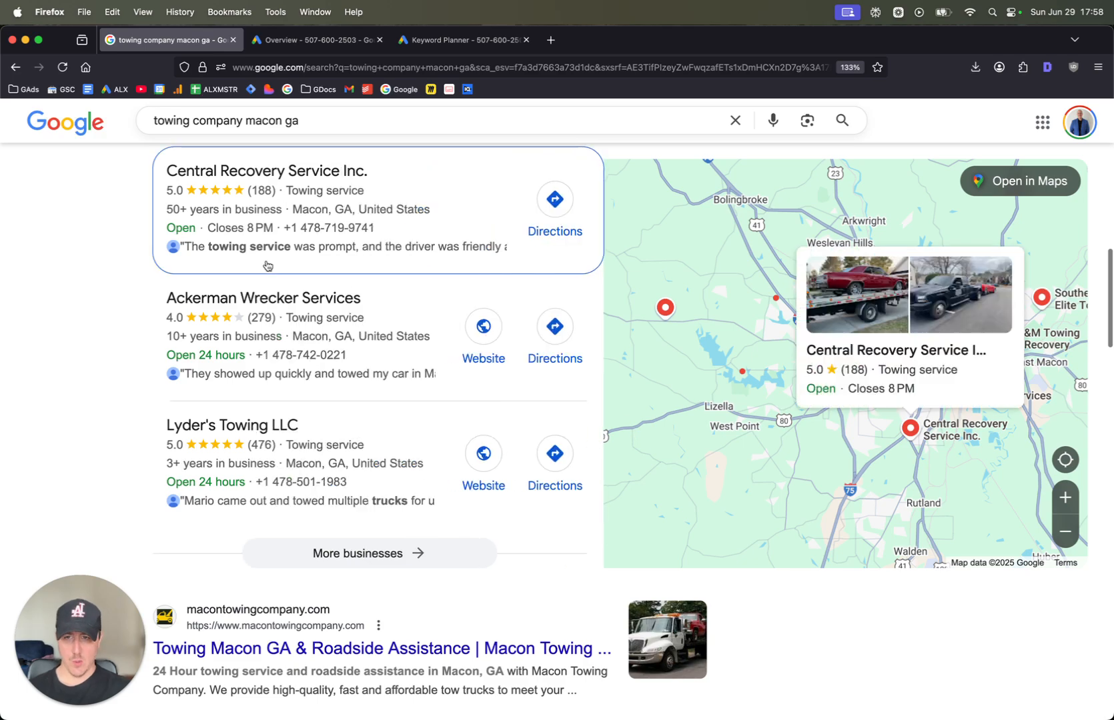
scroll(105, 403, up, 8)
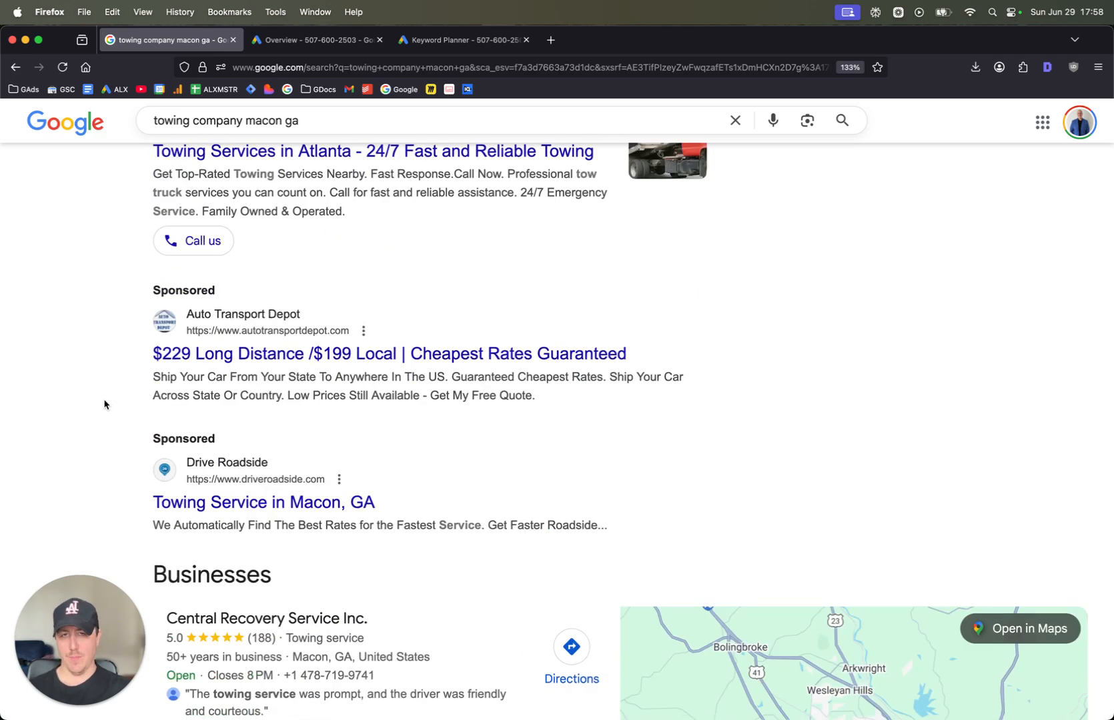
scroll(105, 403, up, 6)
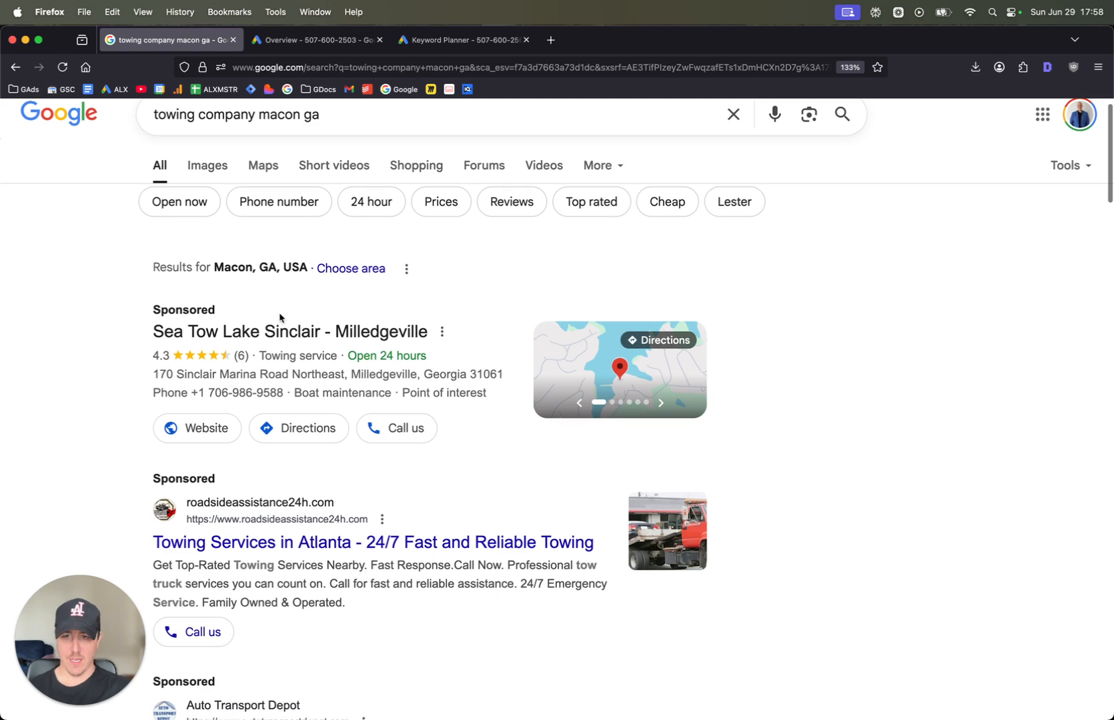
scroll(284, 313, down, 5)
scroll(341, 328, up, 4)
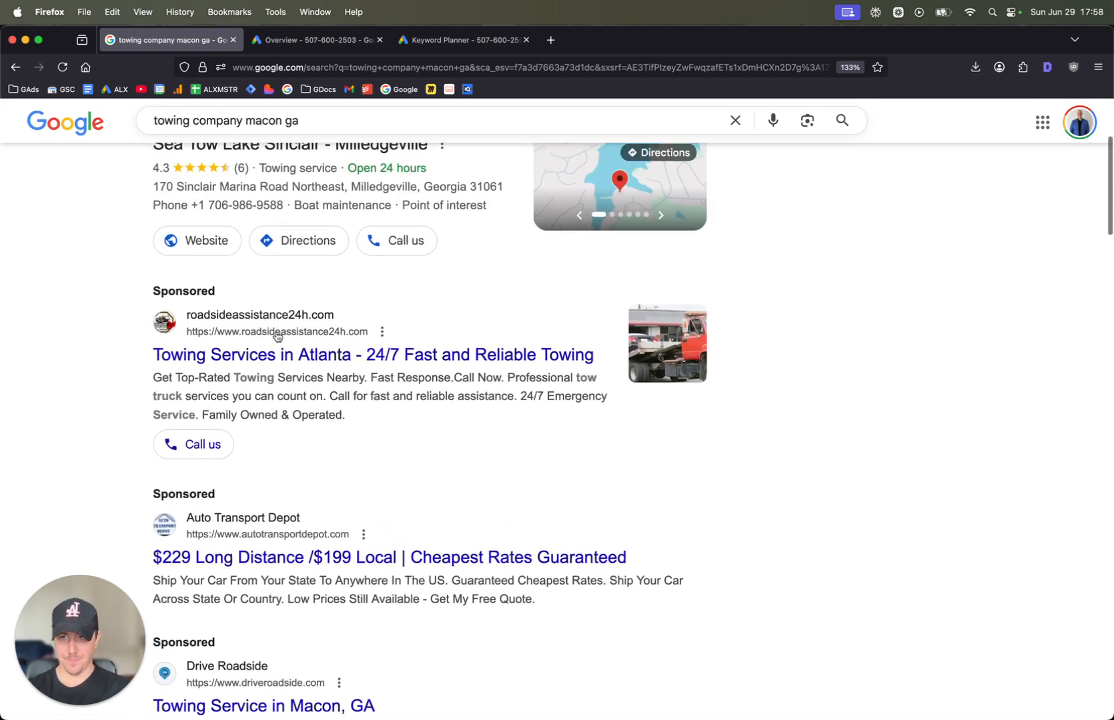
scroll(327, 308, down, 2)
scroll(420, 328, down, 2)
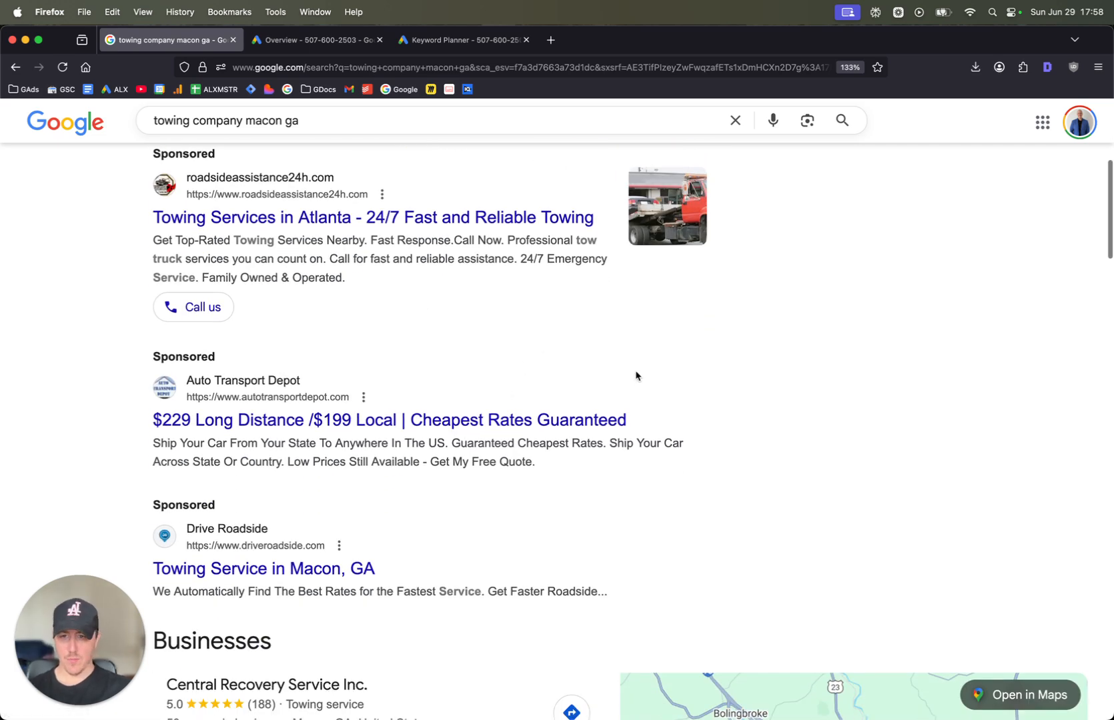
scroll(400, 360, up, 3)
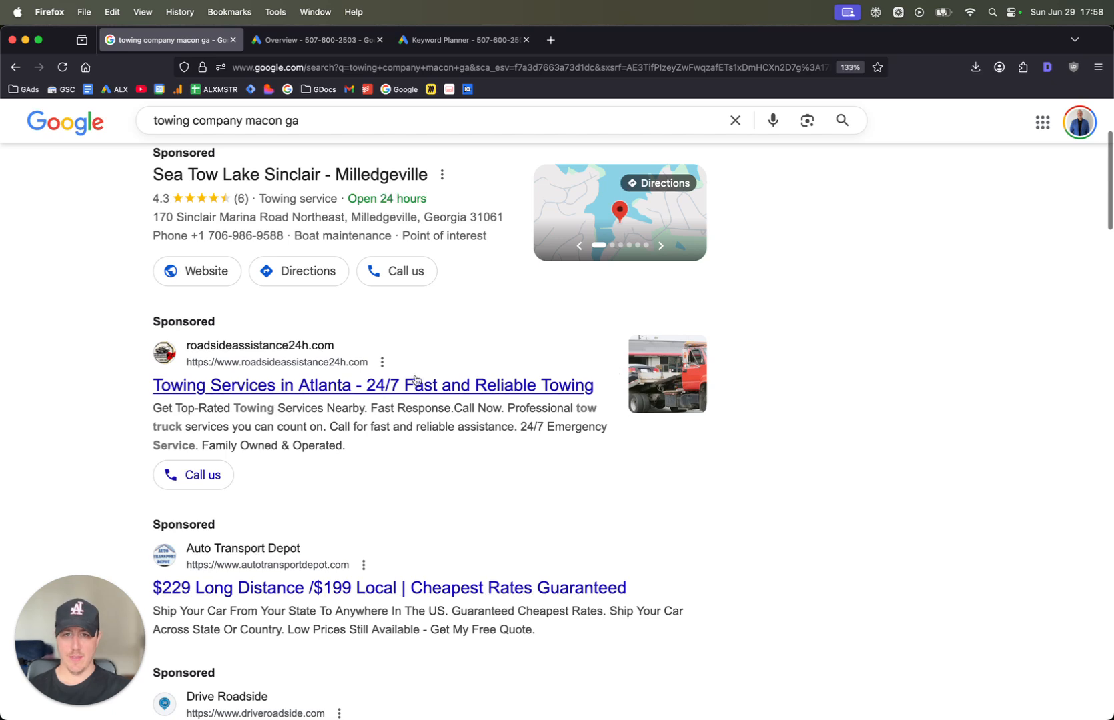
scroll(366, 400, down, 2)
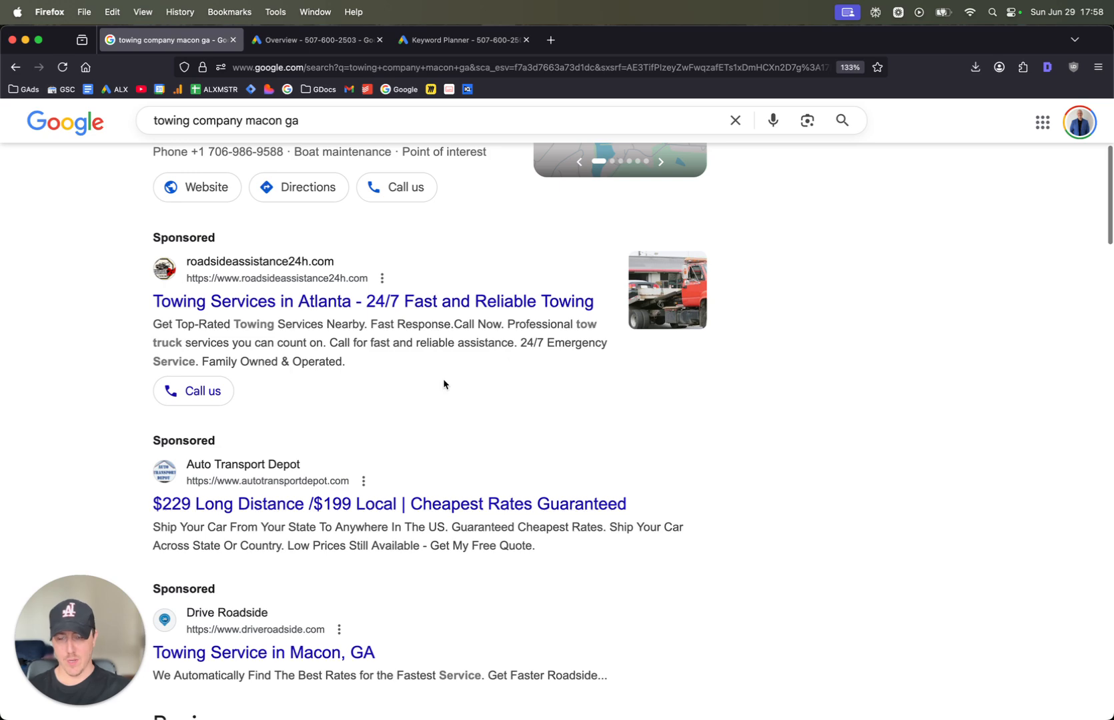
scroll(433, 380, down, 3)
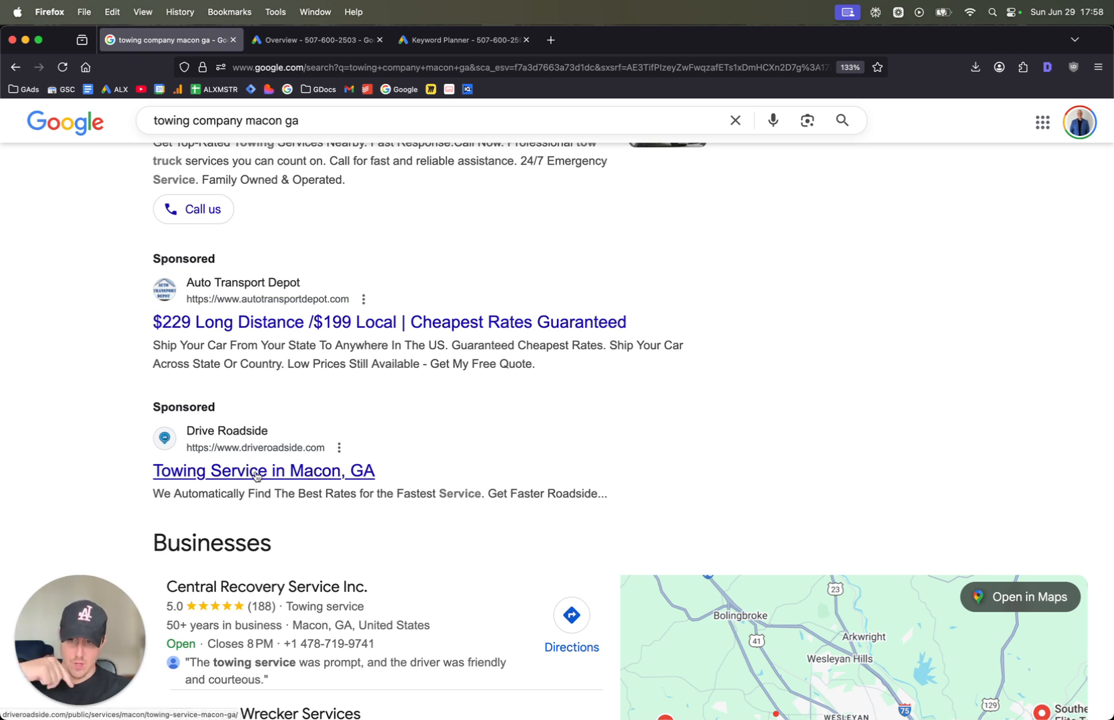
scroll(257, 475, up, 6)
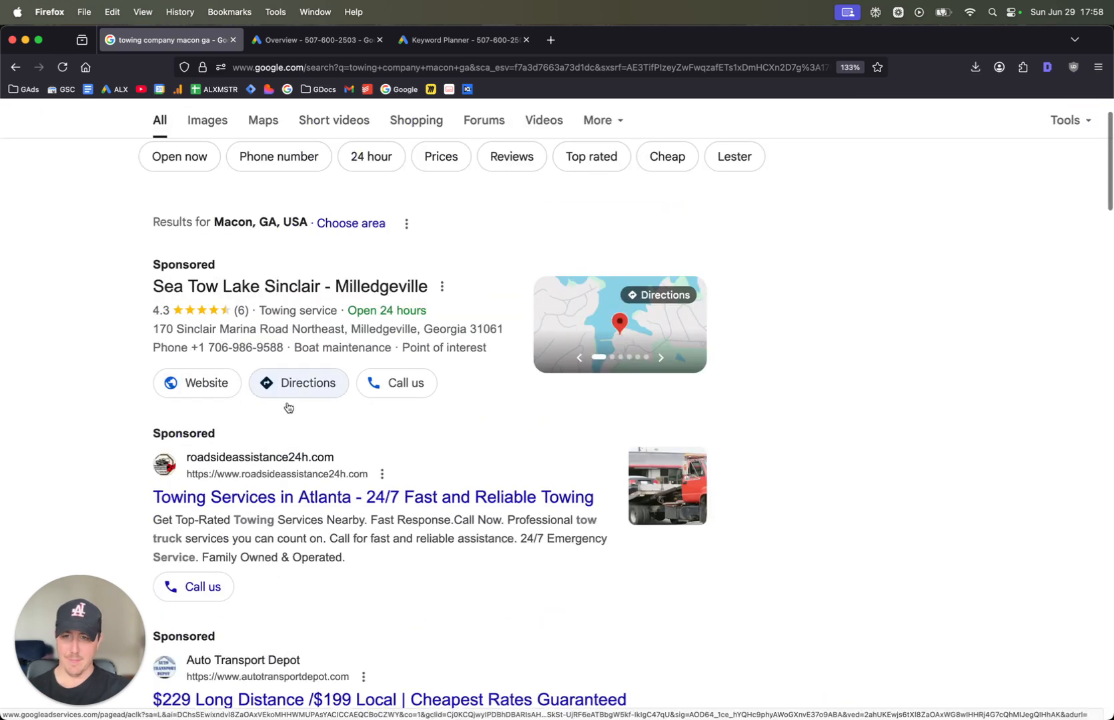
scroll(263, 500, down, 2)
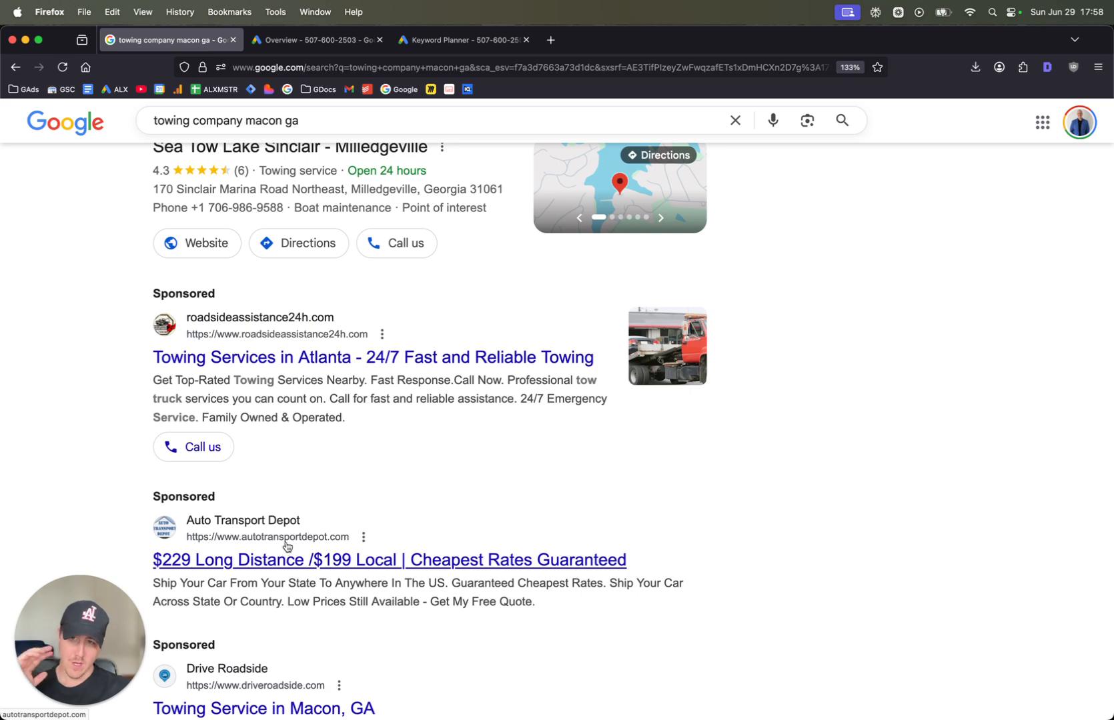
scroll(287, 547, up, 3)
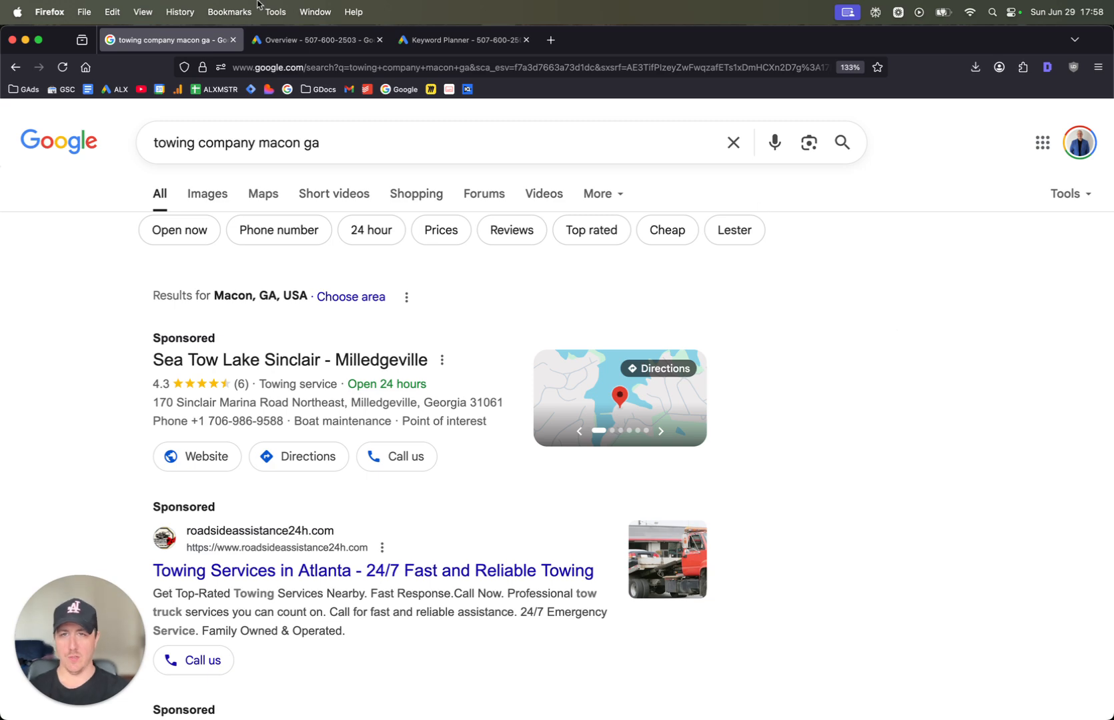
Switch to the Google Ads overview and start a new campaign with Leads as its objective
click(336, 42)
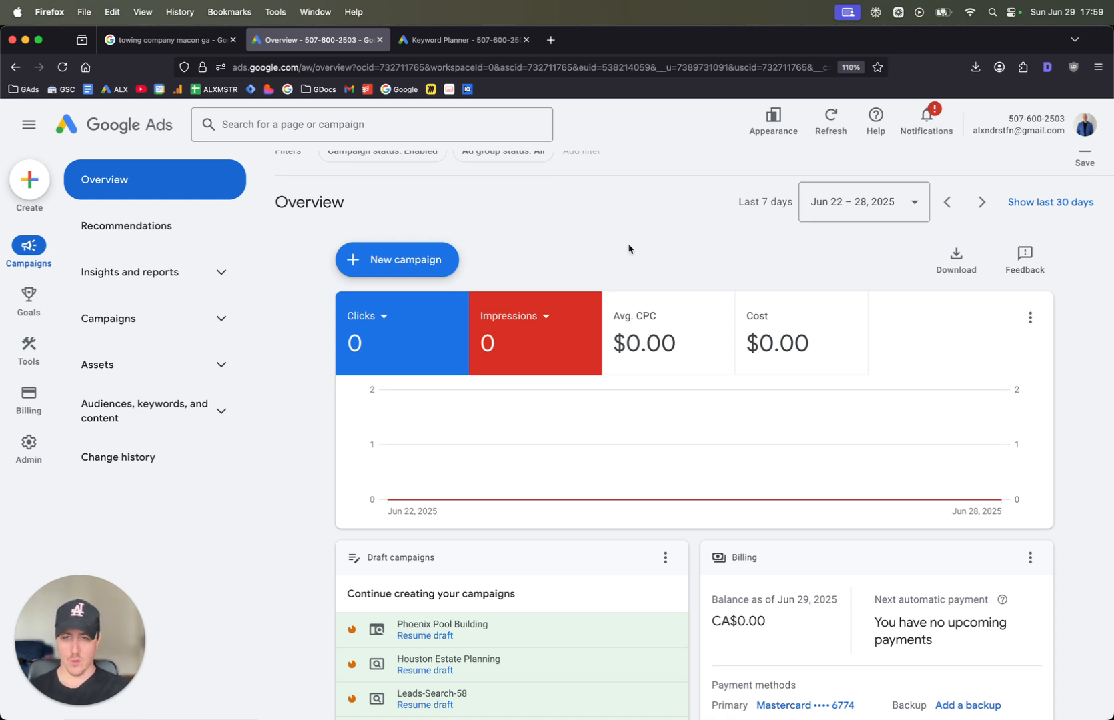
scroll(628, 249, up, 2)
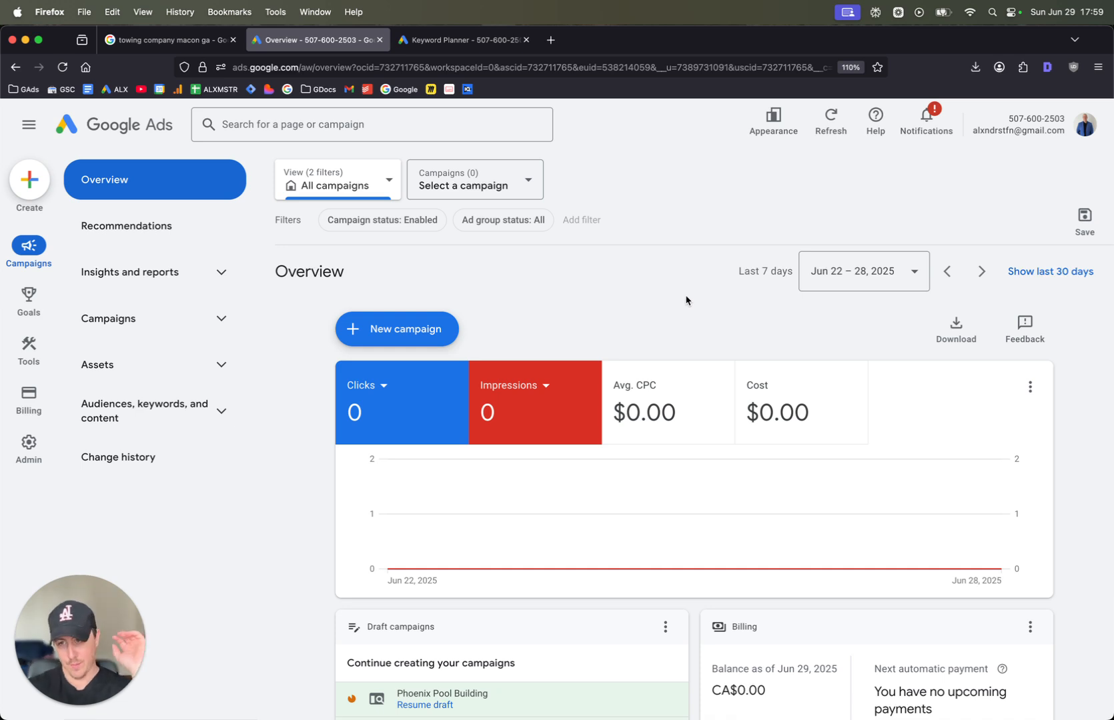
click(422, 326)
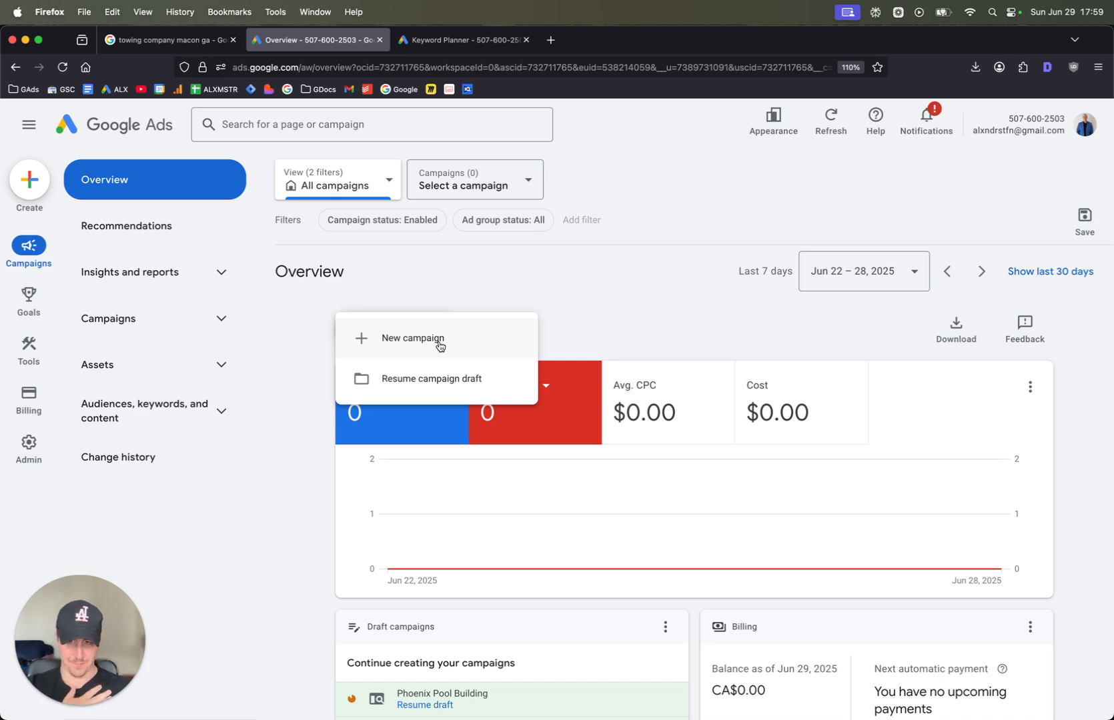
click(439, 346)
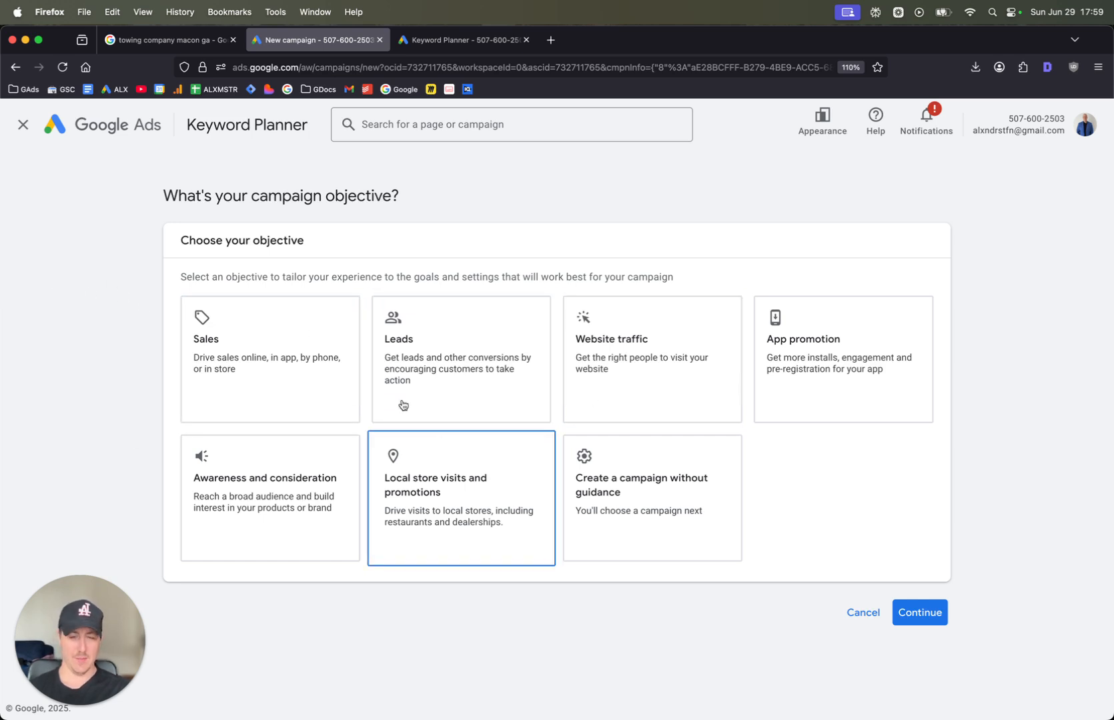
click(665, 511)
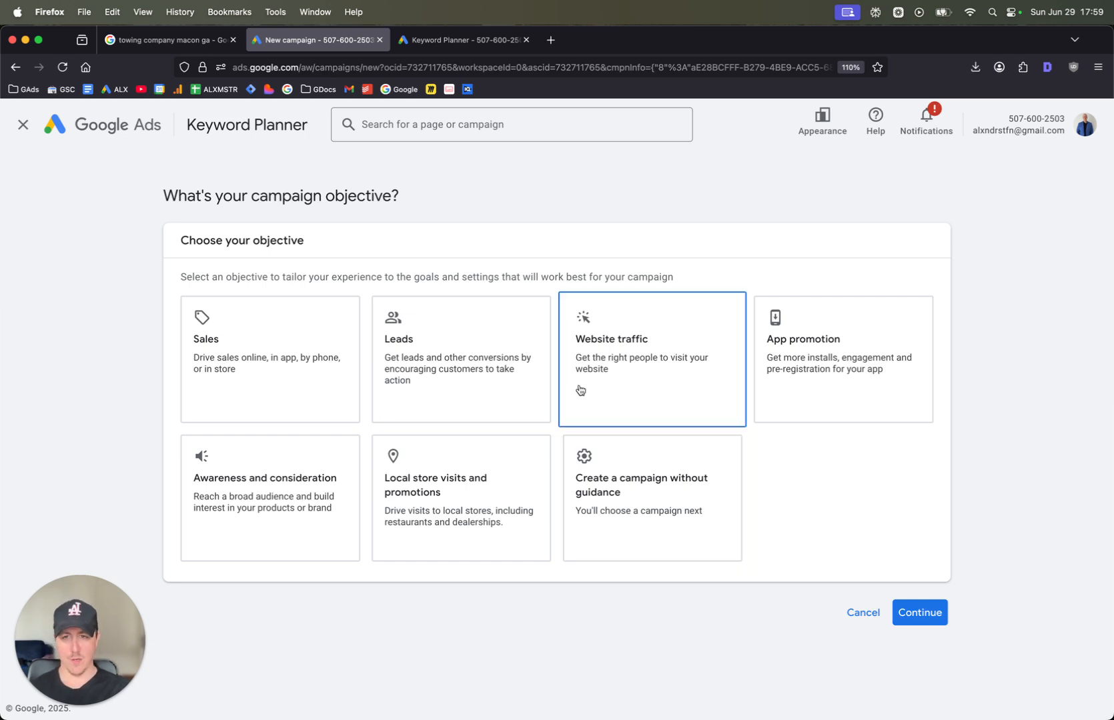
click(462, 361)
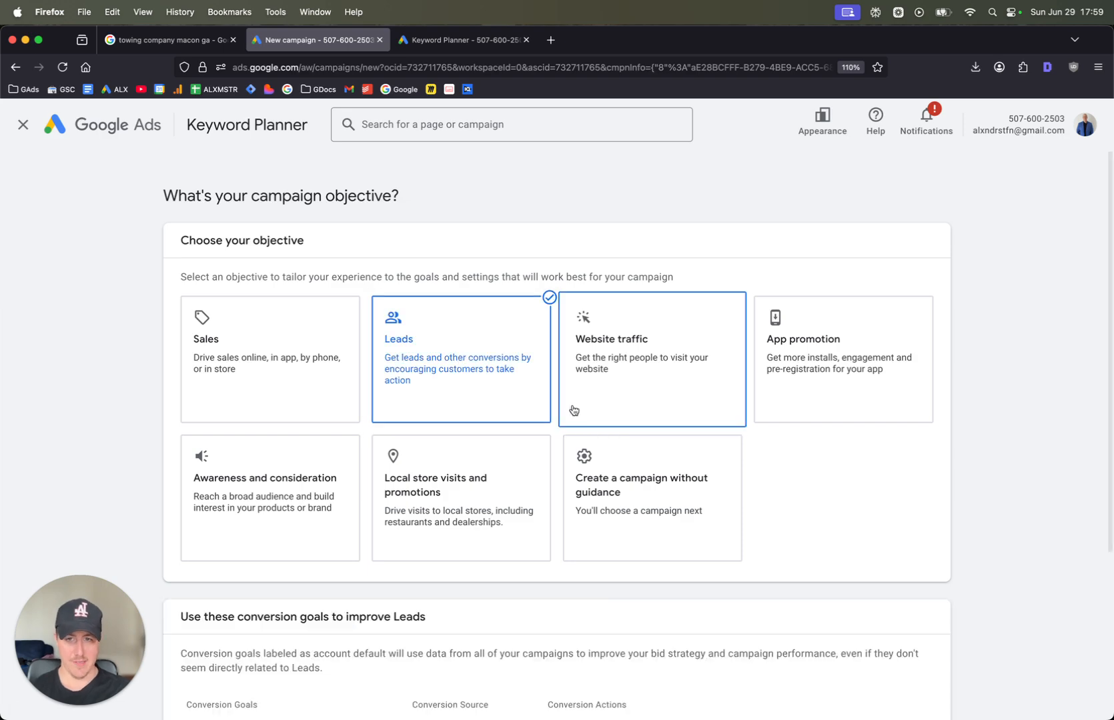
Review the Phone call leads and Page views conversion goals and accept both for the campaign
scroll(574, 410, down, 3)
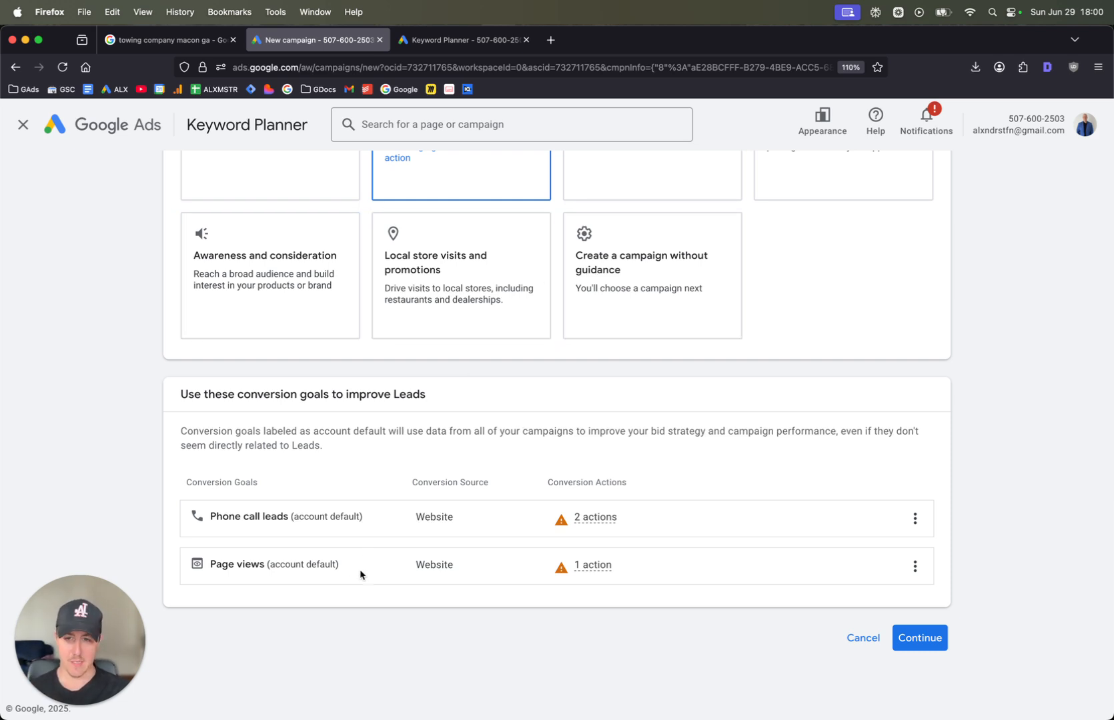
scroll(397, 529, up, 1)
scroll(396, 529, down, 1)
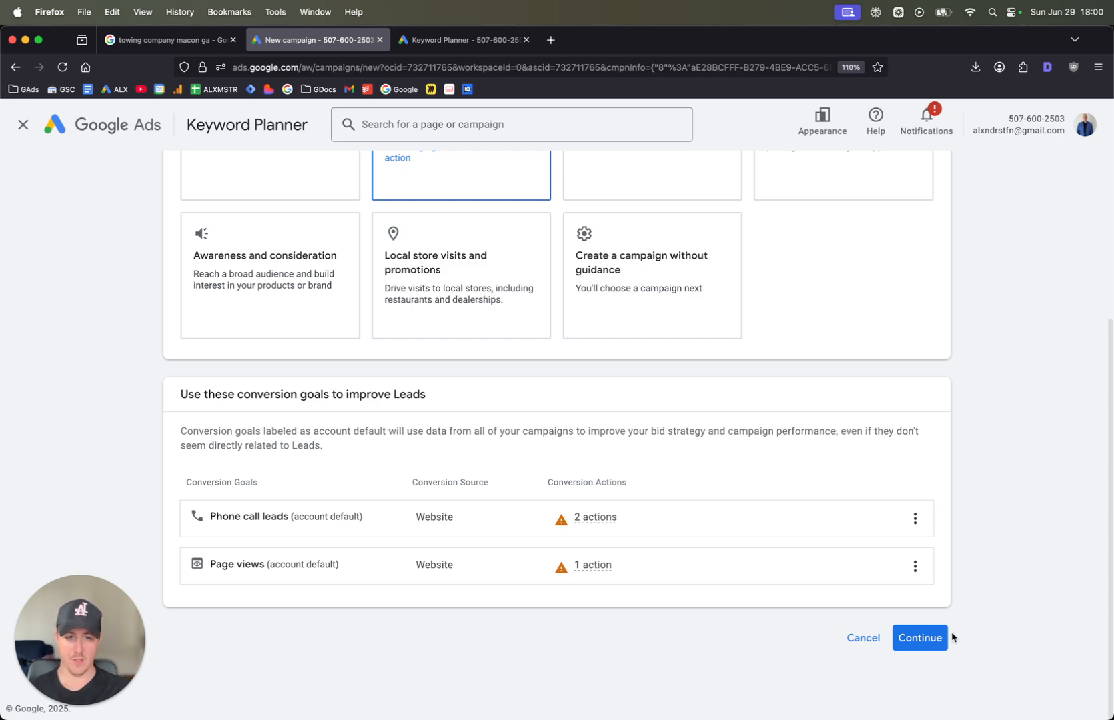
click(919, 640)
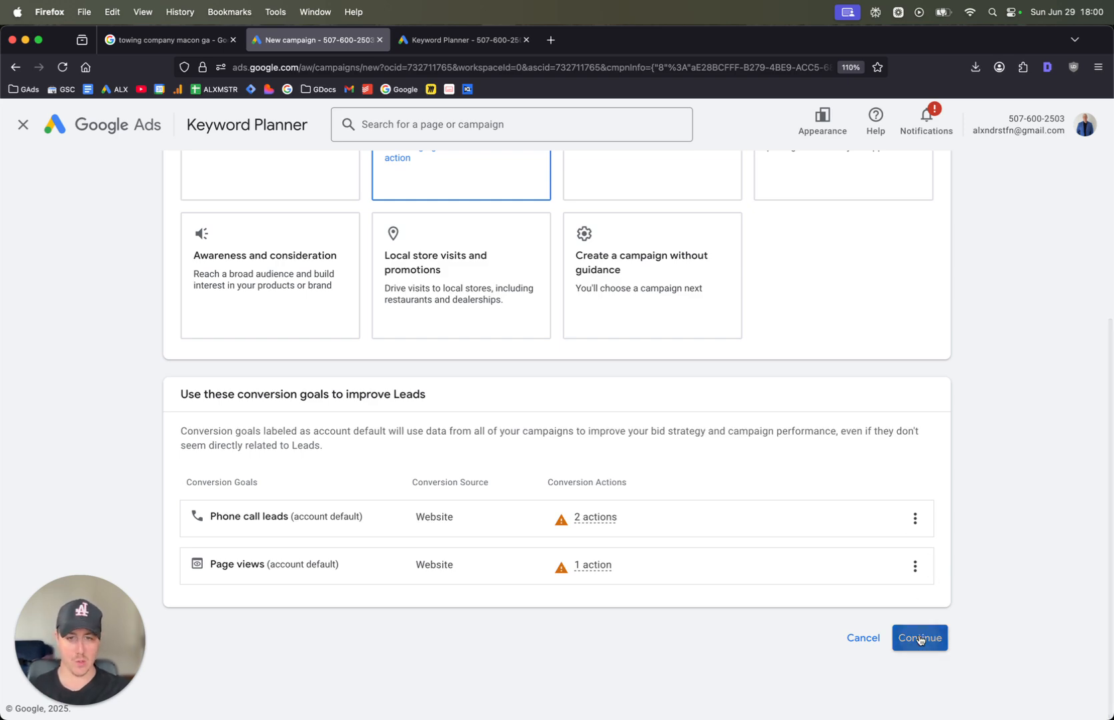
Choose Search as the campaign type and proceed to the campaign name, leaving all ways to reach the goal unselected
click(375, 368)
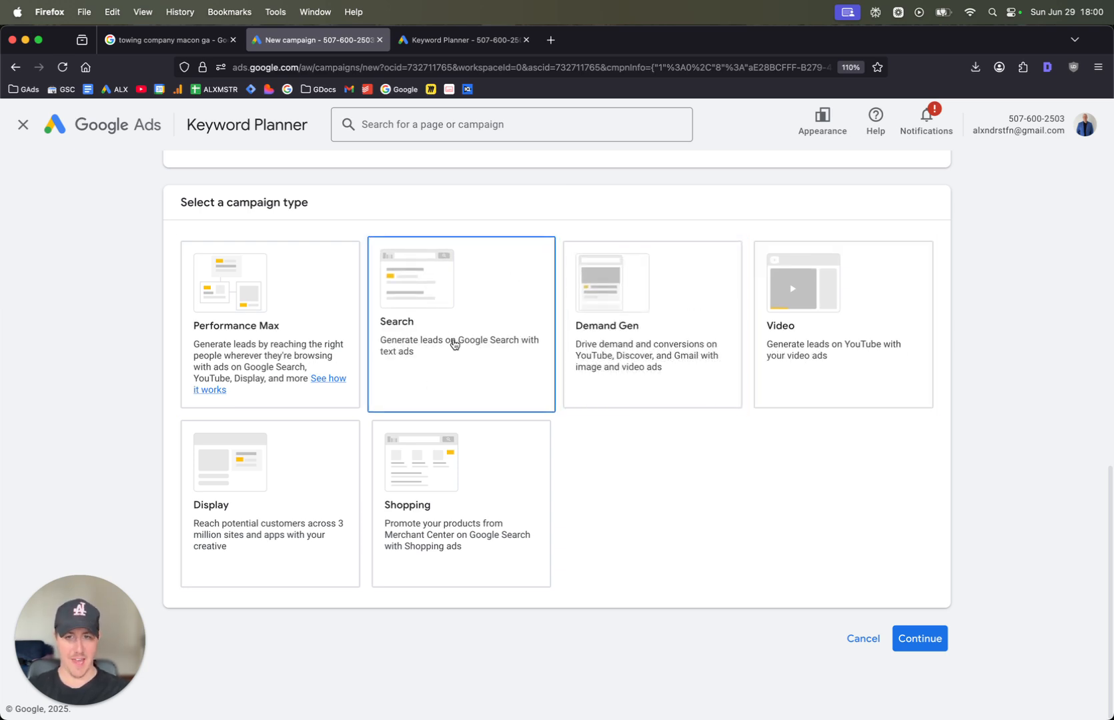
click(451, 327)
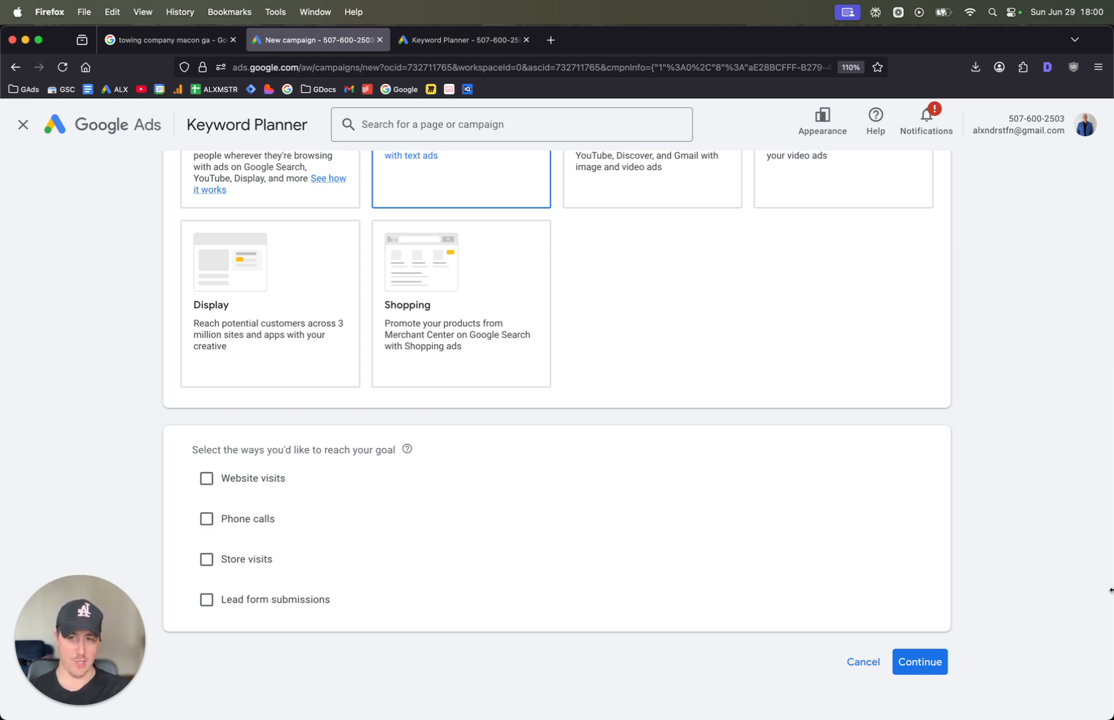
click(943, 665)
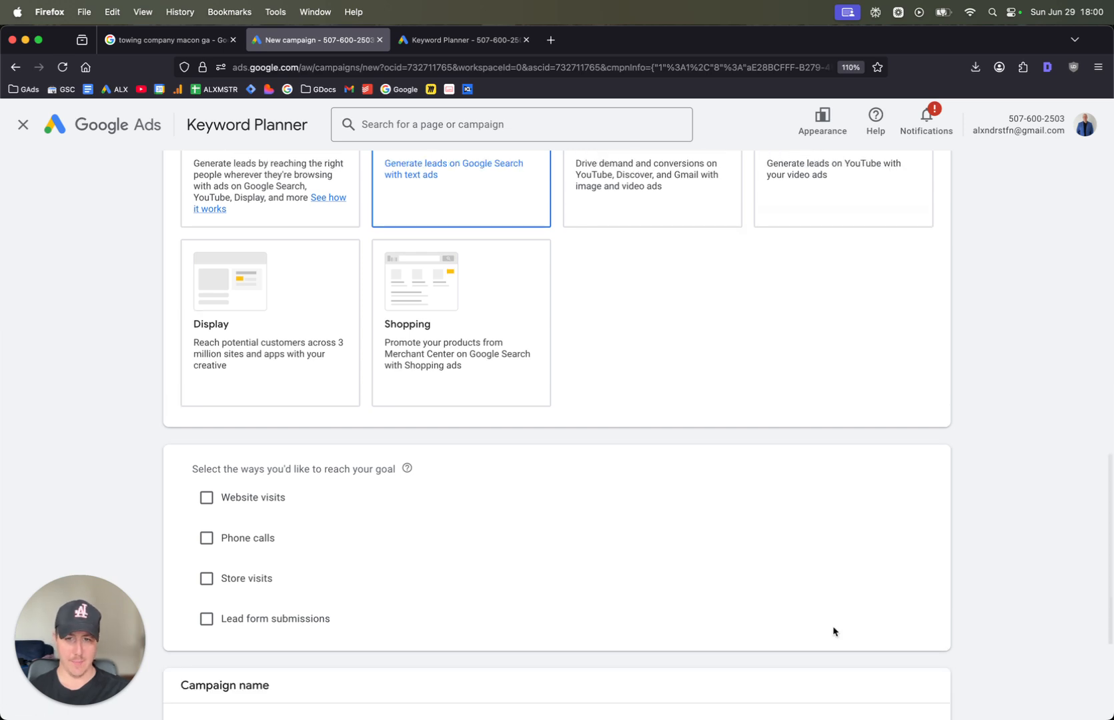
Name the campaign "Towing Services" and start it as a new campaign instead of finishing a saved draft
click(354, 537)
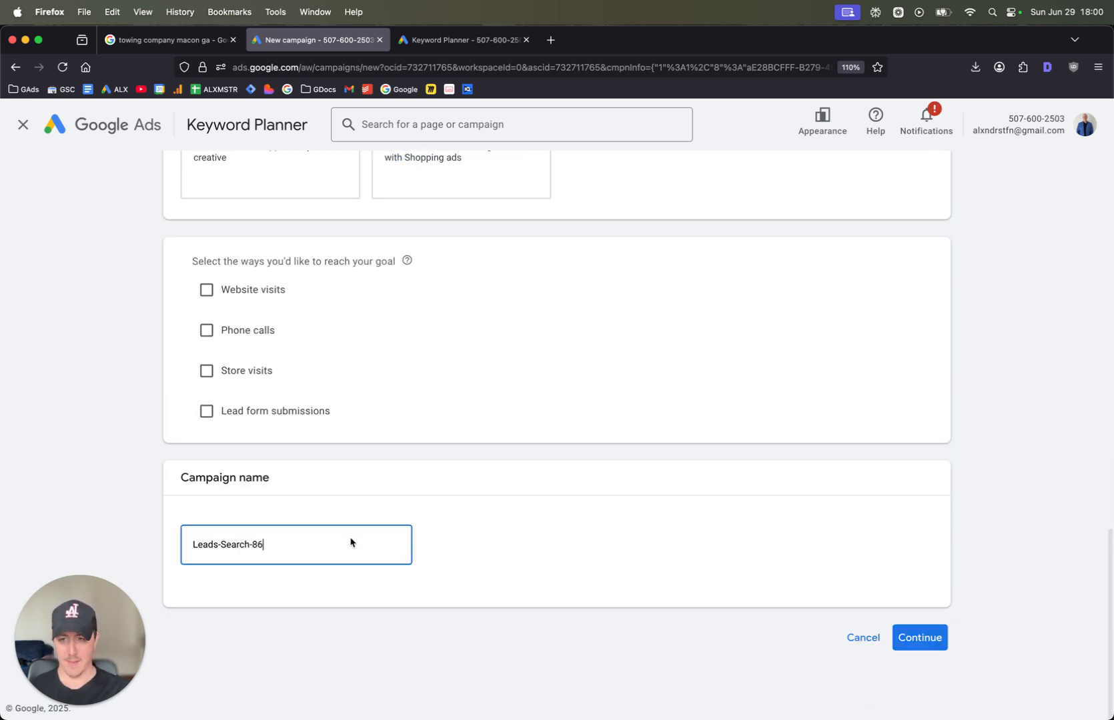
key(super+a)
text(T)
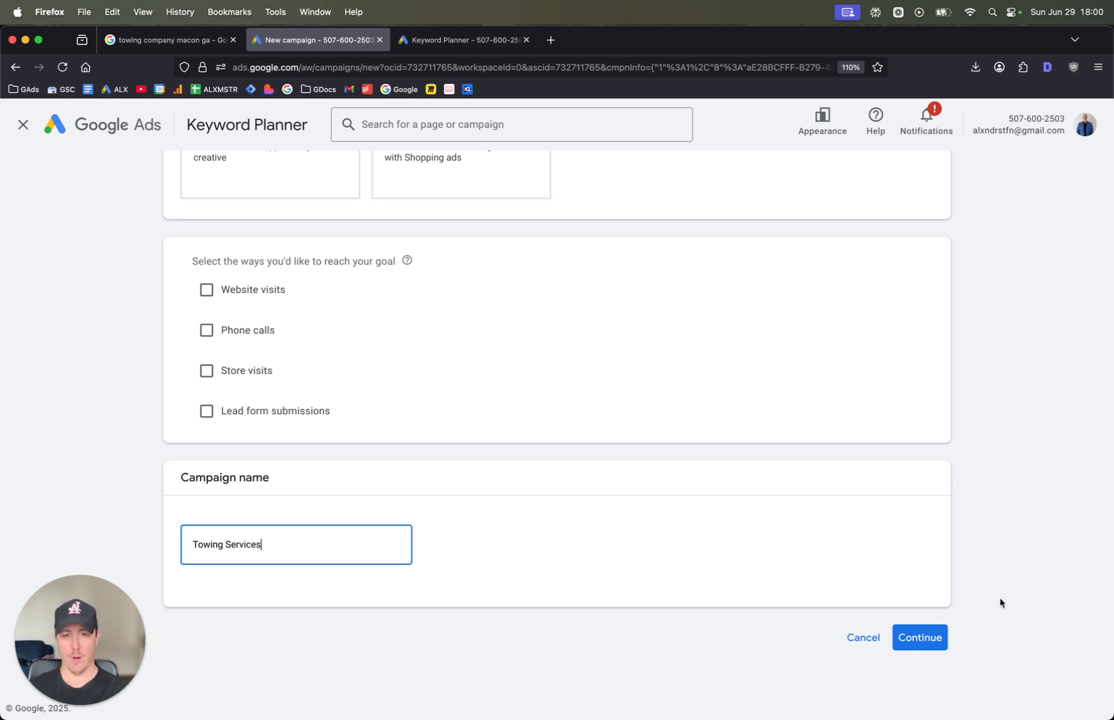
click(925, 634)
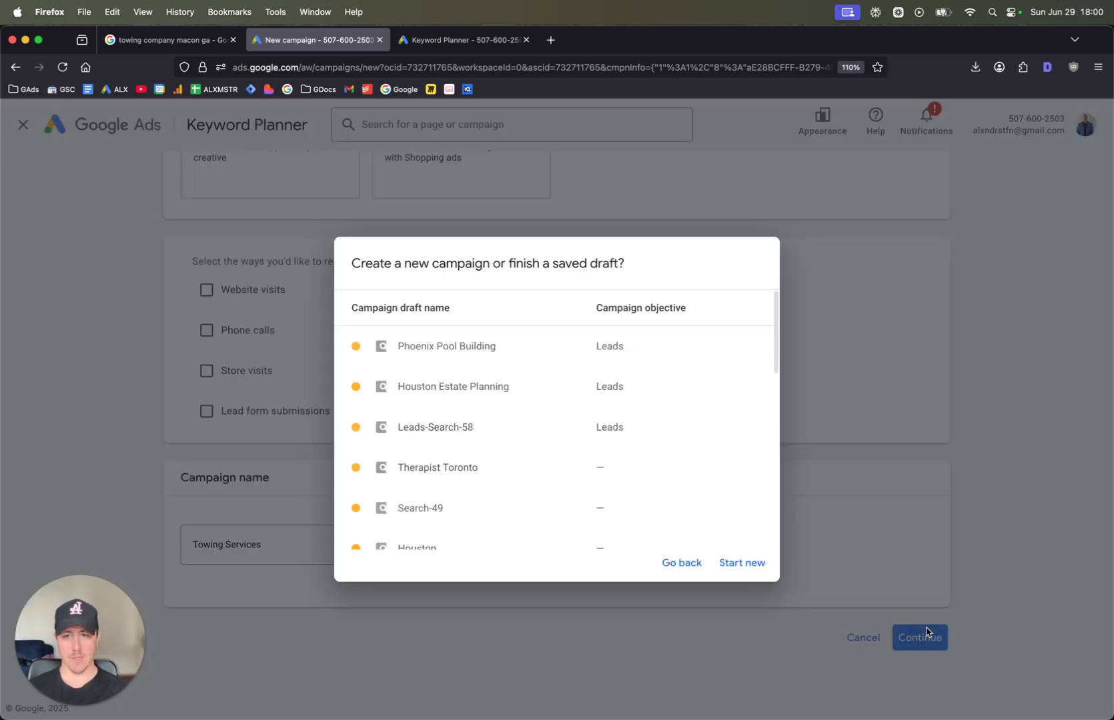
click(742, 564)
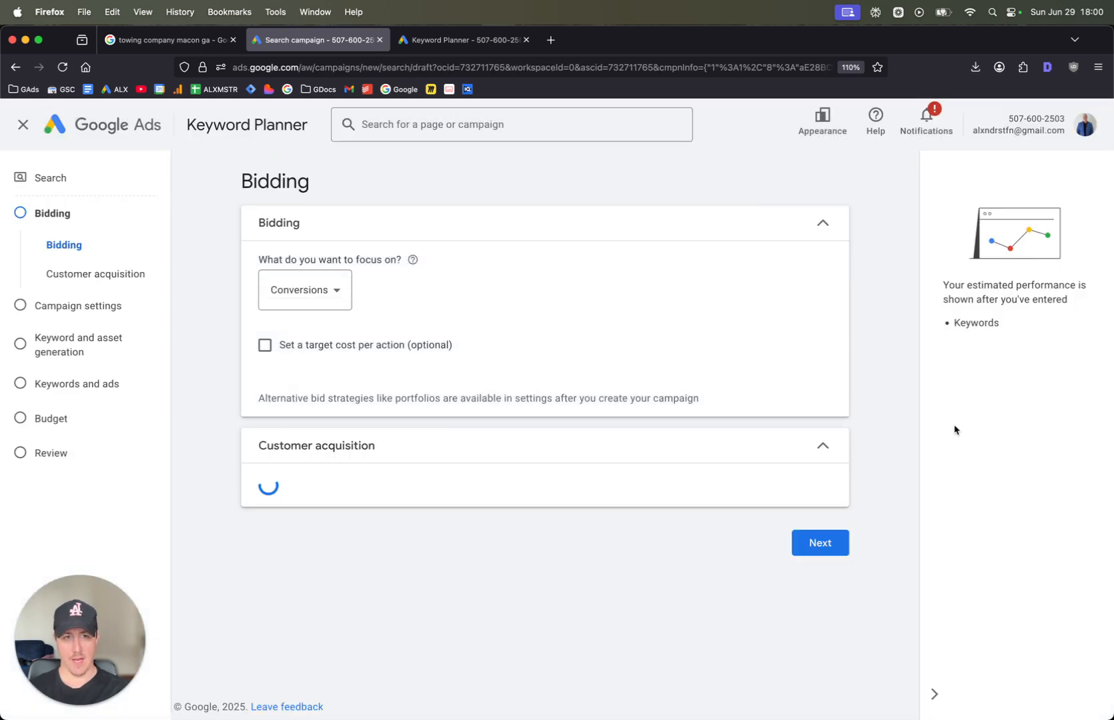
Set the bidding focus to Clicks without a maximum cost per click limit and proceed to the campaign settings
click(286, 286)
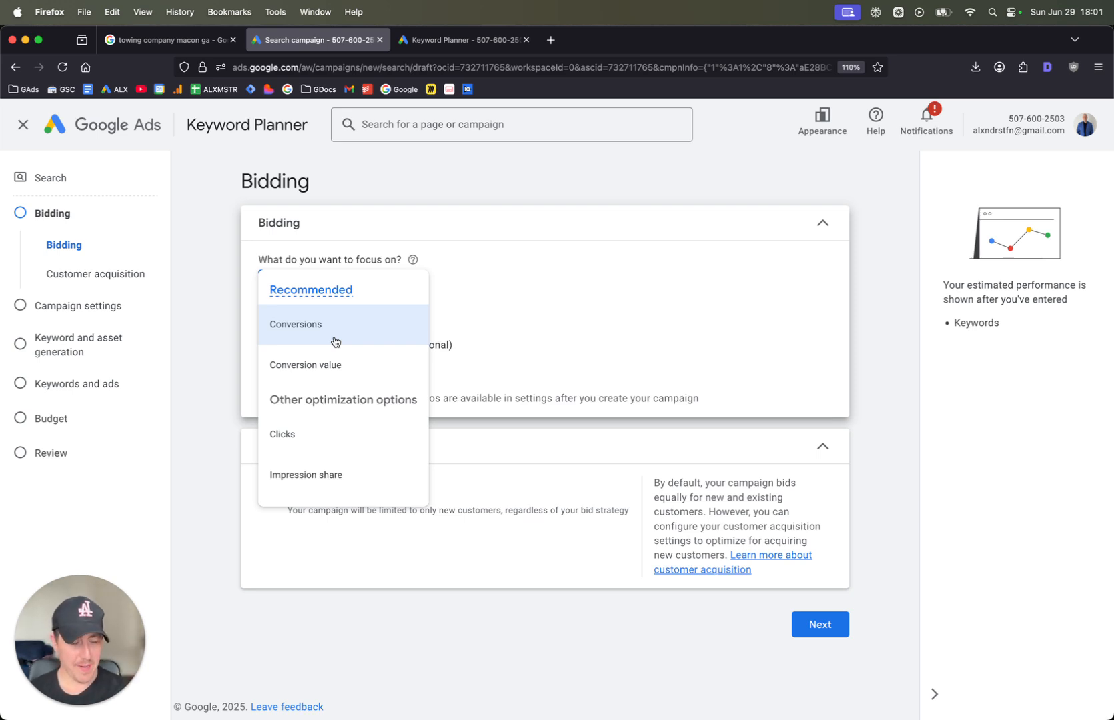
click(358, 451)
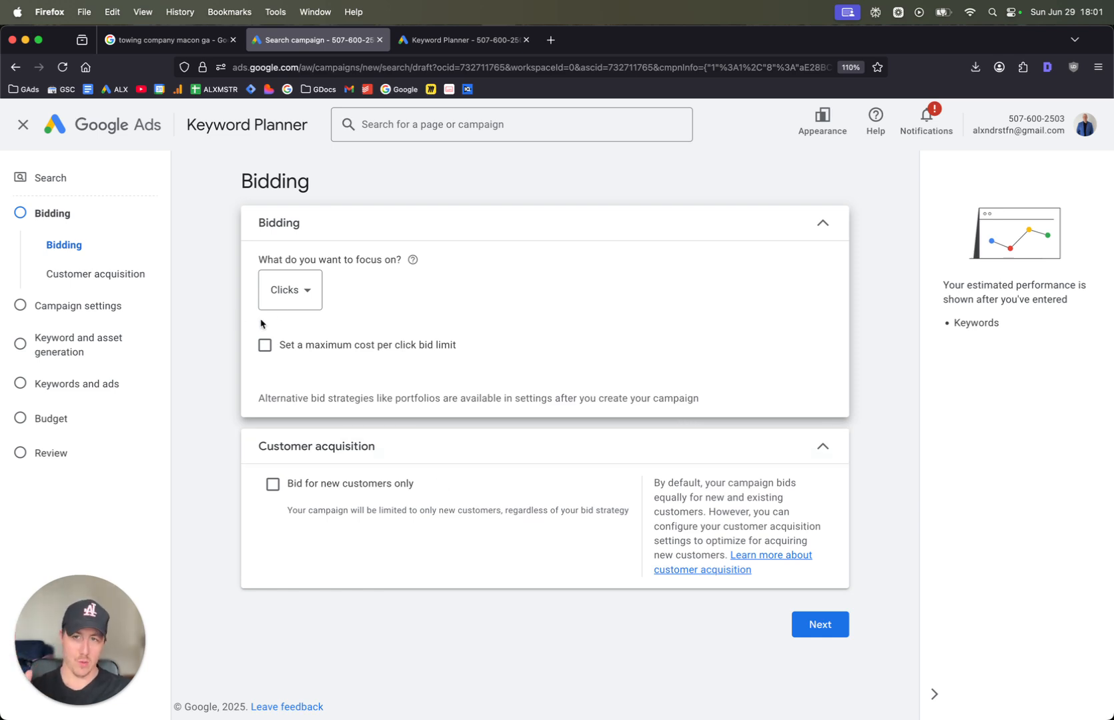
click(286, 293)
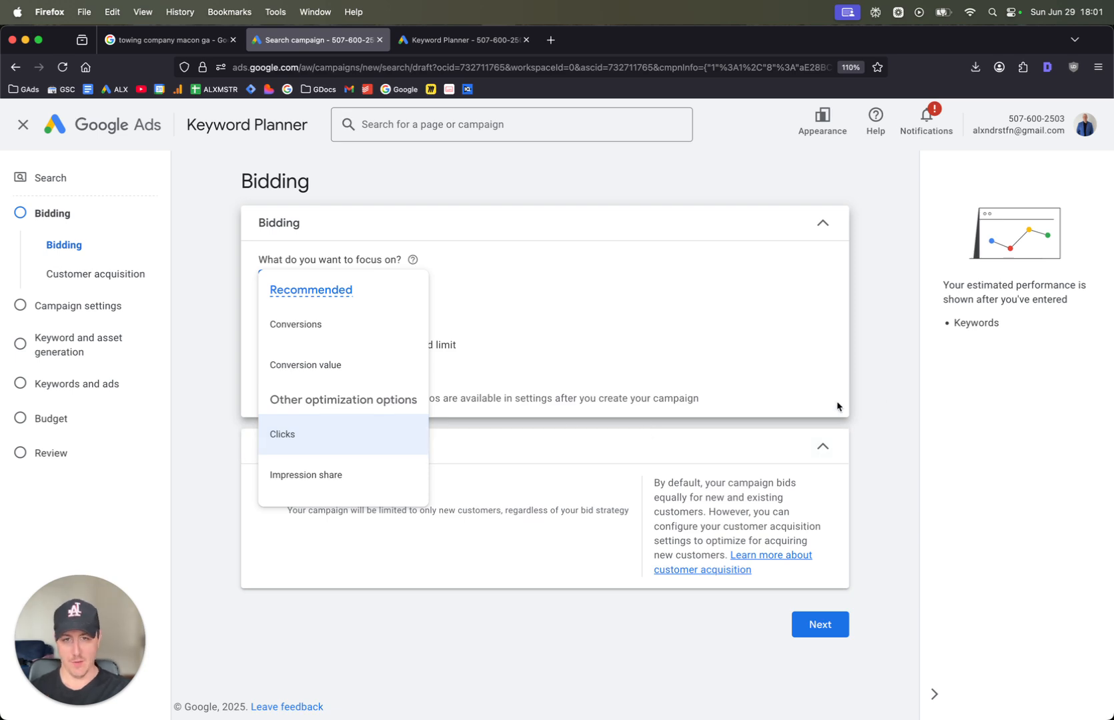
click(886, 407)
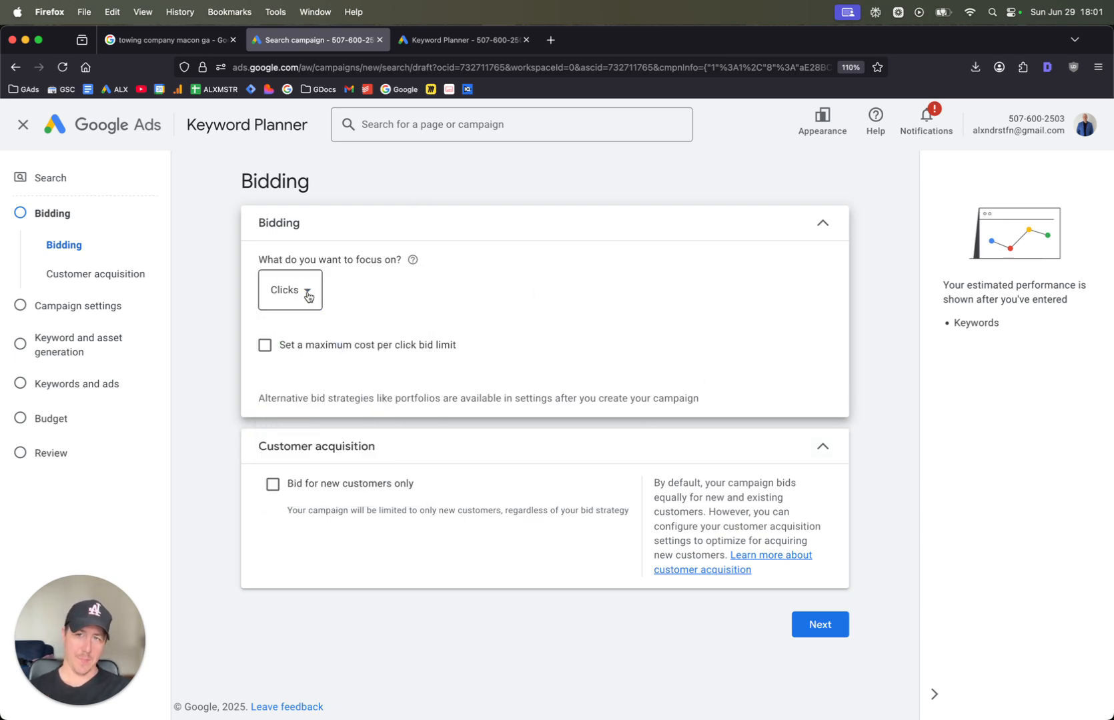
click(304, 293)
click(858, 411)
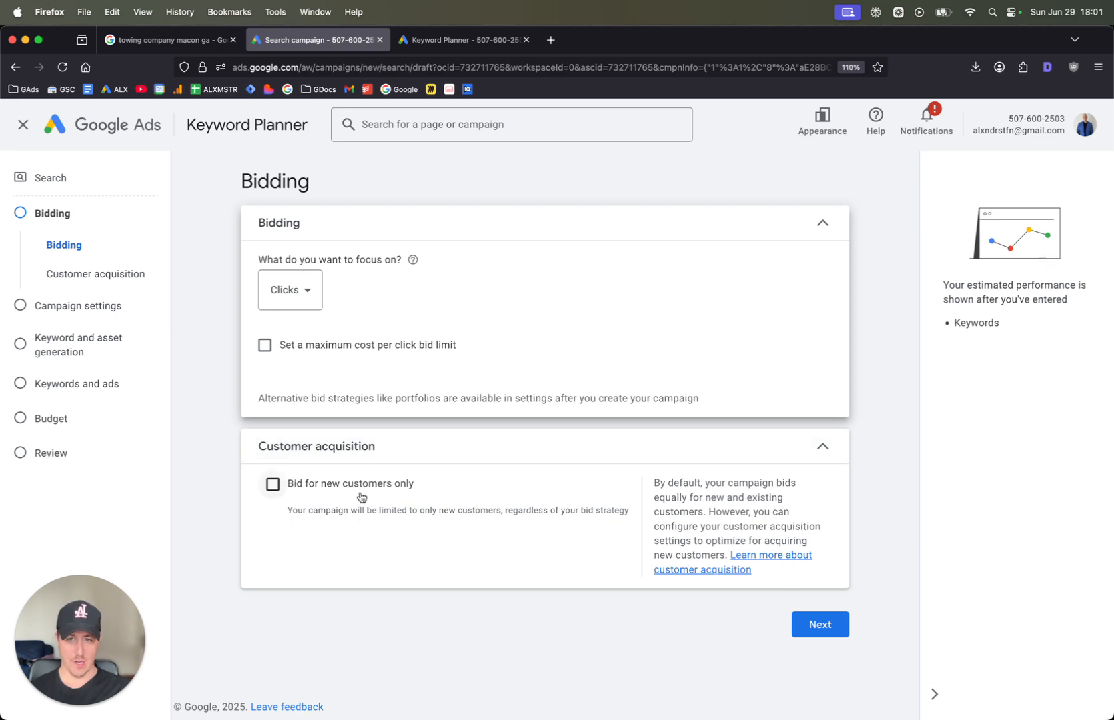
click(803, 619)
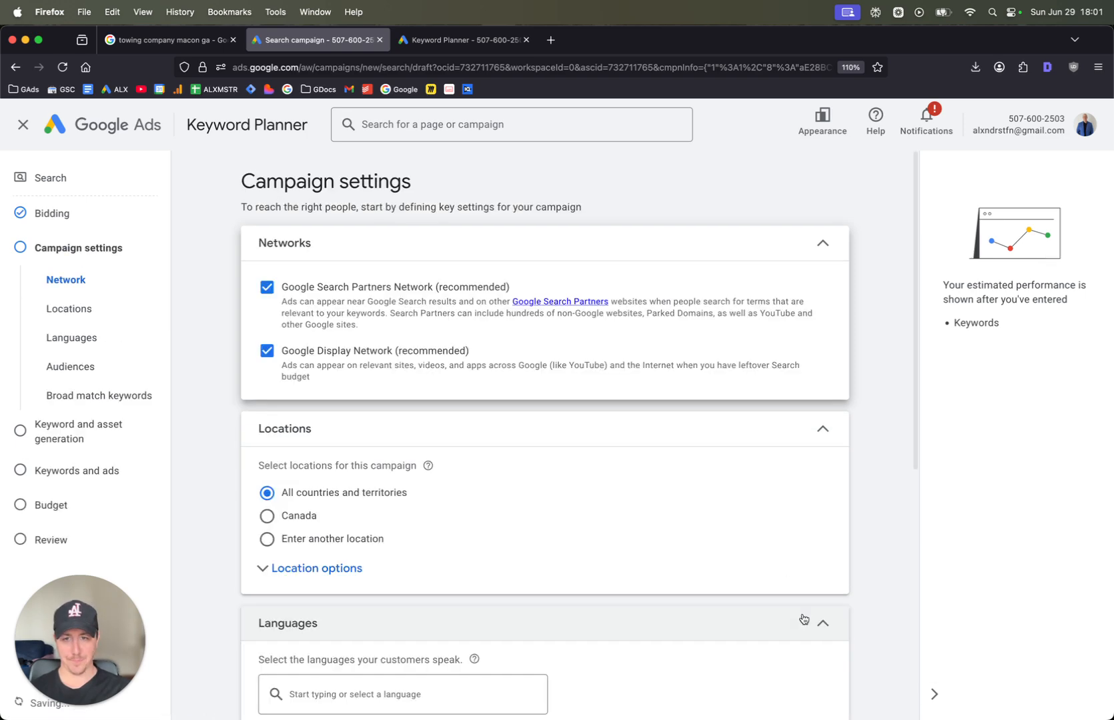
Exclude the Google Search Partners Network and the Google Display Network, and hide both account notices
click(267, 288)
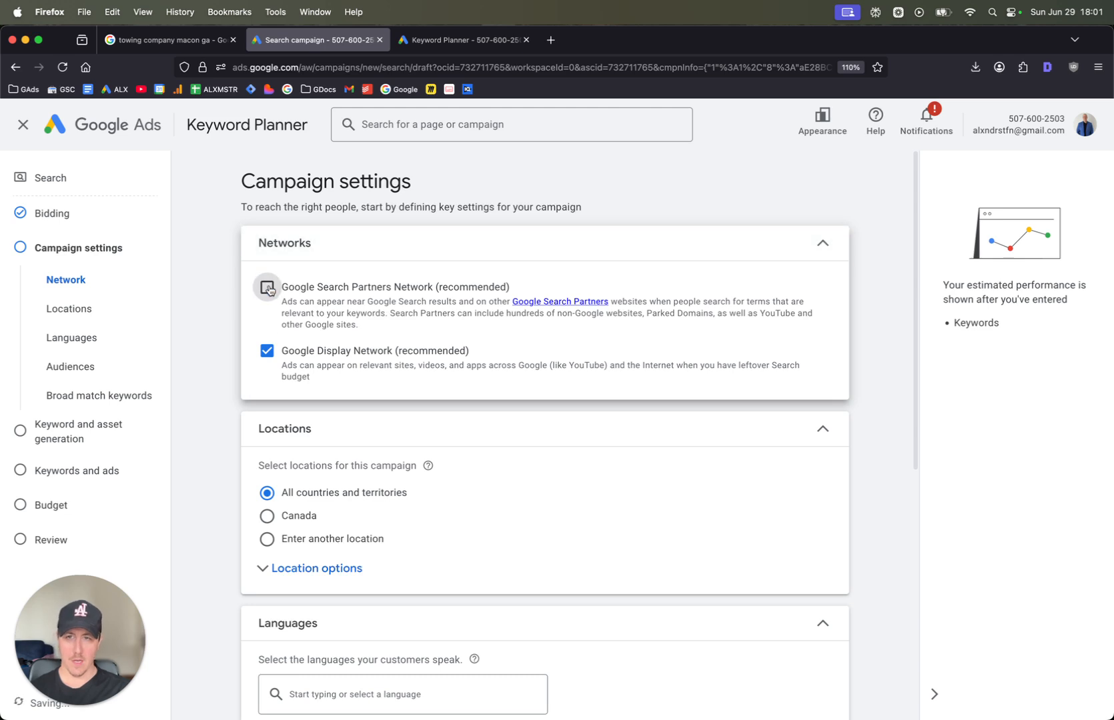
click(267, 350)
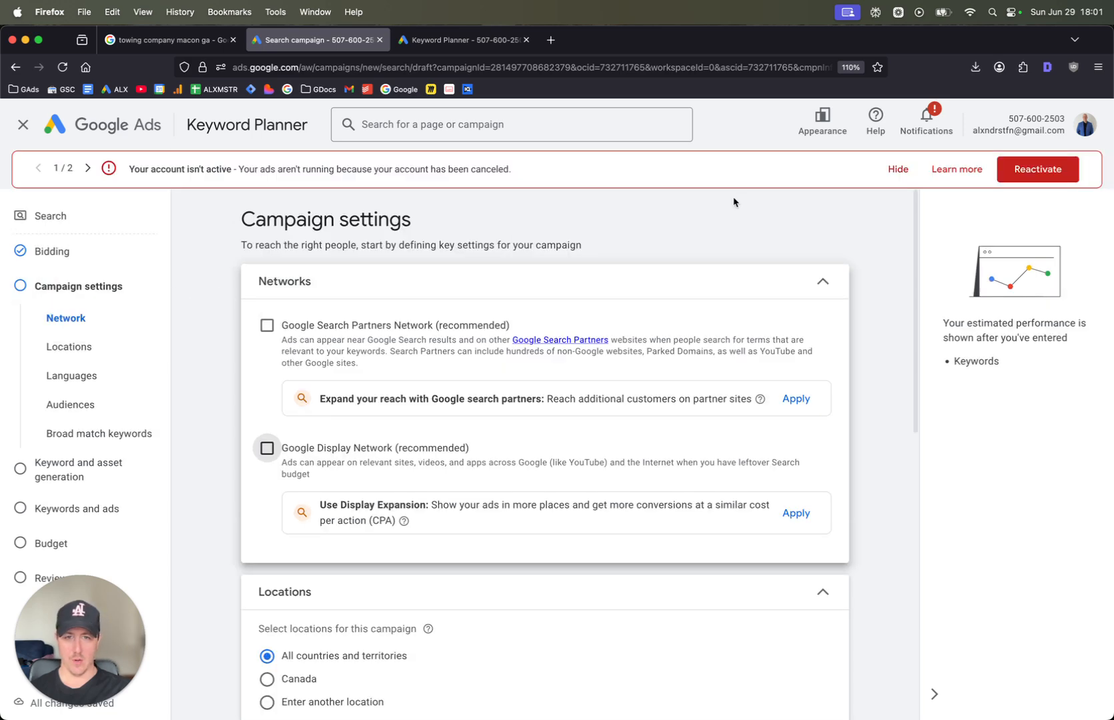
click(898, 173)
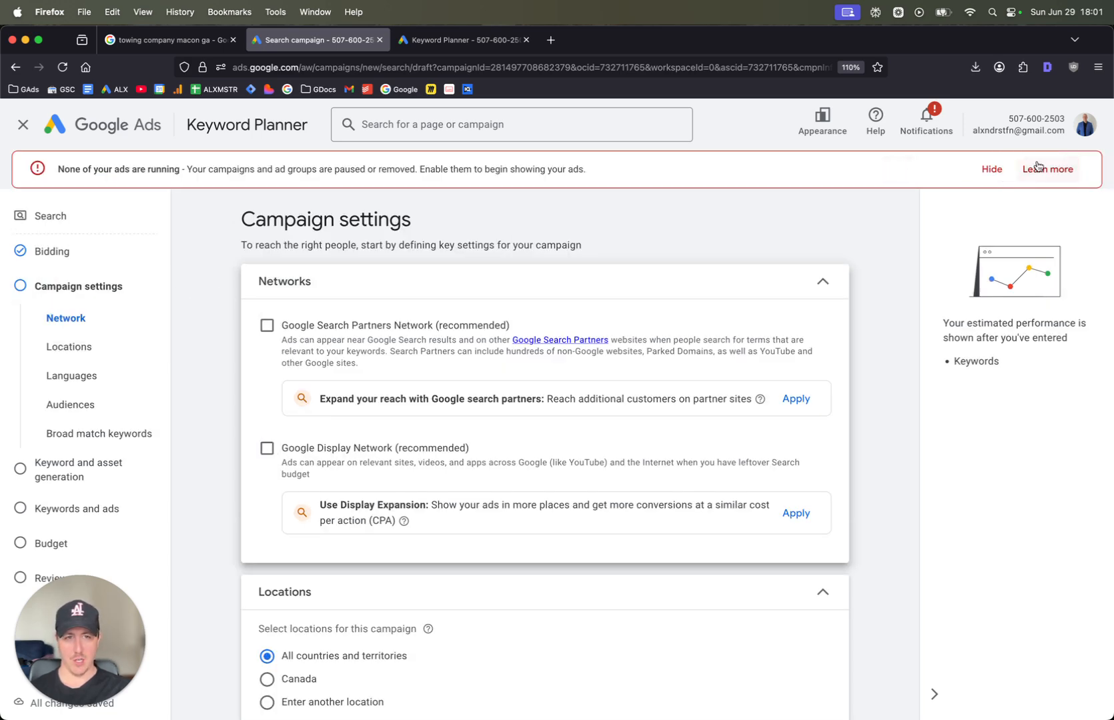
click(989, 169)
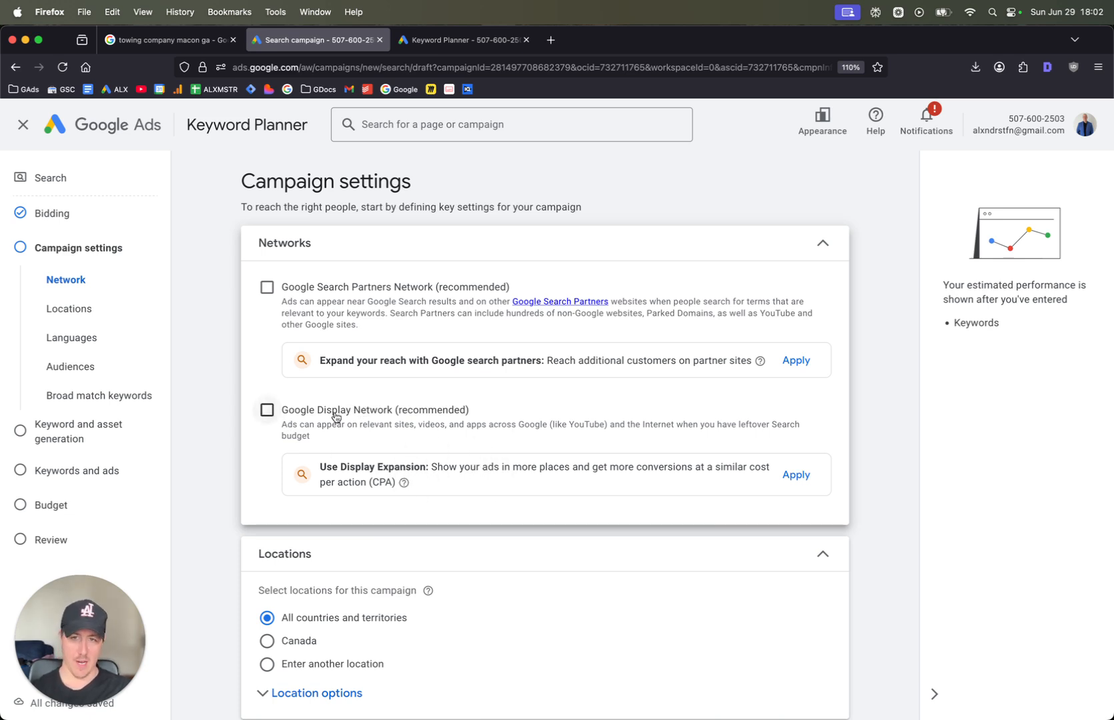
Limit location targeting to Presence: people in or regularly in the included locations, and choose to enter another location
scroll(337, 417, down, 5)
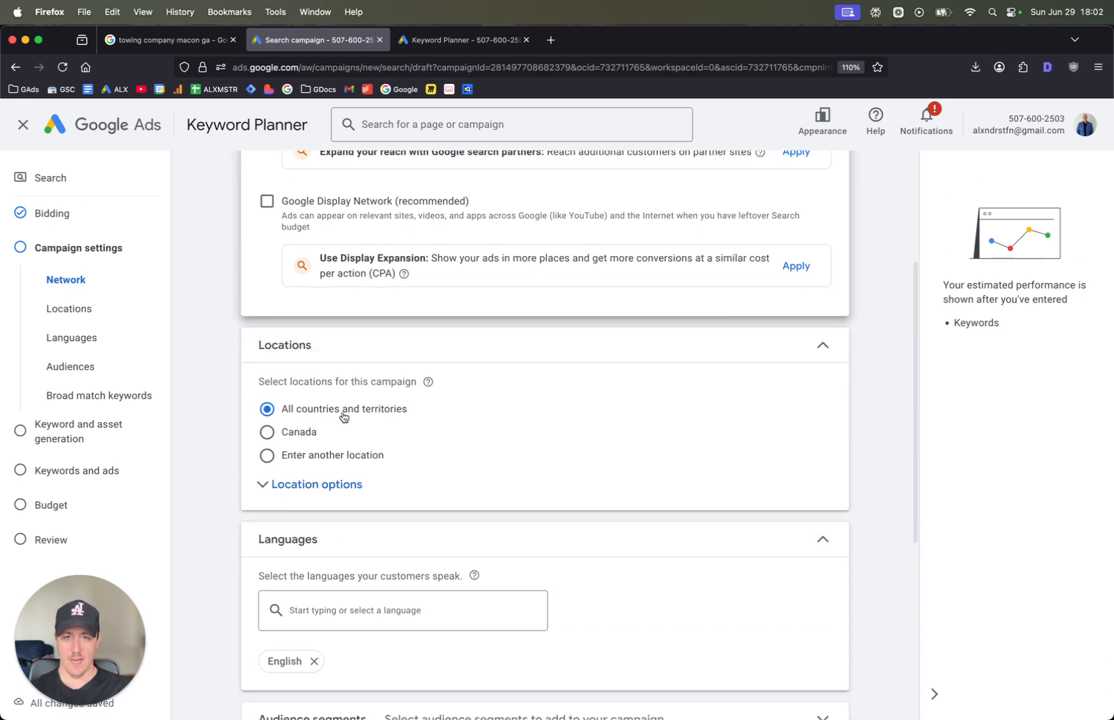
scroll(343, 417, up, 2)
click(323, 498)
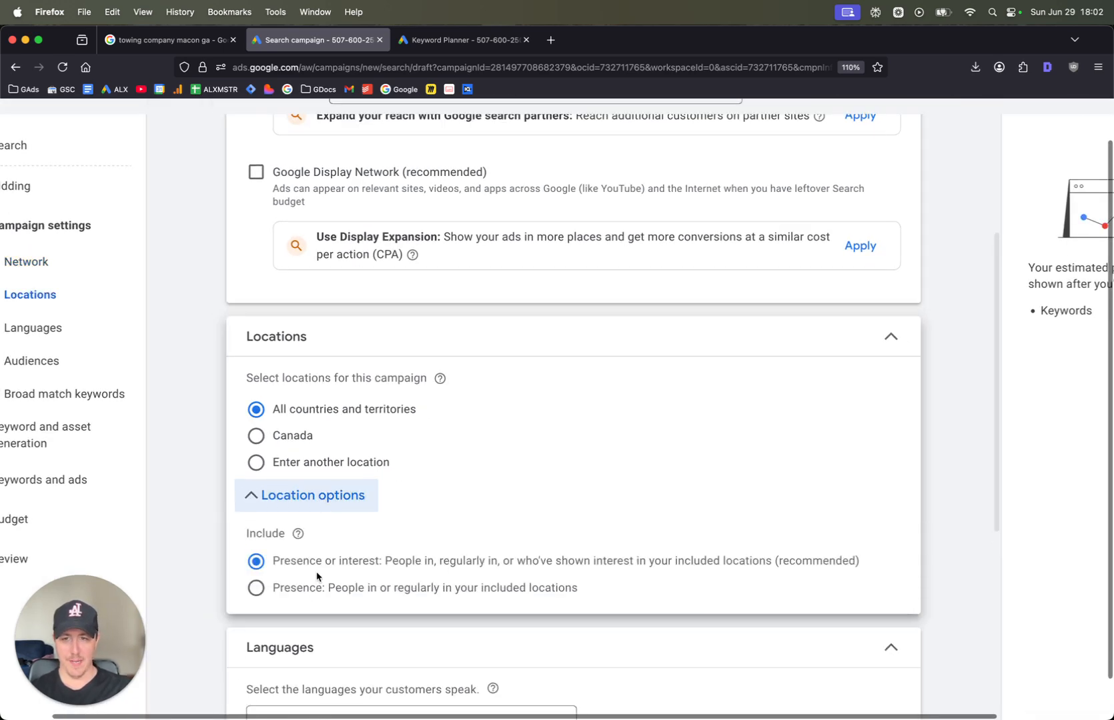
click(300, 590)
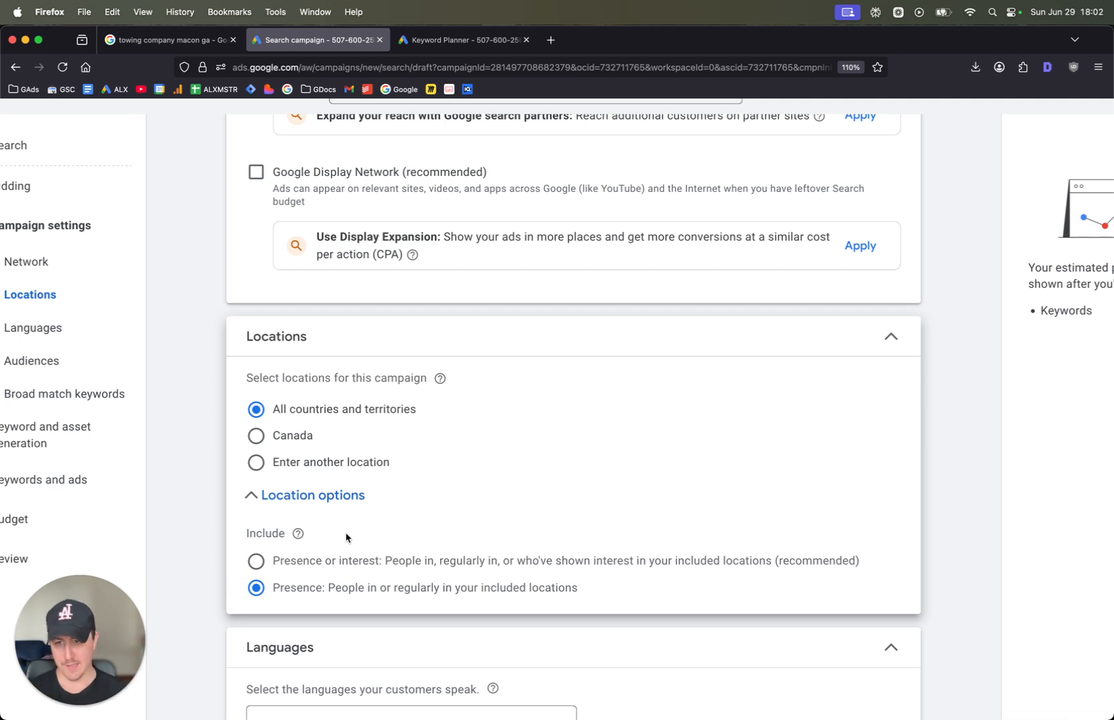
click(319, 469)
Search for "macon" and include the Macon GA, Georgia, United States Nielsen DMA region as the target location
click(400, 514)
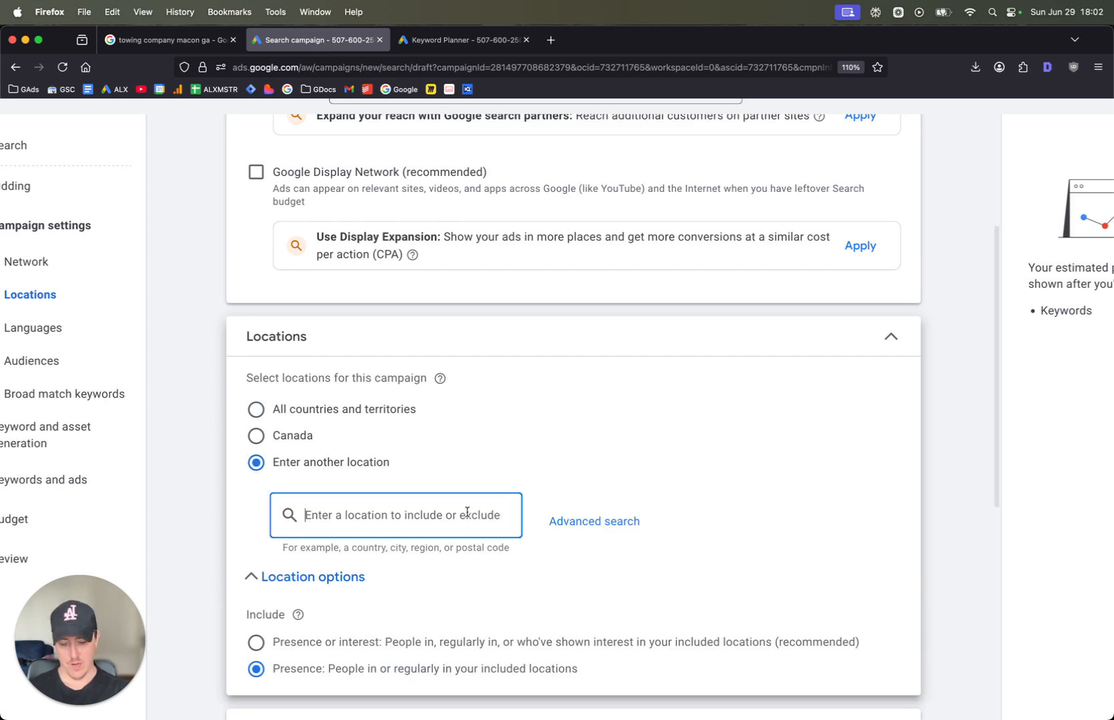
text(macon)
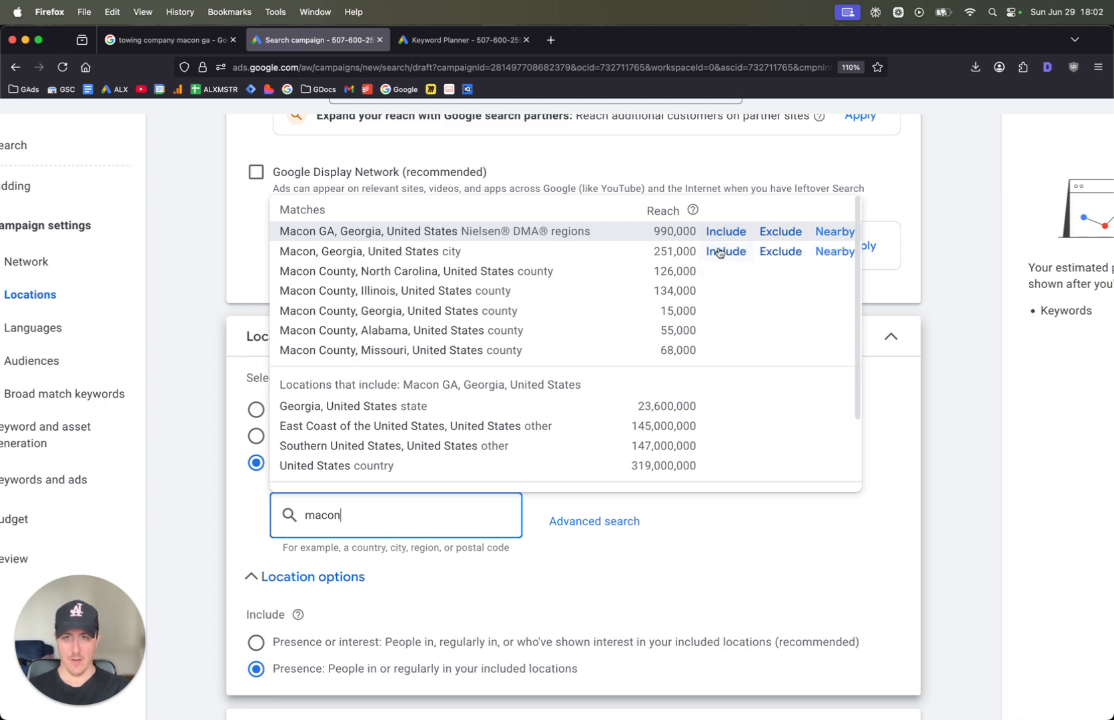
click(725, 231)
scroll(729, 390, down, 3)
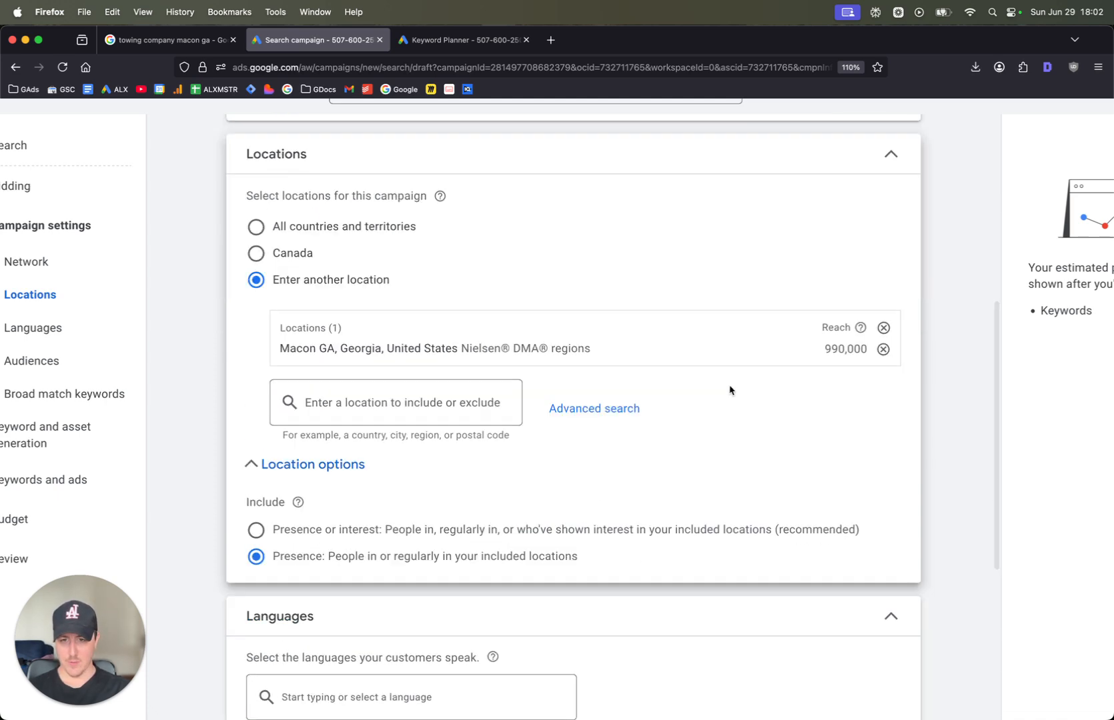
Use the advanced location search to target a 20 mi radius around Macon, GA, USA, and save it
click(617, 409)
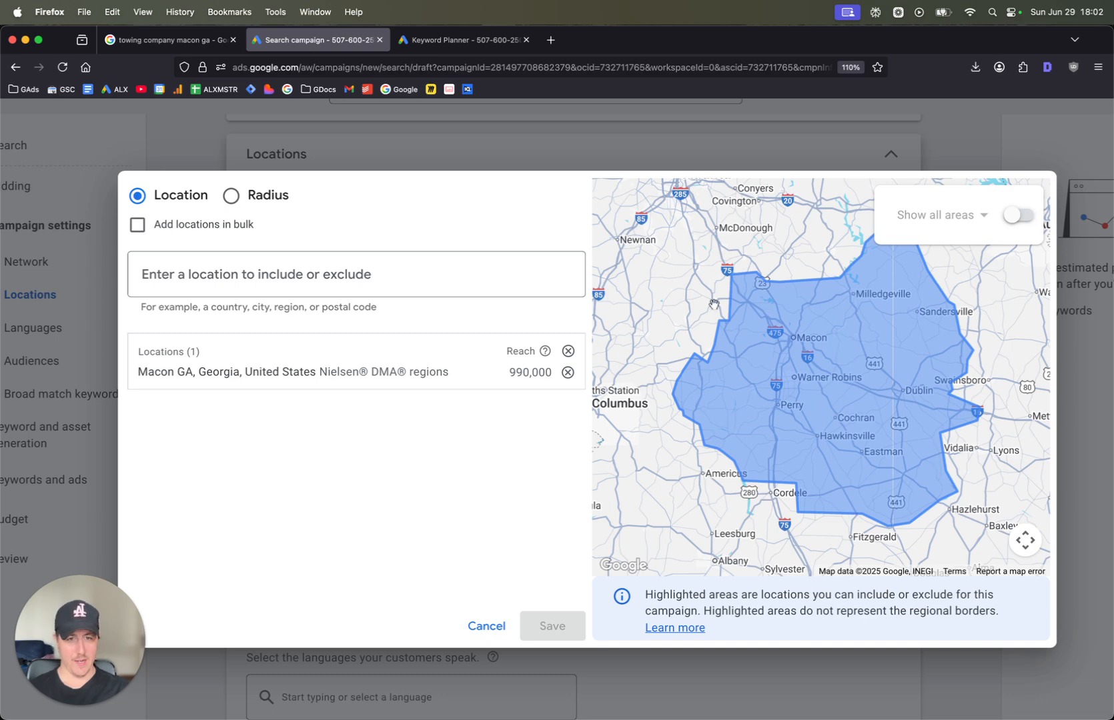
click(229, 195)
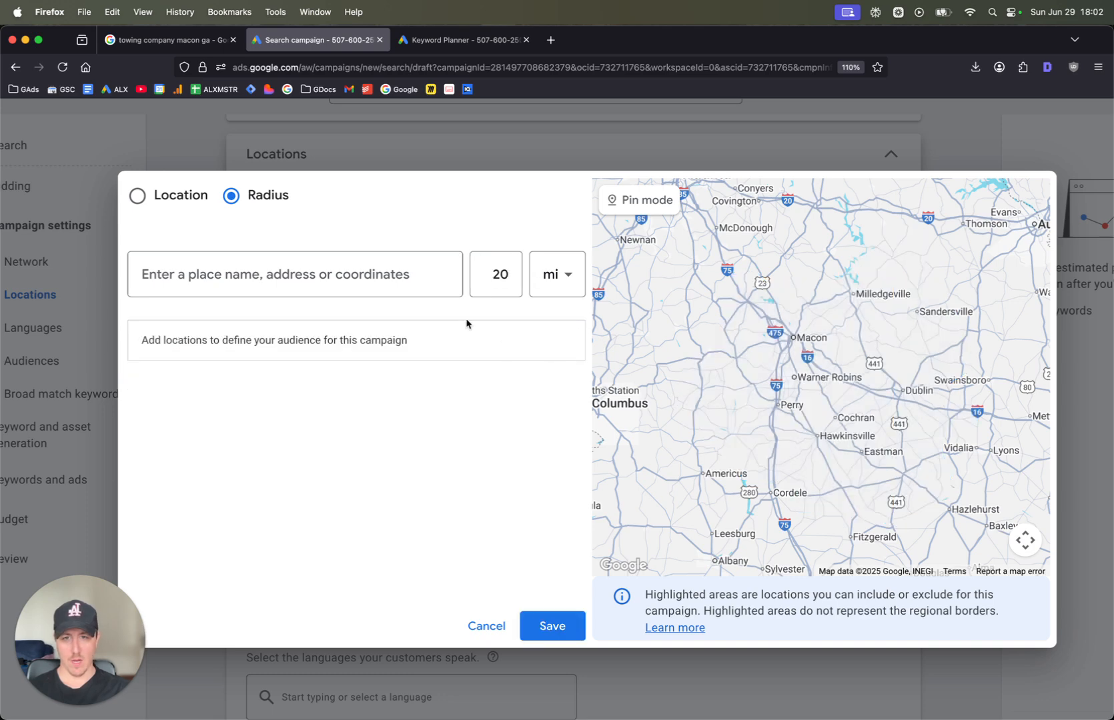
click(386, 266)
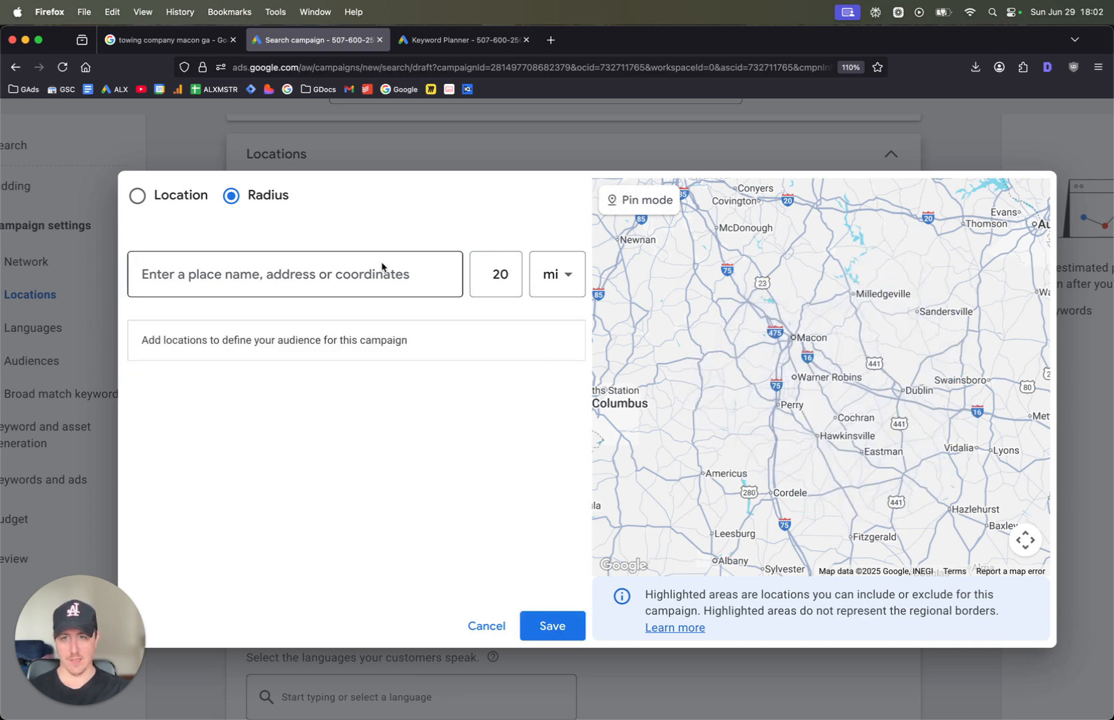
text(macon)
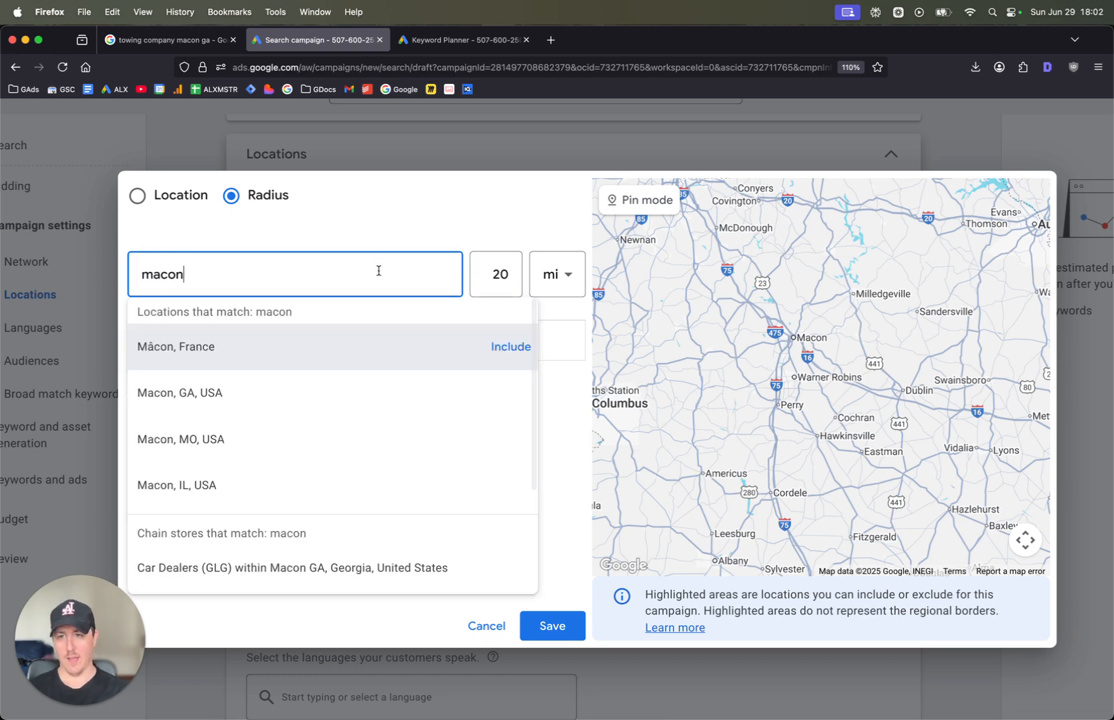
click(505, 393)
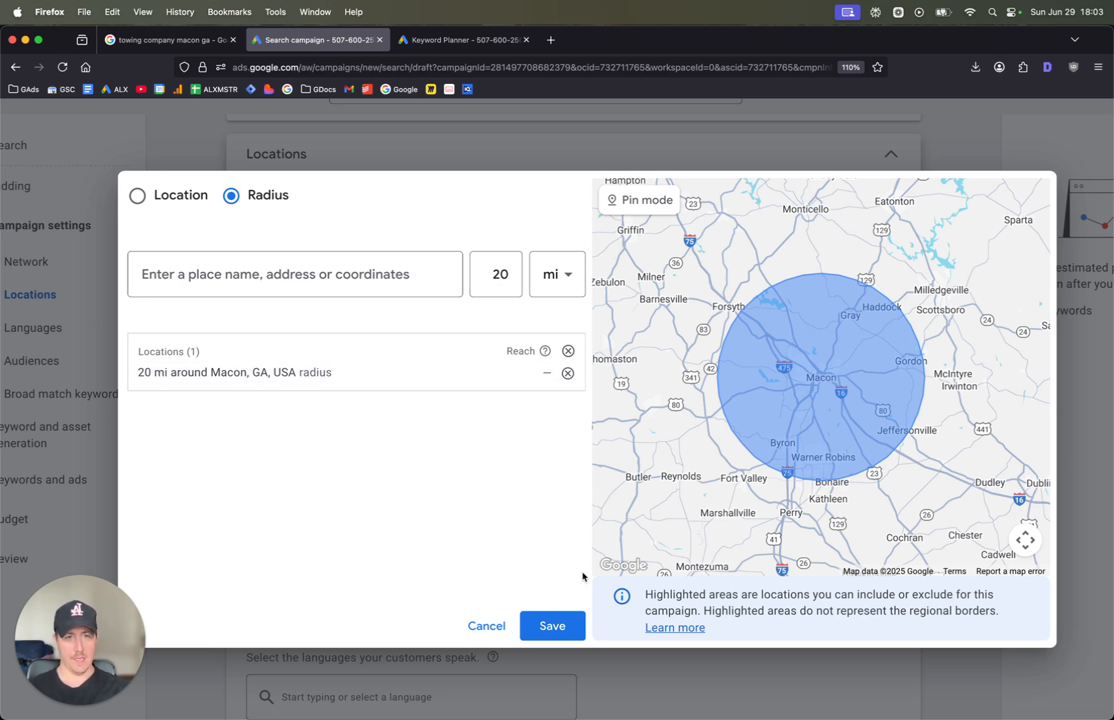
click(544, 626)
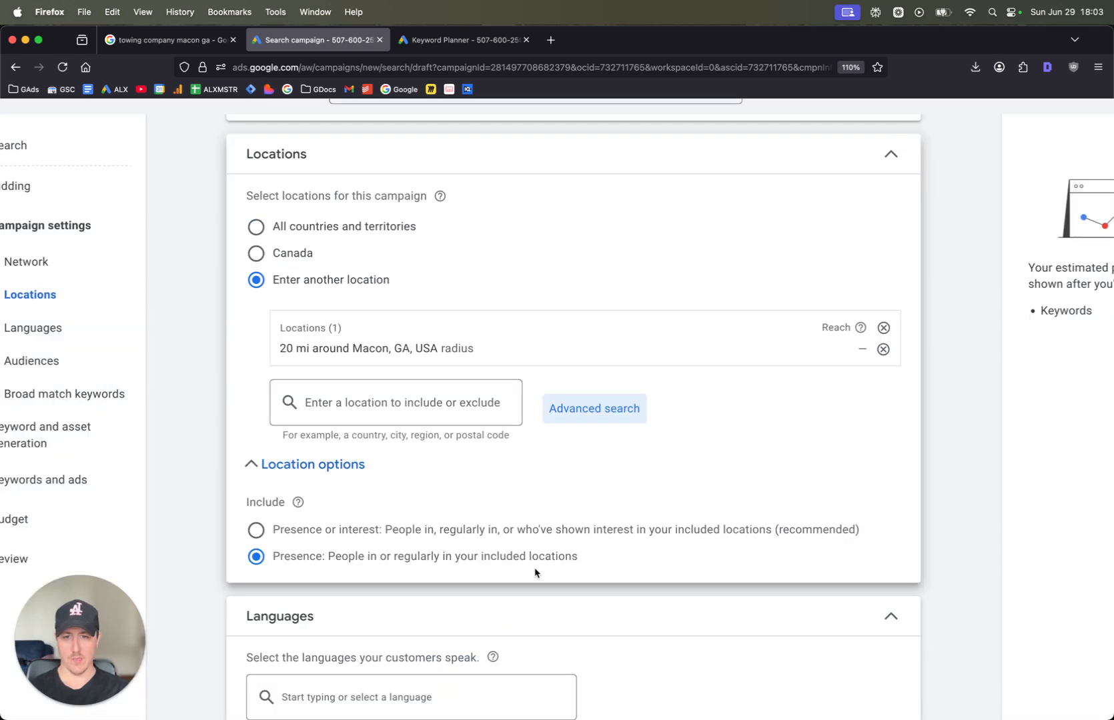
Look through the suggested audience segments, search them for "towing", and close the audience section without adding any
scroll(533, 566, down, 10)
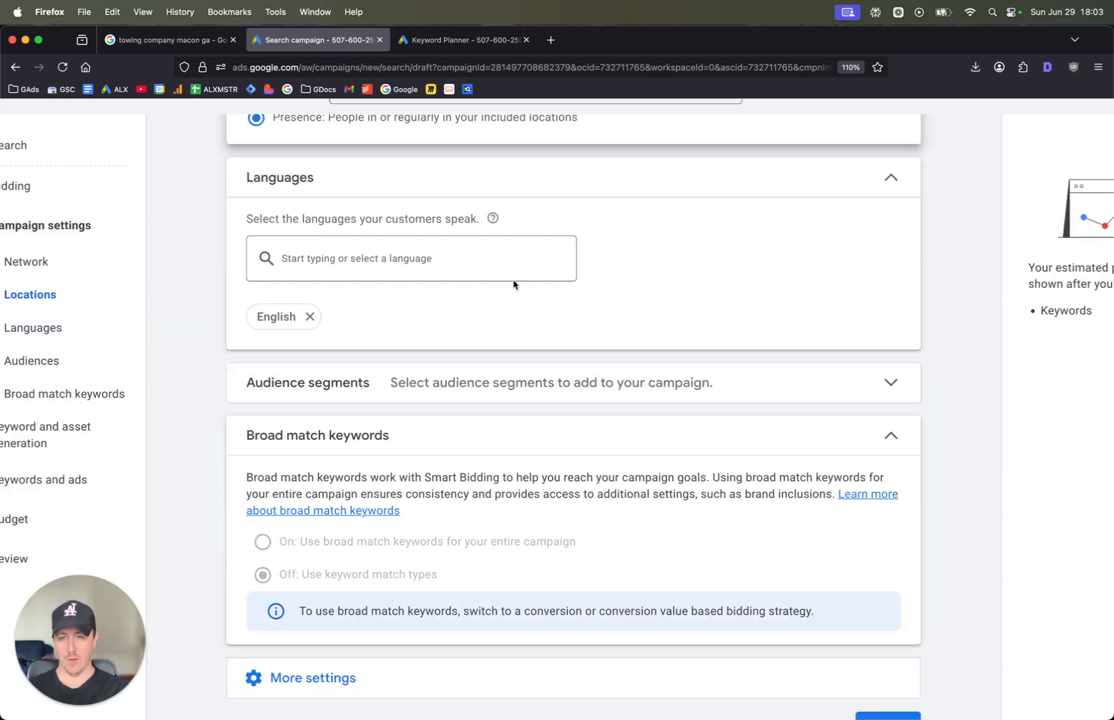
click(530, 389)
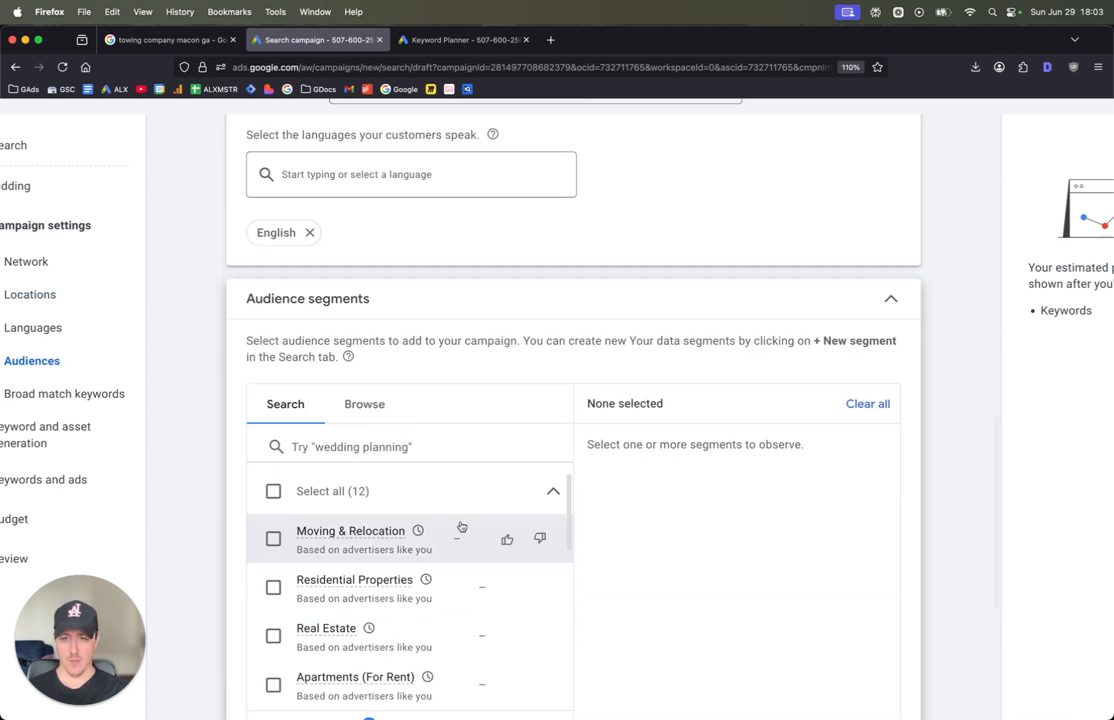
scroll(393, 537, down, 5)
scroll(354, 524, down, 2)
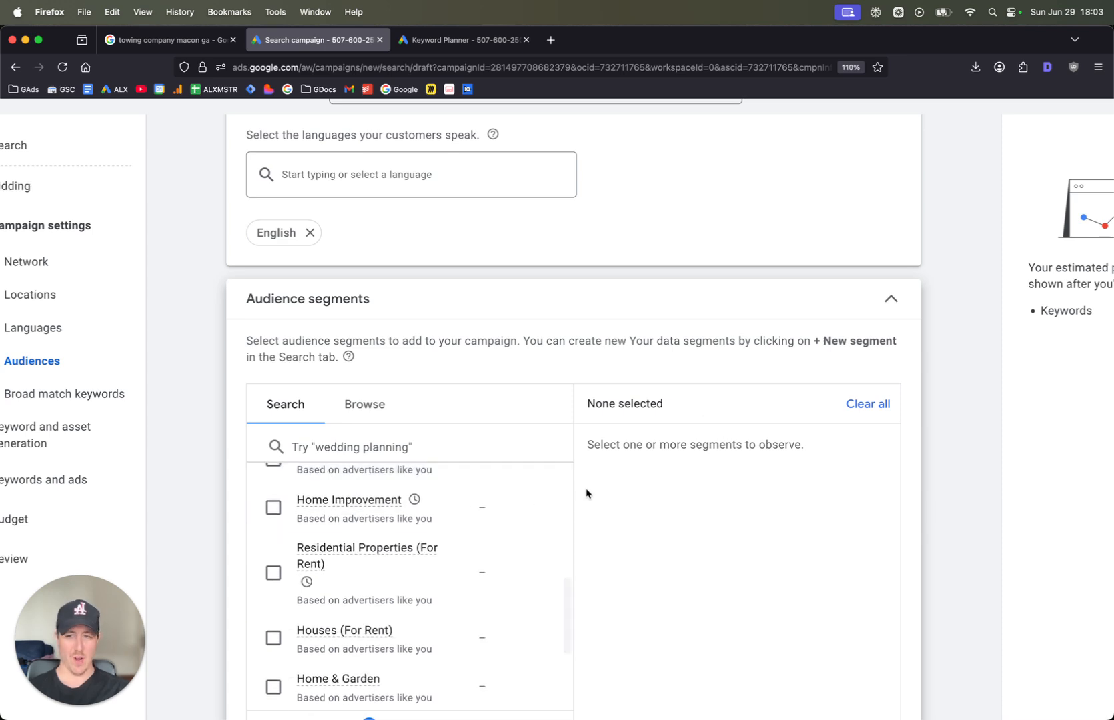
click(386, 434)
text(towing)
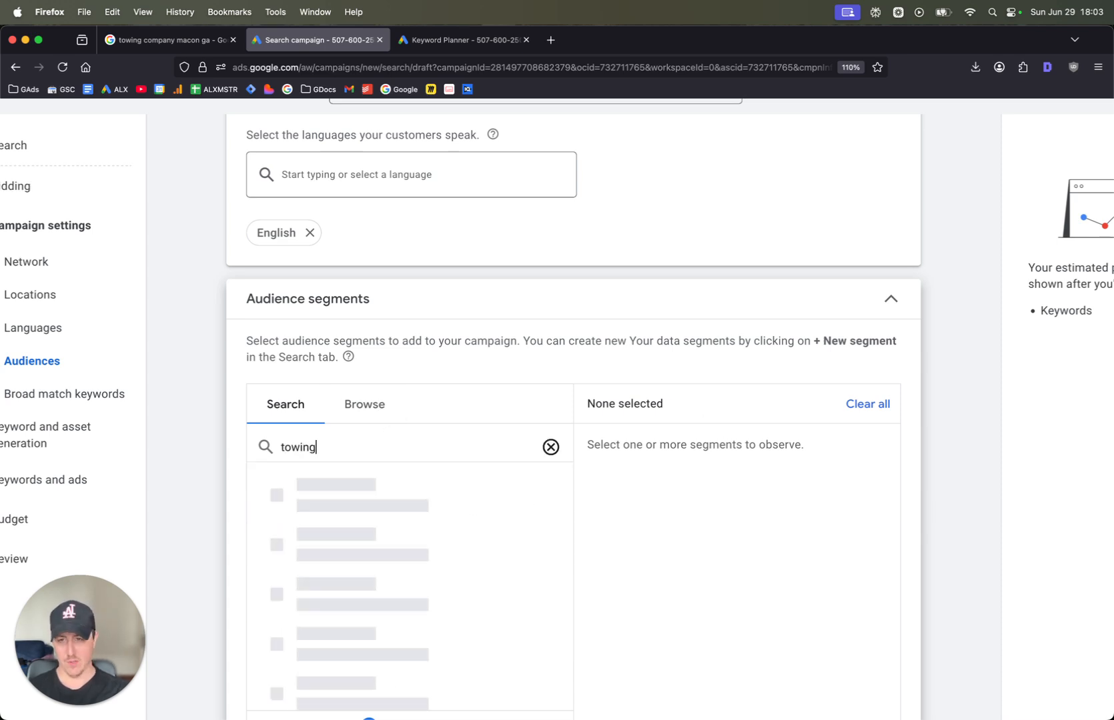
scroll(323, 595, down, 1)
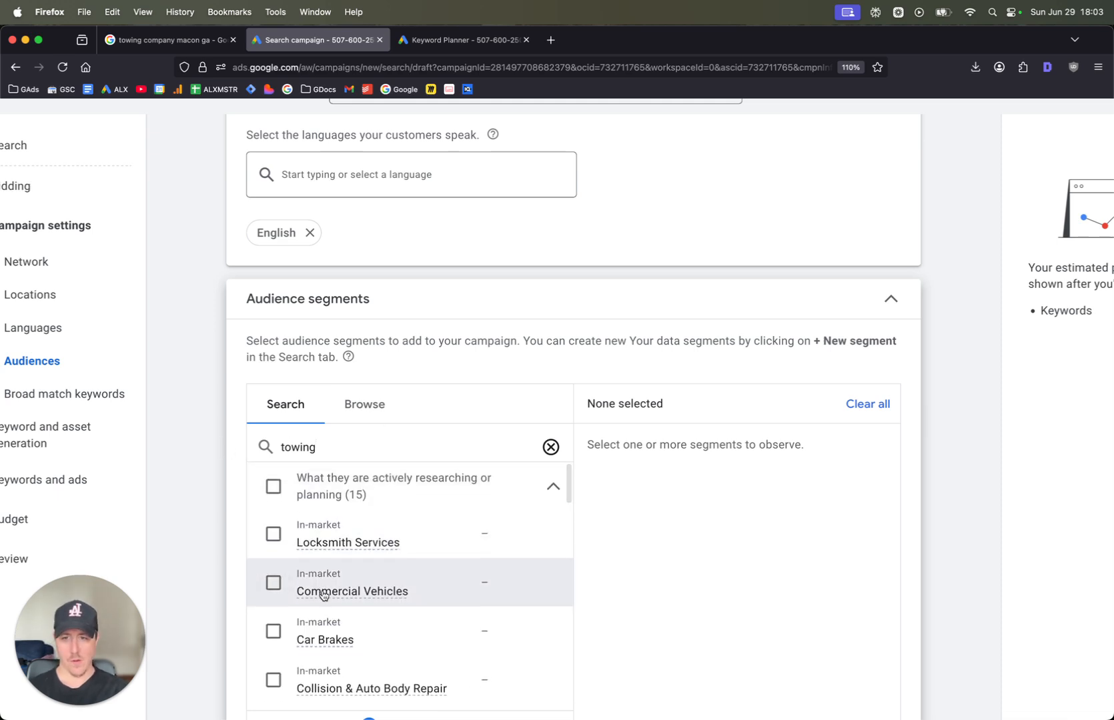
scroll(327, 634, down, 10)
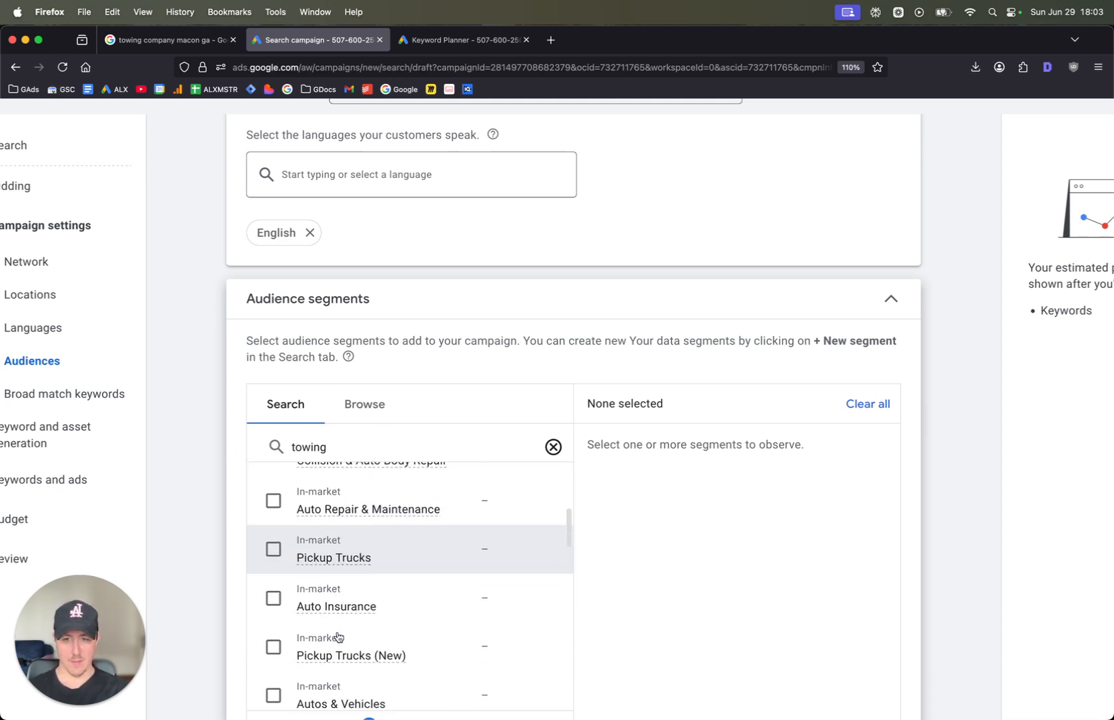
scroll(327, 597, up, 2)
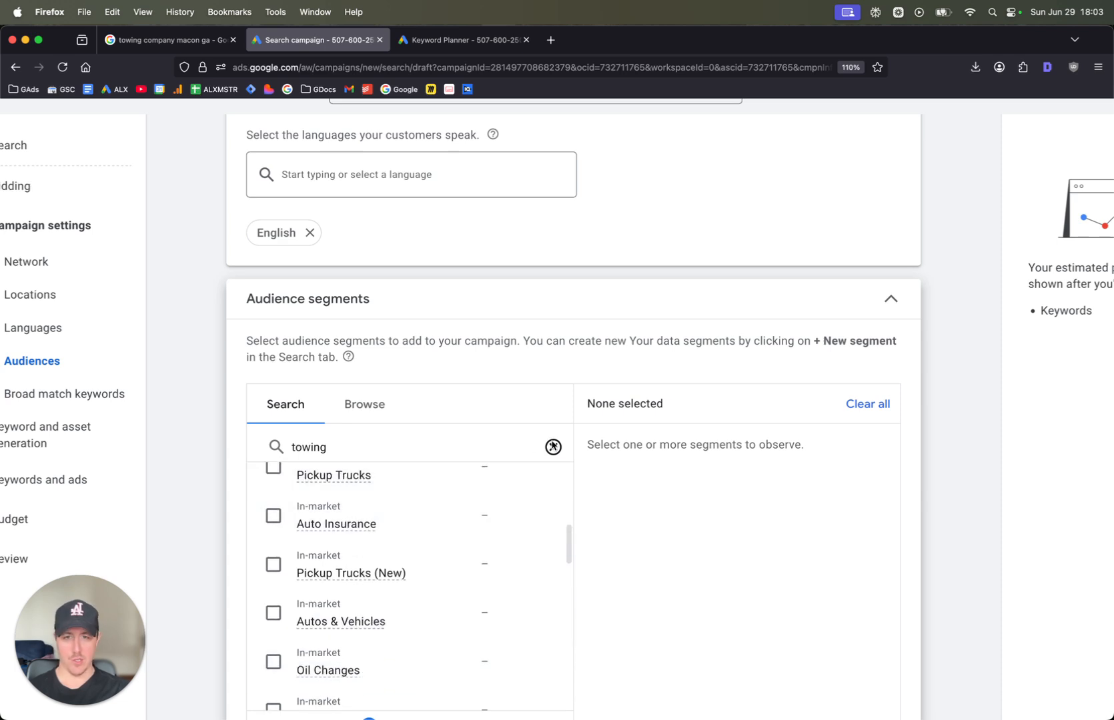
click(553, 447)
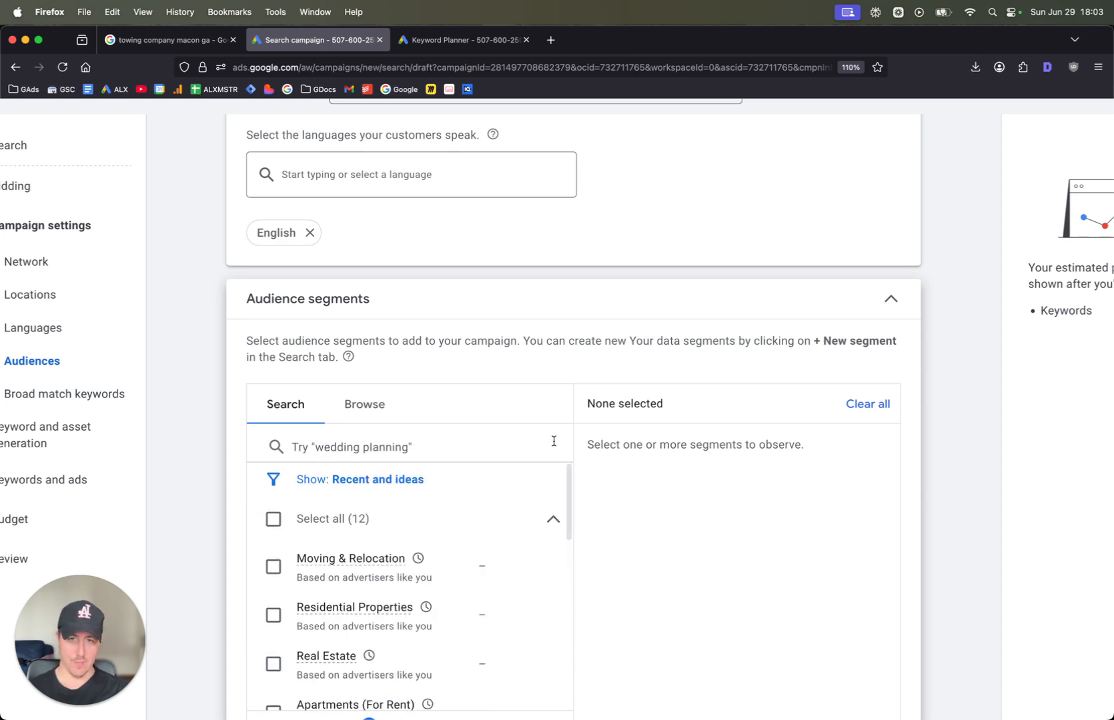
click(878, 311)
Expand the additional campaign settings and set ad rotation to Do not optimize: Rotate ads indefinitely
scroll(447, 474, down, 3)
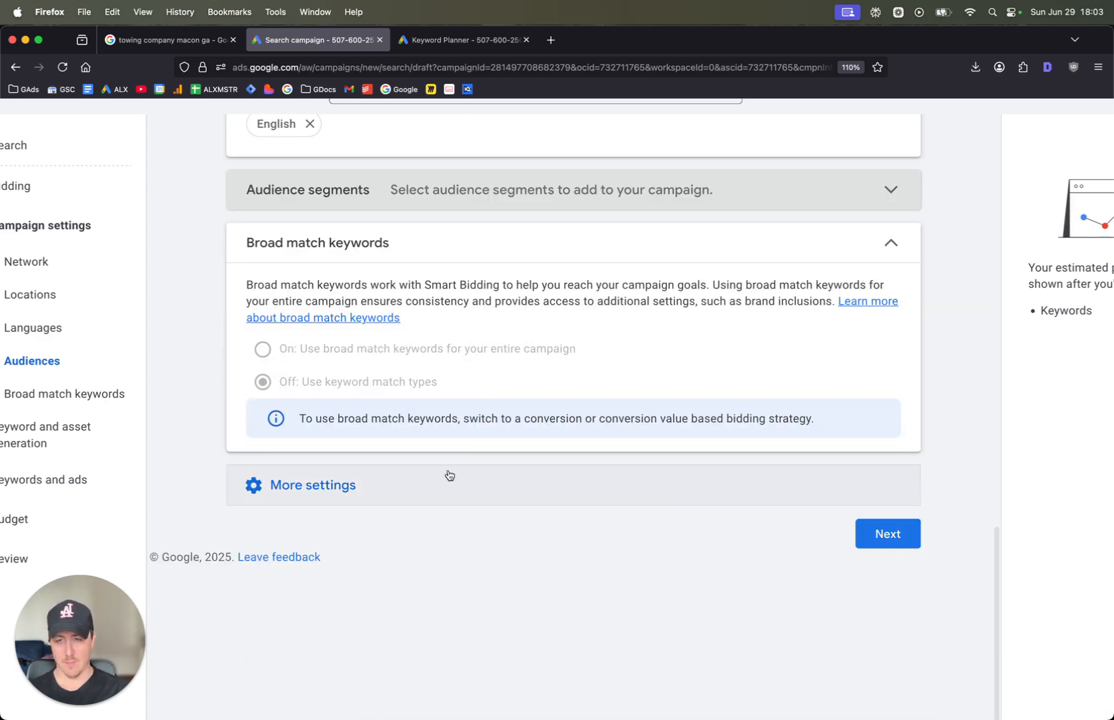
click(446, 482)
scroll(447, 475, down, 1)
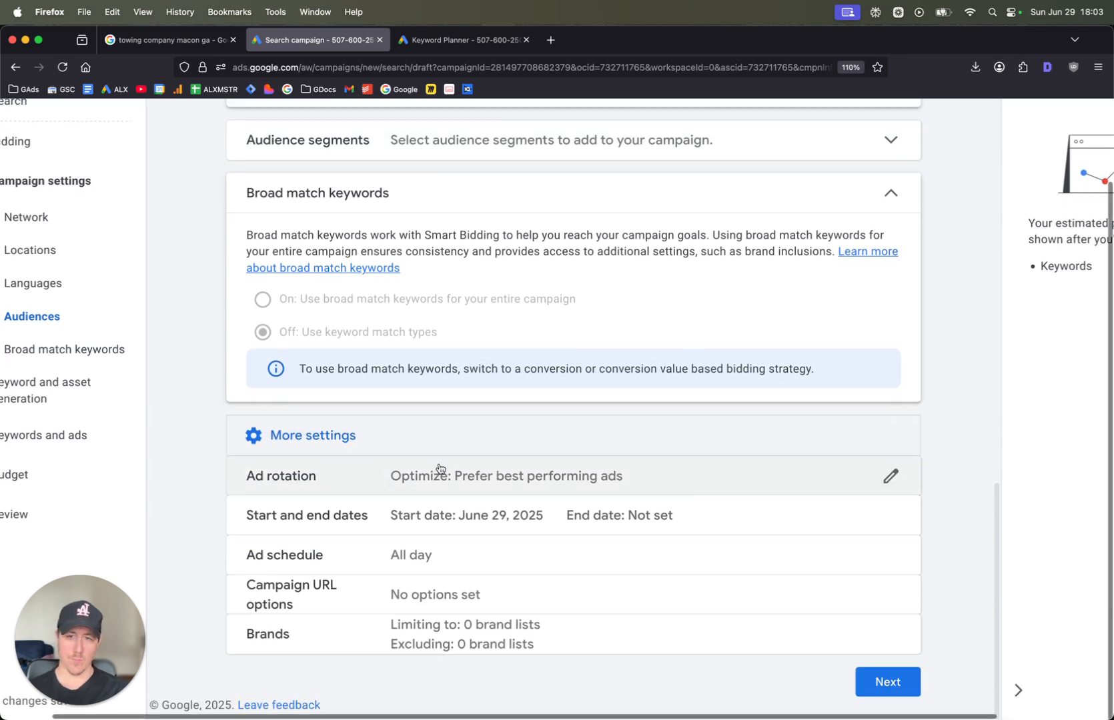
click(363, 477)
click(330, 511)
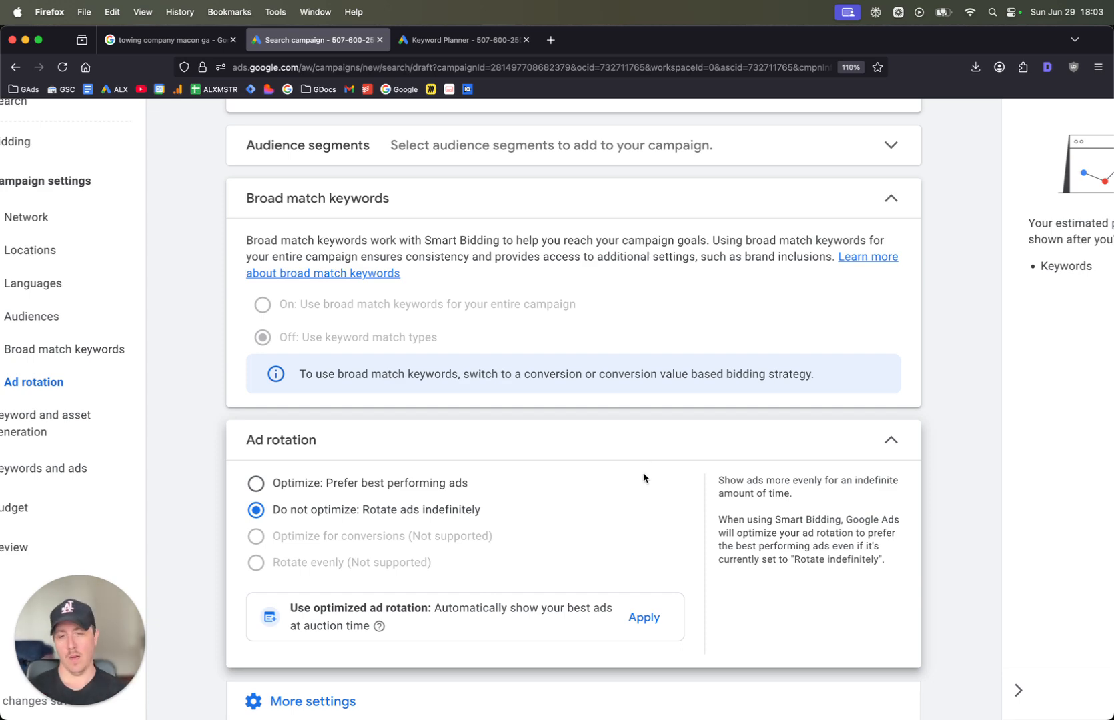
Open the campaign's ad schedule and set the start time for all days to 06:00
scroll(600, 464, down, 2)
click(536, 637)
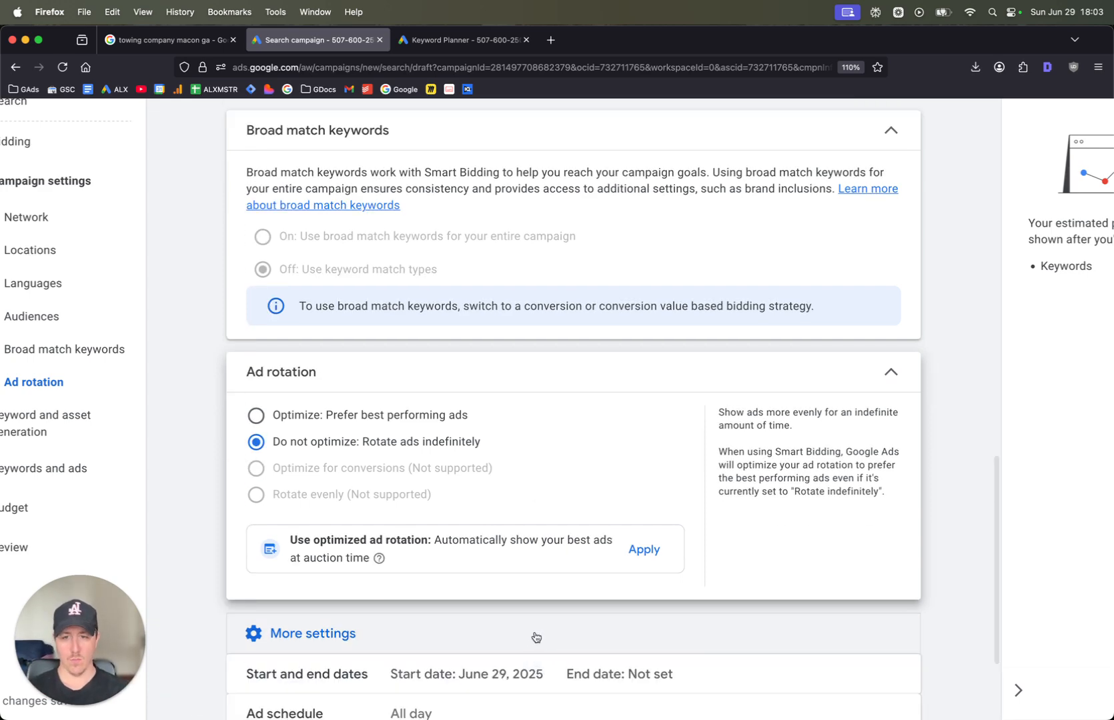
click(414, 555)
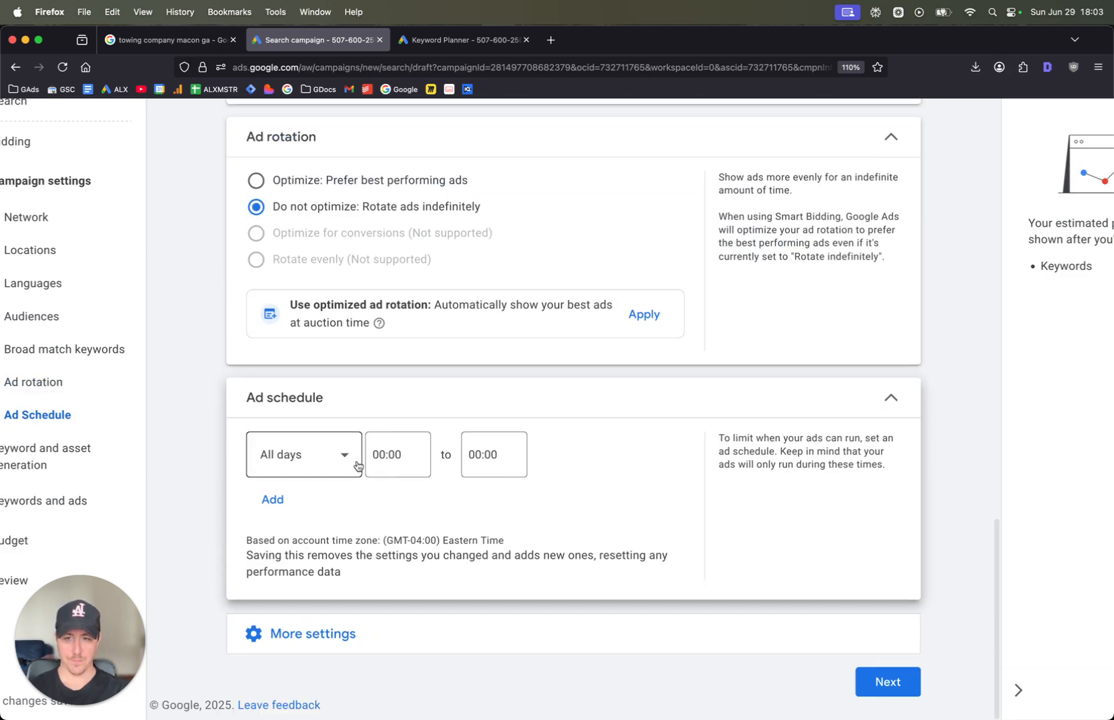
click(357, 465)
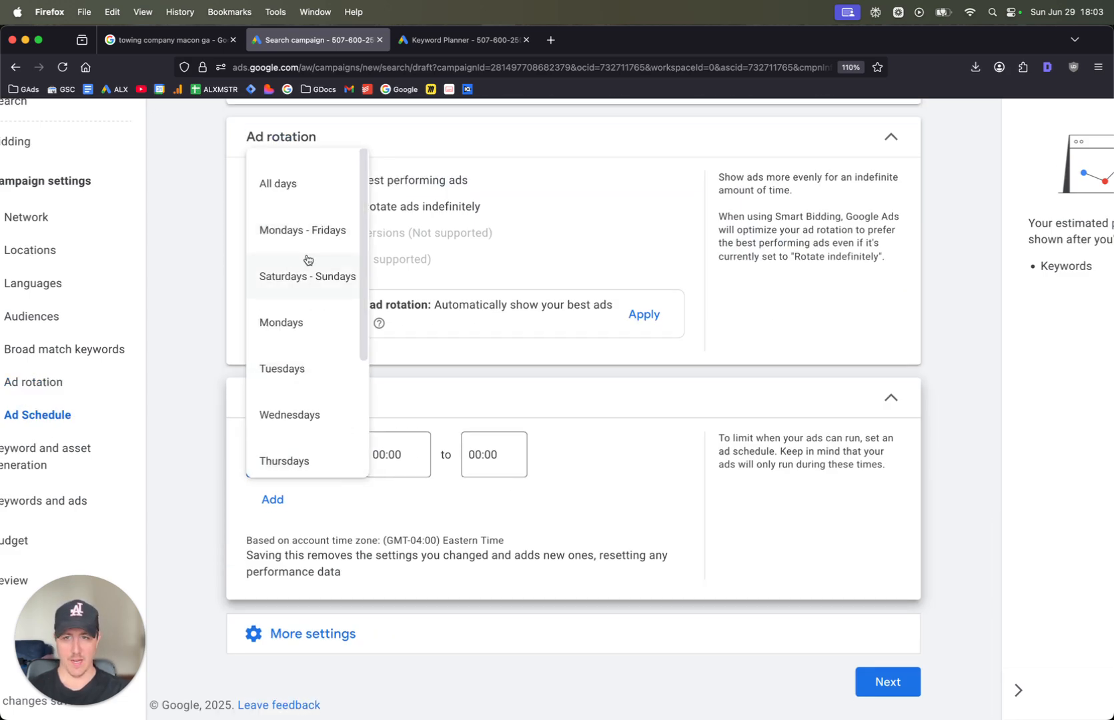
click(400, 456)
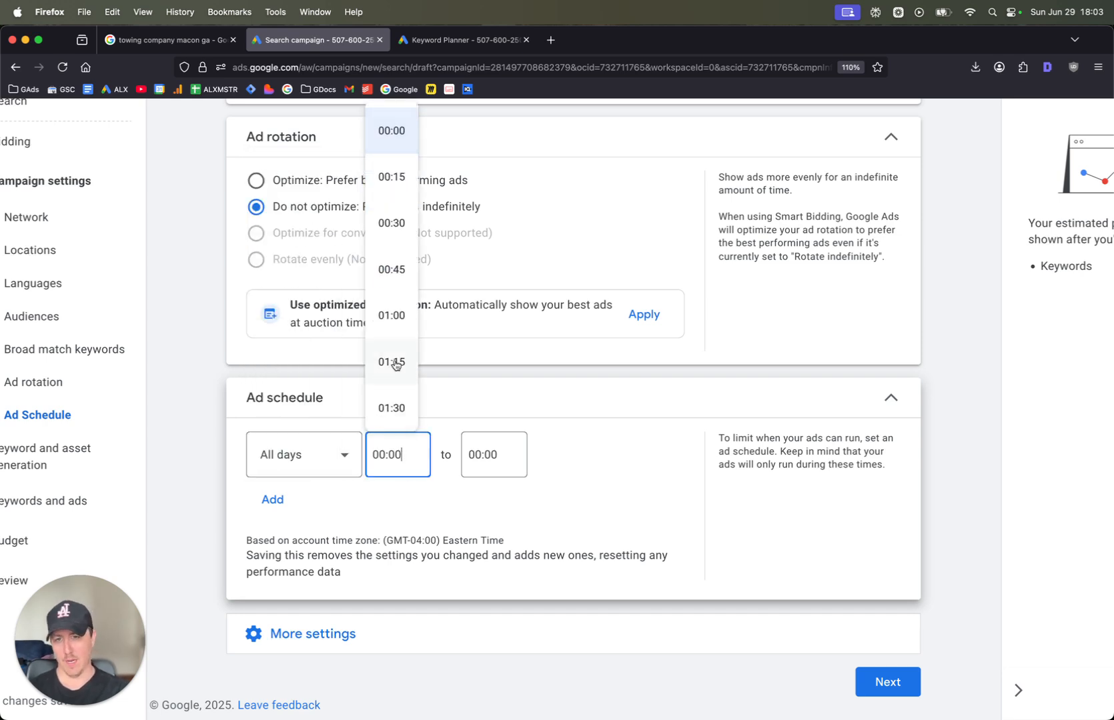
scroll(395, 364, down, 15)
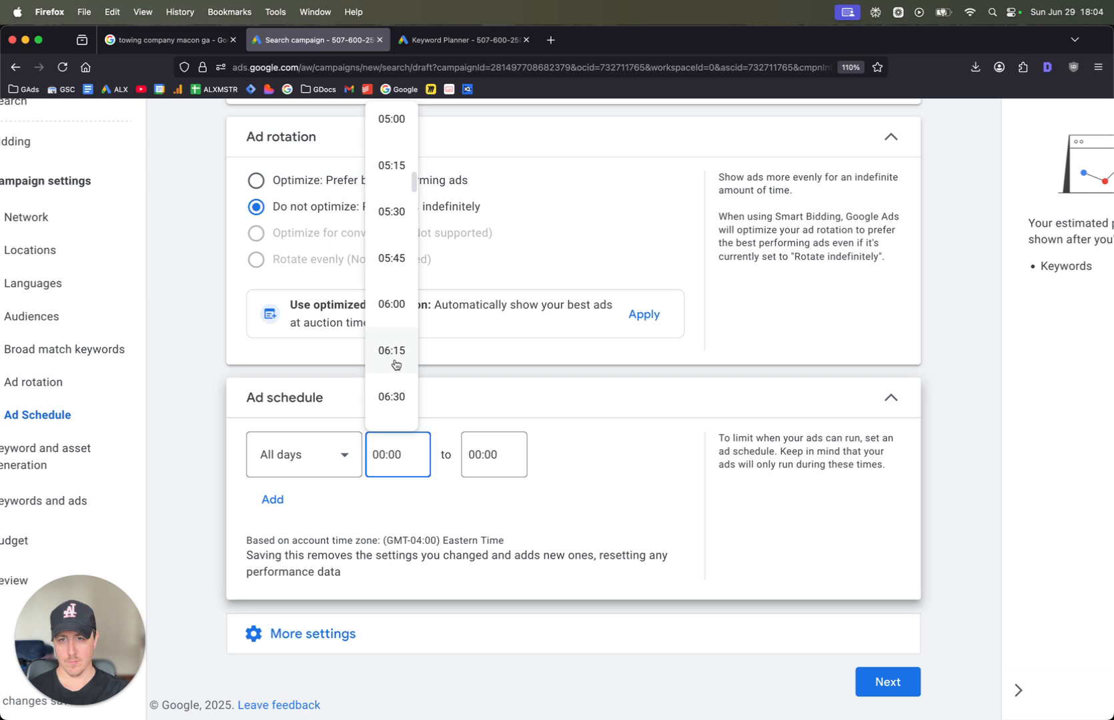
scroll(396, 365, down, 1)
scroll(378, 302, up, 1)
click(397, 294)
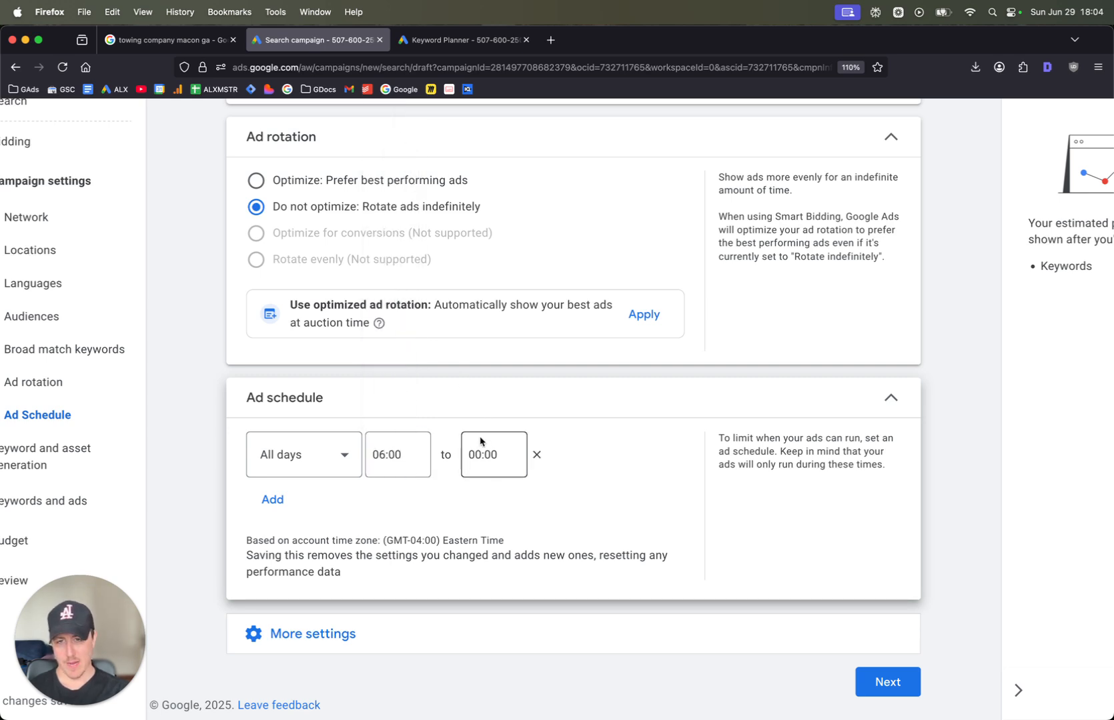
Set the end time of the all-days ad schedule to 22:00
click(484, 444)
right_click(480, 429)
key(Escape)
click(486, 443)
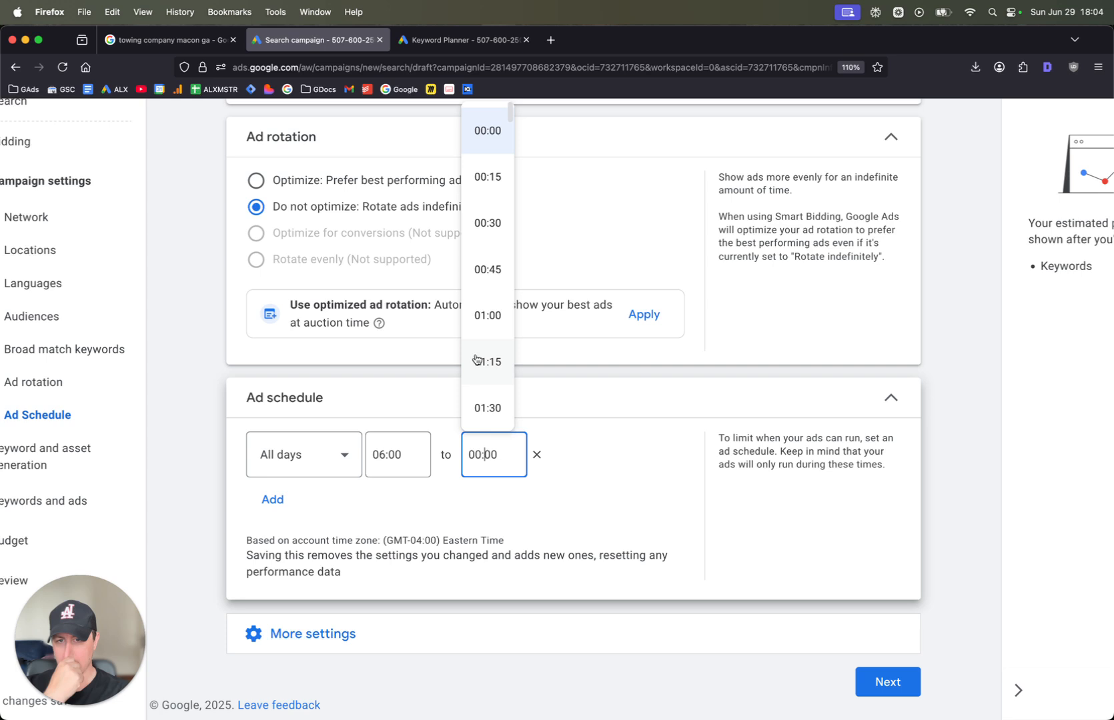
scroll(477, 358, down, 20)
scroll(476, 358, down, 20)
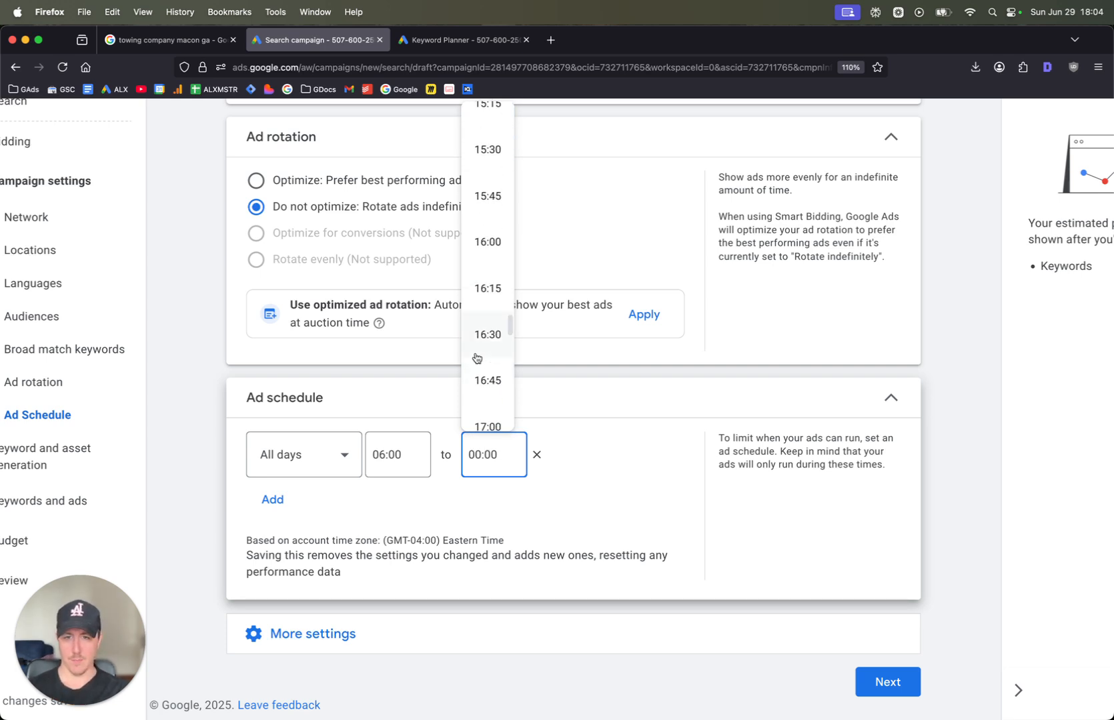
scroll(490, 174, up, 2)
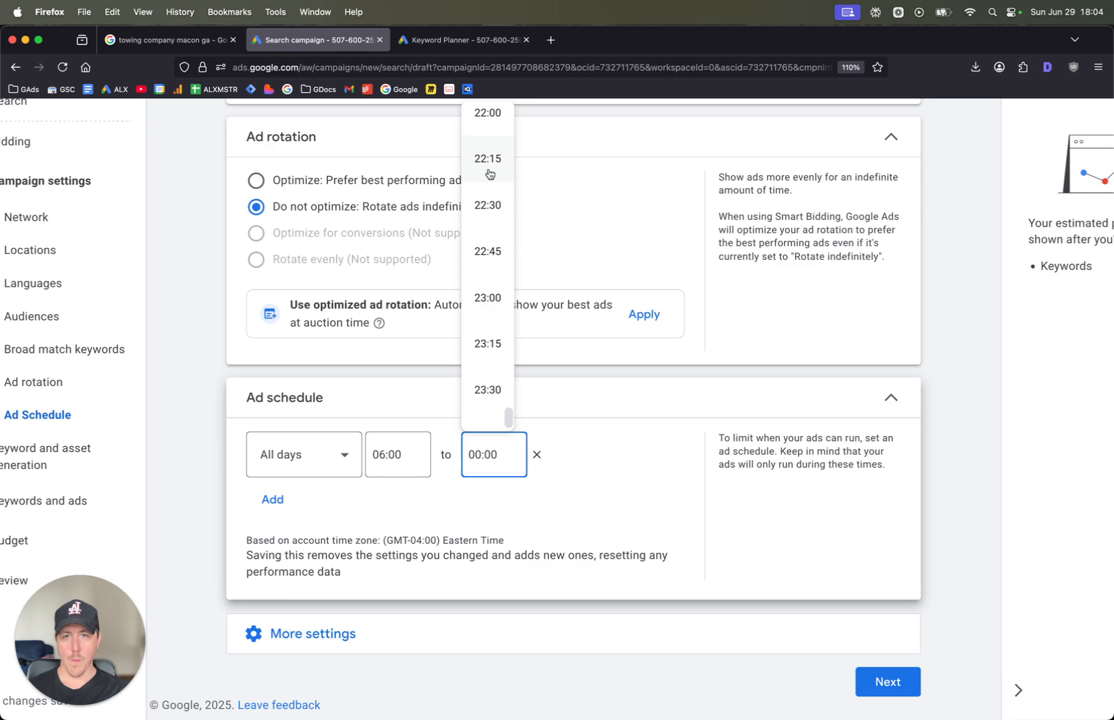
click(489, 168)
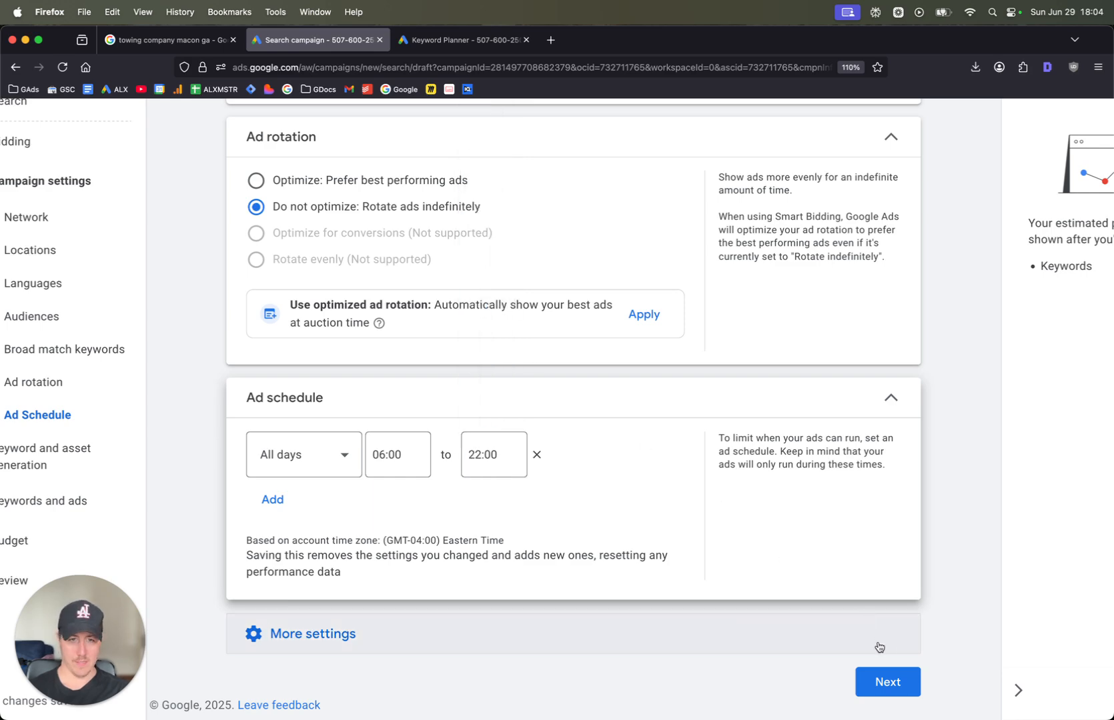
Continue past the campaign settings, skip keyword and asset generation, and close the AI chat assistant
click(882, 684)
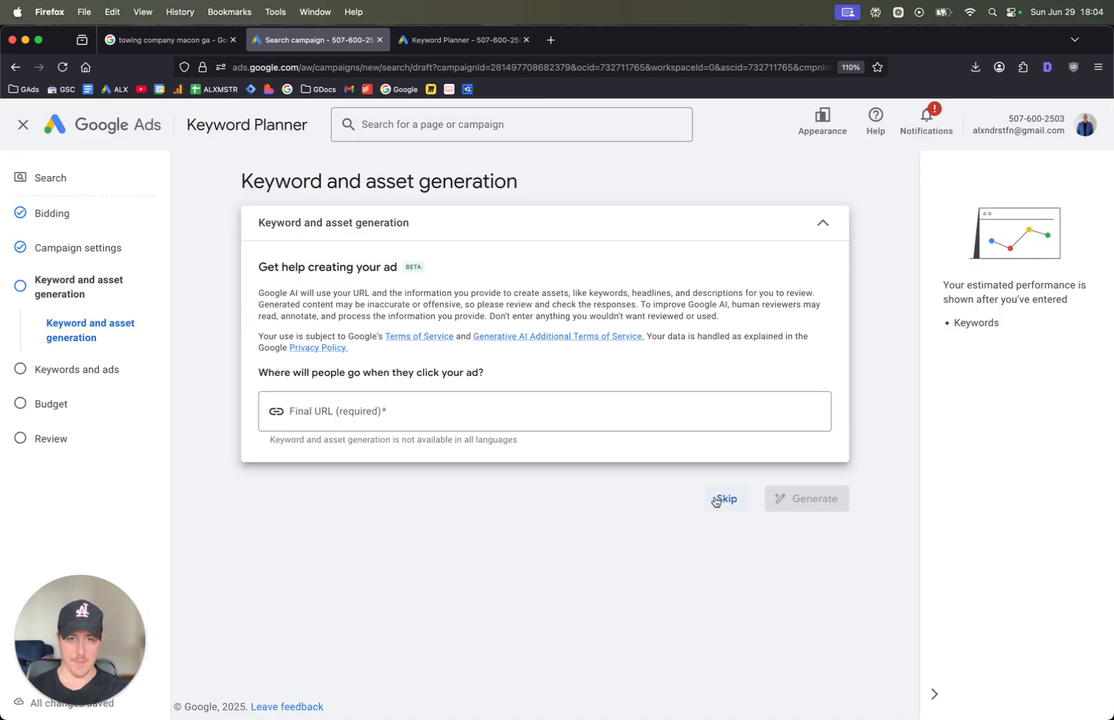
click(727, 503)
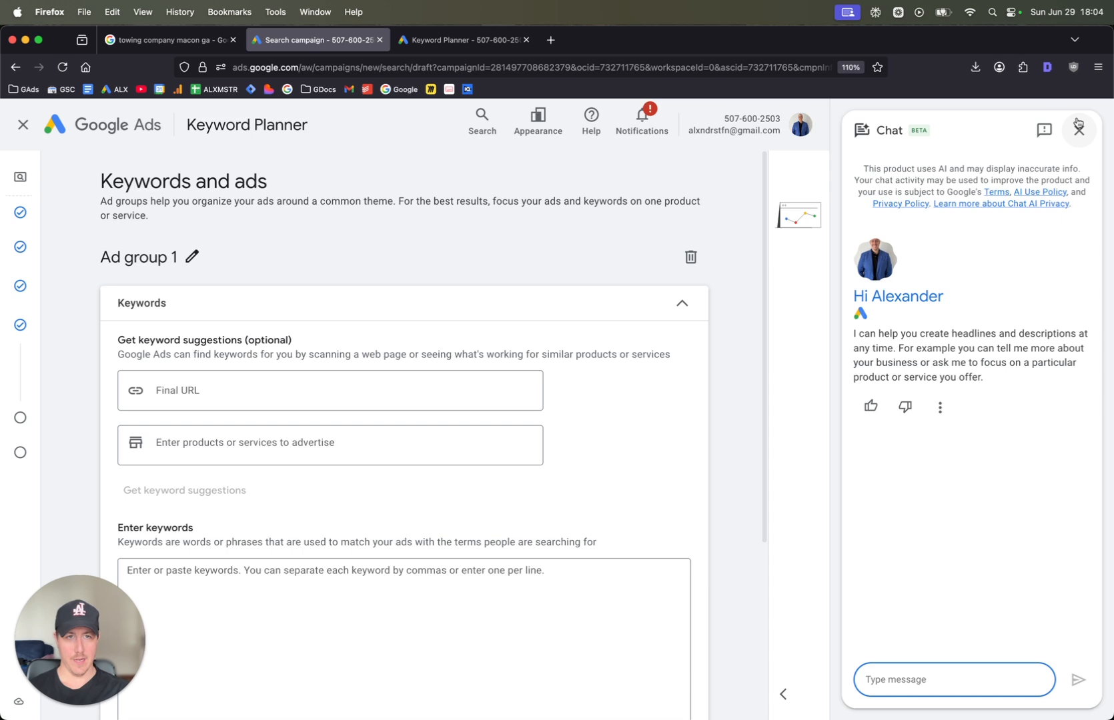
click(1078, 130)
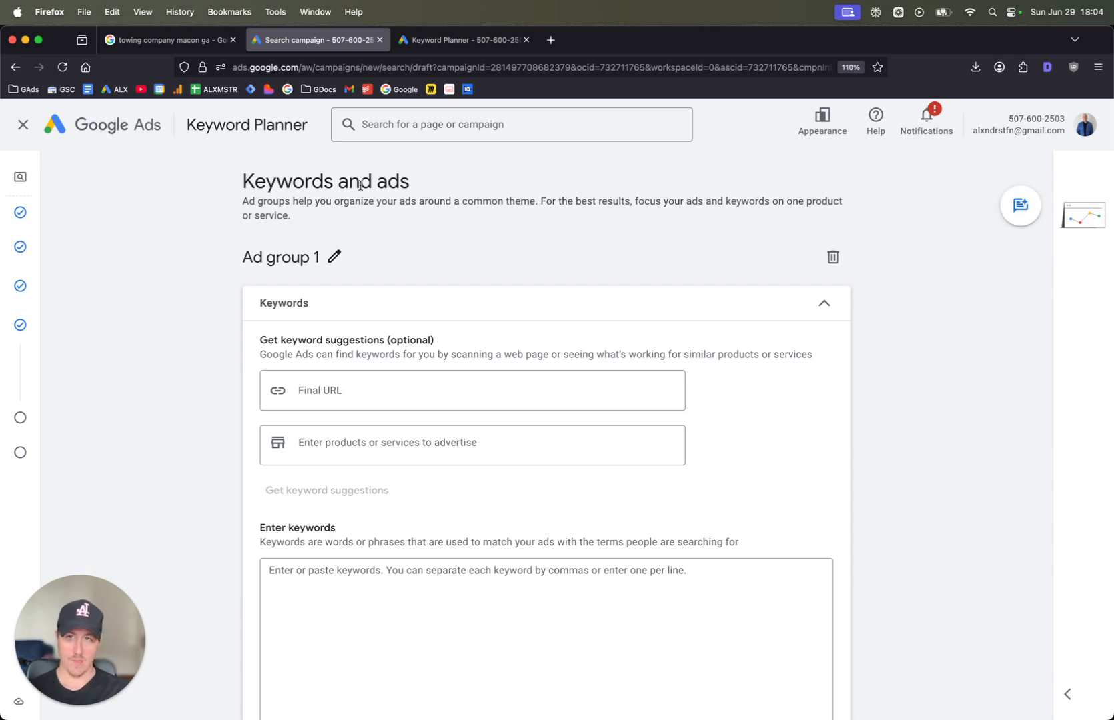
Switch to the open Keyword Planner page, hide both account notices, and start discovering new keywords
click(408, 44)
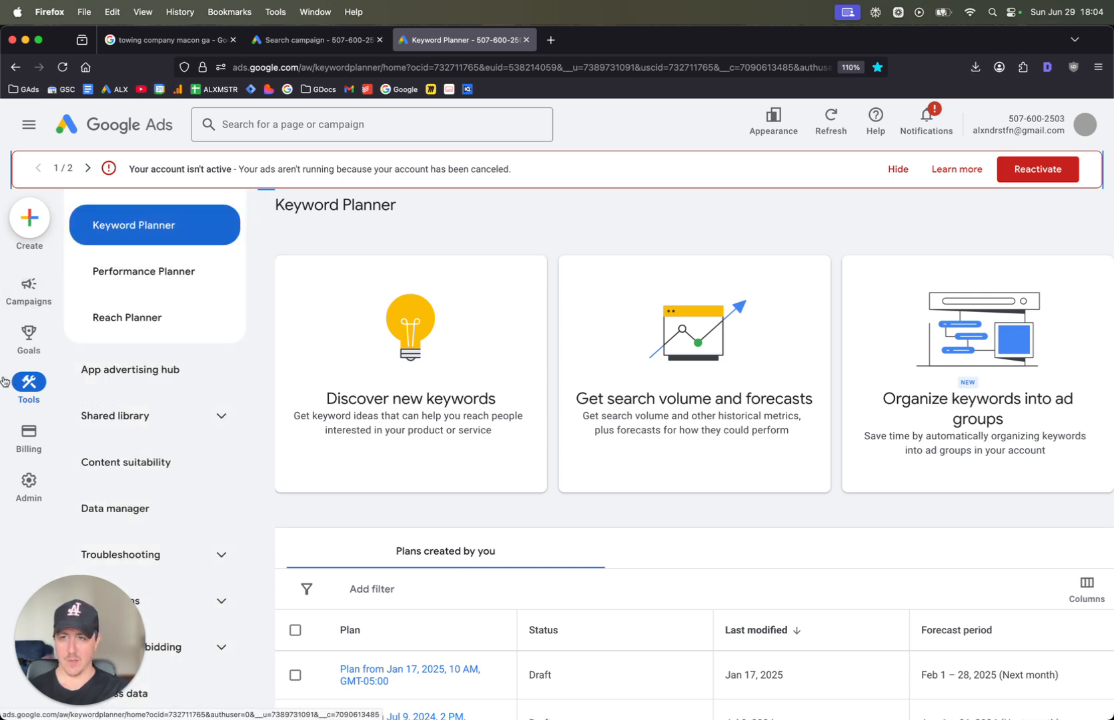
click(894, 167)
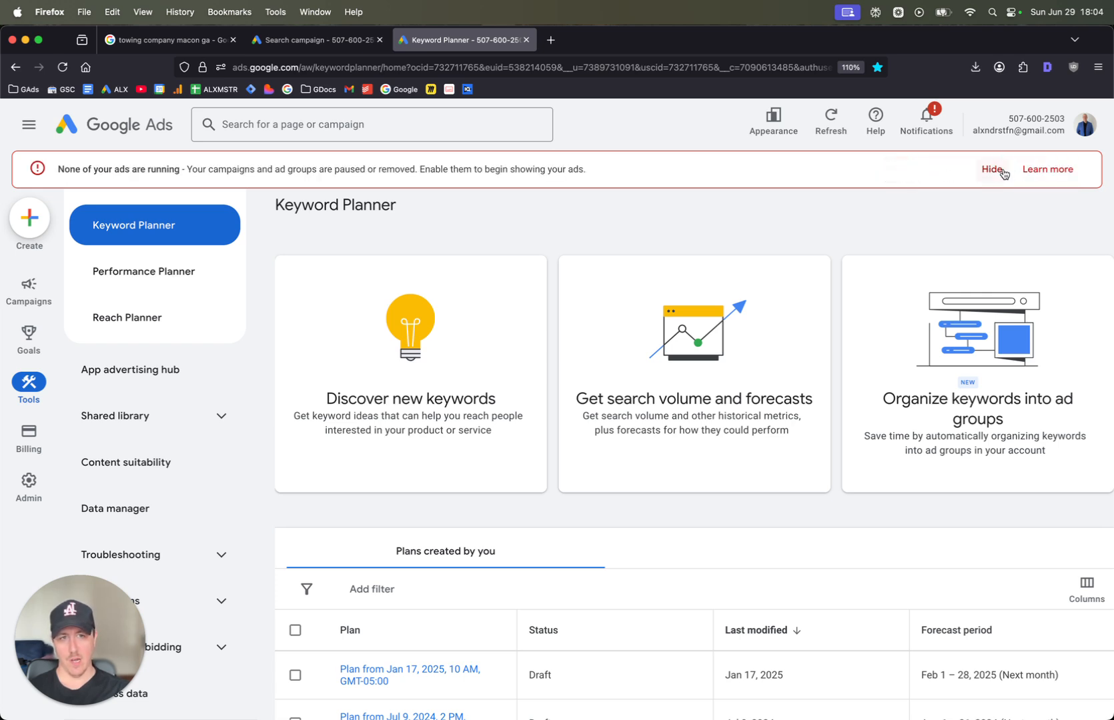
click(992, 168)
click(435, 390)
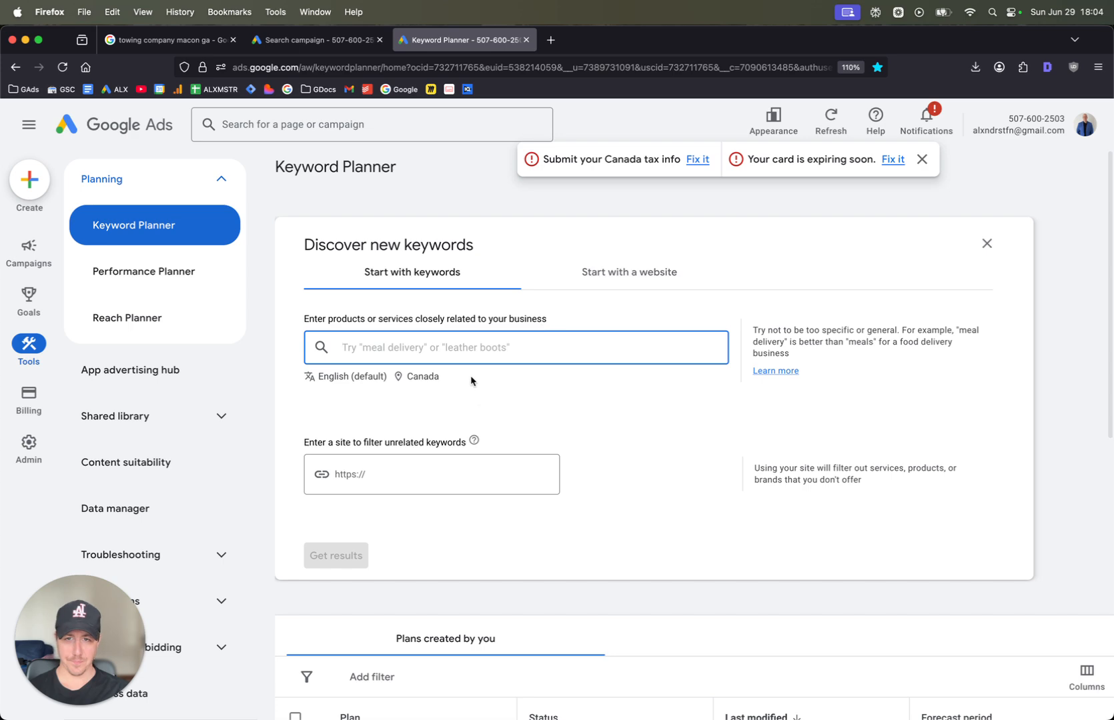
Replace Canada with the Macon GA, Georgia, United States Nielsen DMA region as the keyword search location, and save it
click(434, 386)
click(541, 358)
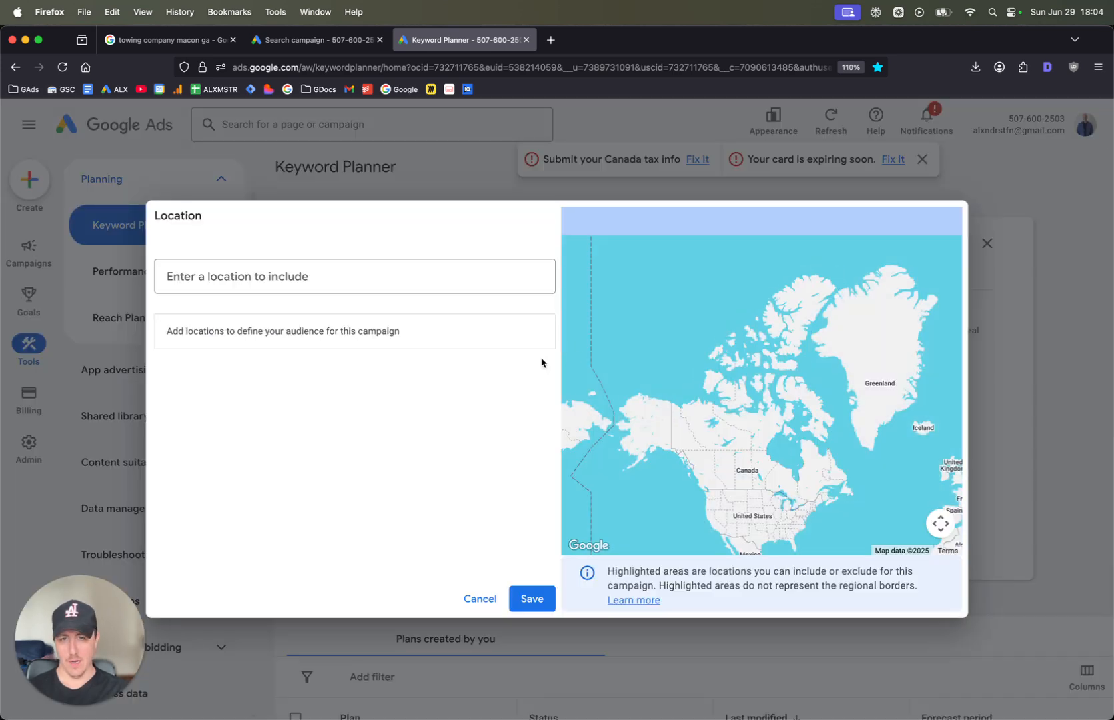
click(463, 264)
text(macon)
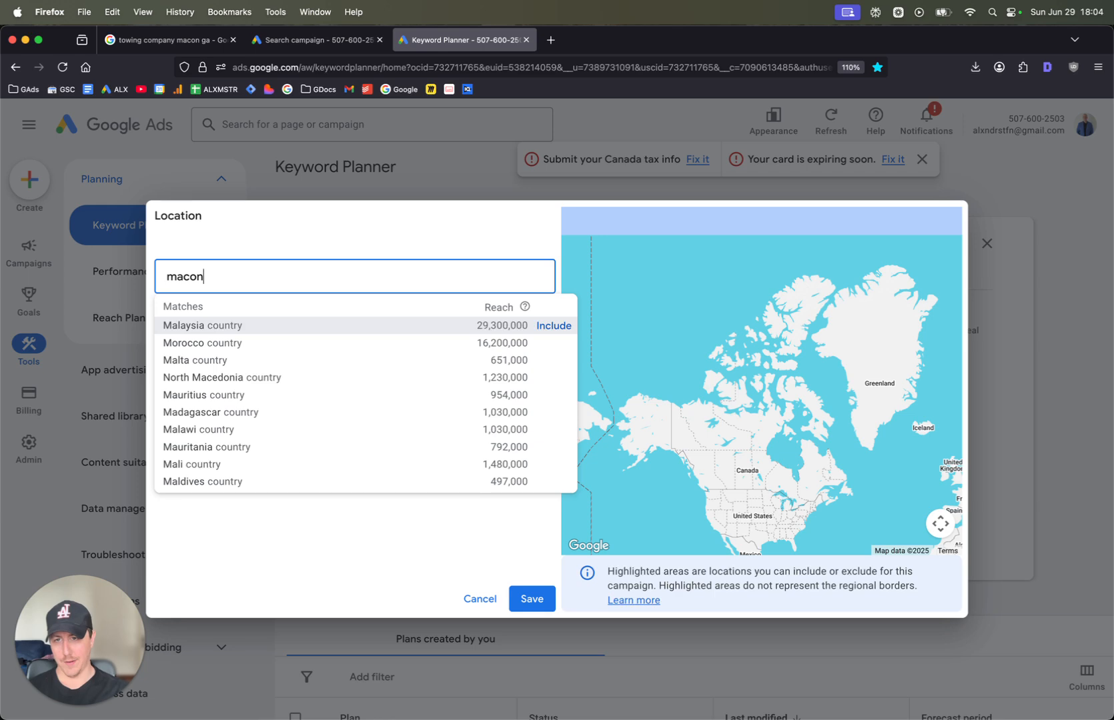
click(553, 326)
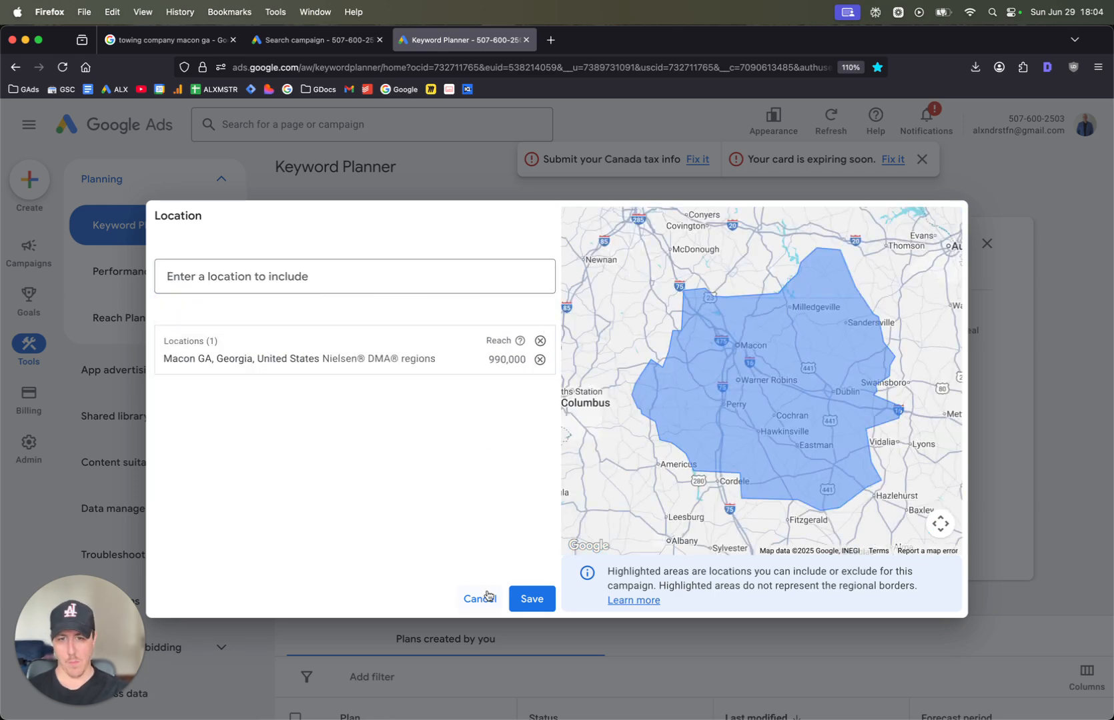
click(527, 599)
Get keyword ideas for "towing" and "towing services", and close the keyword refinement pane
click(427, 353)
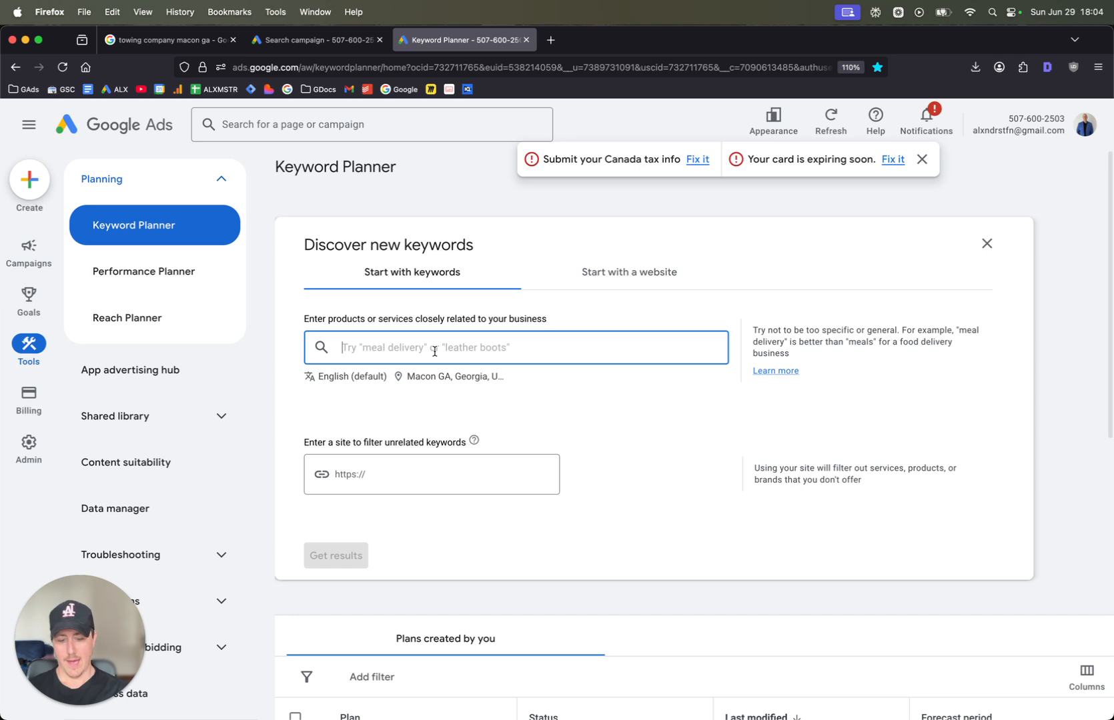
text(towing)
key(Return)
text(towing ser)
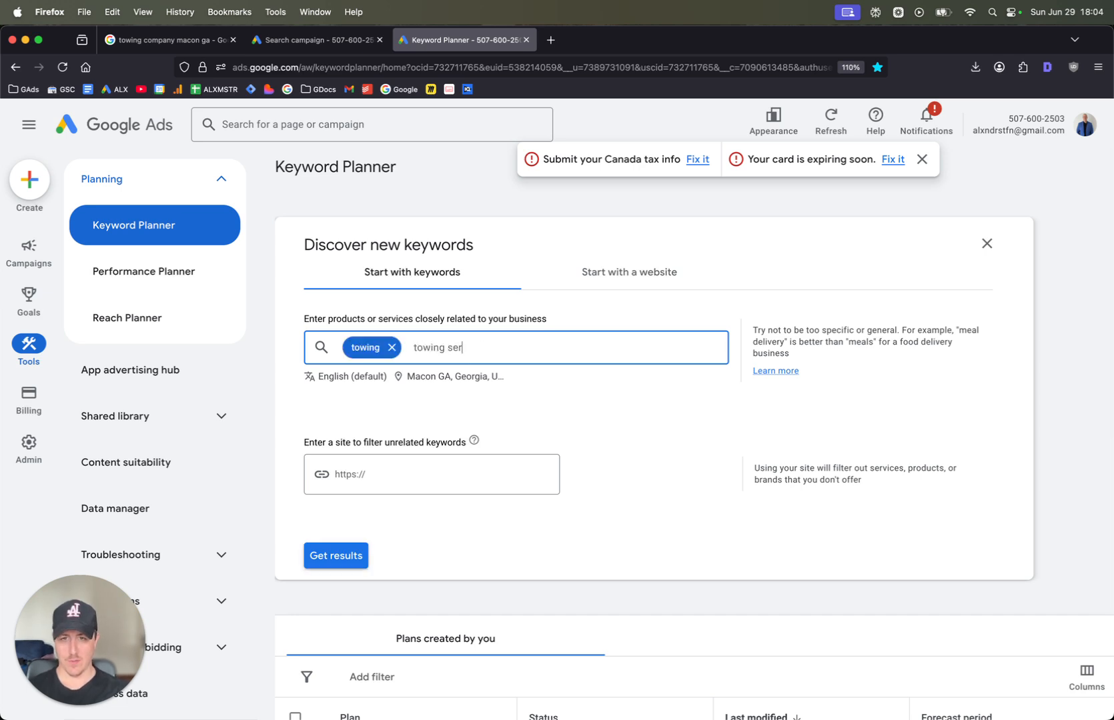
text(vices)
key(Return)
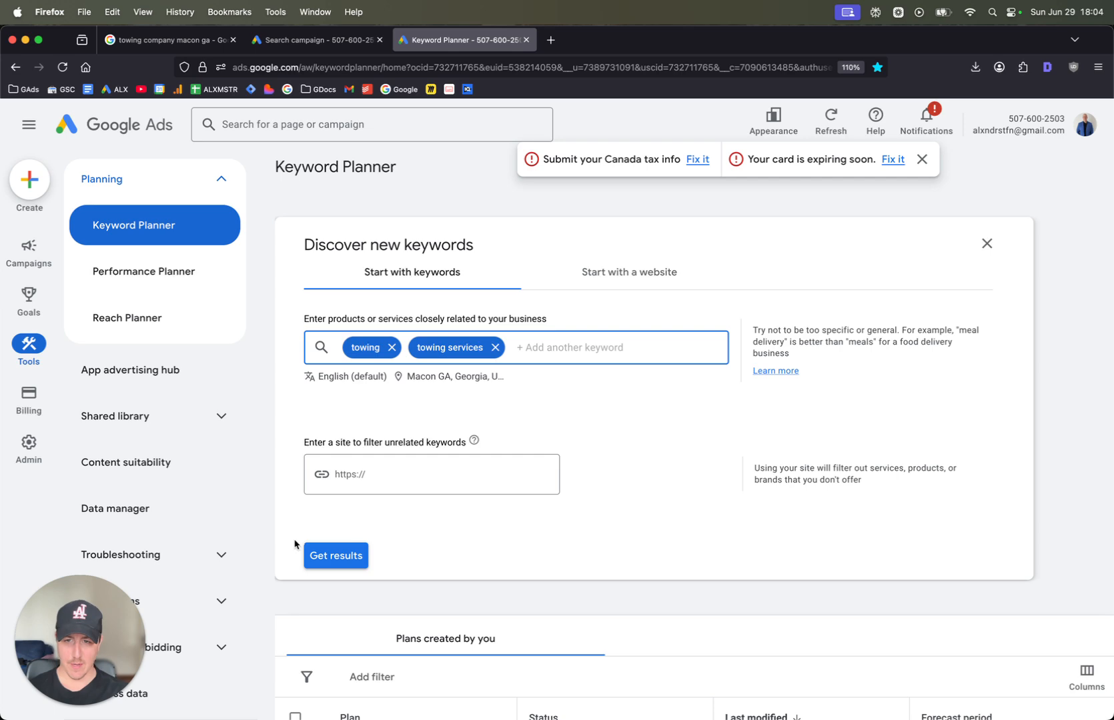
click(320, 551)
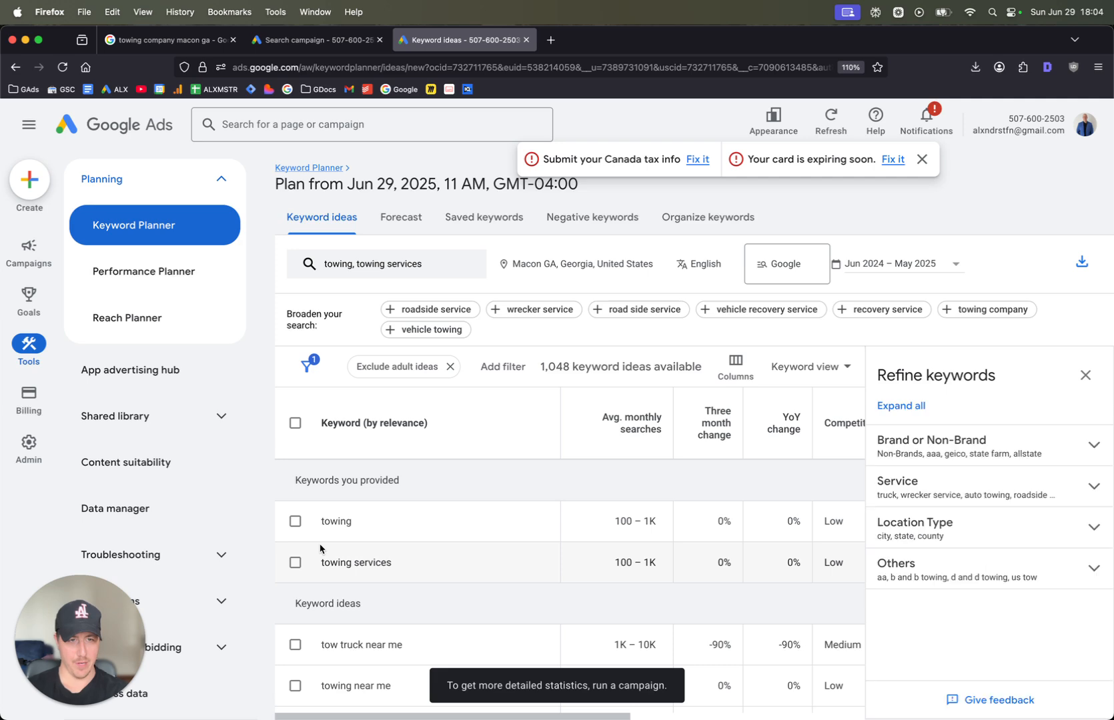
click(1085, 375)
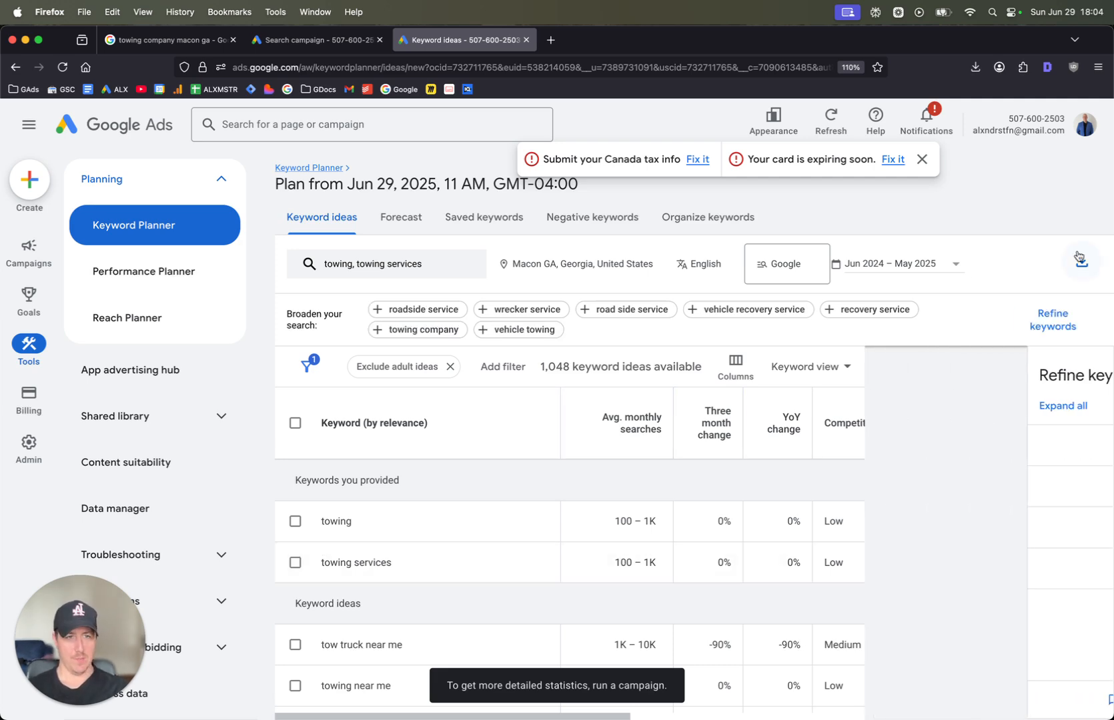
Review the keyword ideas for the Macon area, comparing search volume, competition and top-of-page bids of the towing terms
scroll(676, 620, down, 1)
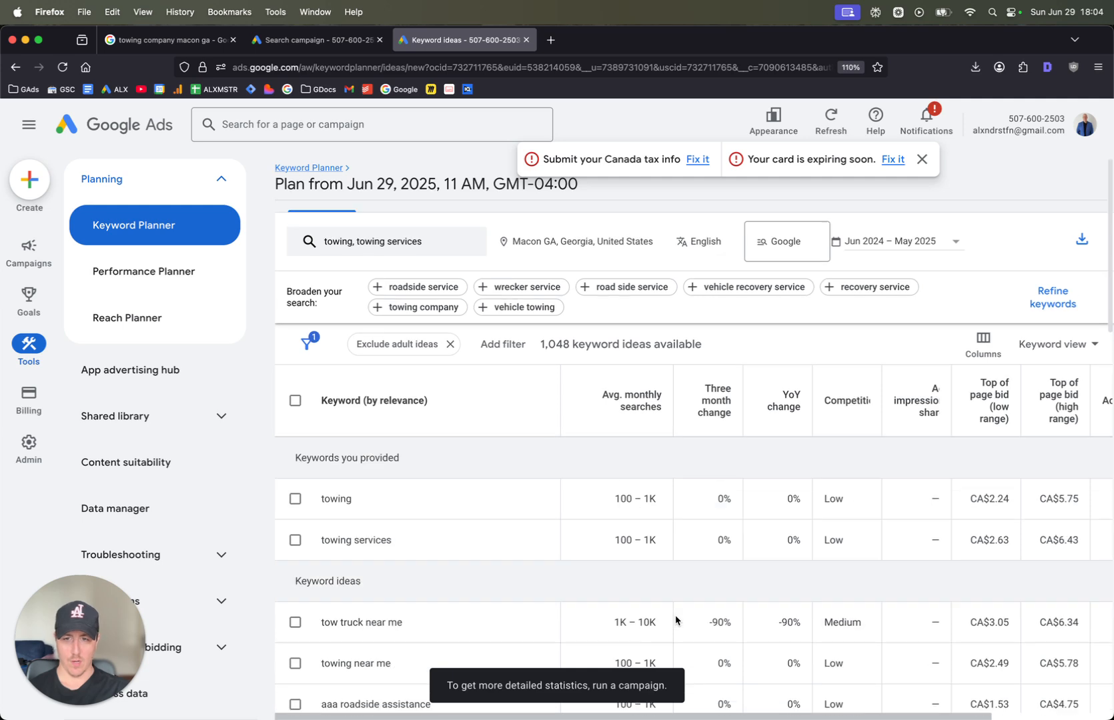
scroll(647, 600, up, 1)
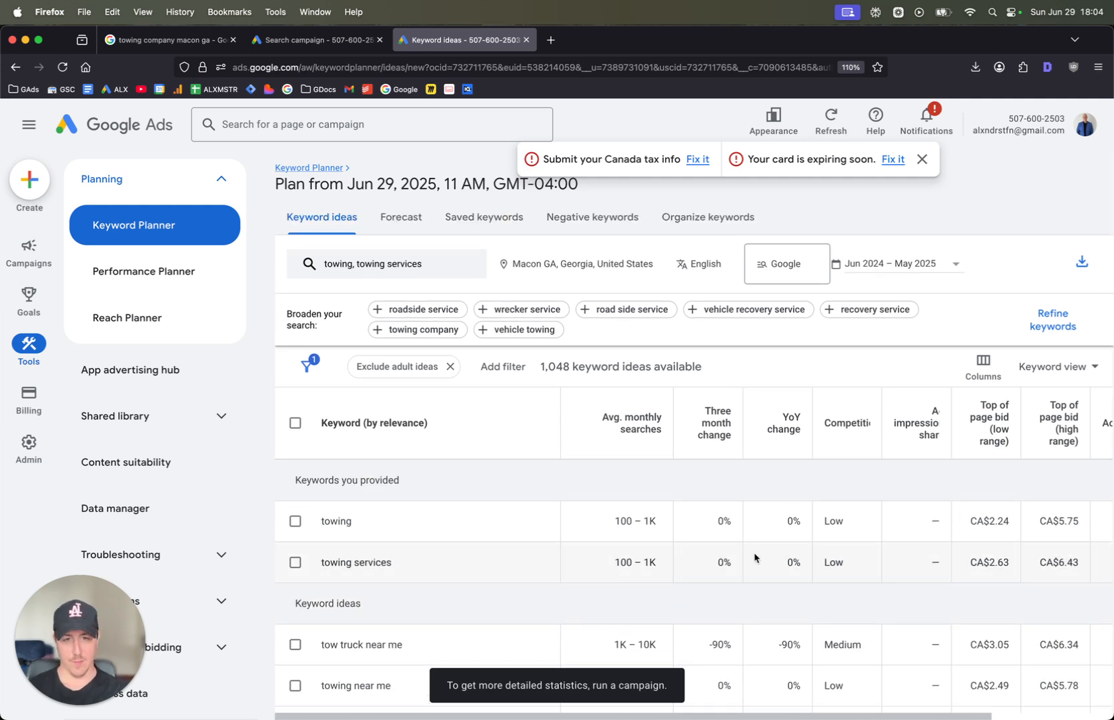
key(super+minus)
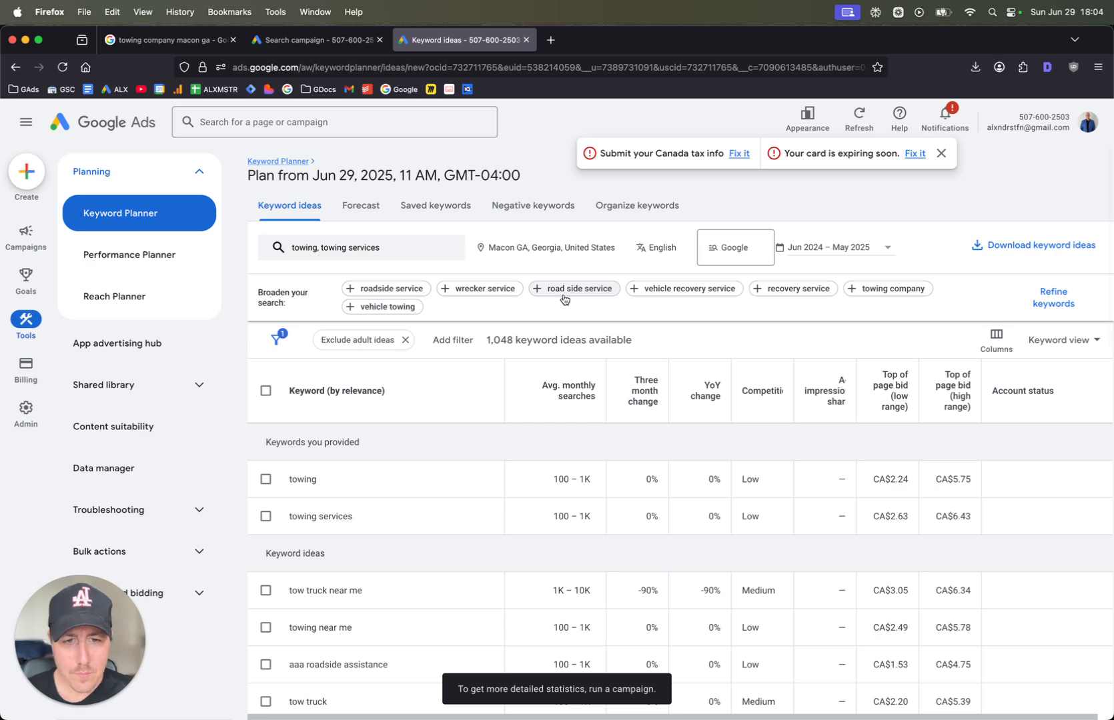
scroll(560, 297, down, 3)
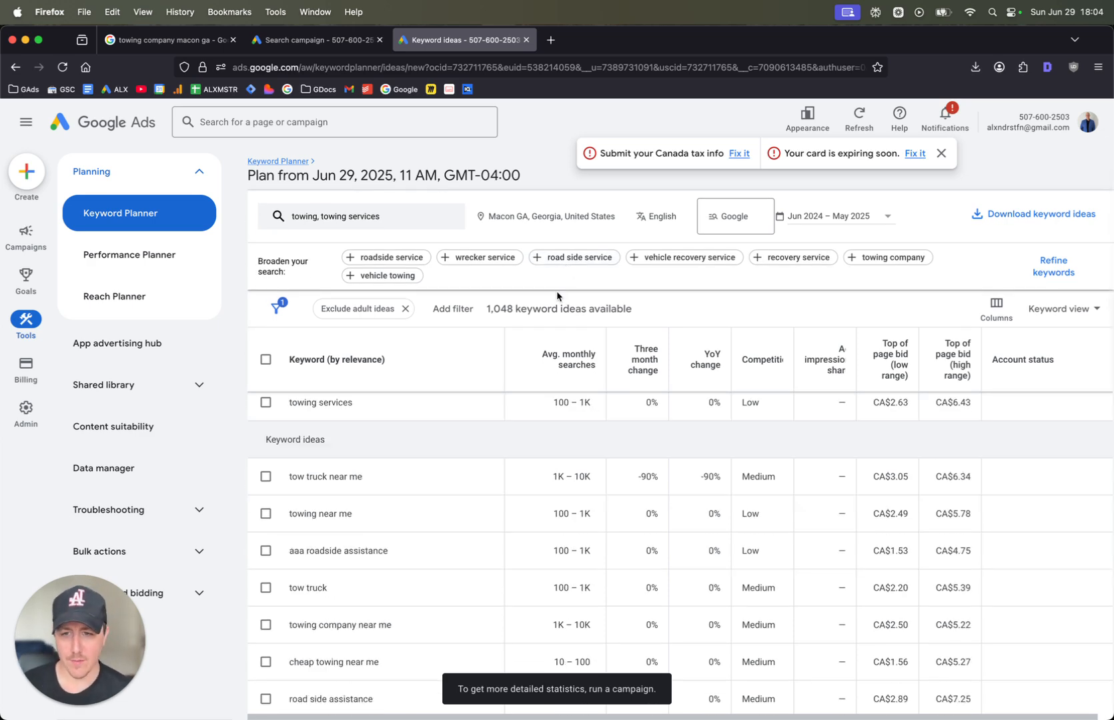
scroll(480, 460, up, 1)
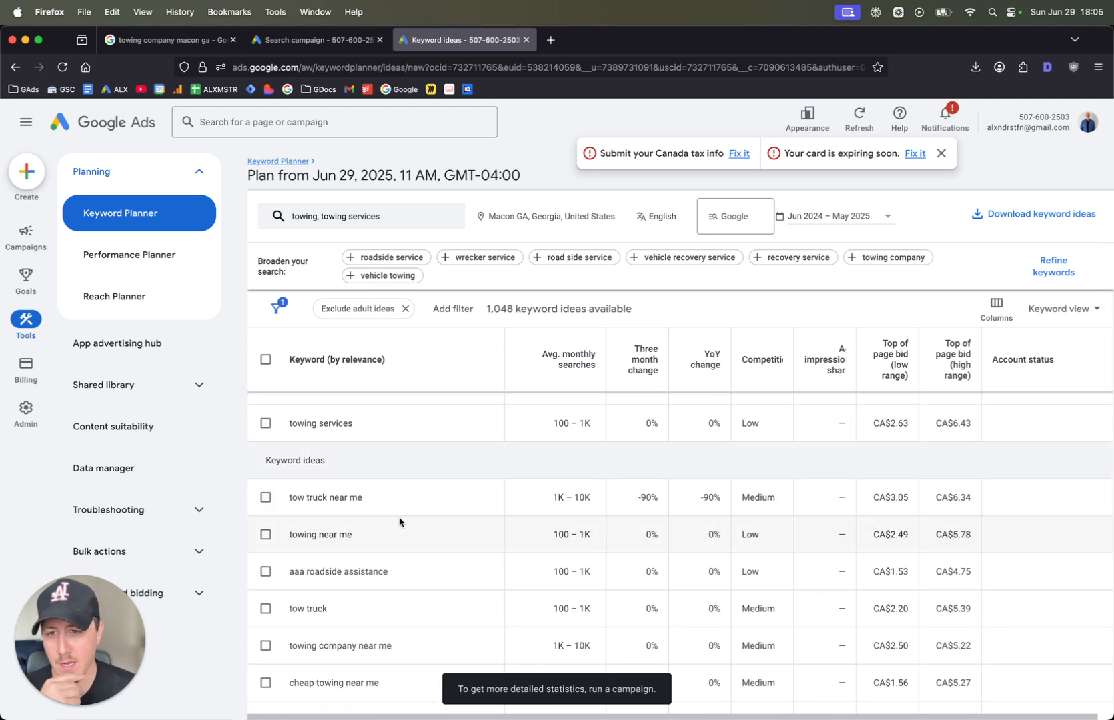
scroll(389, 540, down, 1)
scroll(387, 554, down, 2)
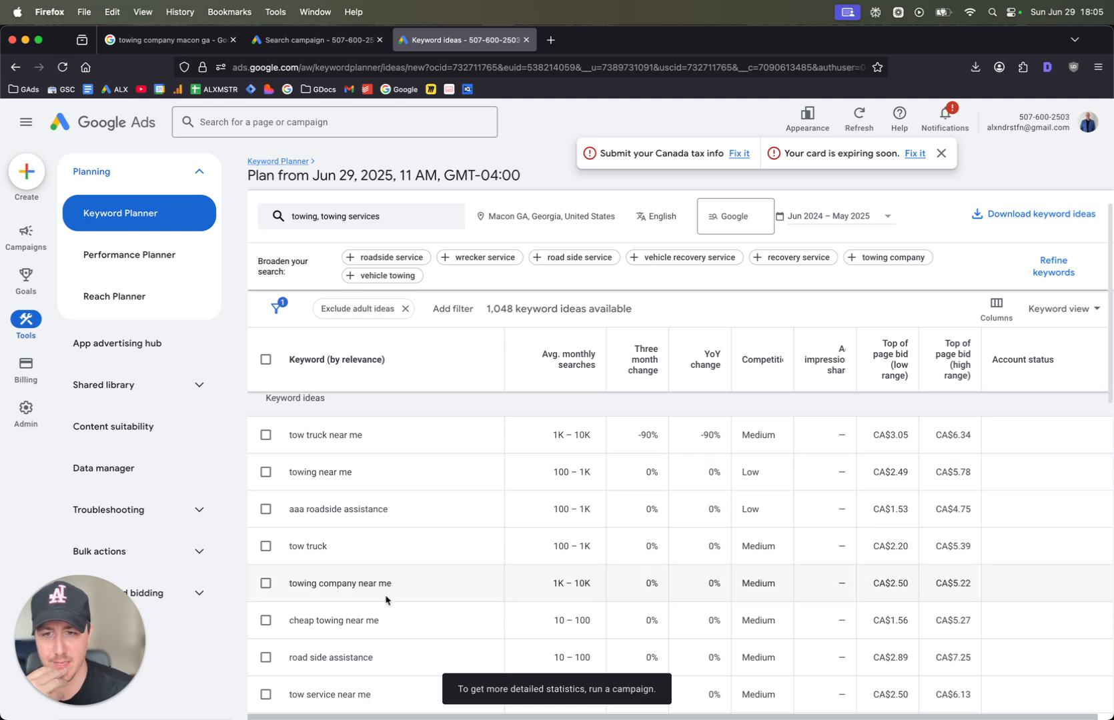
scroll(382, 594, down, 4)
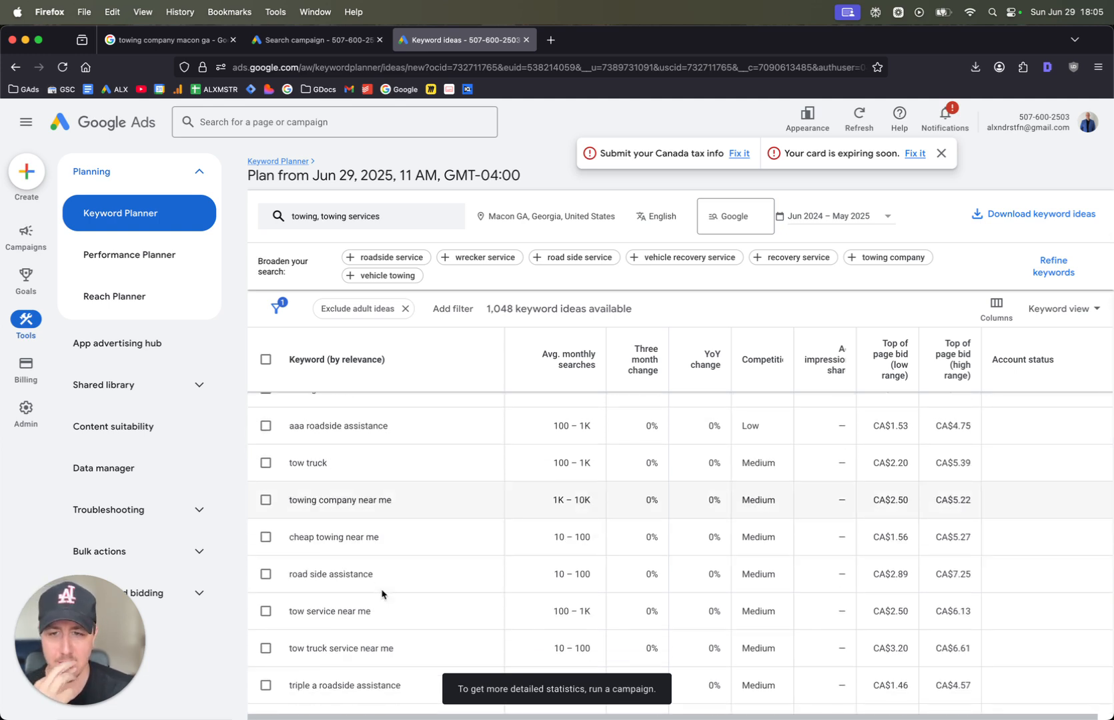
scroll(394, 593, down, 1)
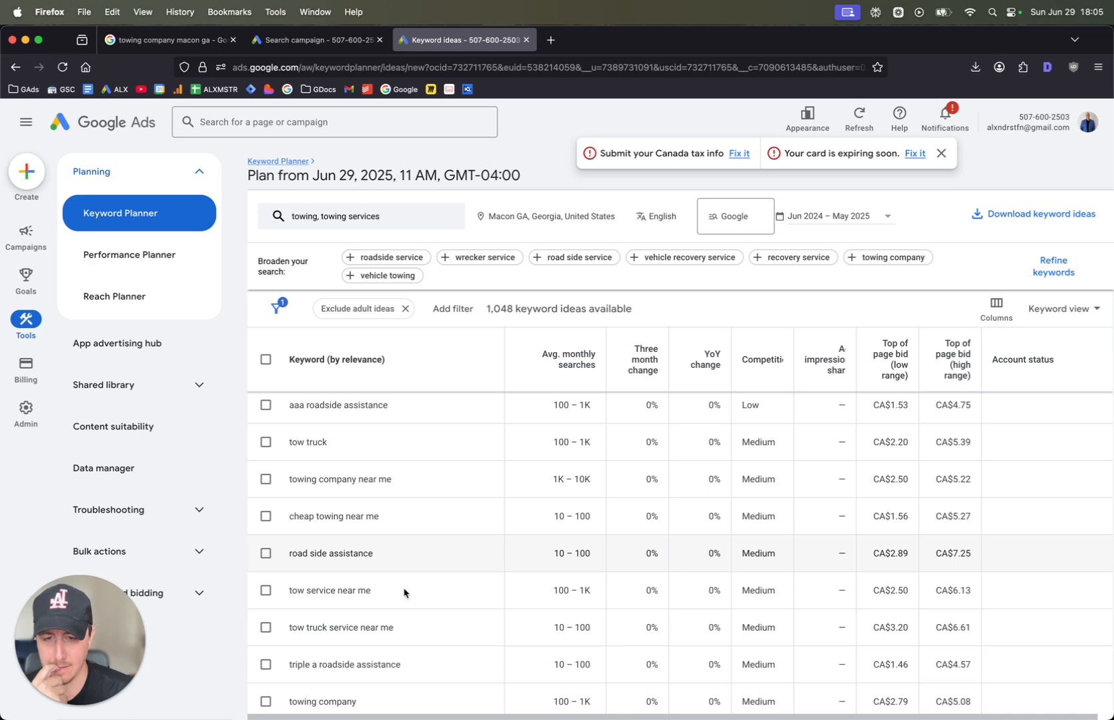
scroll(404, 593, down, 3)
scroll(405, 591, down, 3)
scroll(387, 551, up, 12)
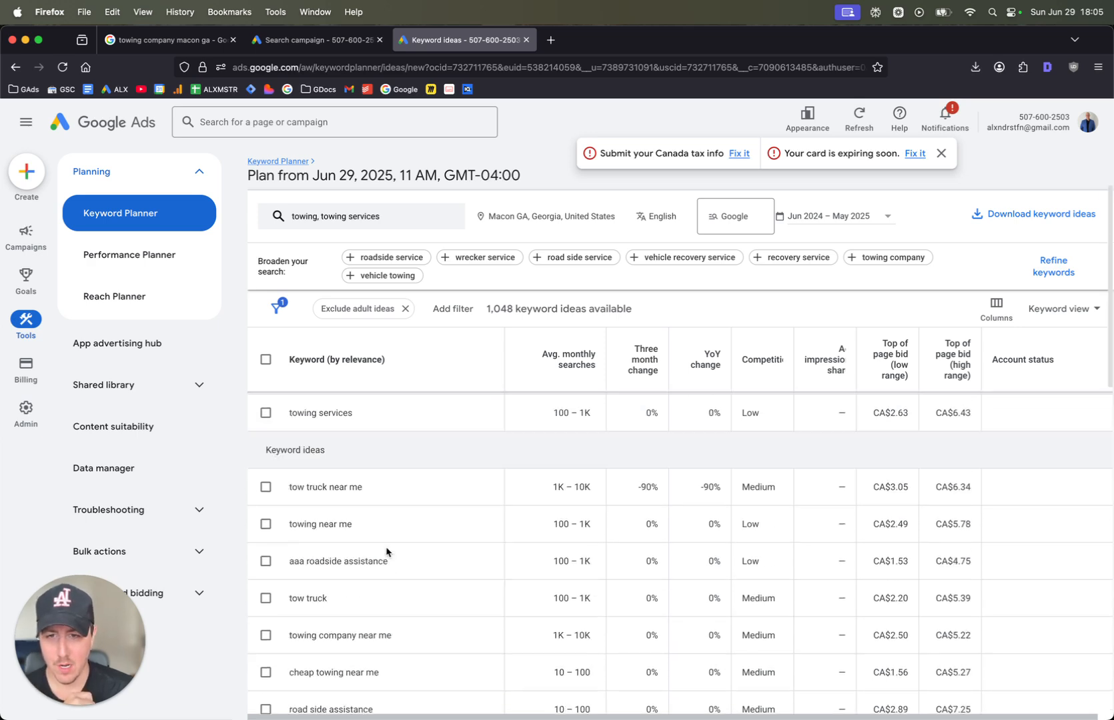
scroll(300, 441, down, 3)
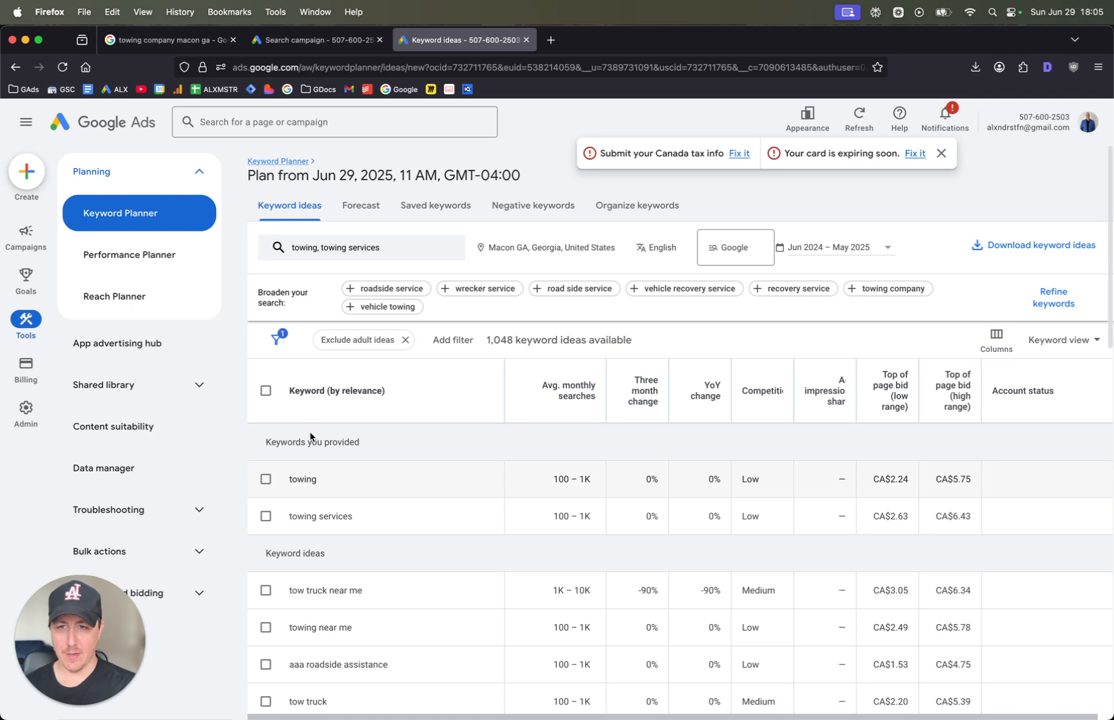
scroll(320, 410, up, 3)
drag(288, 507, 353, 507)
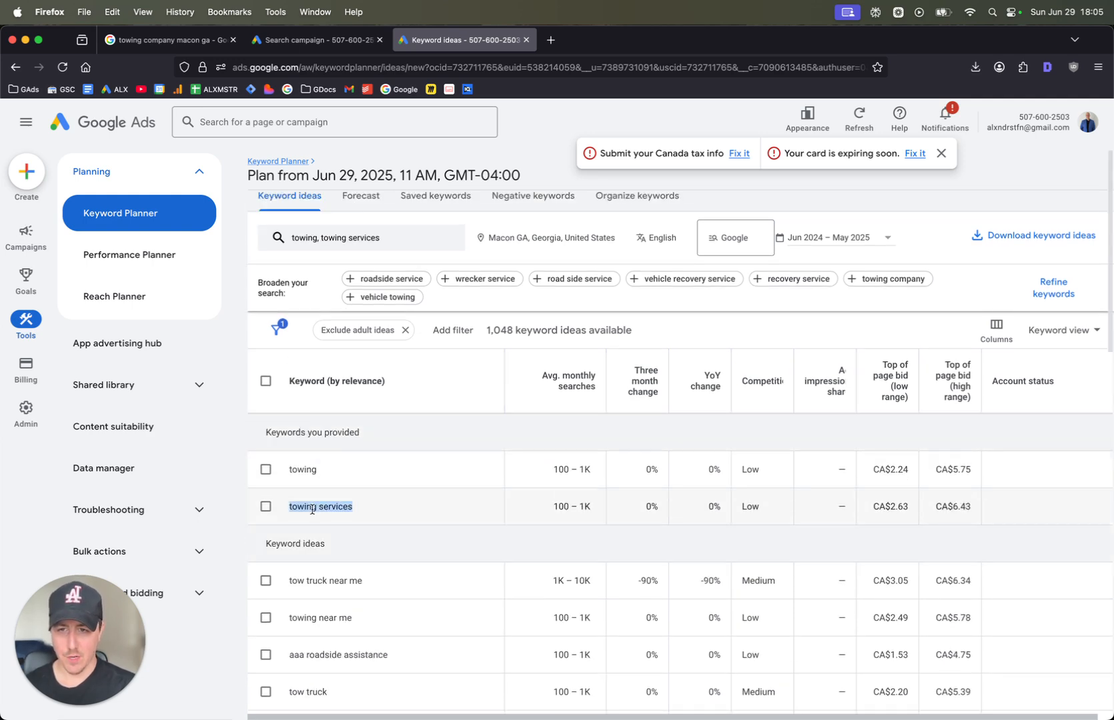
Switch to the Search campaign draft page and rename Ad group 1 as "towing services"
click(312, 40)
scroll(448, 441, down, 2)
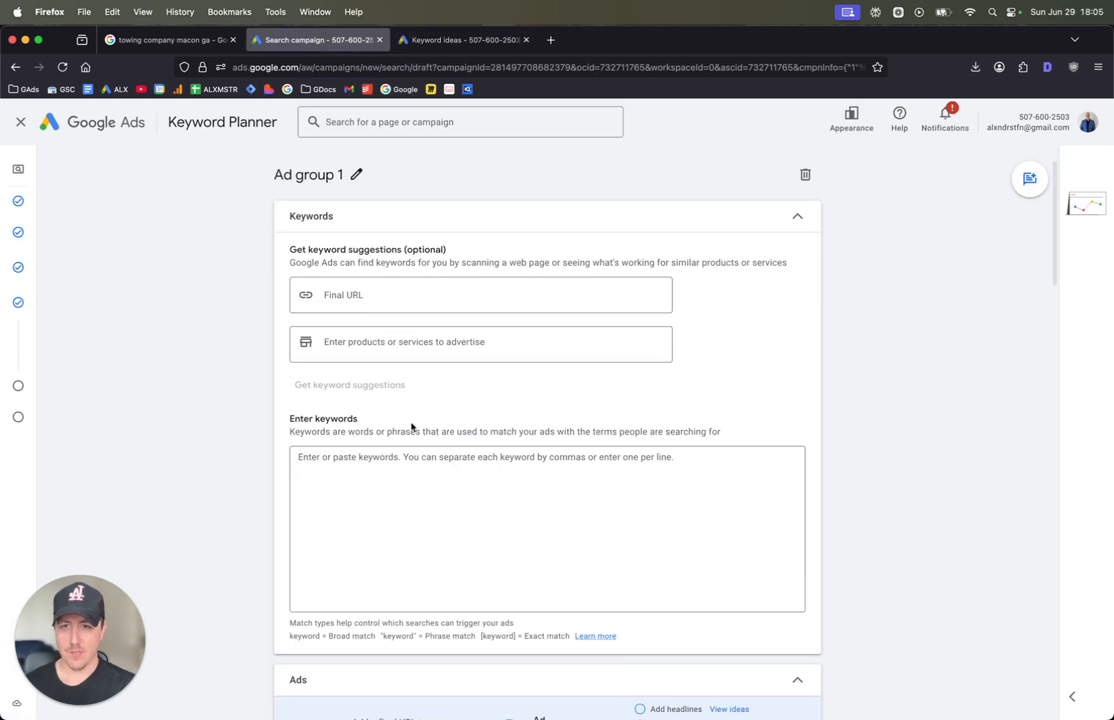
click(349, 175)
key(super+a)
text(tow)
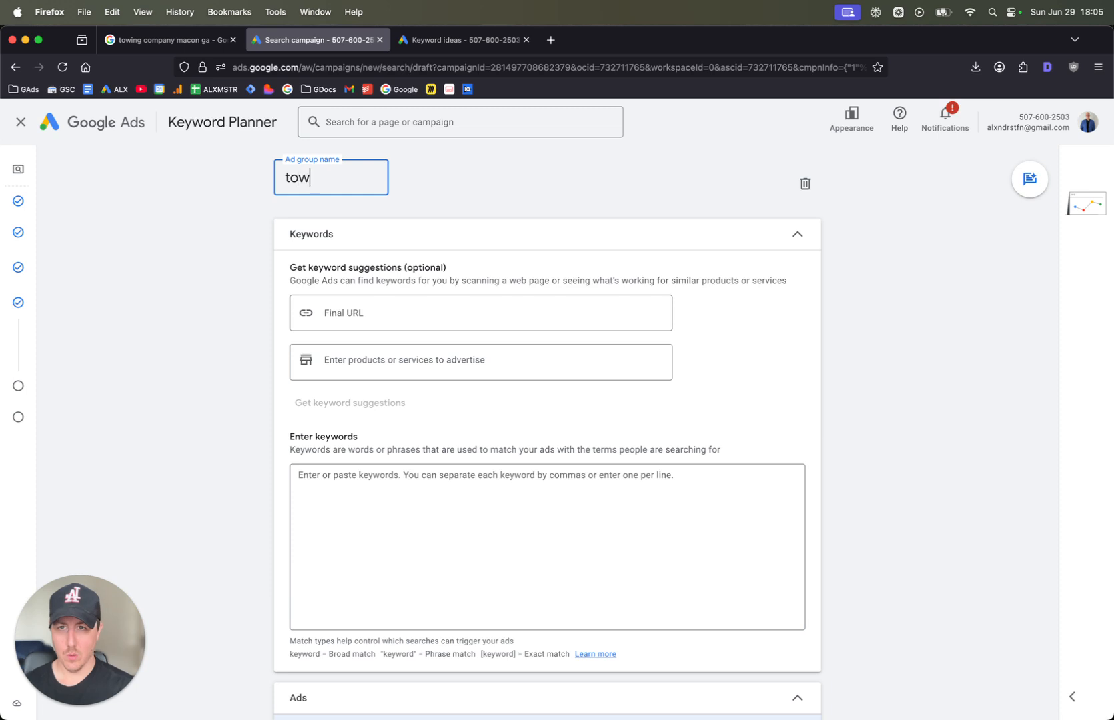
text(ing seevices)
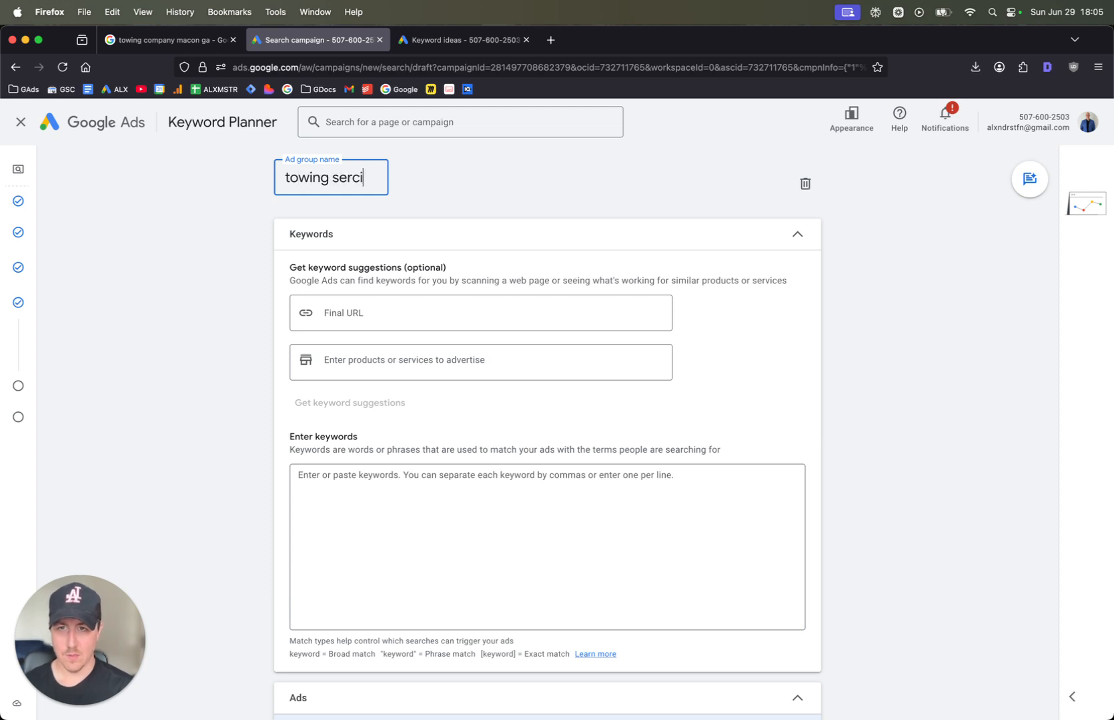
key(Tab)
Enter "towing services" in quotation marks as the ad group's first phrase match keyword
scroll(406, 415, down, 2)
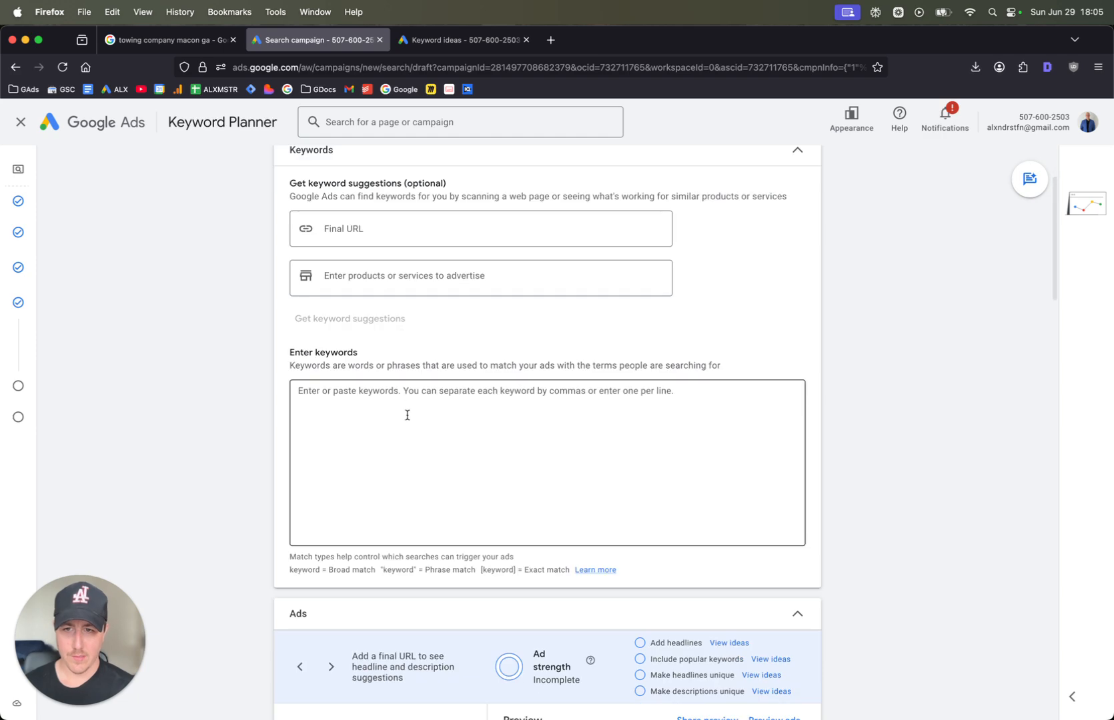
click(415, 412)
text("towing services")
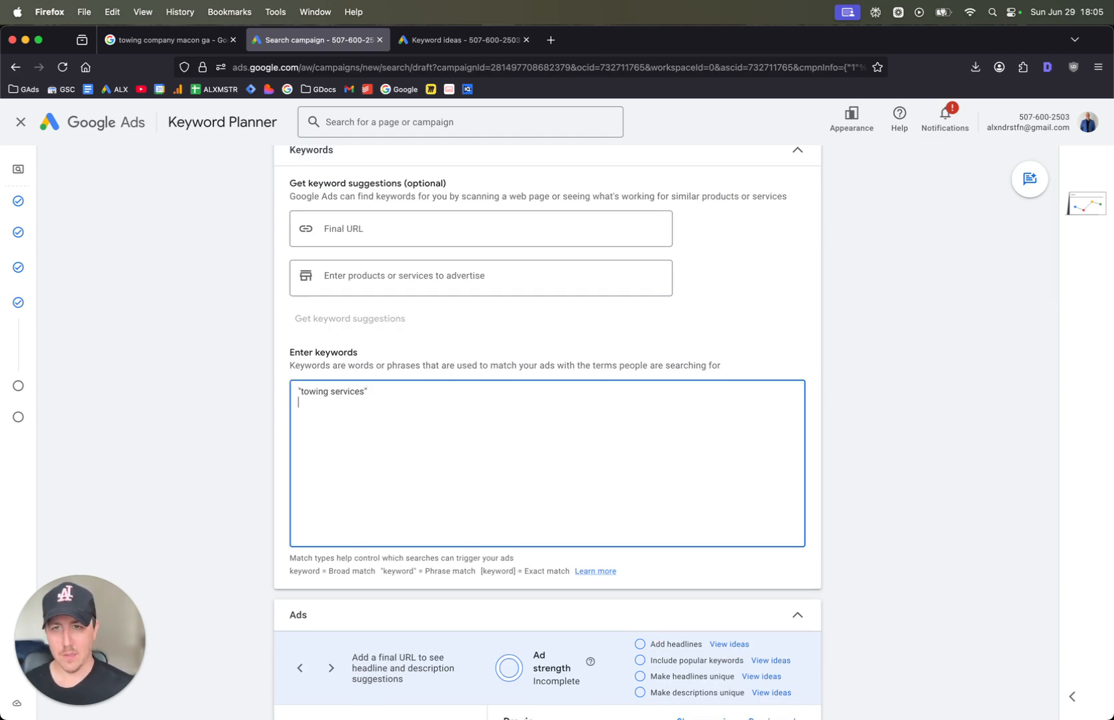
Copy "towing near me" from the Keyword Planner ideas and add it to the ad group as a phrase match keyword
click(463, 40)
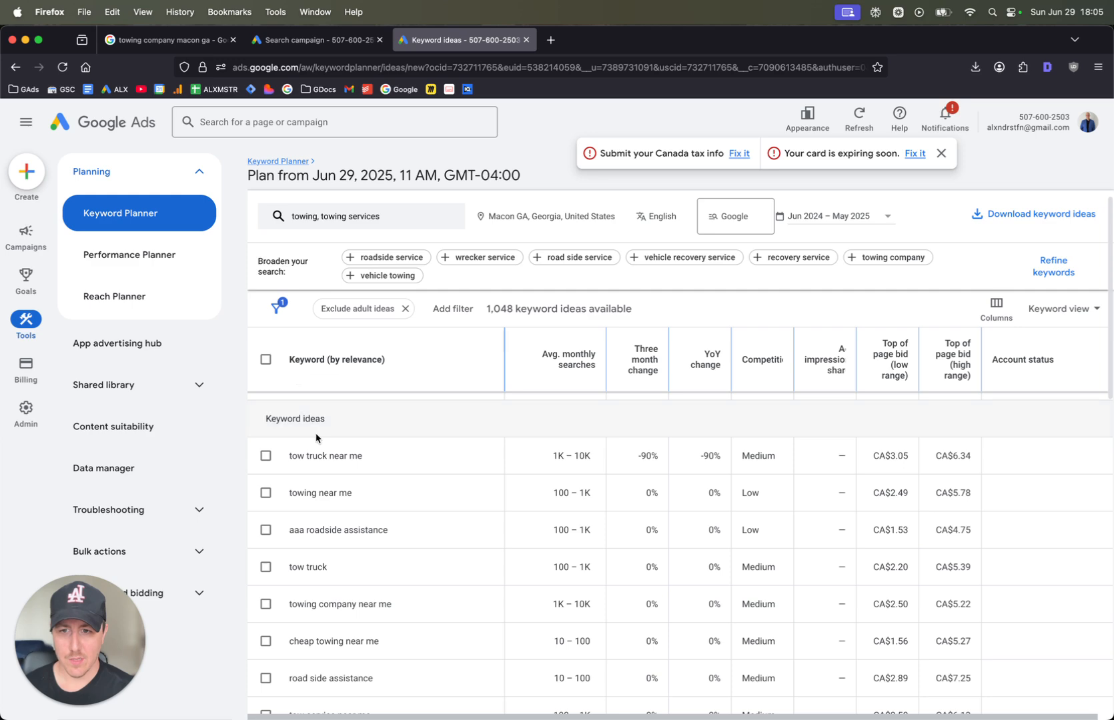
triple_click(324, 490)
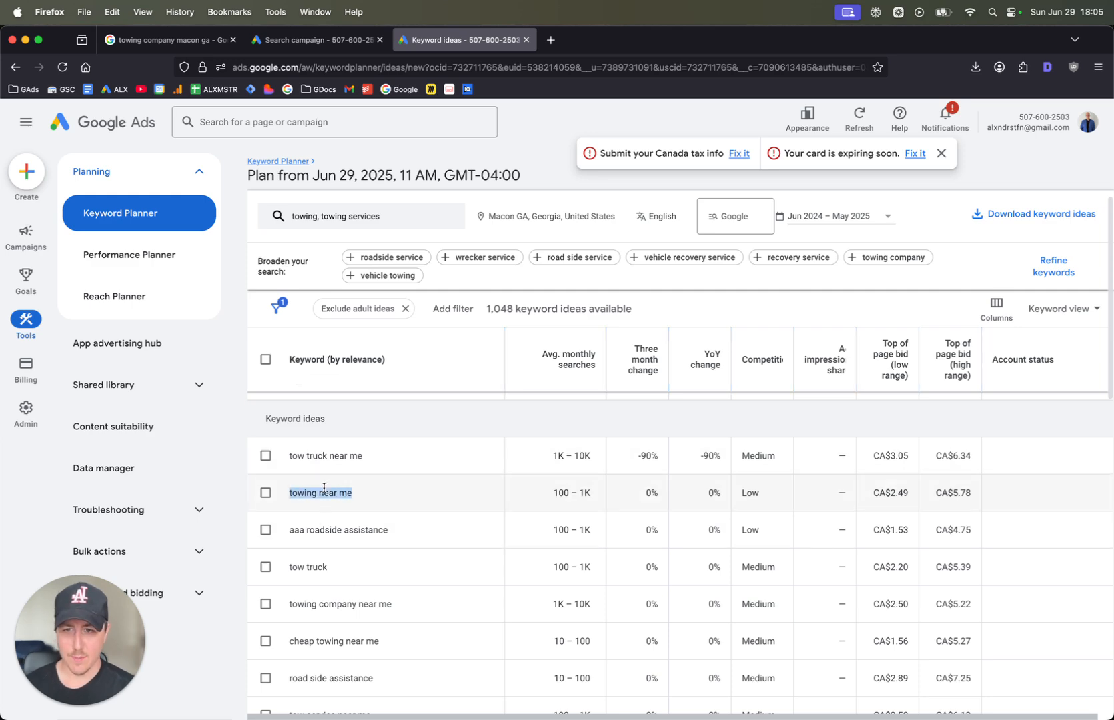
click(314, 40)
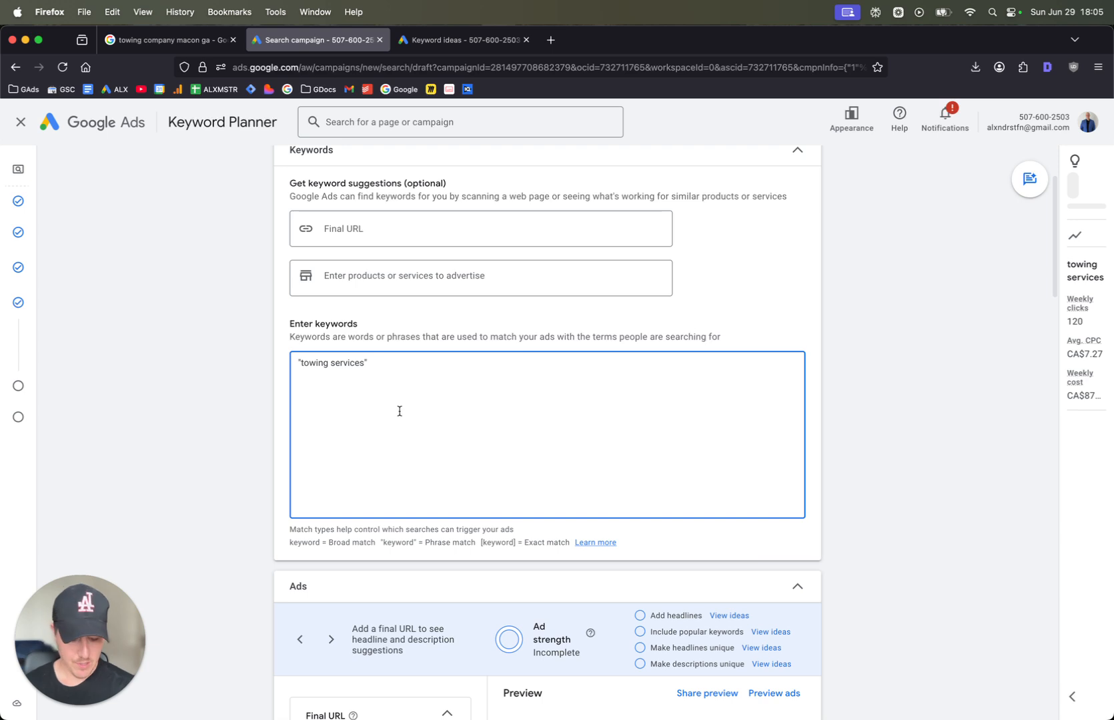
click(399, 411)
key(Return)
text("towing near me")
key(Return)
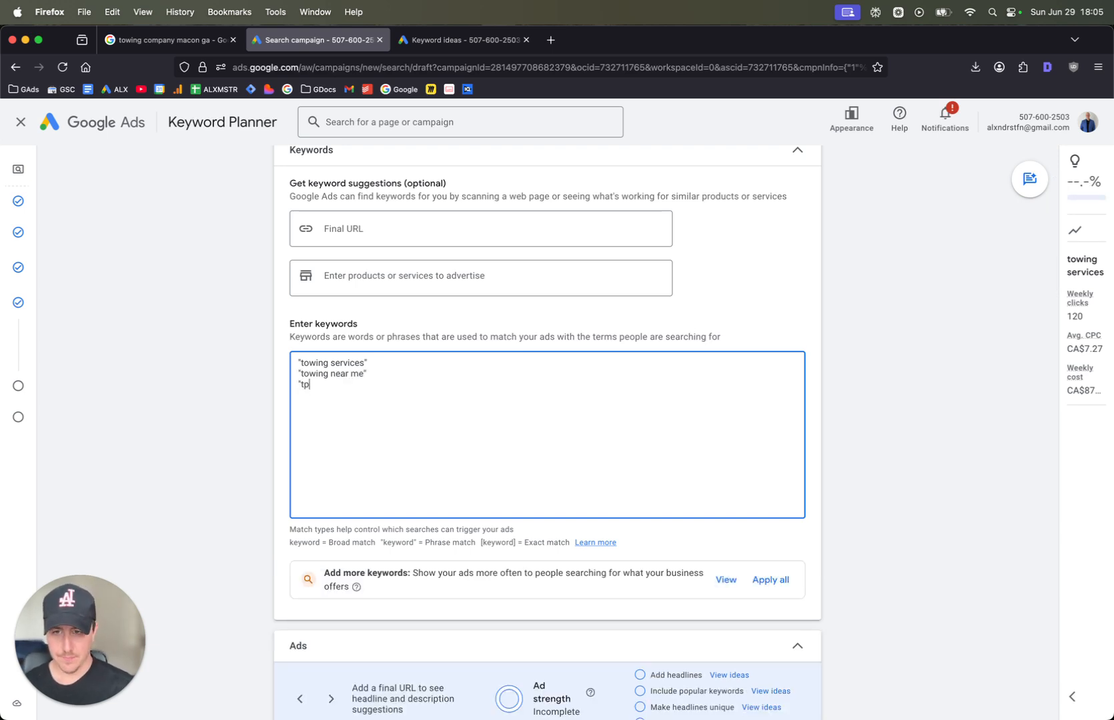
Add "towing services macon" in quotation marks on a new line of the ad group's keywords
text("to)
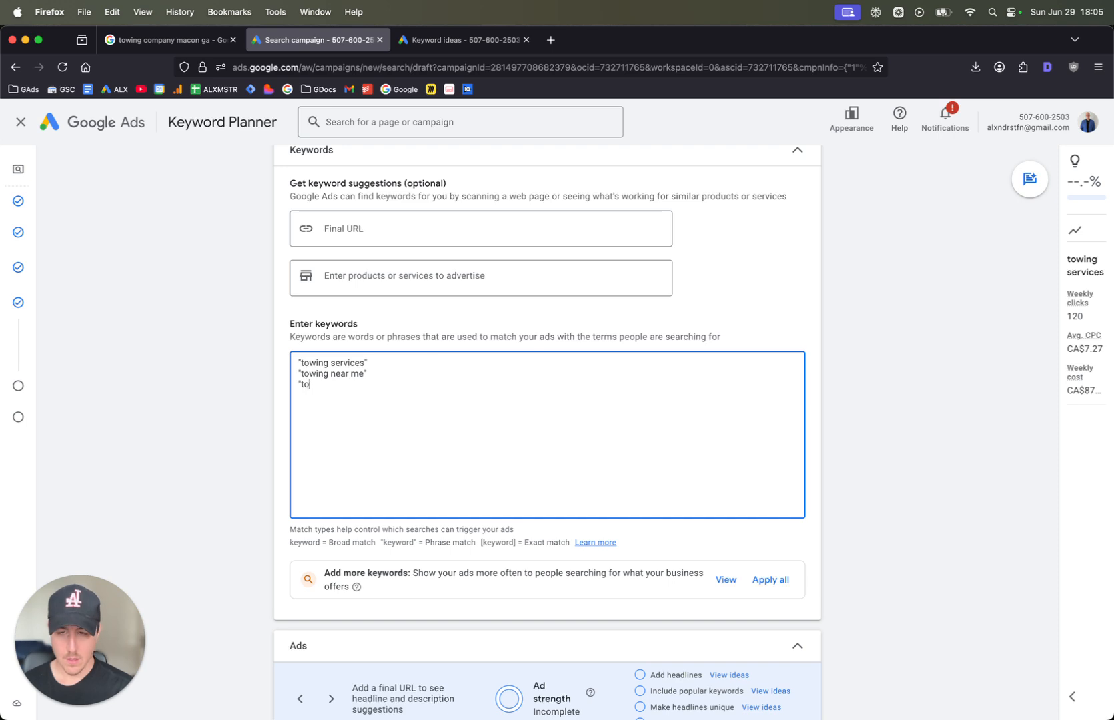
text(wing services)
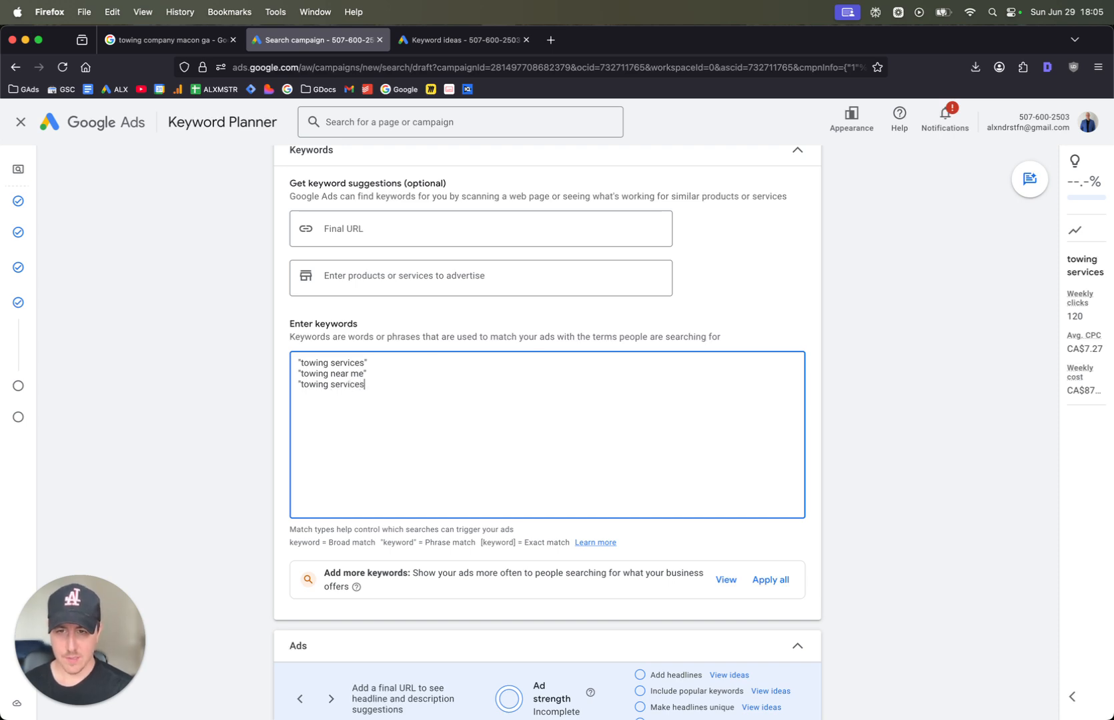
text( macon")
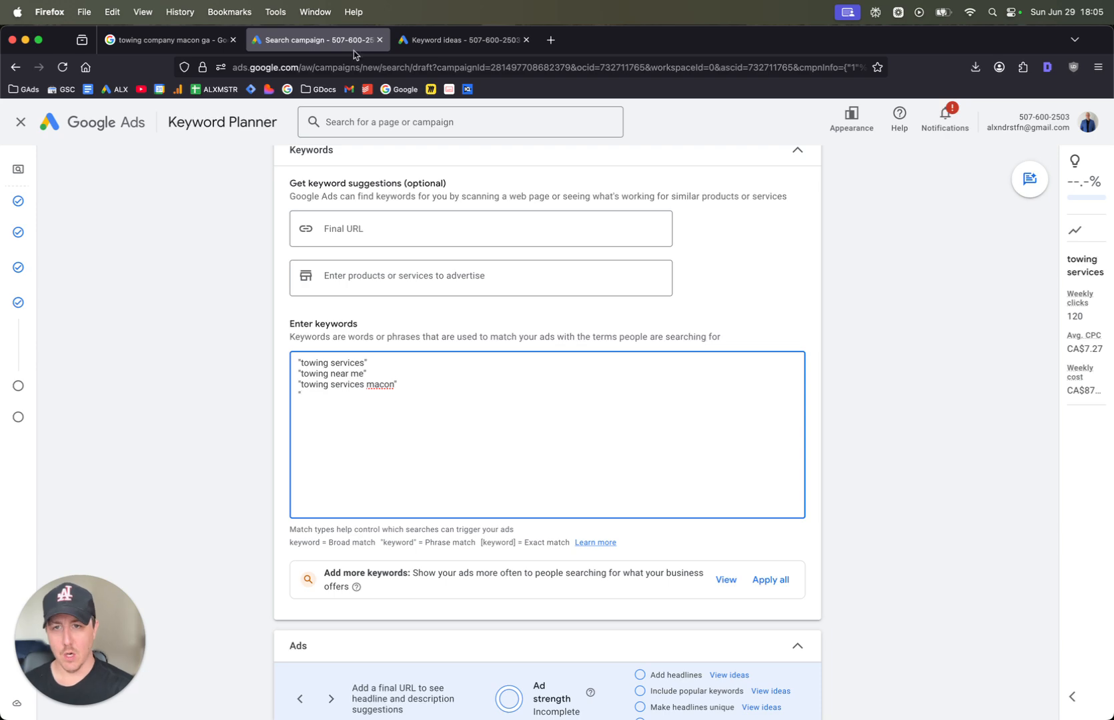
Find "tow truck company near me" among the Keyword Planner ideas, copy it, and add it to the ad group as a phrase match keyword
click(443, 40)
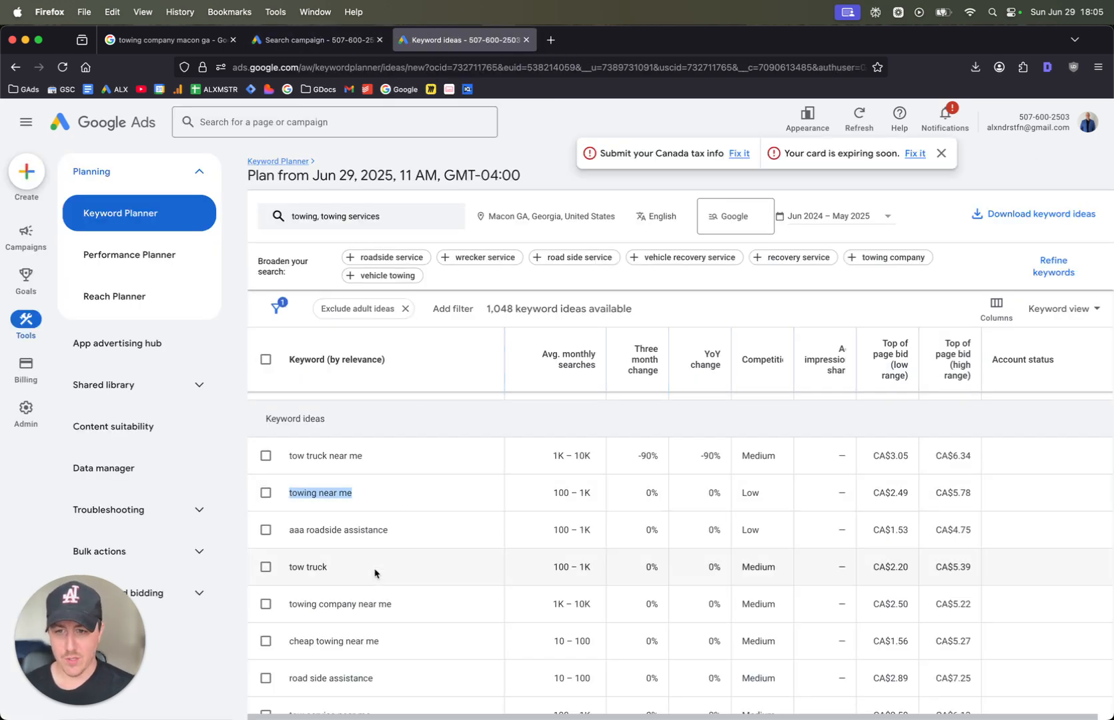
scroll(374, 573, down, 3)
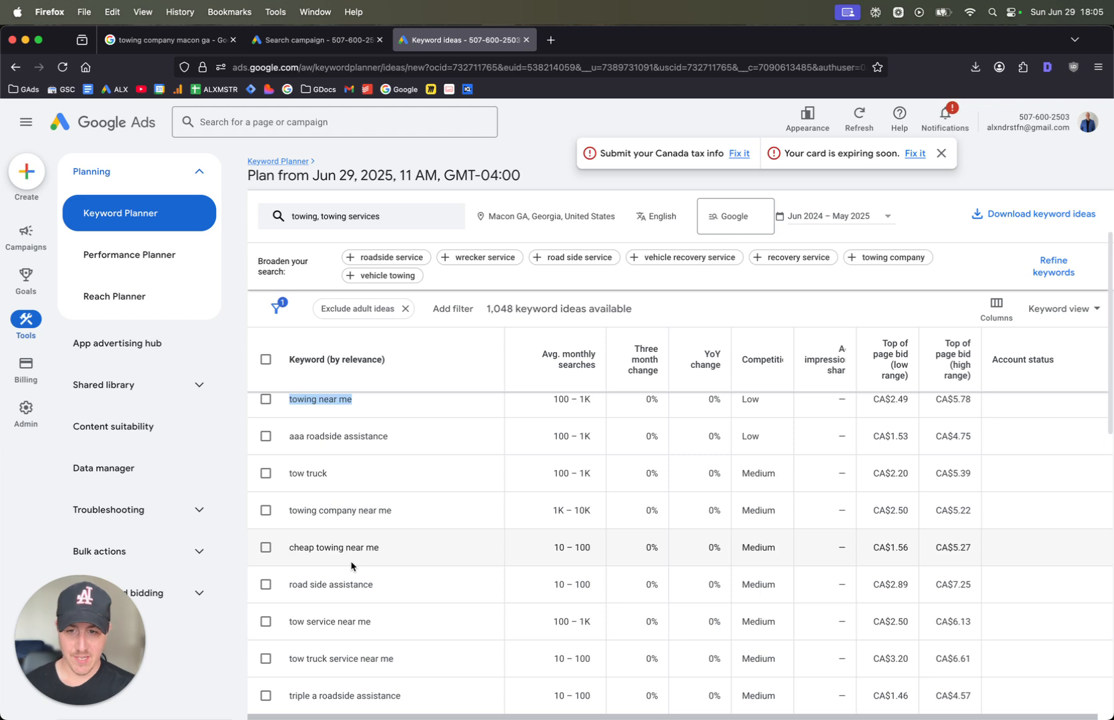
scroll(351, 567, down, 3)
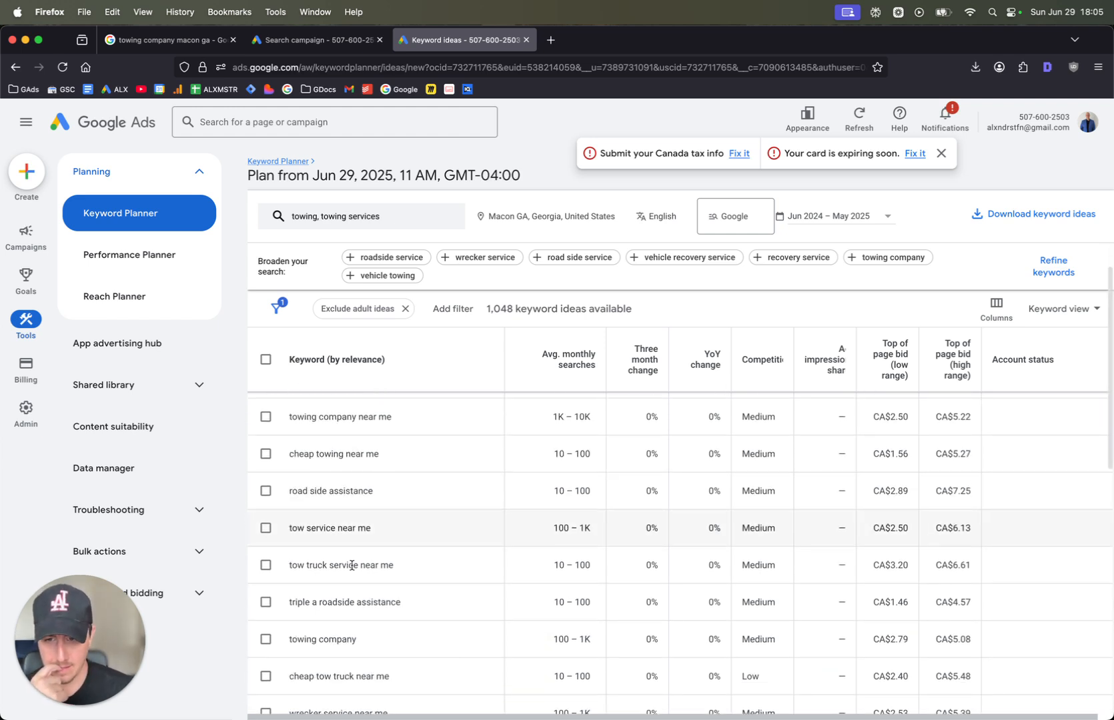
scroll(351, 566, down, 6)
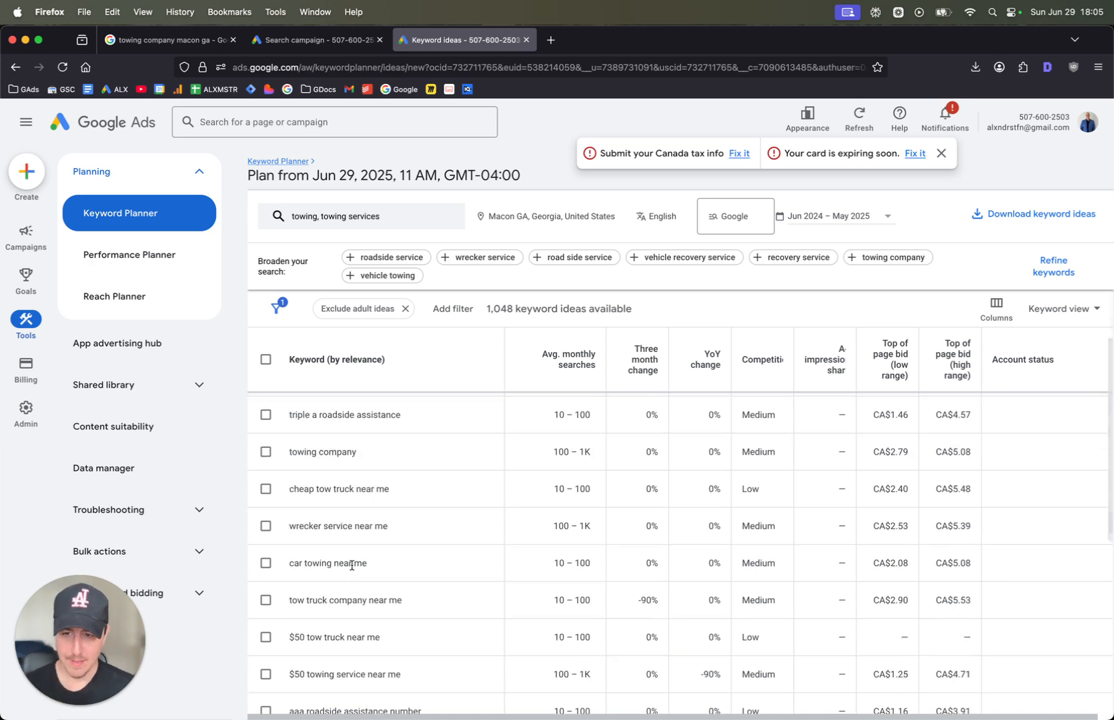
scroll(338, 580, down, 1)
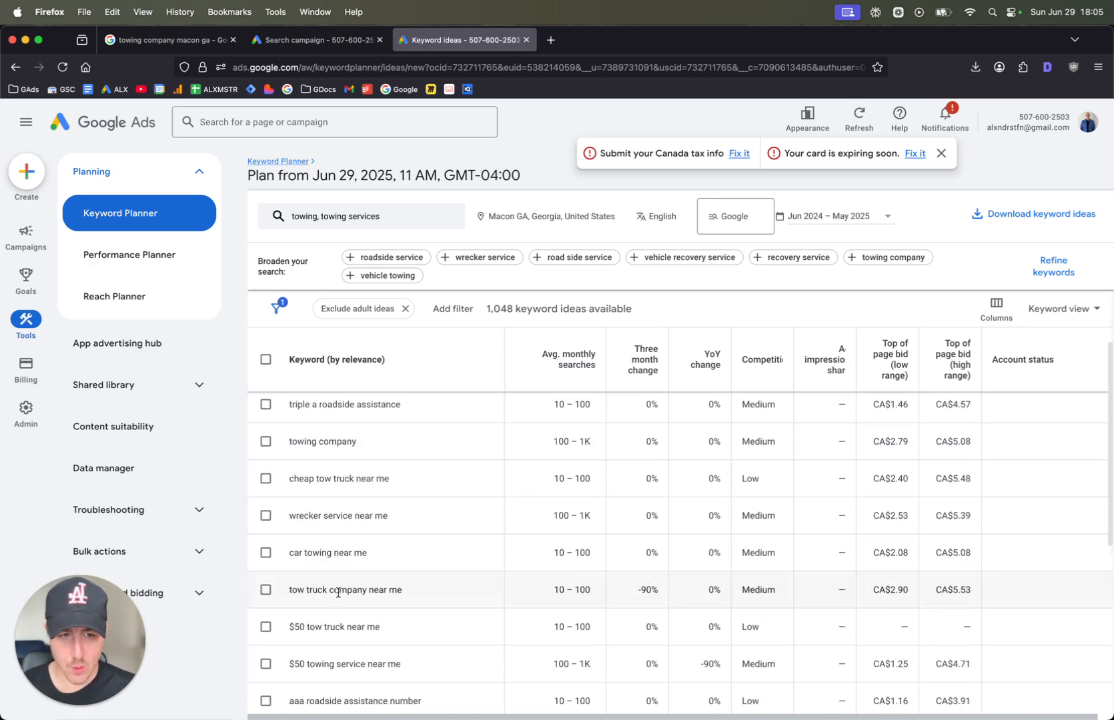
triple_click(338, 592)
right_click(338, 593)
click(354, 500)
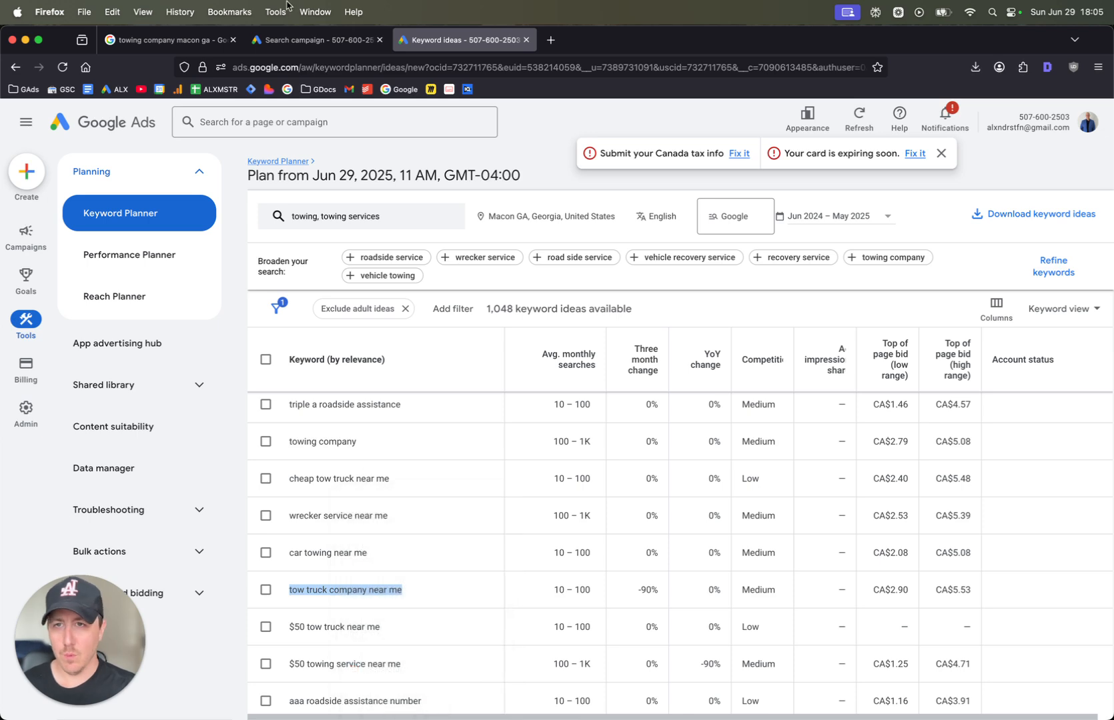
click(296, 40)
key(super+v)
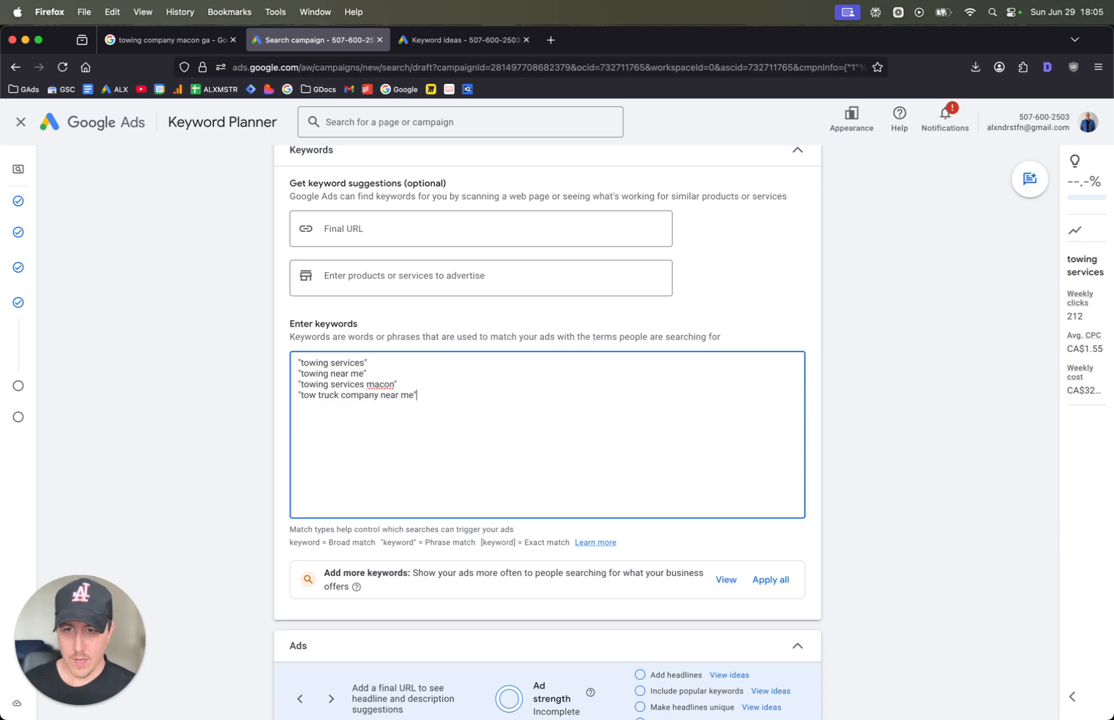
scroll(435, 390, down, 5)
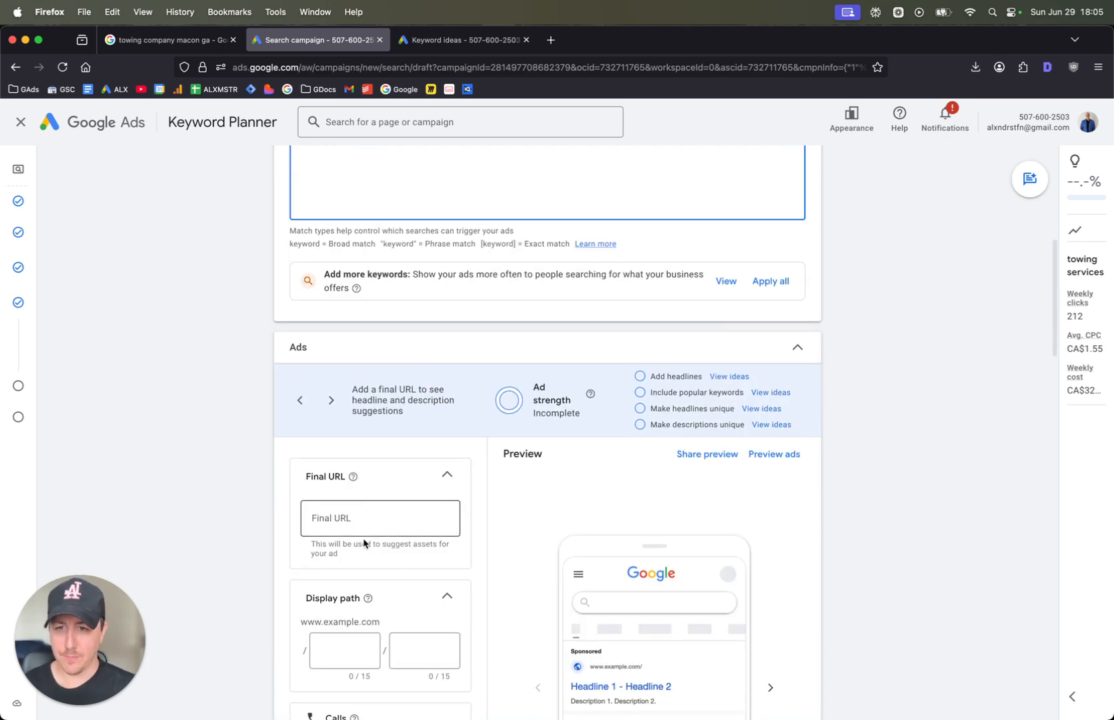
click(412, 531)
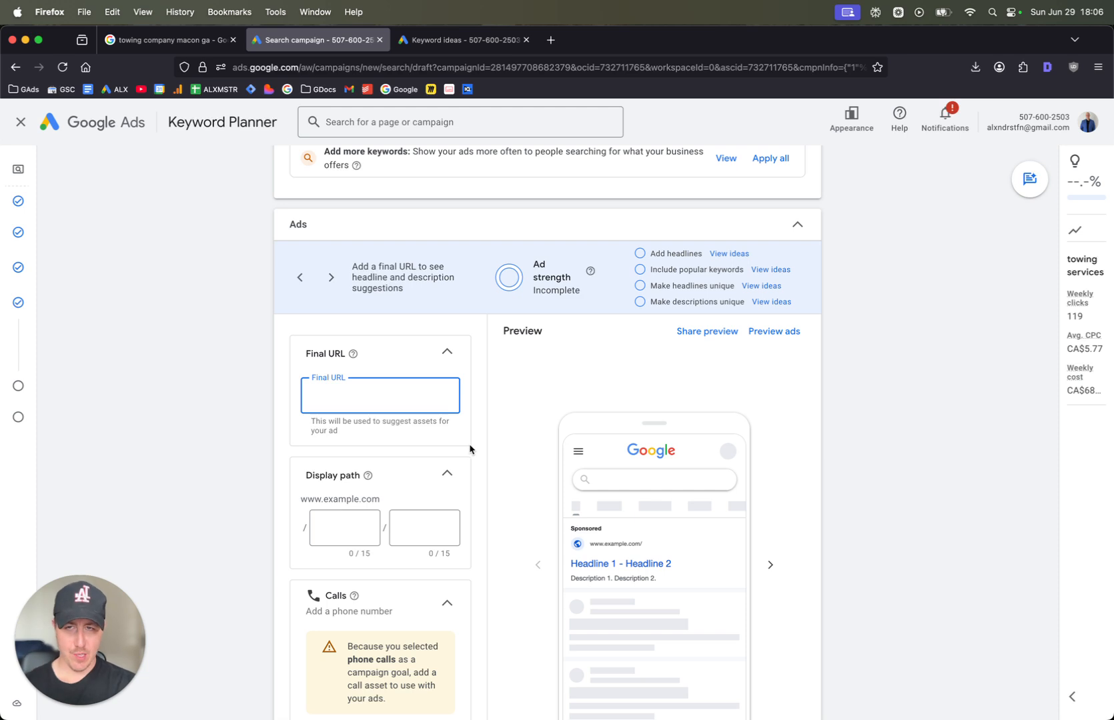
scroll(401, 403, up, 1)
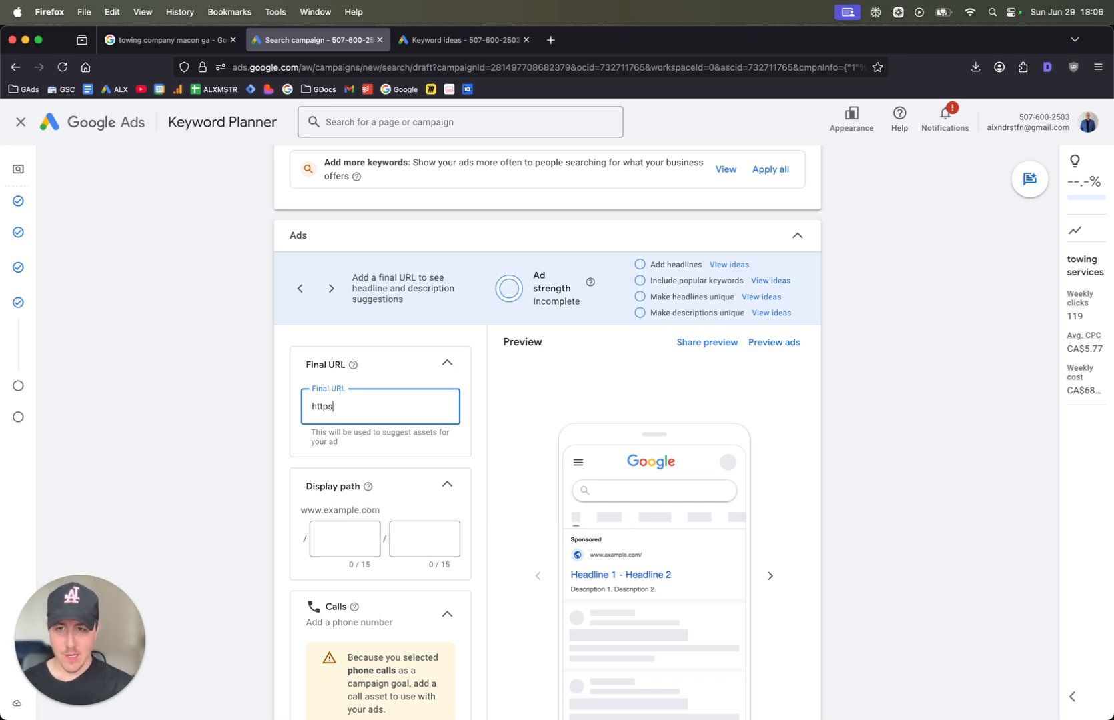
text(//)
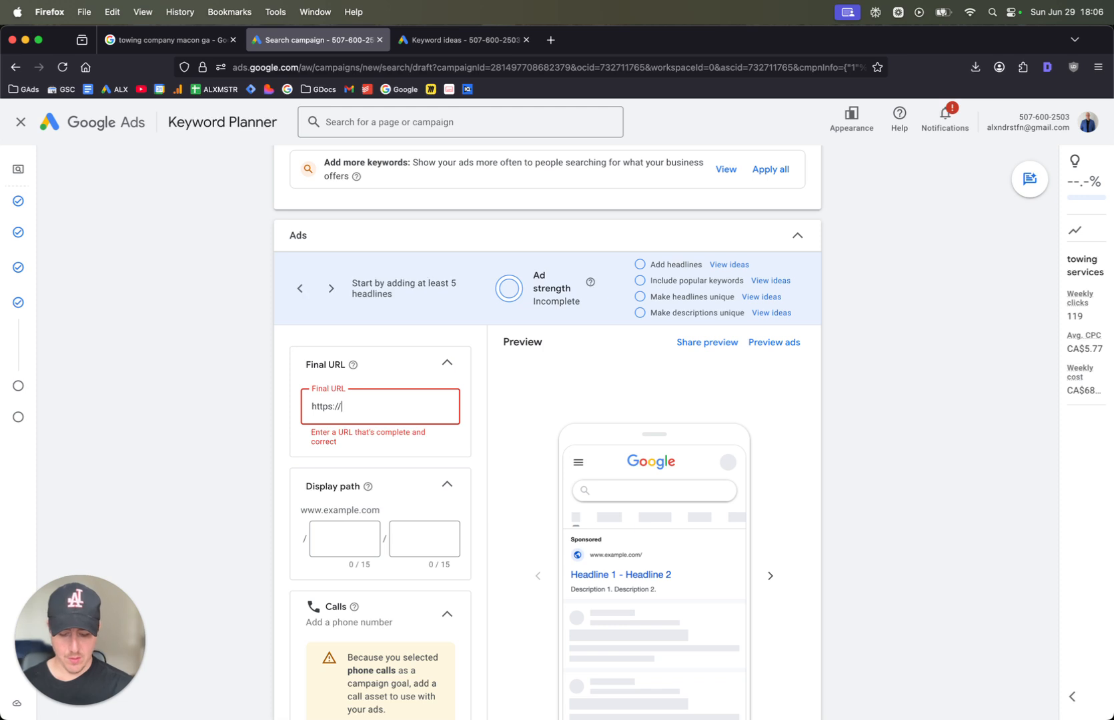
text(towingcompan)
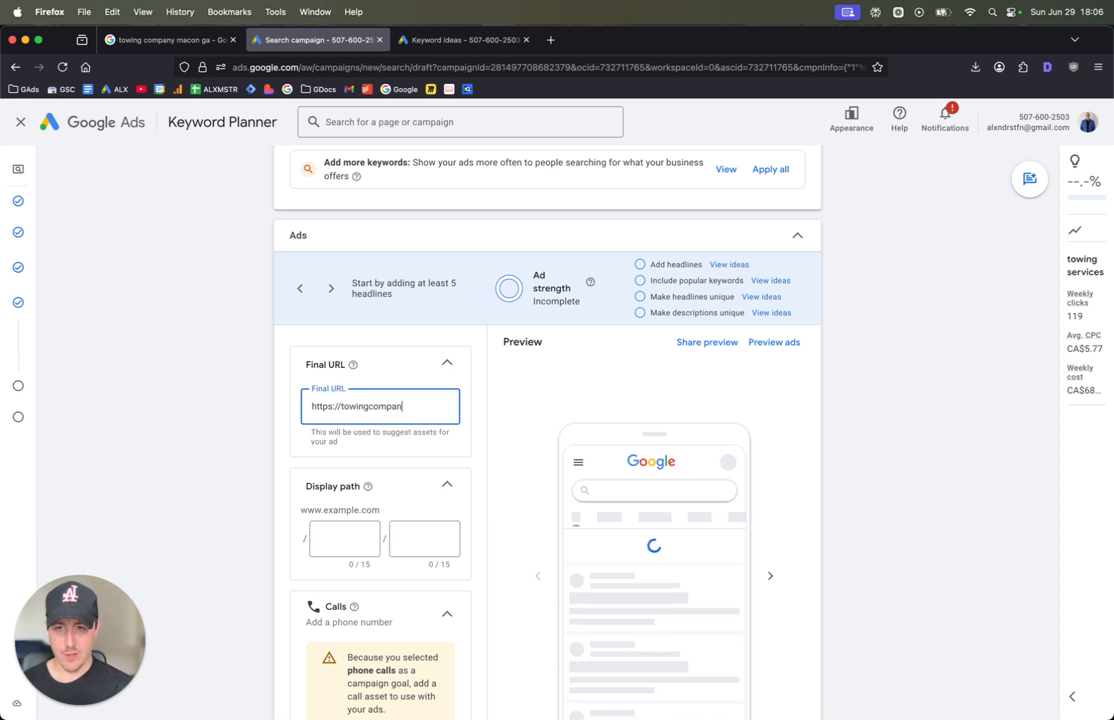
text(y/towing-m)
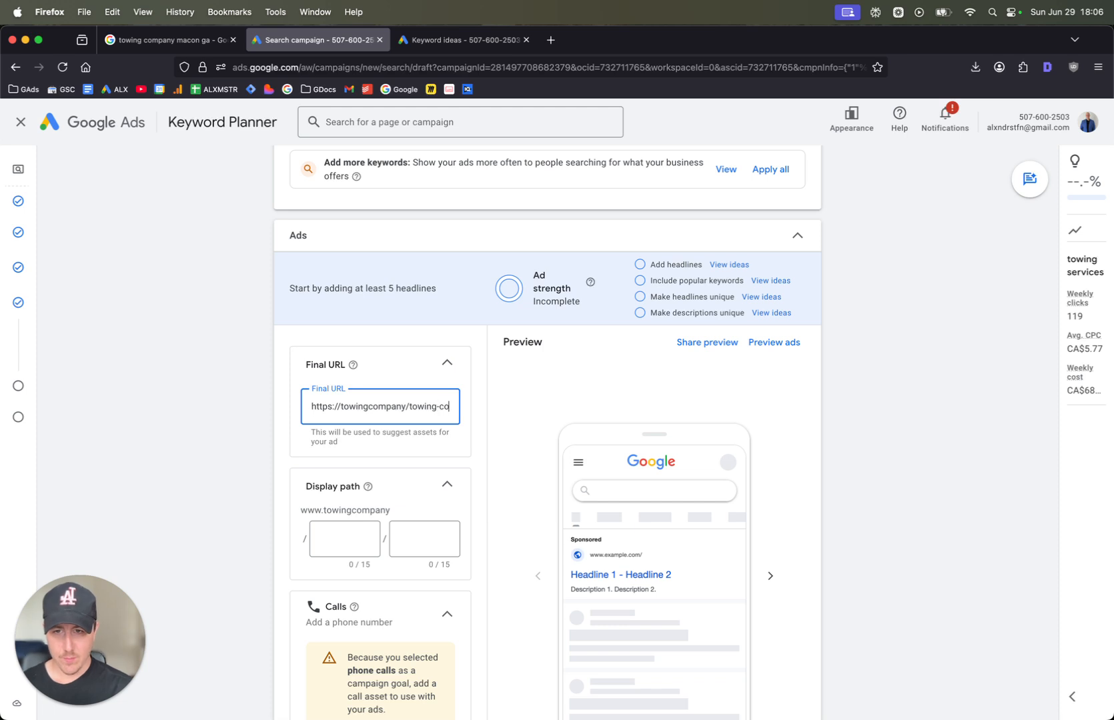
text(acon)
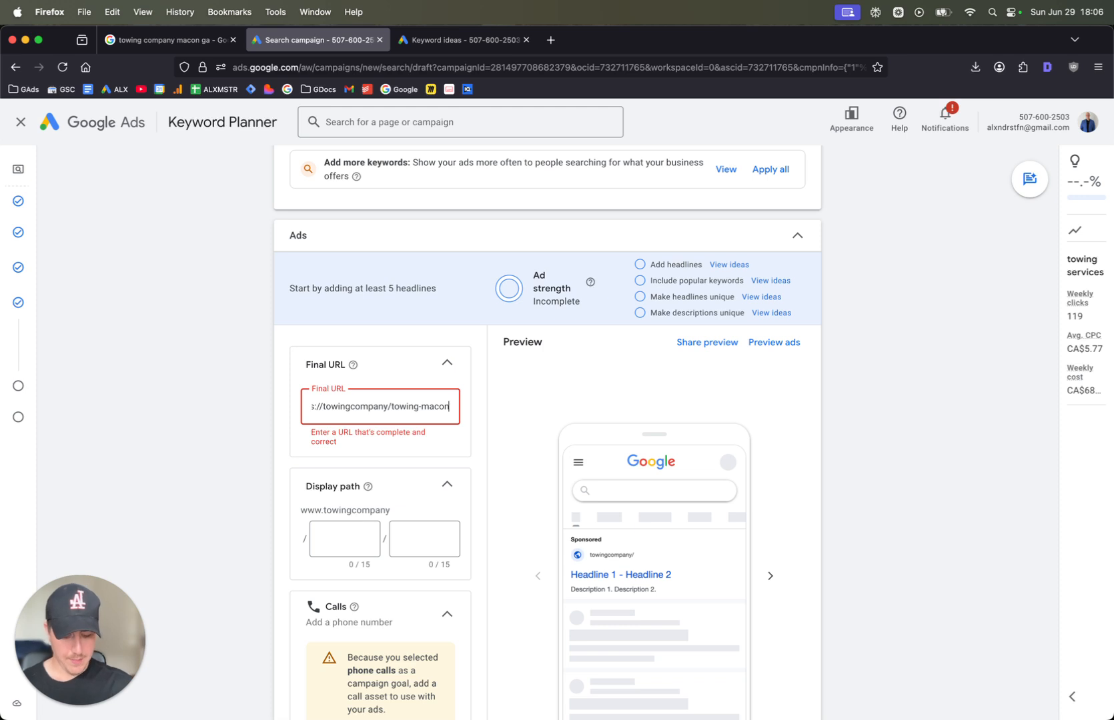
text(-lp)
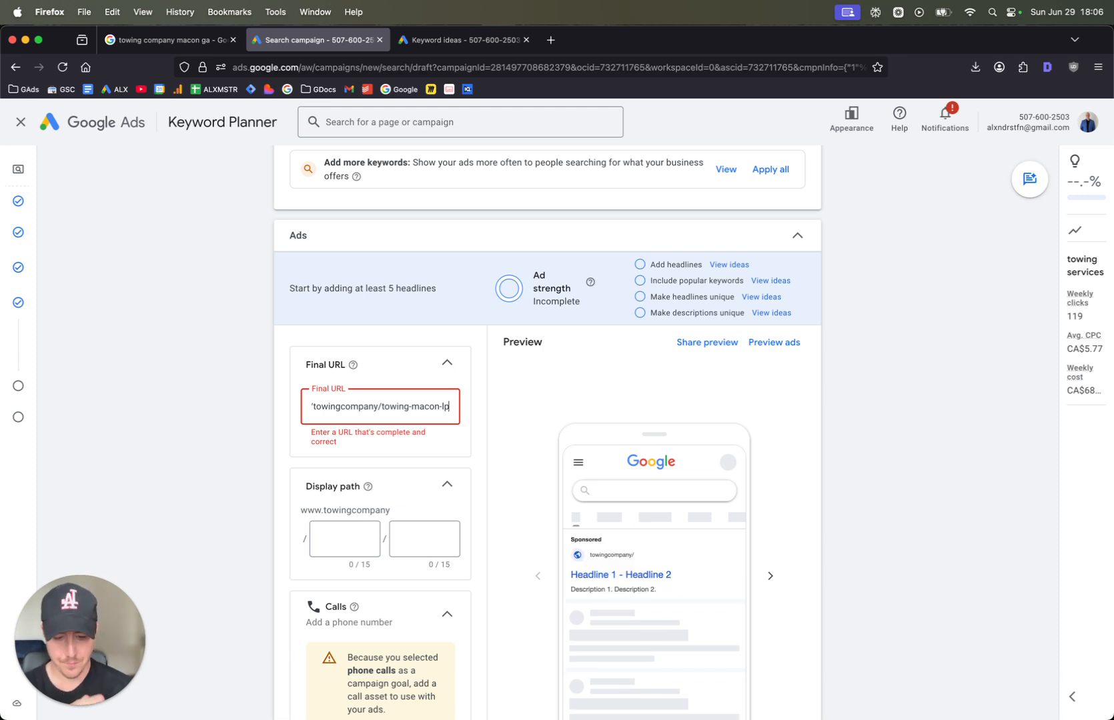
text(/)
Correct the domain in the ad's final URL to "towingcompany.com", keeping the landing page path
key(super+a)
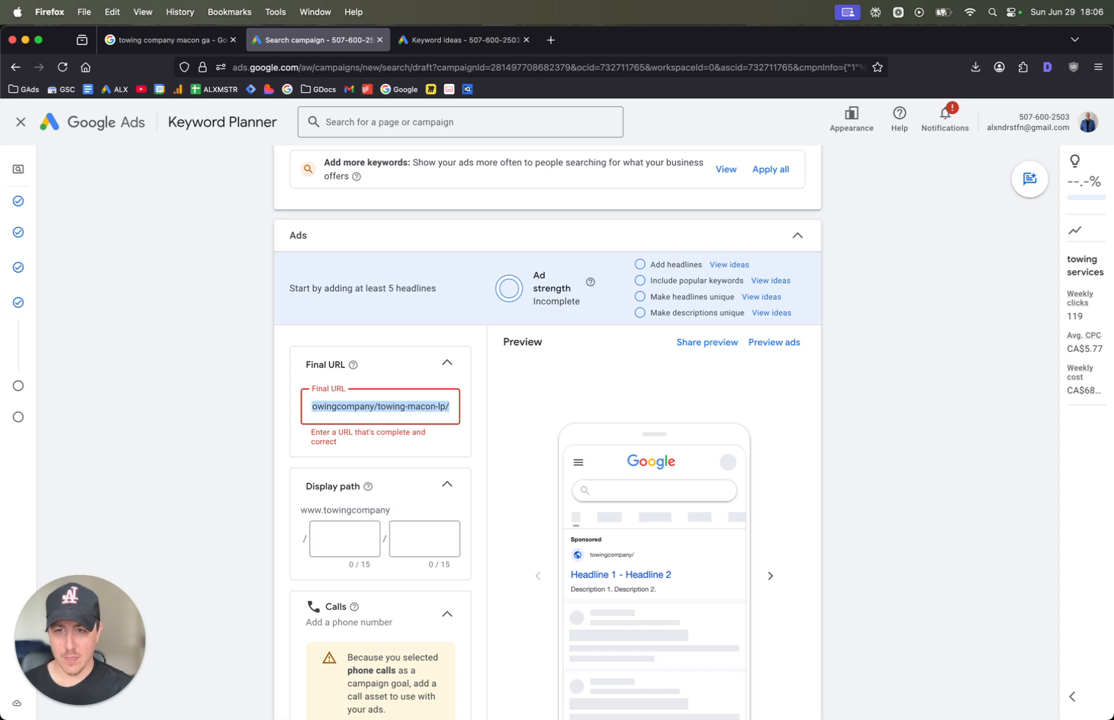
key(Left)
key(Right)
key(Right)
key(Right)
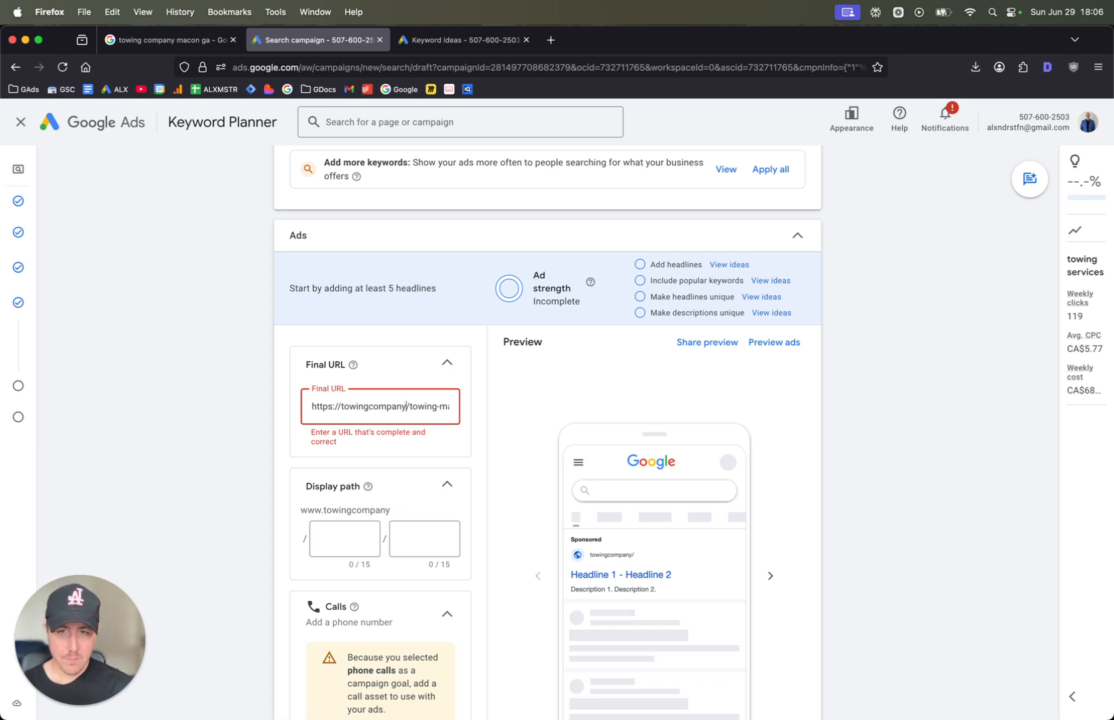
key(Delete)
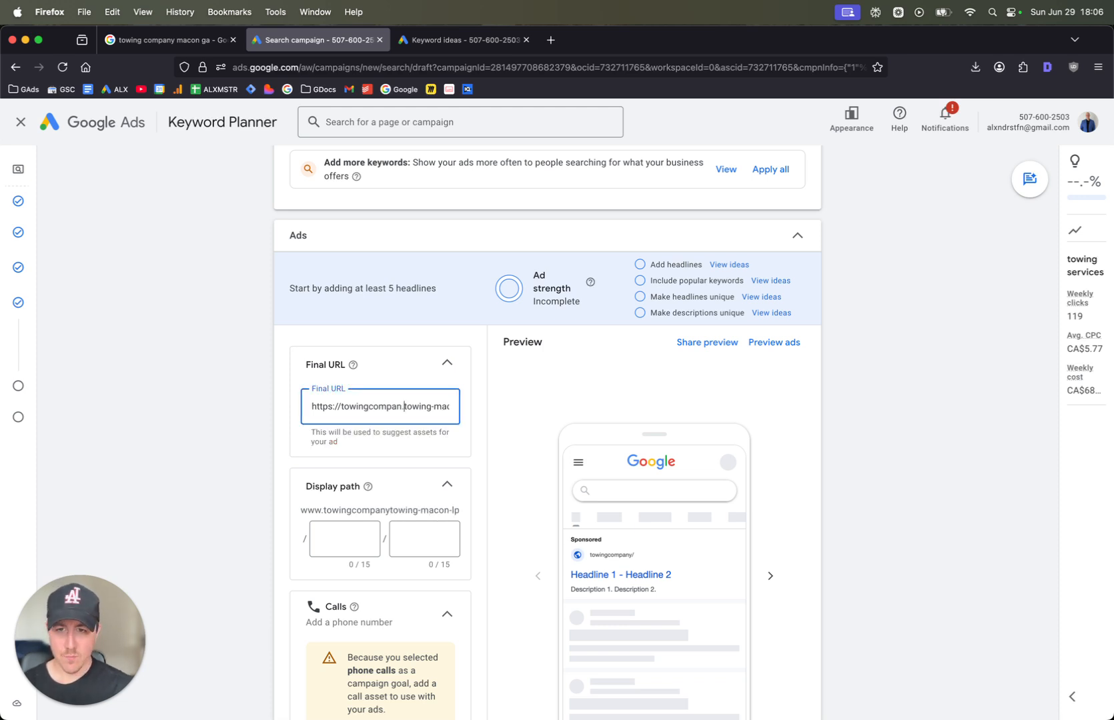
text(.com/)
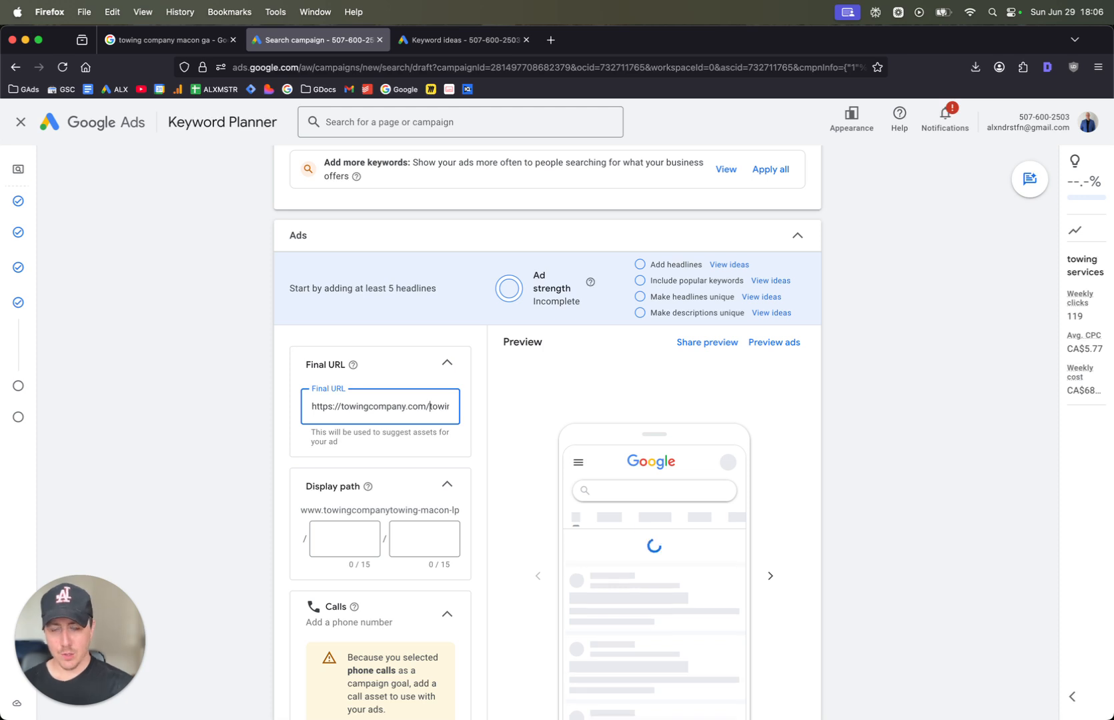
click(842, 486)
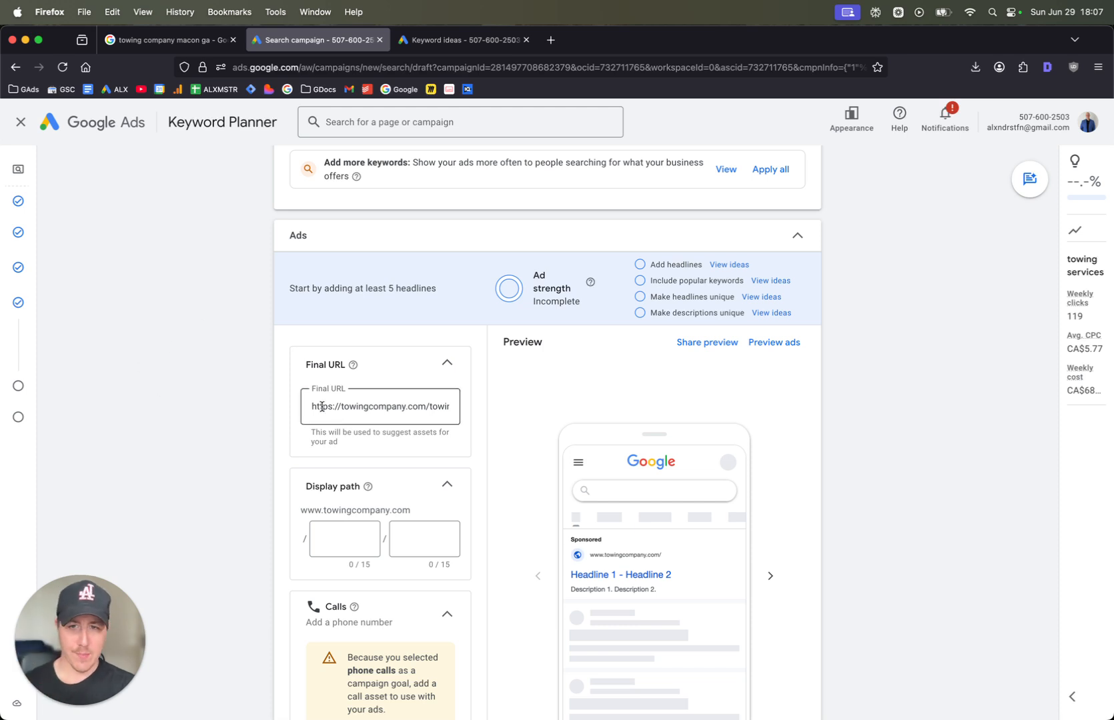
Set the first display path segment to "towing" and check how the URL reads in the ad preview
scroll(321, 404, down, 2)
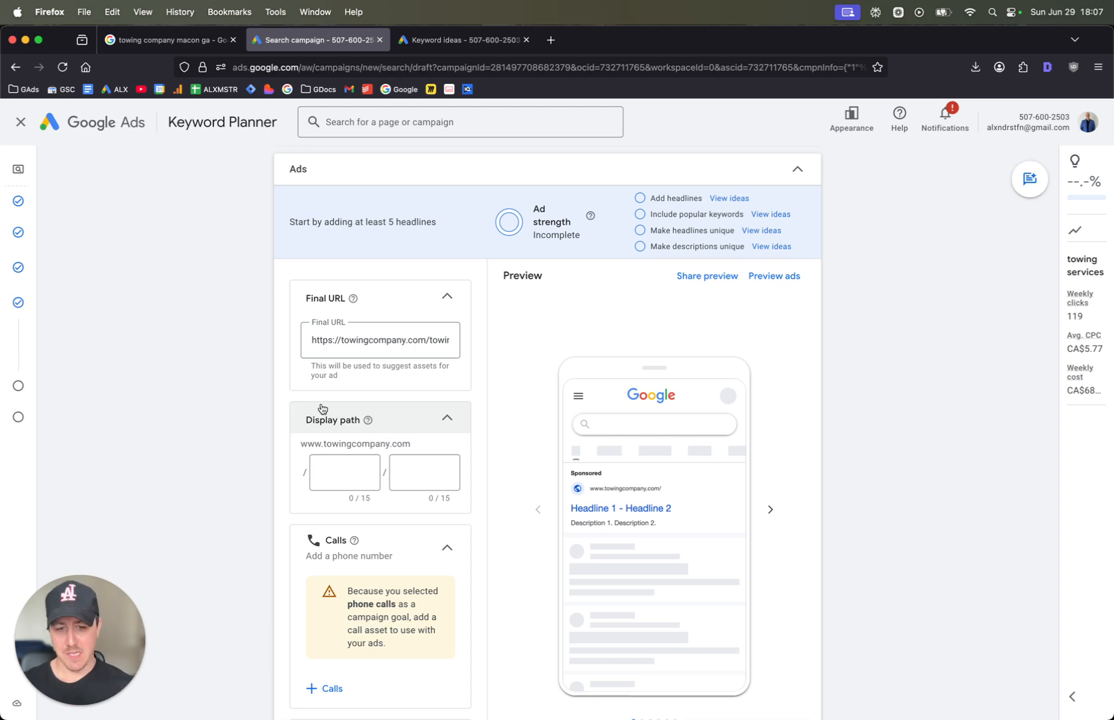
scroll(364, 428, down, 2)
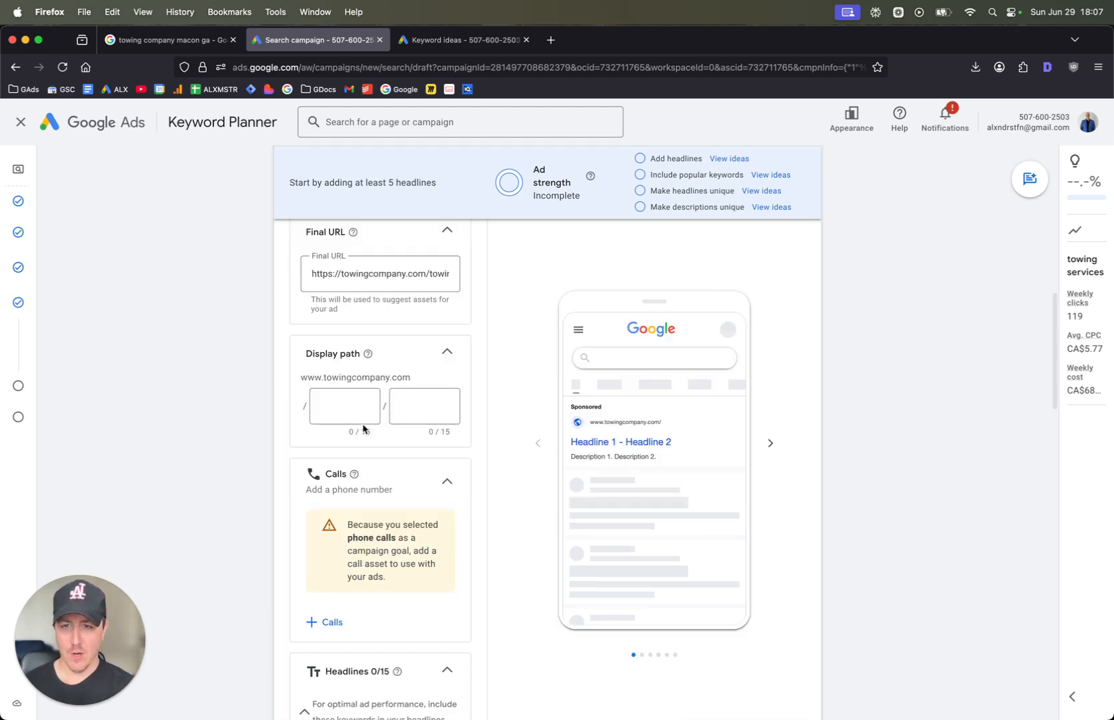
click(356, 401)
text(owing)
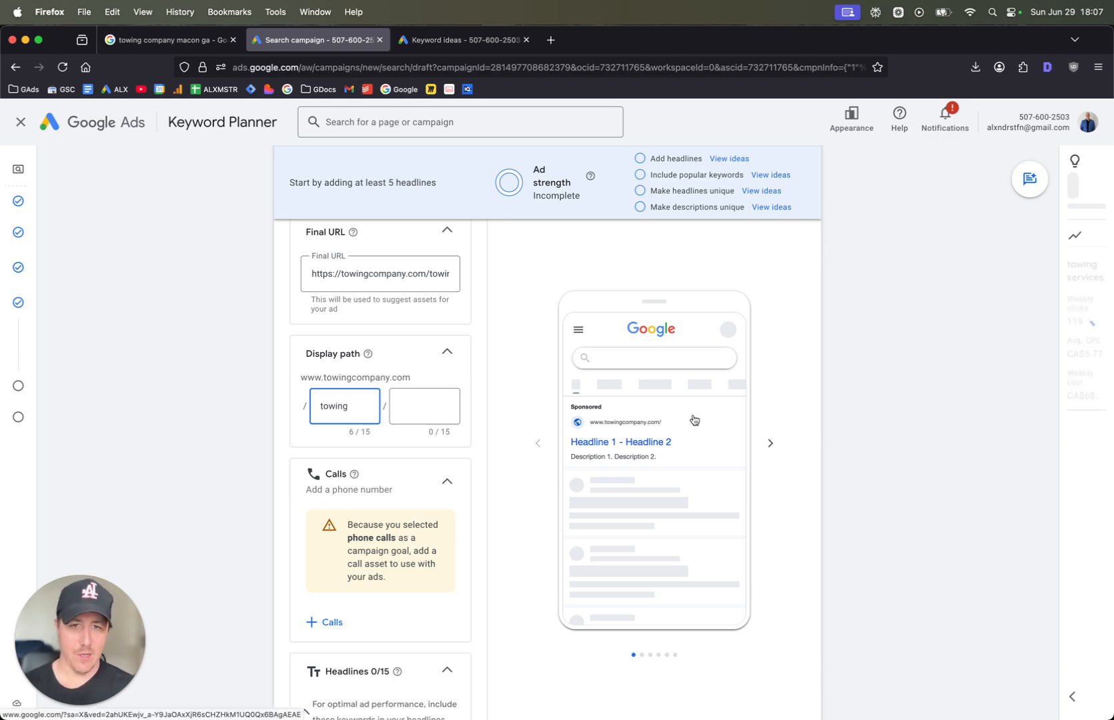
scroll(694, 421, up, 5)
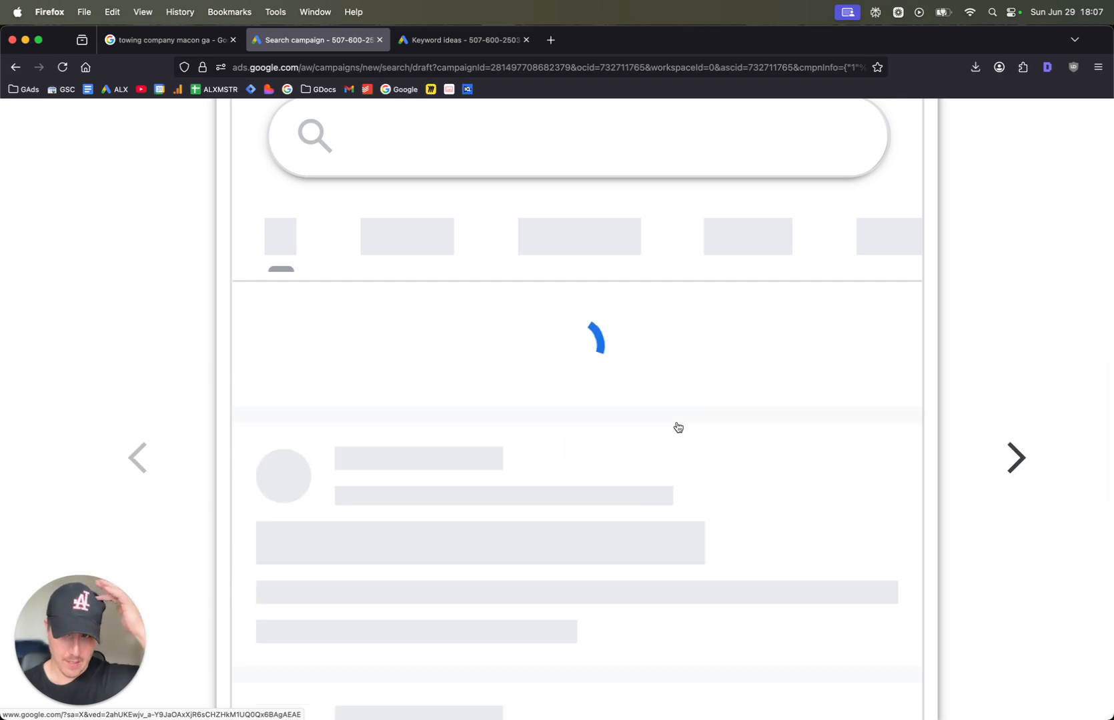
scroll(678, 427, down, 5)
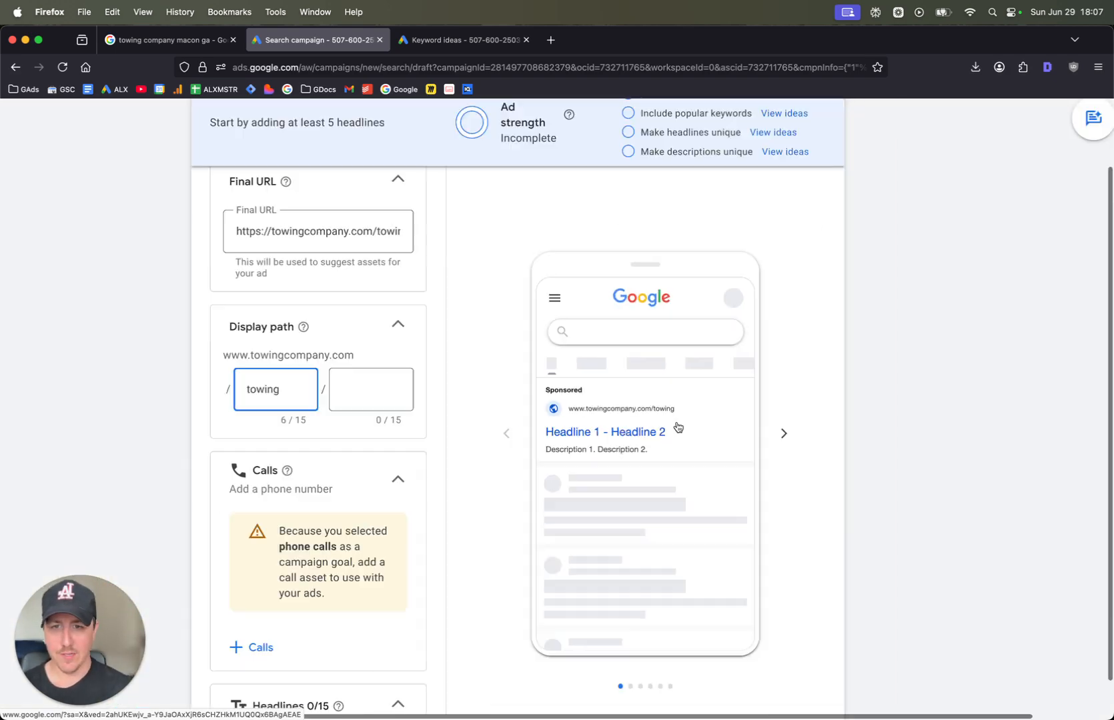
Replace the text of the first display path segment with "macon"
double_click(297, 390)
text(macon)
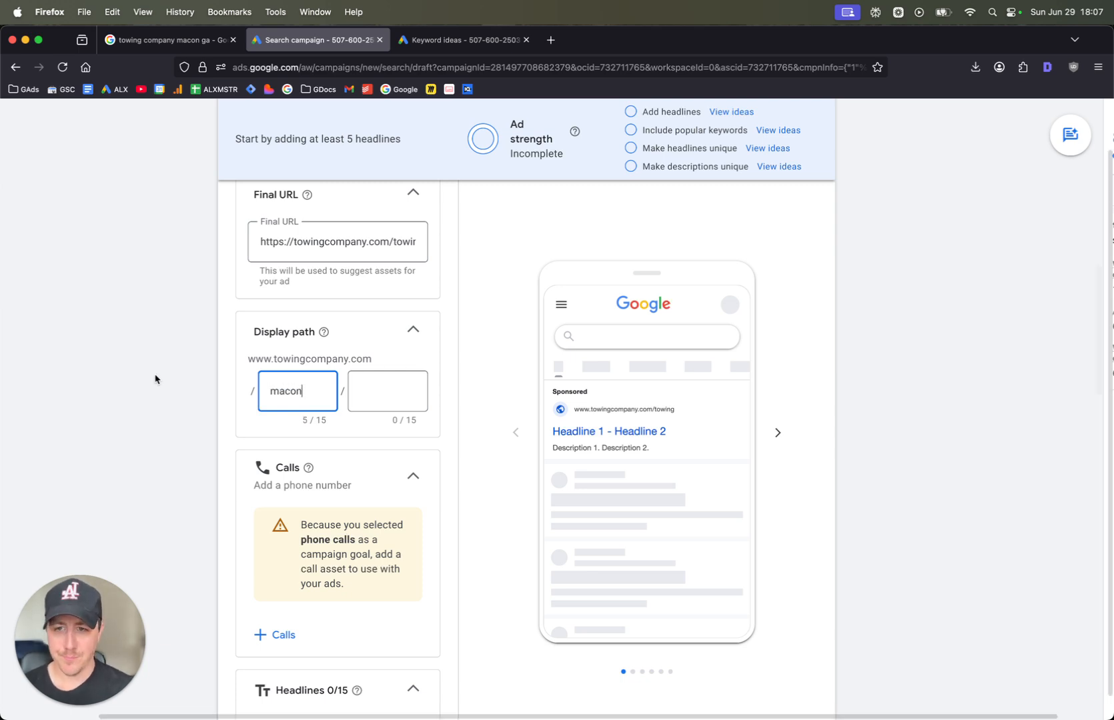
scroll(155, 380, down, 5)
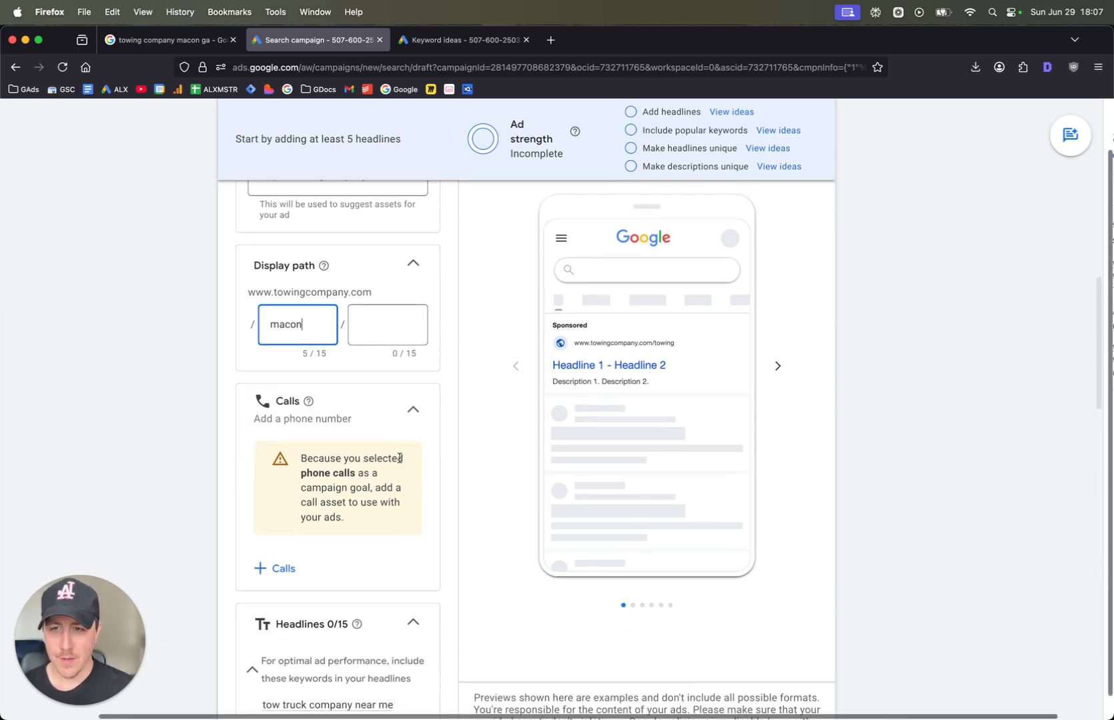
Add the existing phone number to the campaign as a call asset and apply it
click(260, 482)
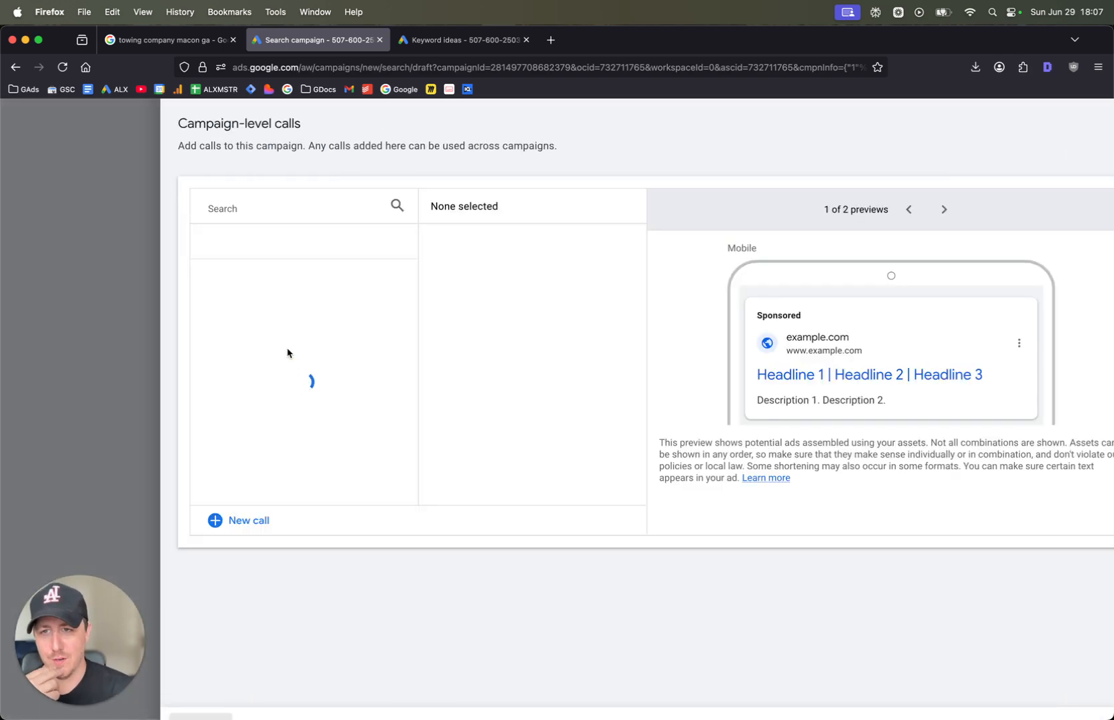
click(217, 283)
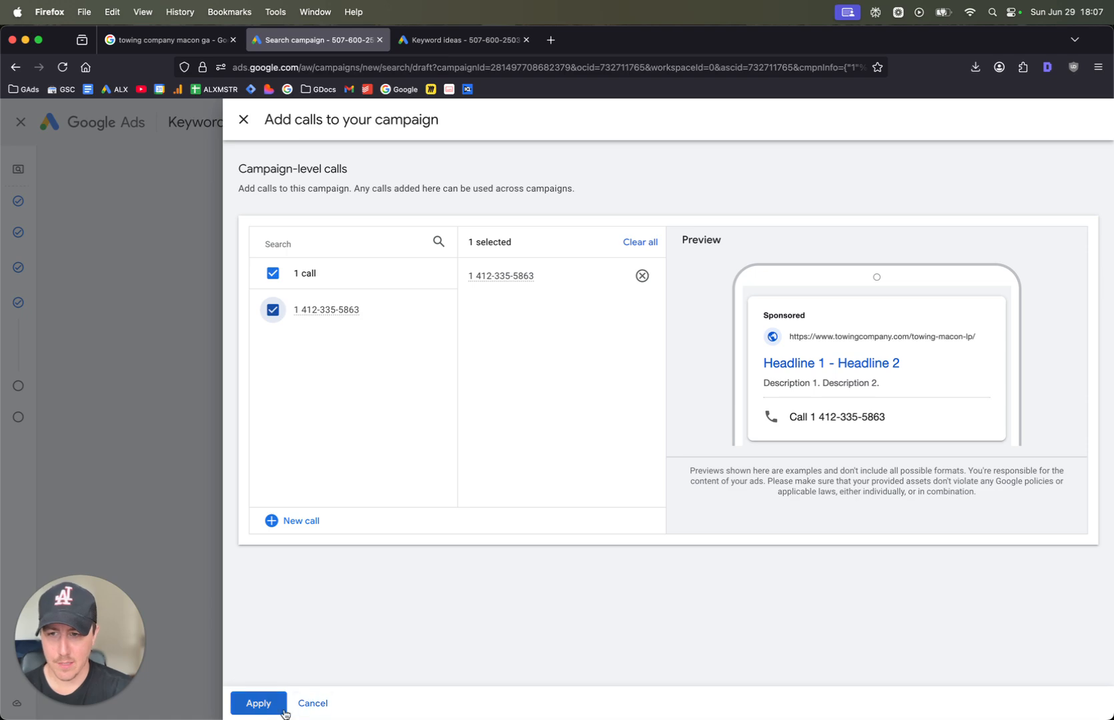
click(258, 705)
Examine the ad preview for the display URL, headline and call layout, and look through its other preview variants
scroll(562, 408, up, 2)
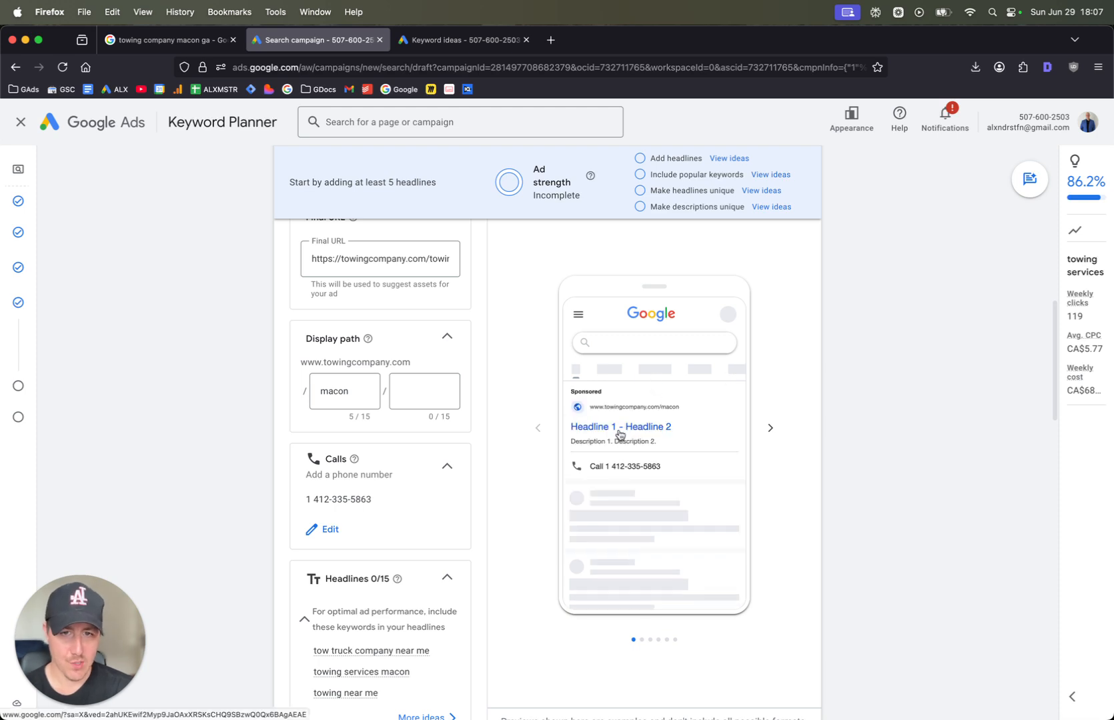
scroll(258, 406, down, 2)
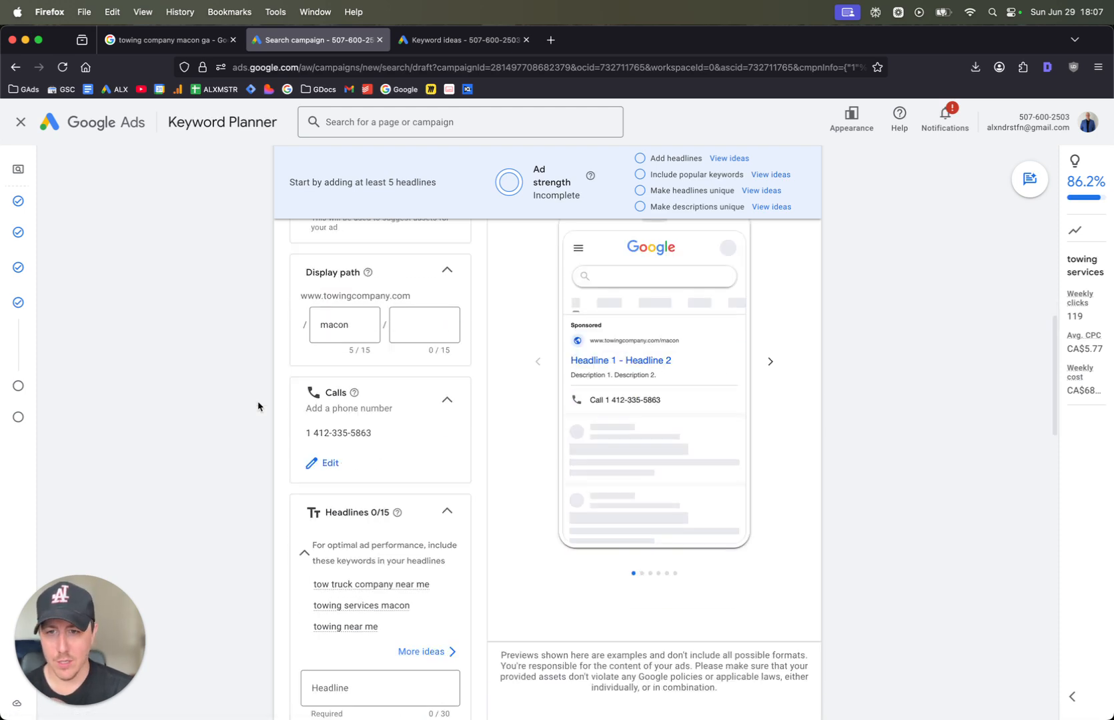
scroll(489, 362, up, 1)
scroll(695, 379, up, 1)
scroll(683, 379, up, 3)
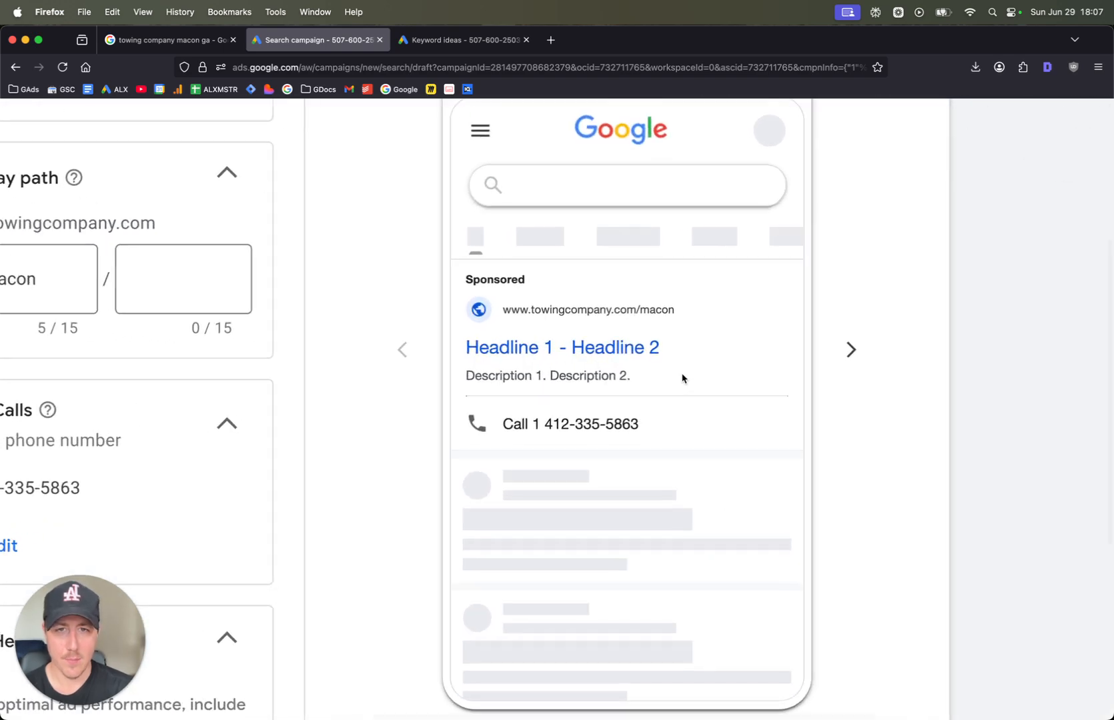
scroll(684, 379, down, 4)
scroll(629, 372, up, 3)
scroll(535, 372, down, 3)
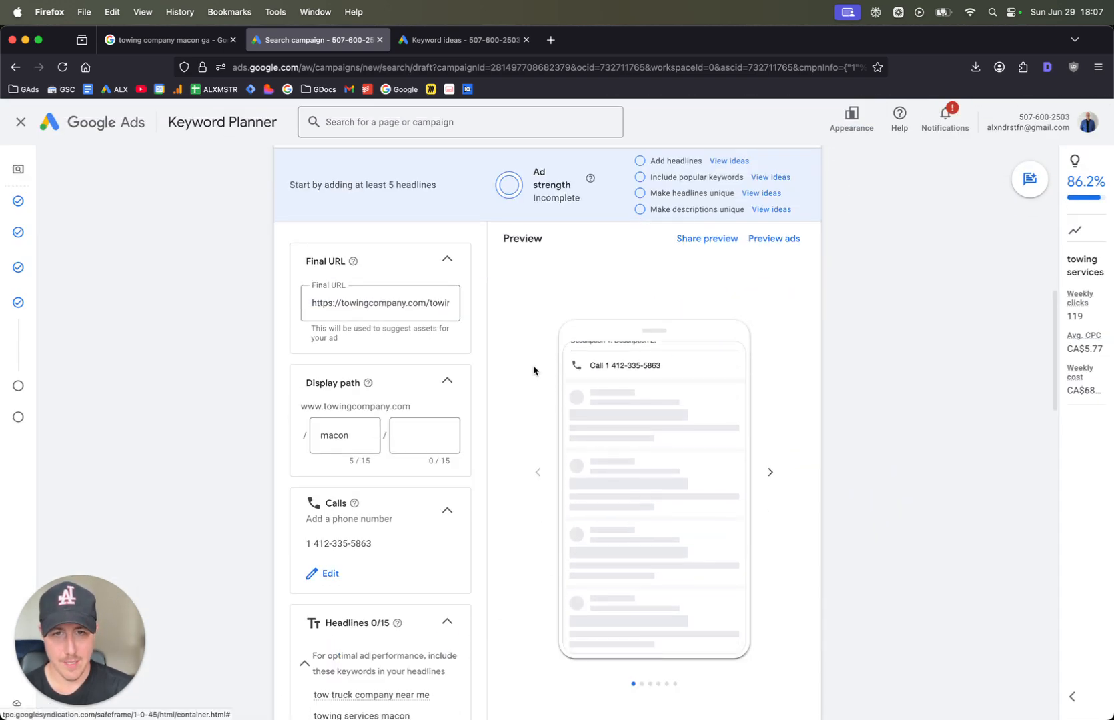
scroll(547, 443, up, 1)
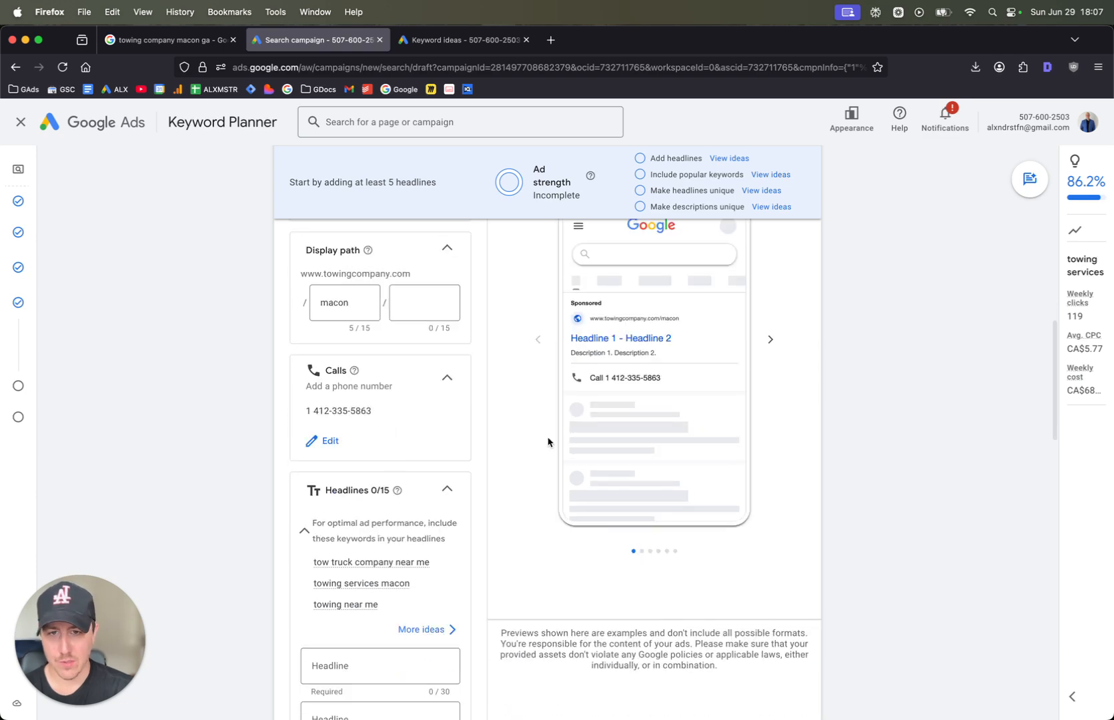
click(770, 472)
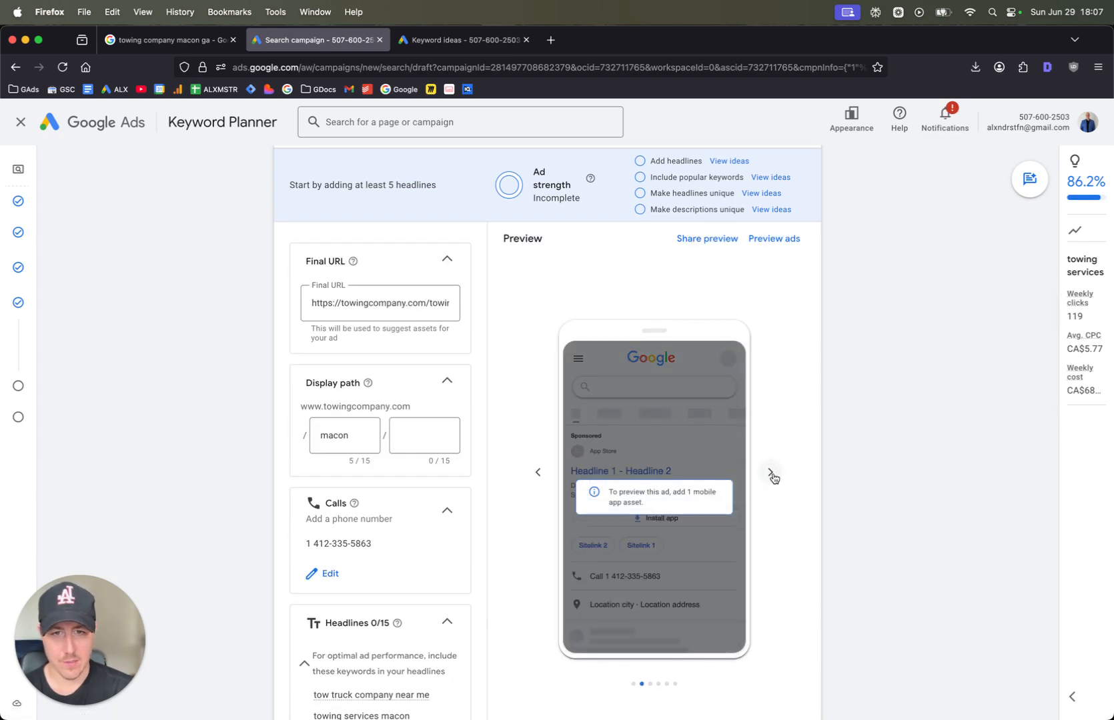
click(772, 476)
click(531, 480)
click(532, 480)
Enter "Towing Company Macon" as the ad's first headline
scroll(438, 440, down, 7)
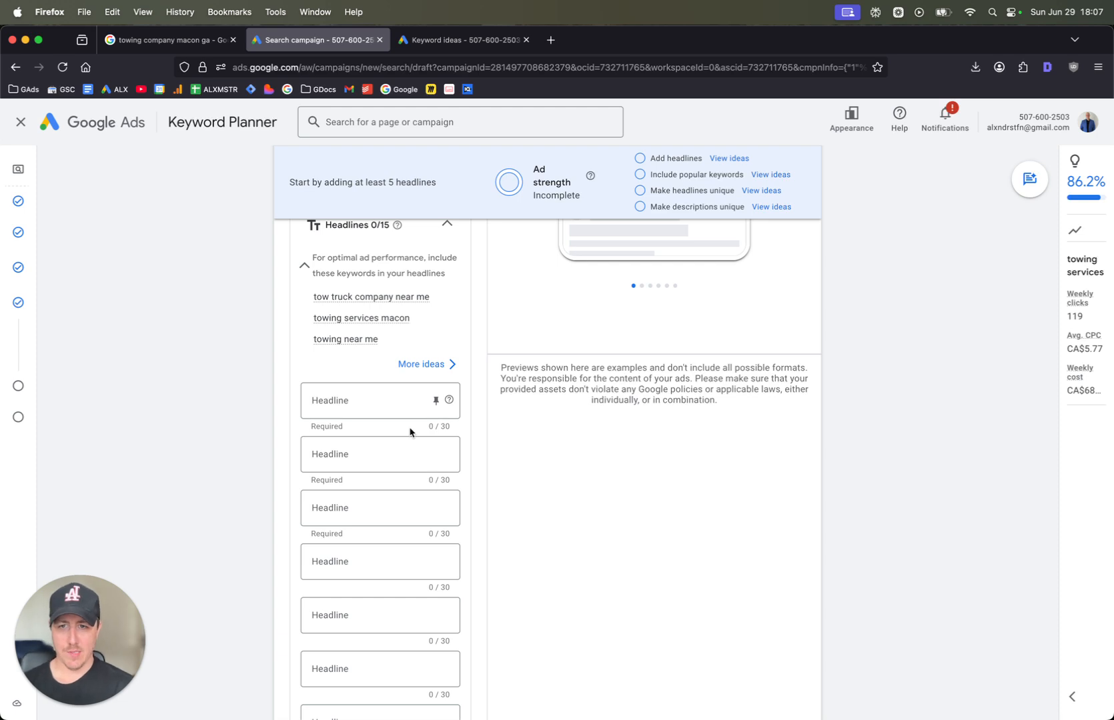
click(392, 397)
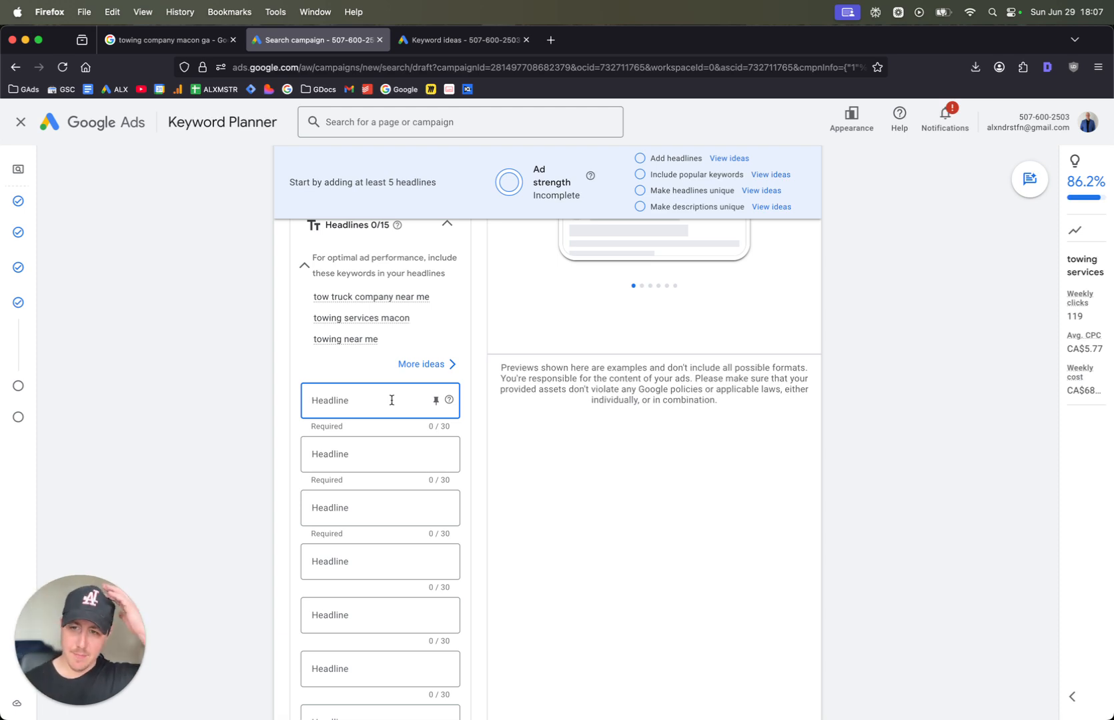
text(Towing)
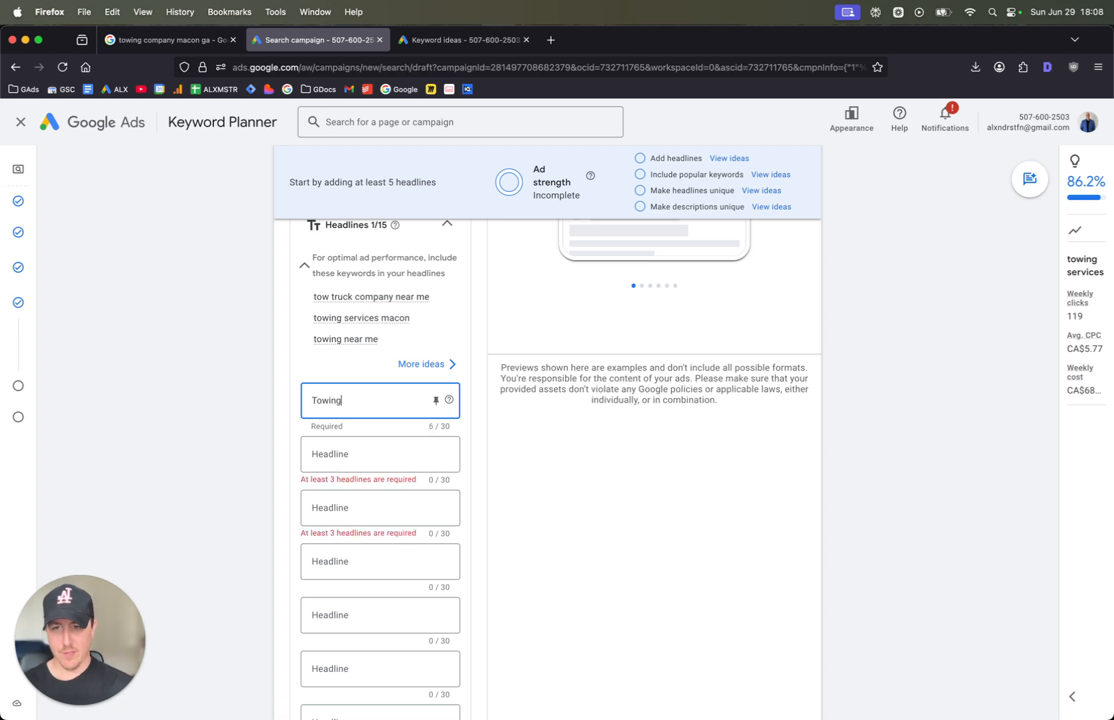
text( Comap)
key(BackSpace)
key(BackSpace)
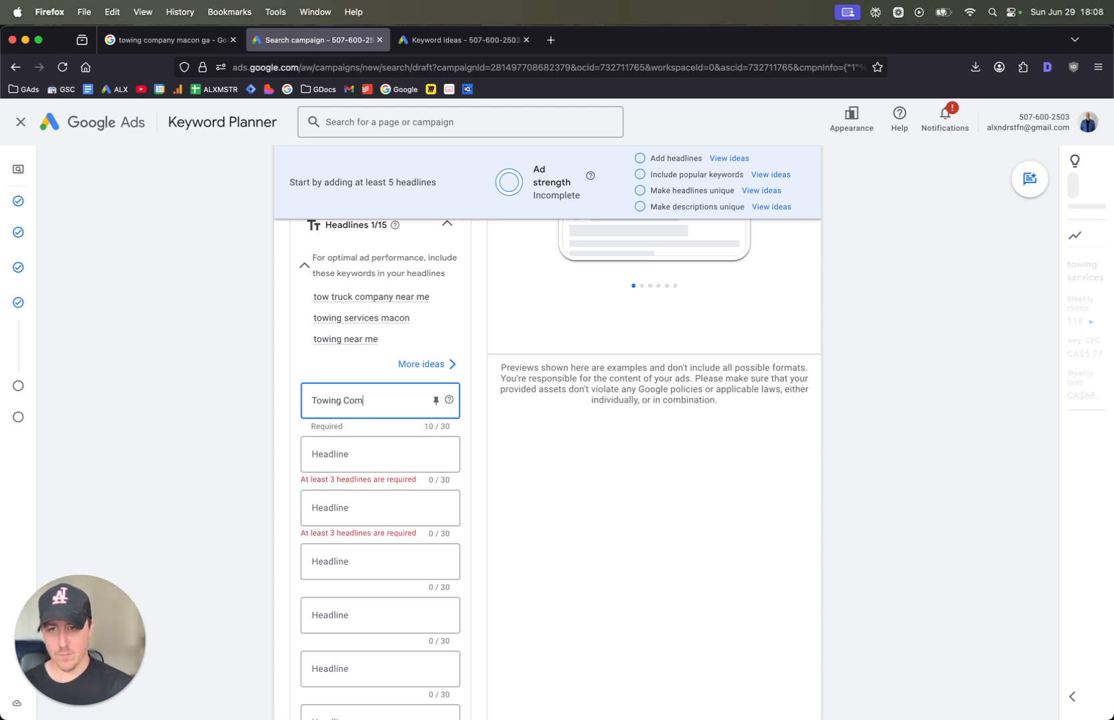
text(pany)
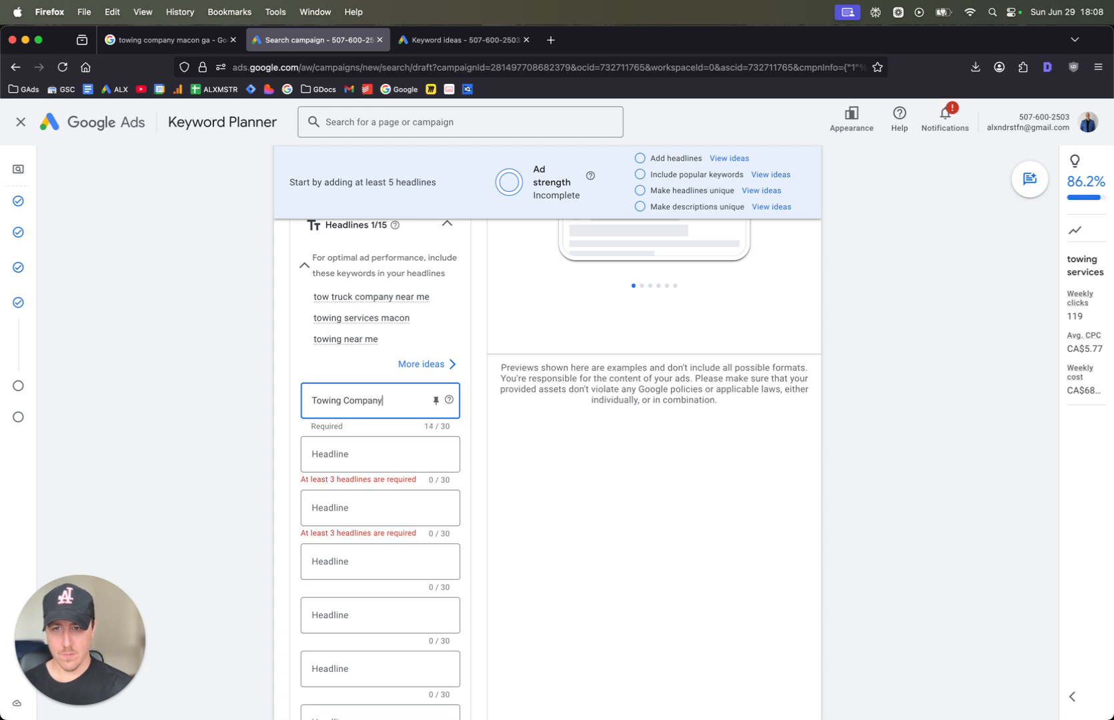
text( Macon)
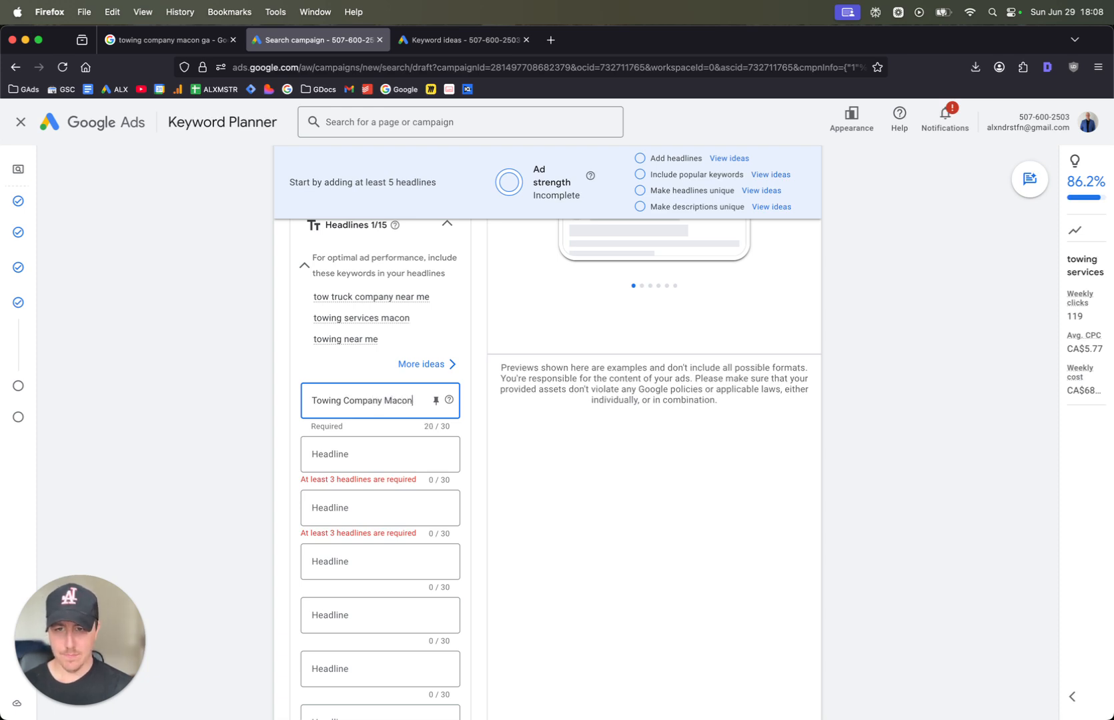
Enter "Towing Services Macon" as the ad's second headline
key(Tab)
key(Tab)
text(To)
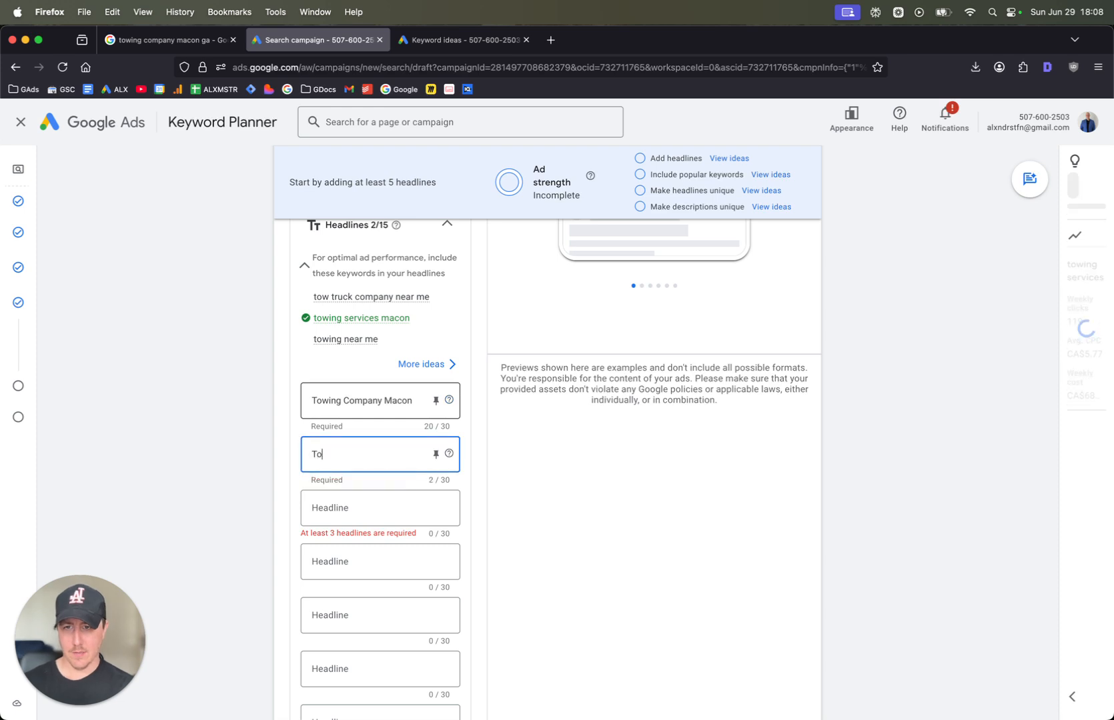
text(wing Services ma)
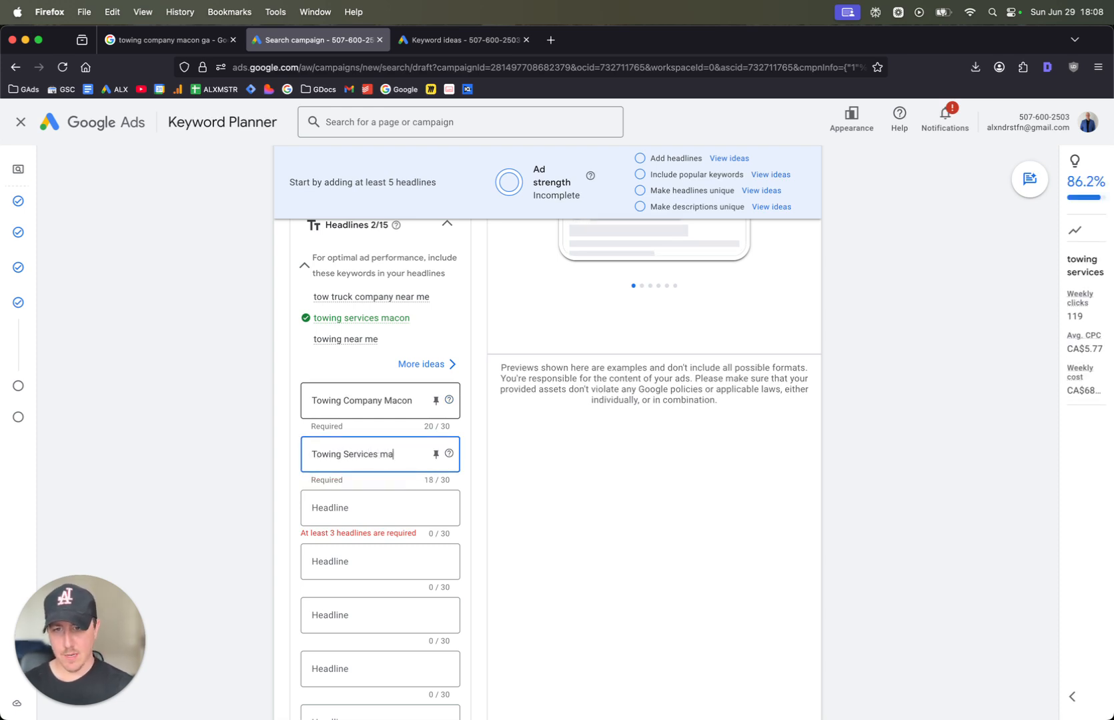
text(con)
Enter "Tow Truck Near You" as the third headline and check how the headlines look in the ad preview
key(Tab)
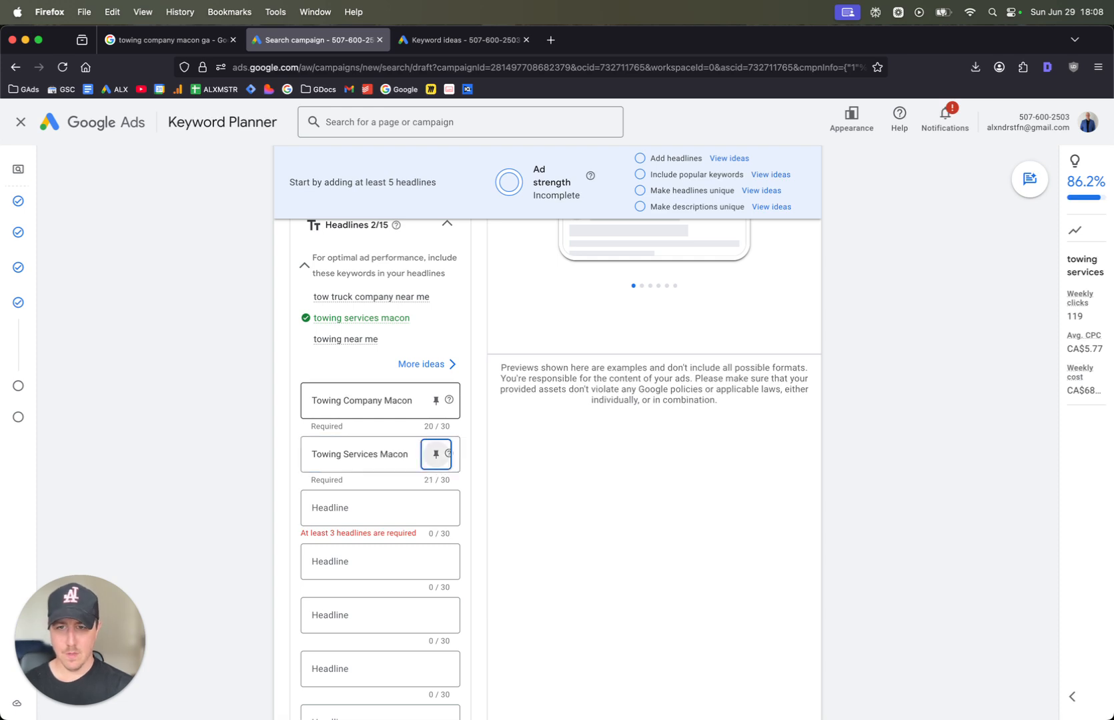
key(Tab)
text(Tow Truck Near You)
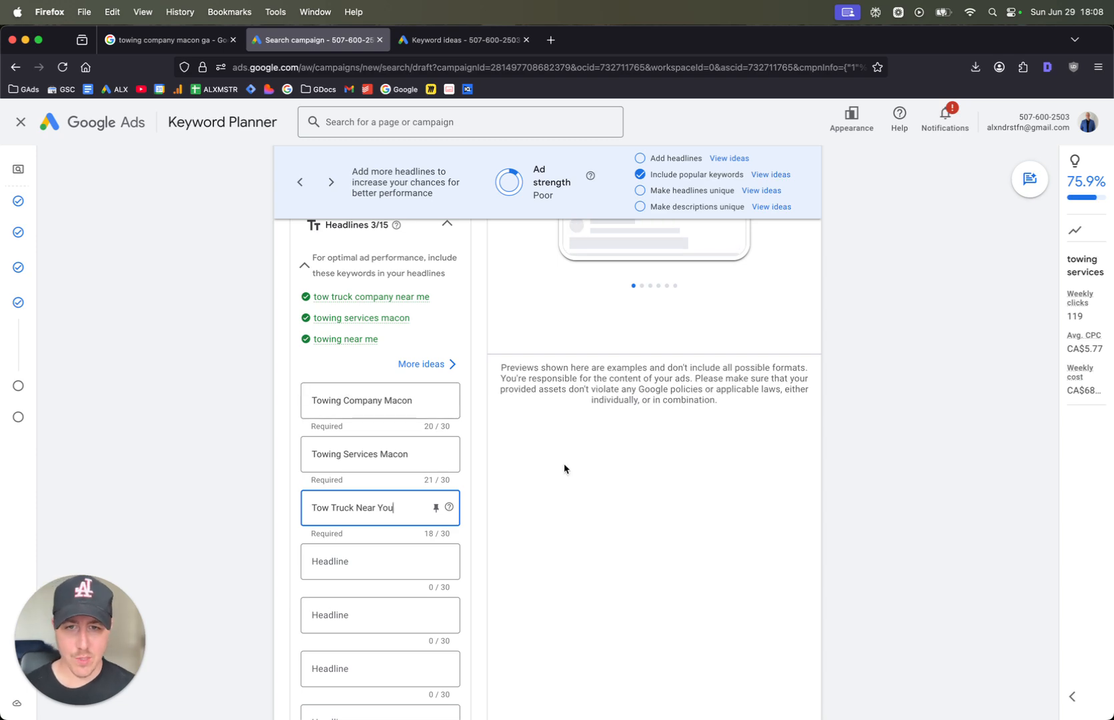
click(603, 476)
scroll(556, 467, up, 4)
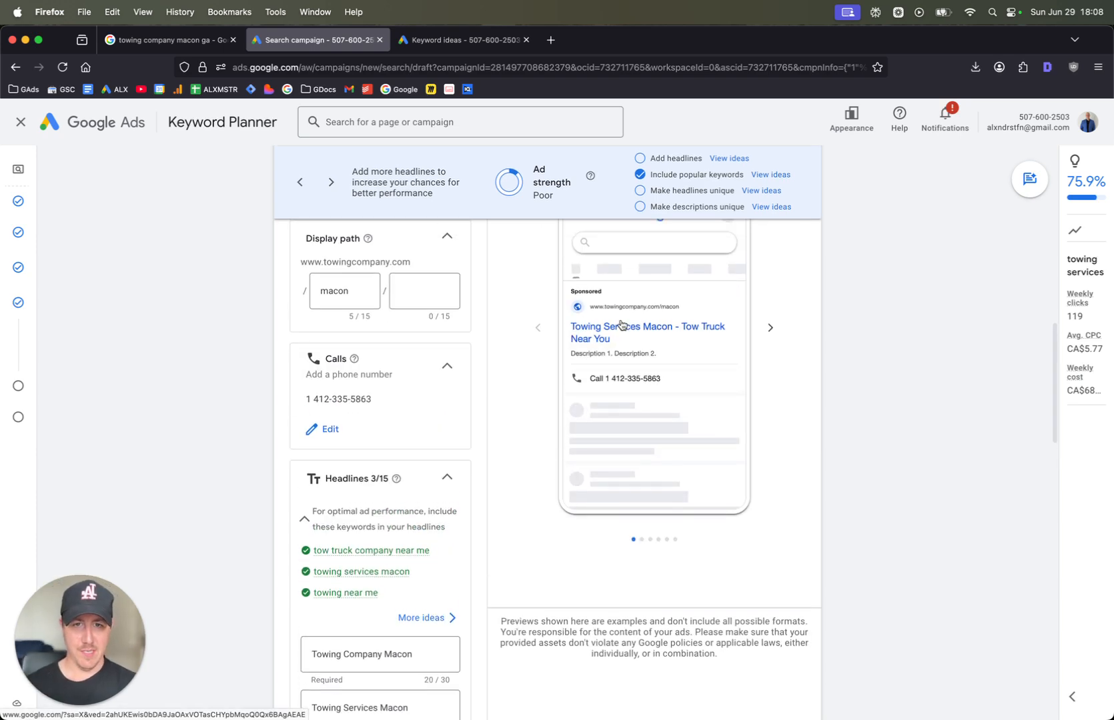
Enlarge the page to 110% and enter "Need a Tow?" as the fourth headline
scroll(381, 460, down, 5)
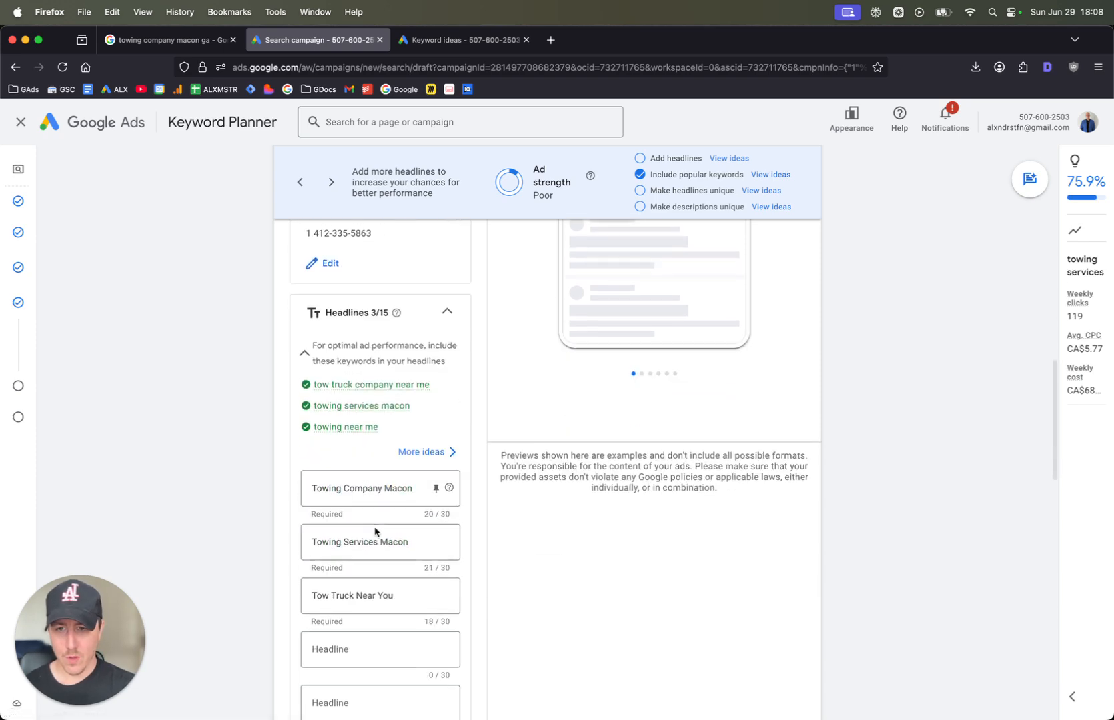
key(super+equal)
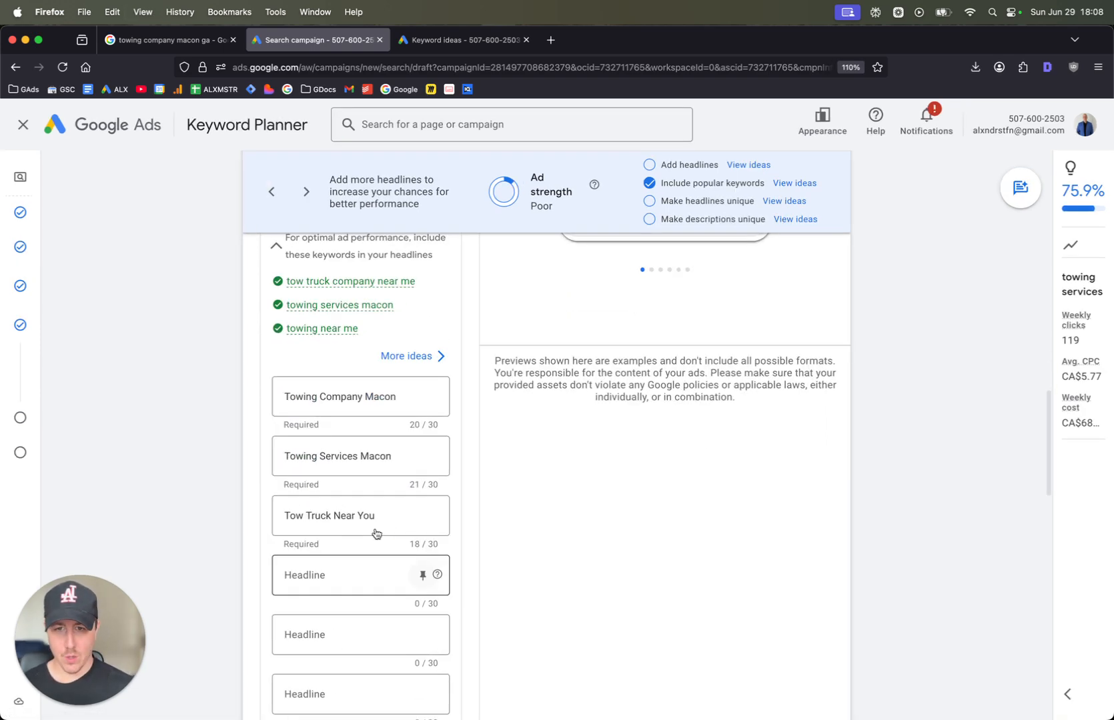
scroll(376, 531, down, 2)
click(318, 501)
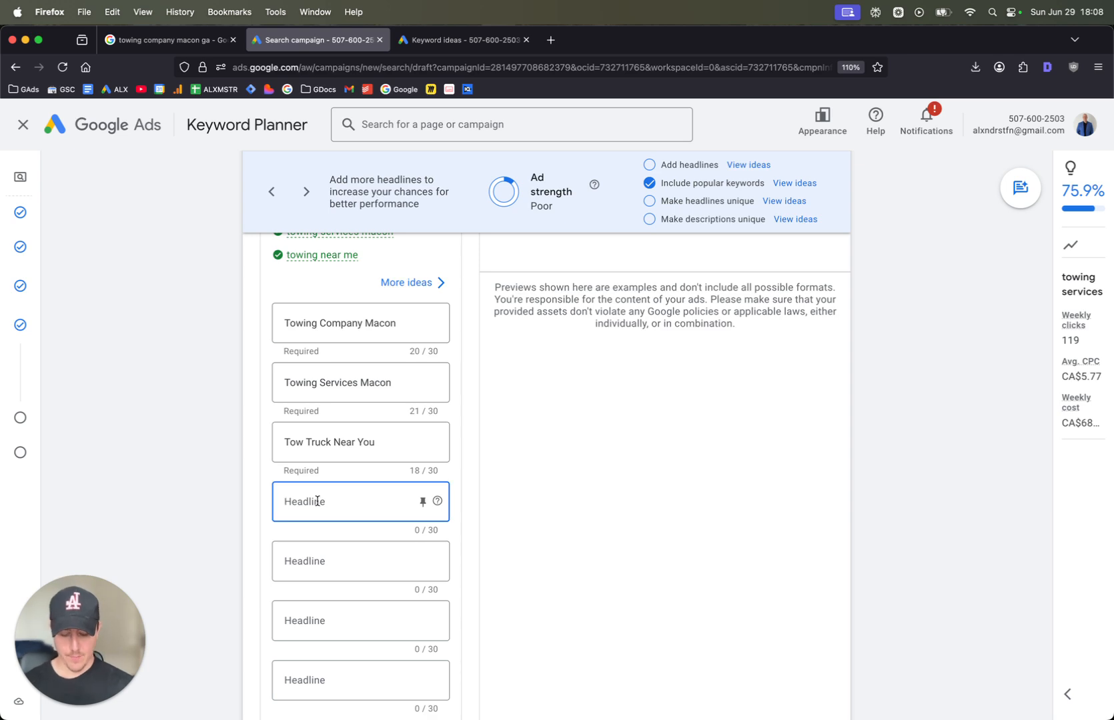
text(Need a)
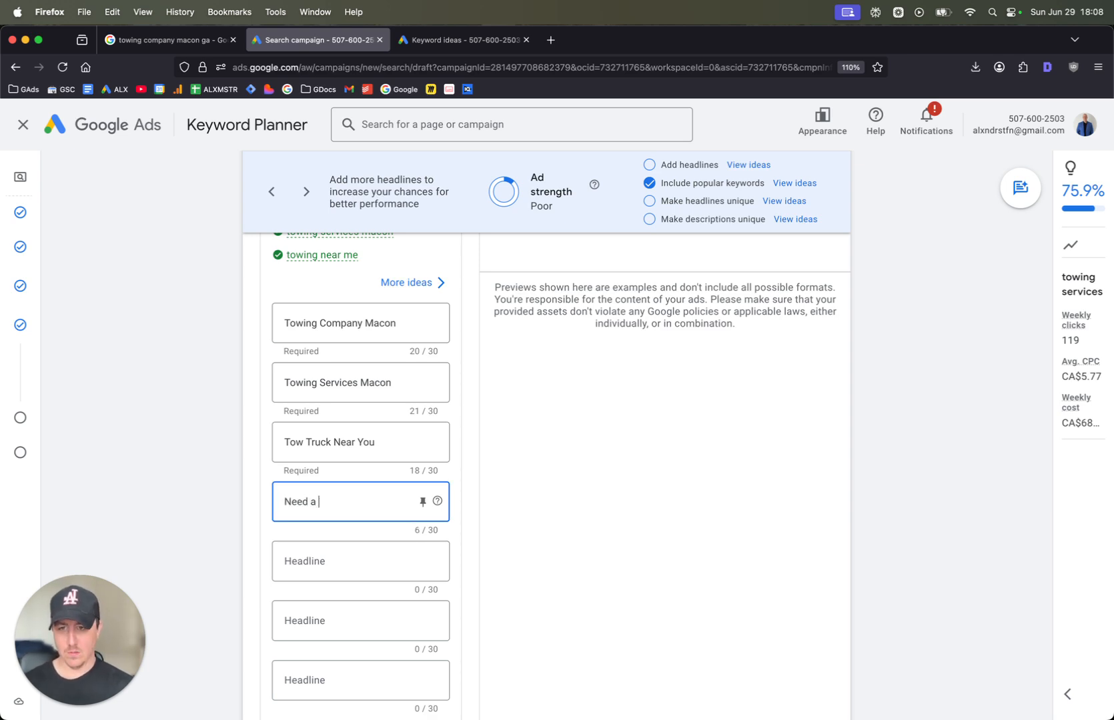
text( Tow?)
key(Tab)
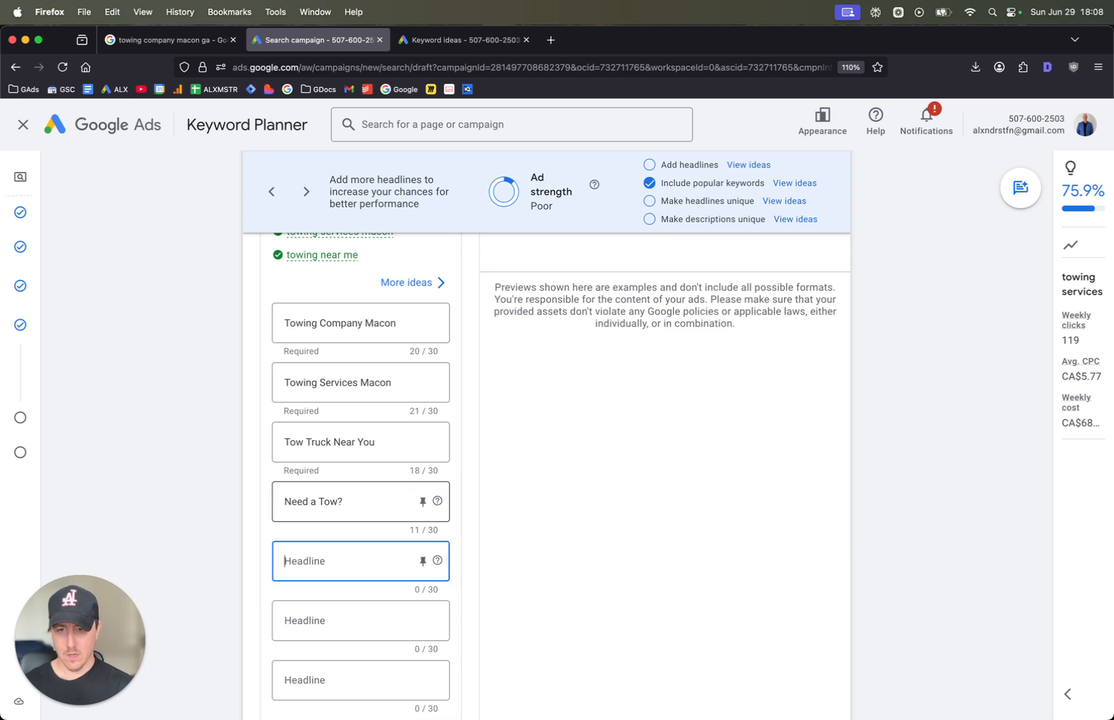
Enter "Is Your Vehicle Stuck?" as the fifth headline, keeping it within the 30-character limit
text(is Your)
key(super+a)
text(Is)
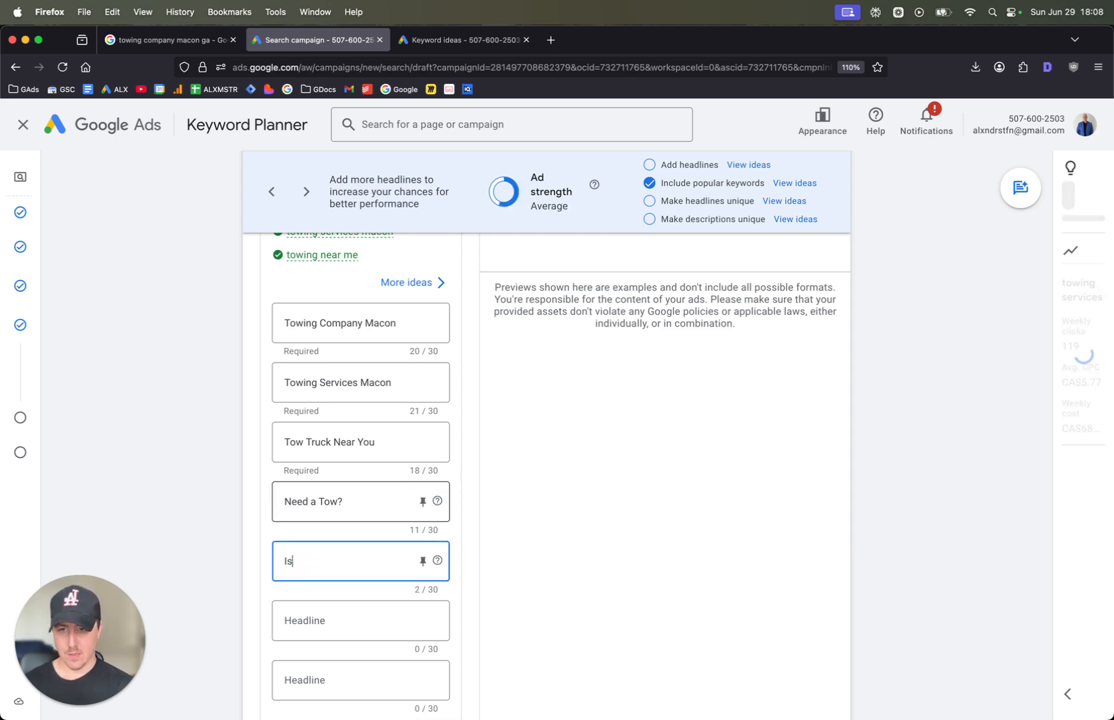
text( Your Vehic)
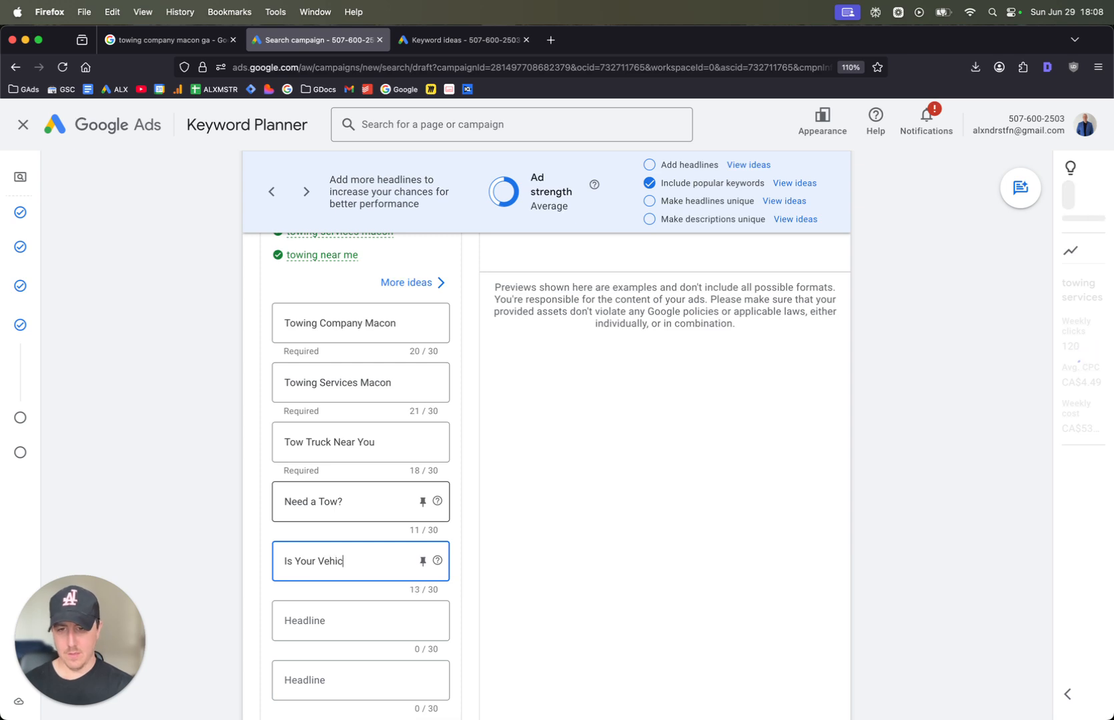
text(le Stuck Somewhere)
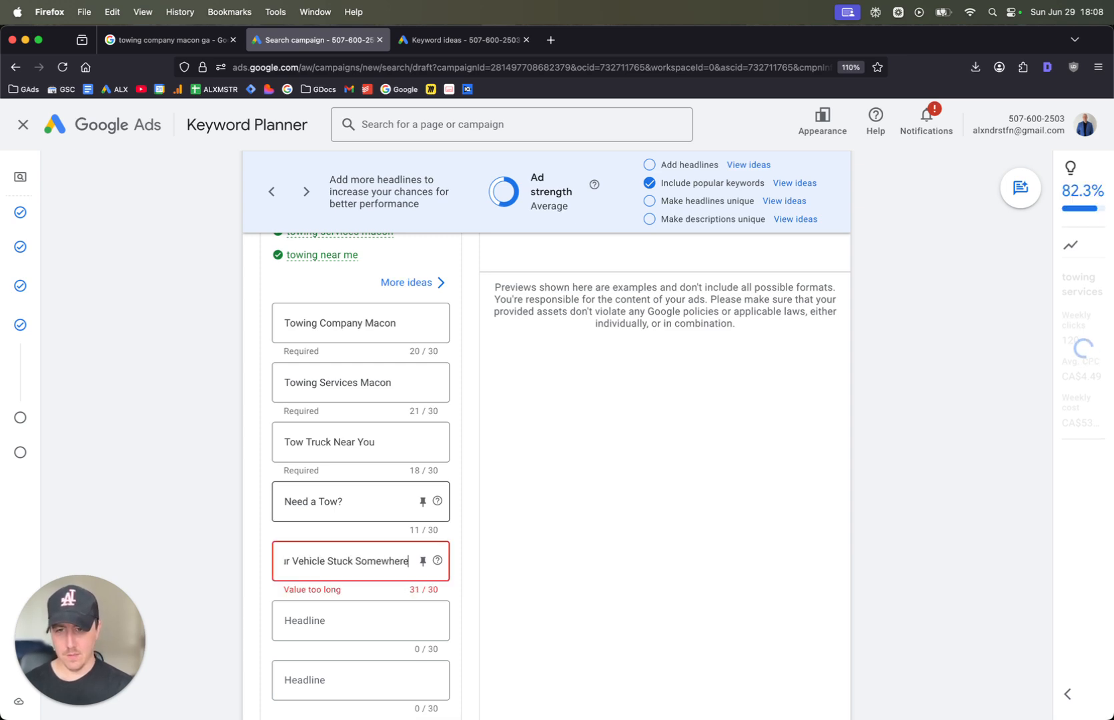
key(BackSpace)
key(BackSpace)
key(BackSpace)
key(BackSpace)
key(BackSpace)
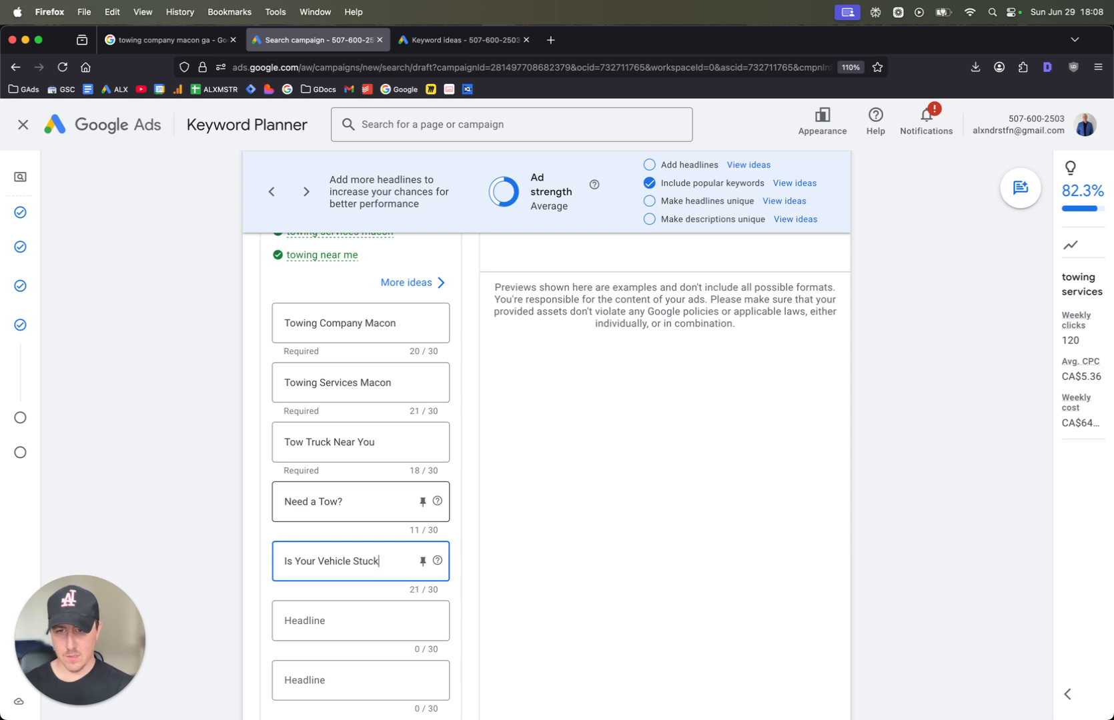
text(?)
Enter "We'll Be There in 60 Mins" as the sixth headline
key(Tab)
key(Tab)
key(Tab)
text(We'l)
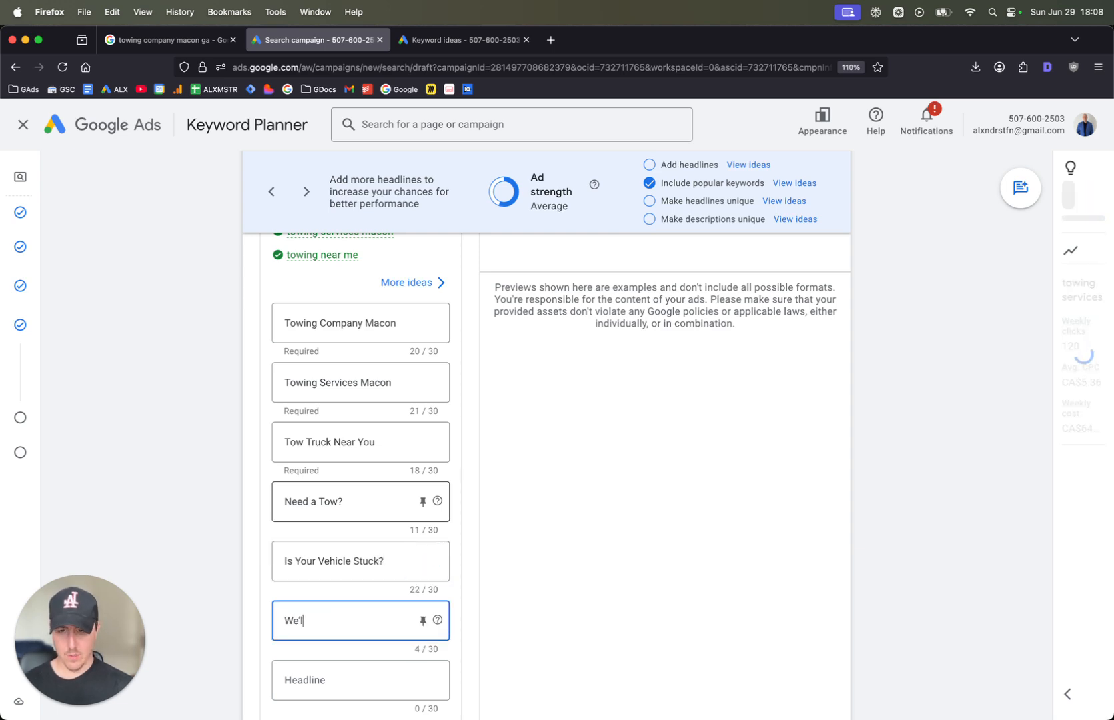
text(l Be There in)
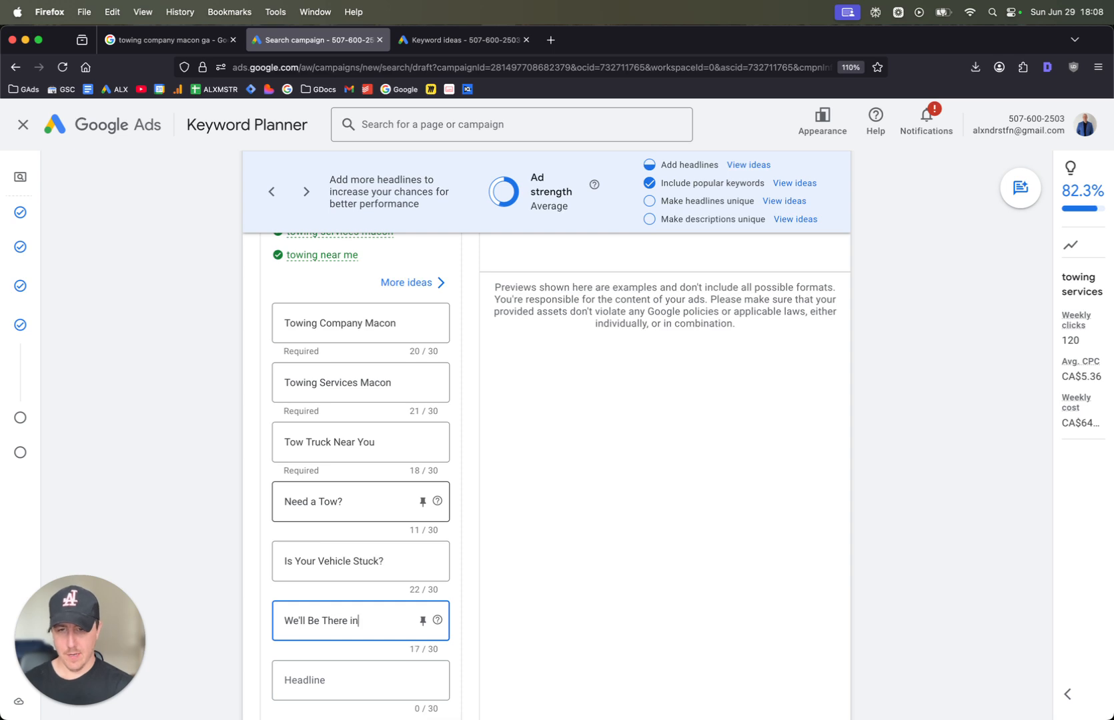
text( 60 Mo)
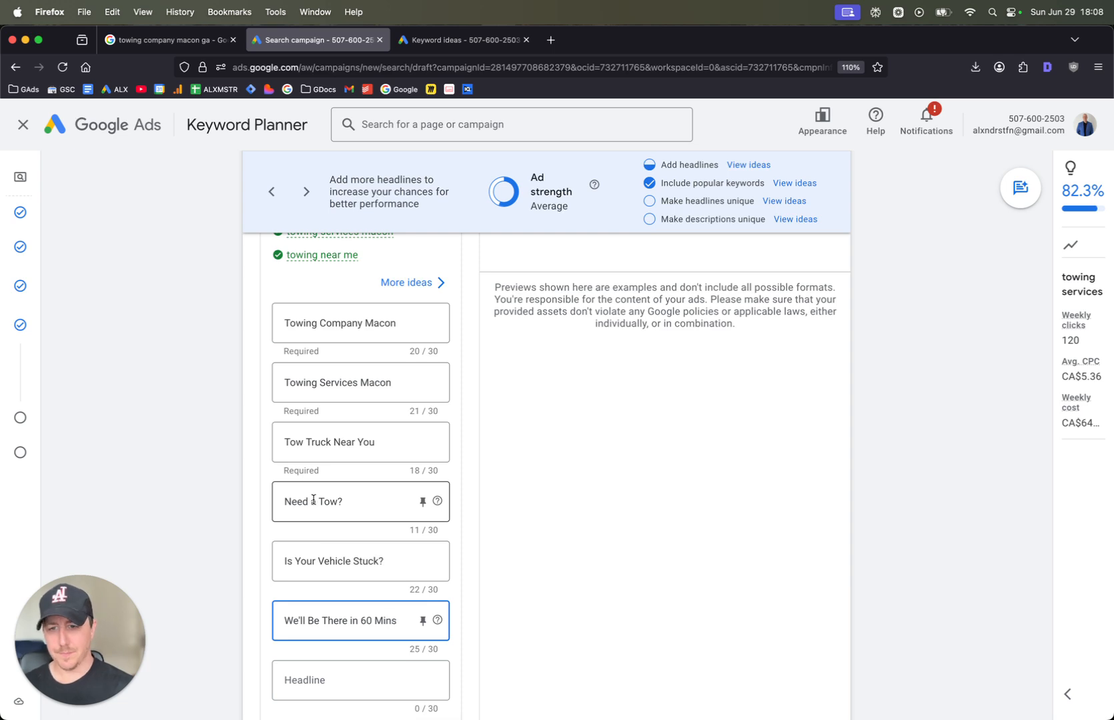
Enter "Call Us To Come Tow You" as the seventh headline
scroll(334, 513, down, 2)
click(343, 596)
text(Ca)
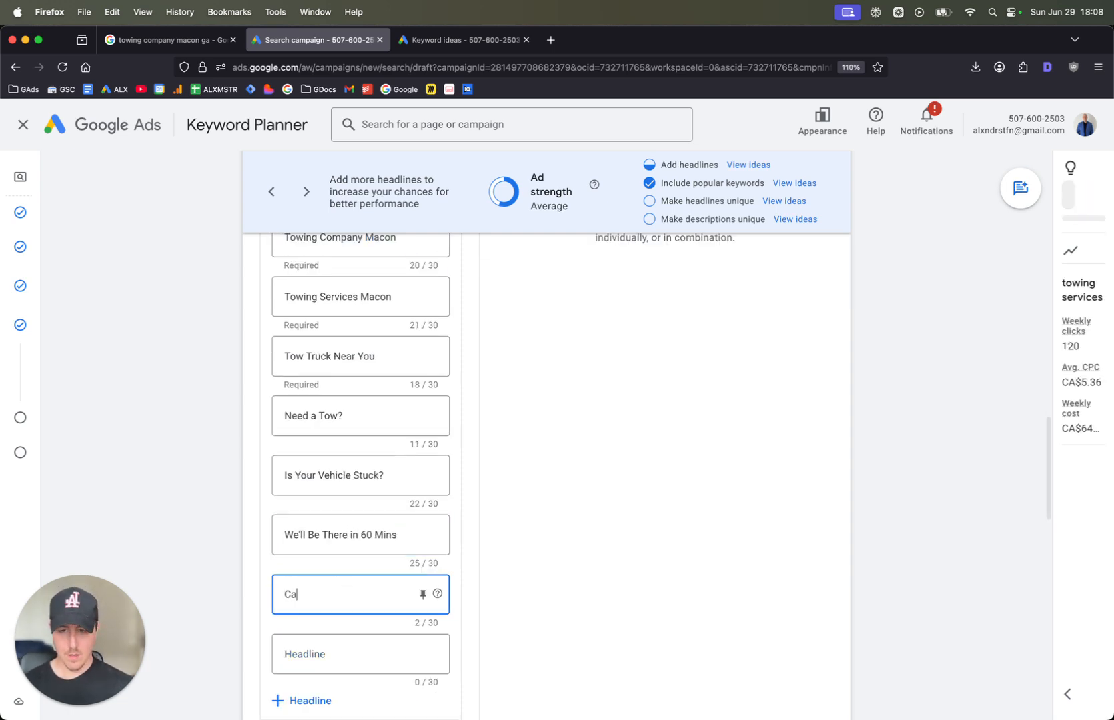
text(ll Us For)
key(BackSpace)
key(BackSpace)
key(BackSpace)
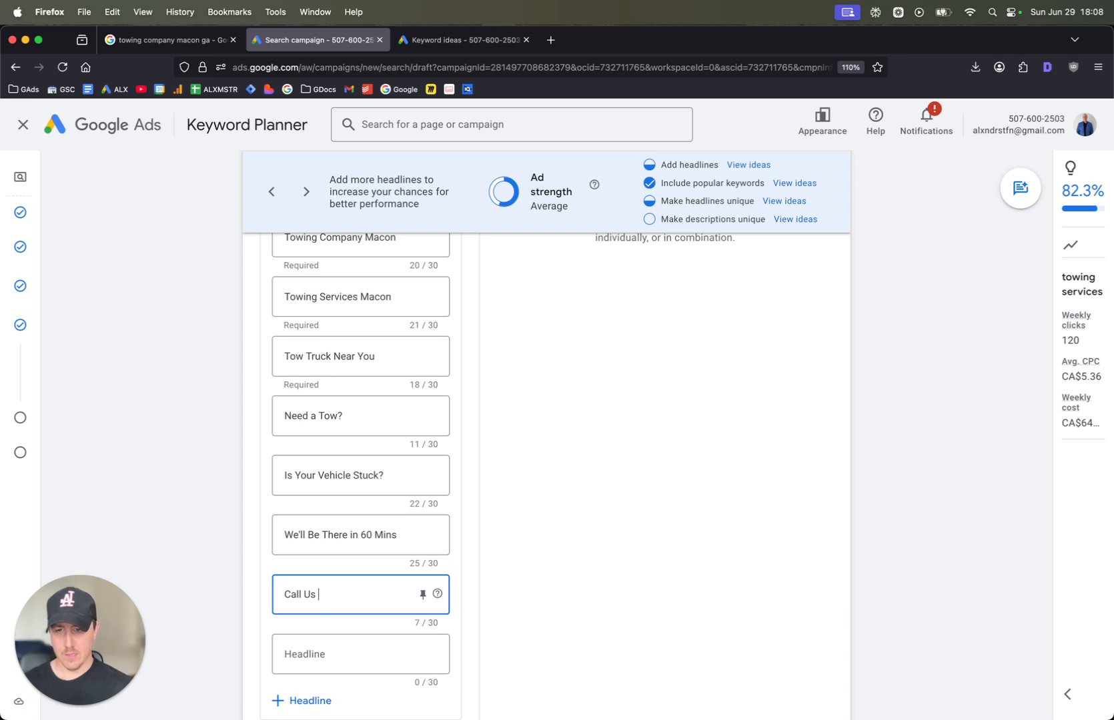
text(To Come Tow You)
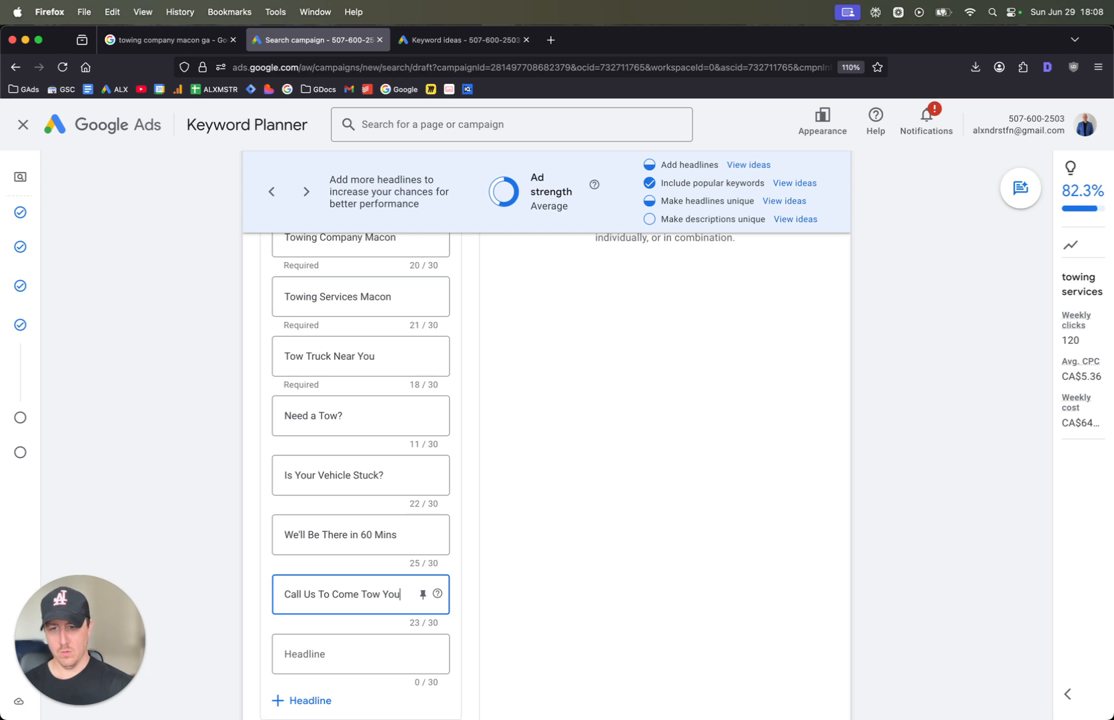
Enter "Call Us For a Tow Now" as the eighth headline
click(319, 643)
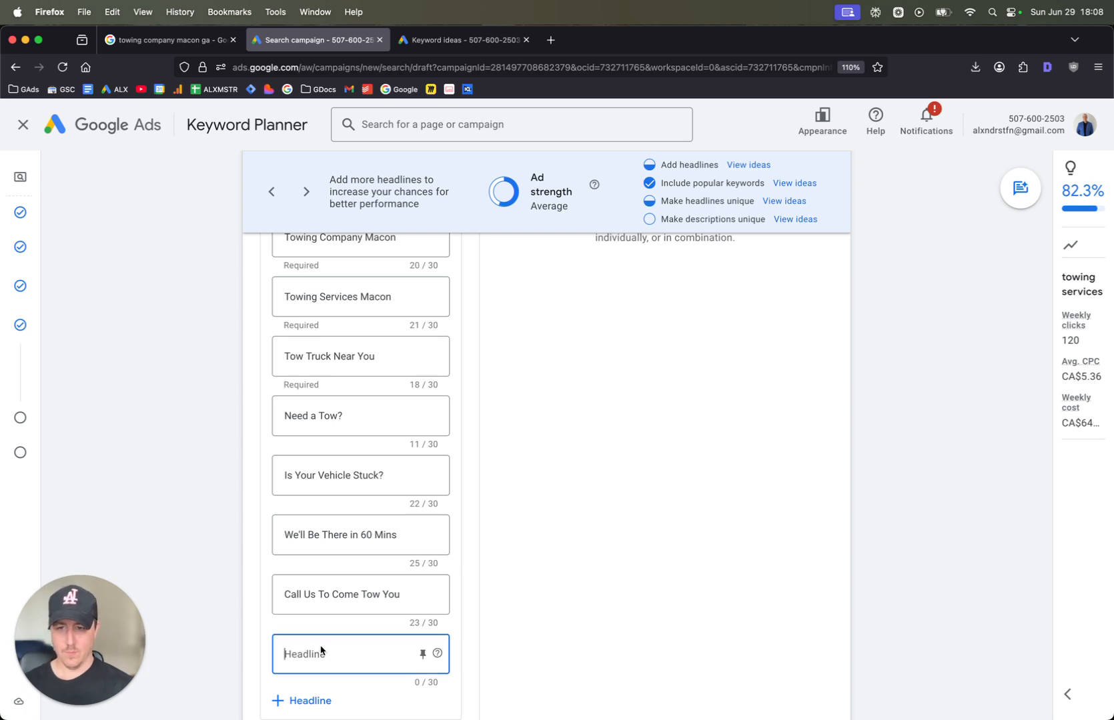
text(Call u)
key(BackSpace)
text(Us For)
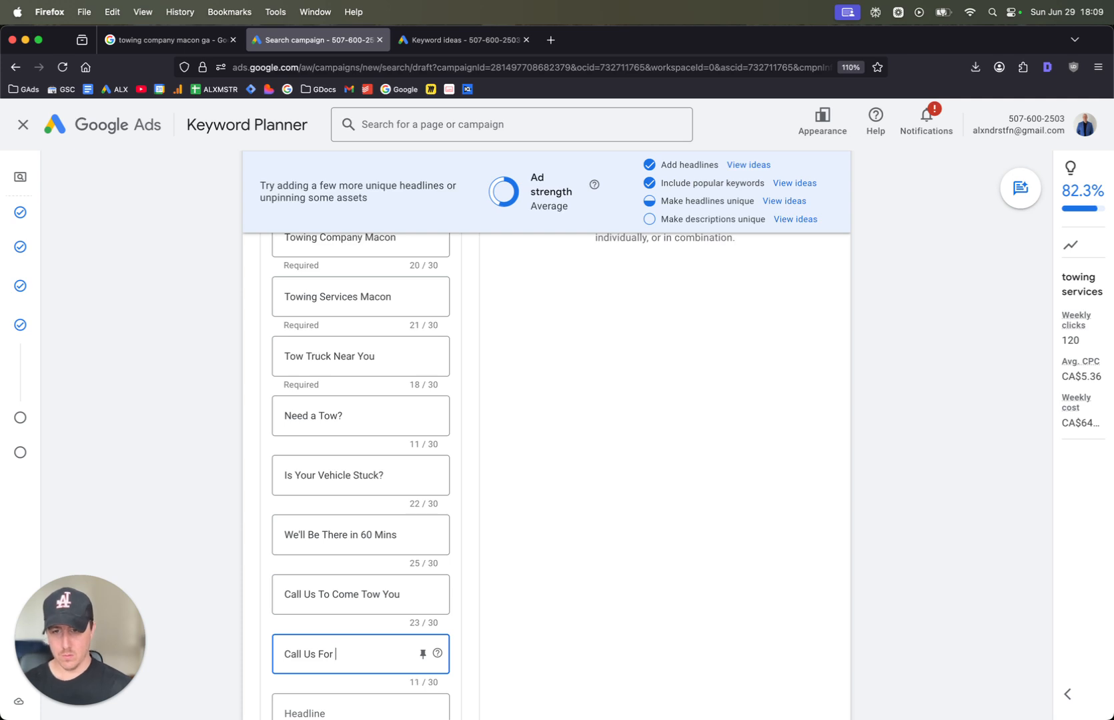
text( a Tow Now)
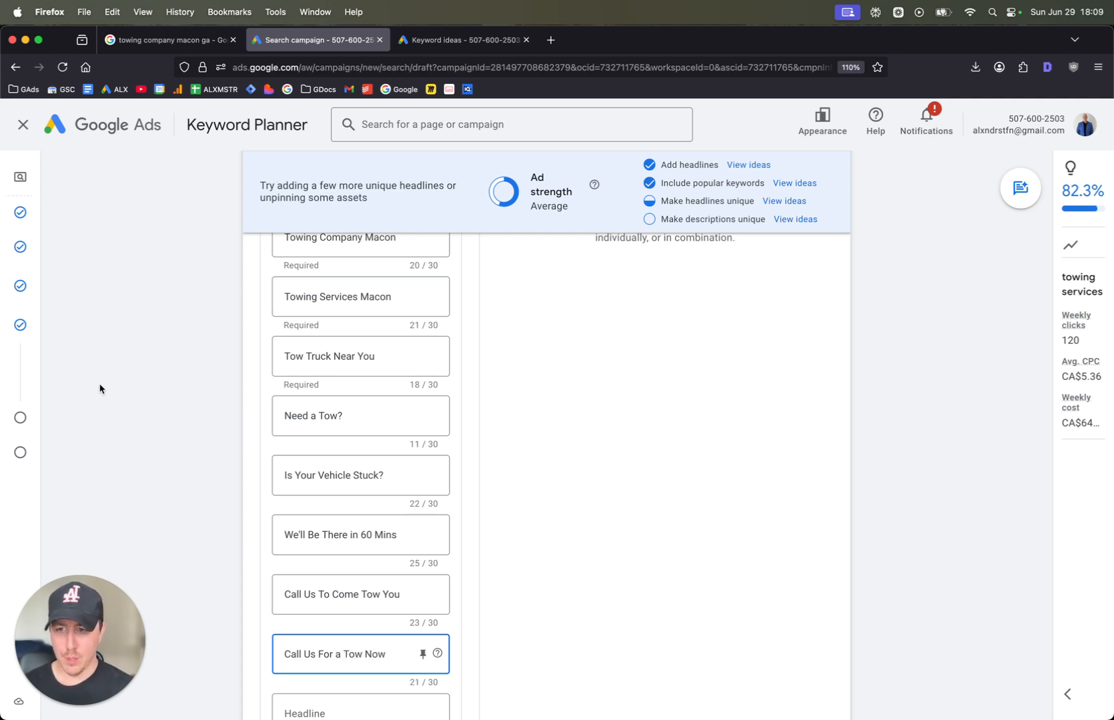
Review the entered headlines, the empty description fields and how the headlines combine in the ad preview
scroll(259, 398, down, 3)
scroll(659, 434, up, 9)
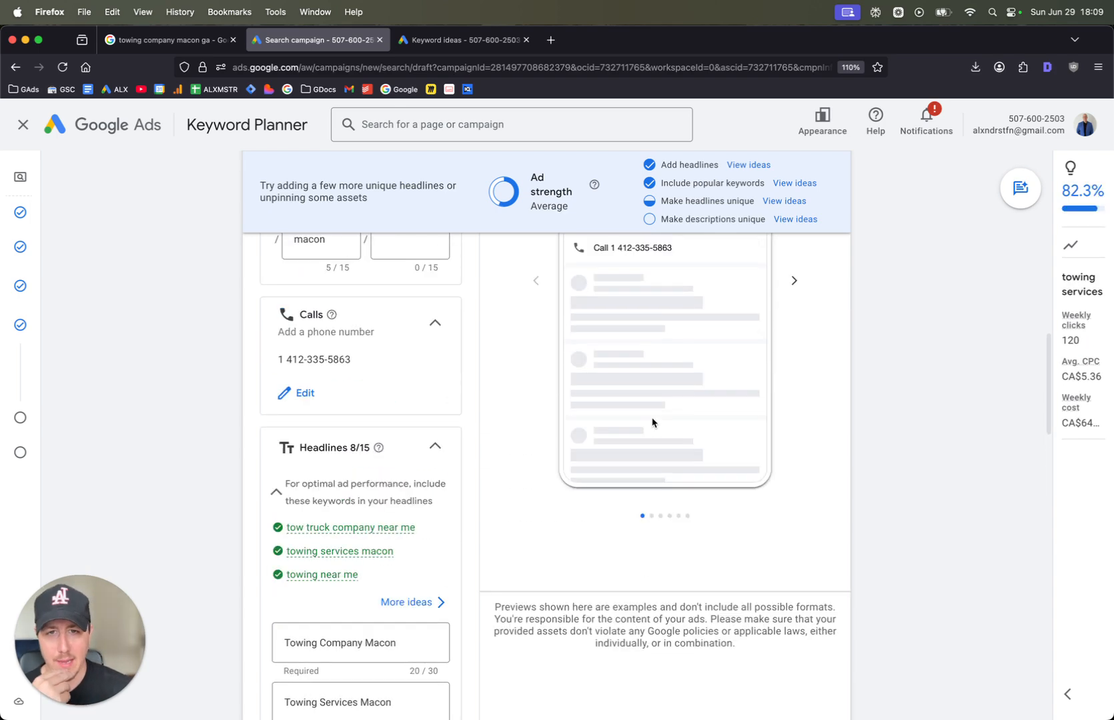
scroll(652, 423, down, 3)
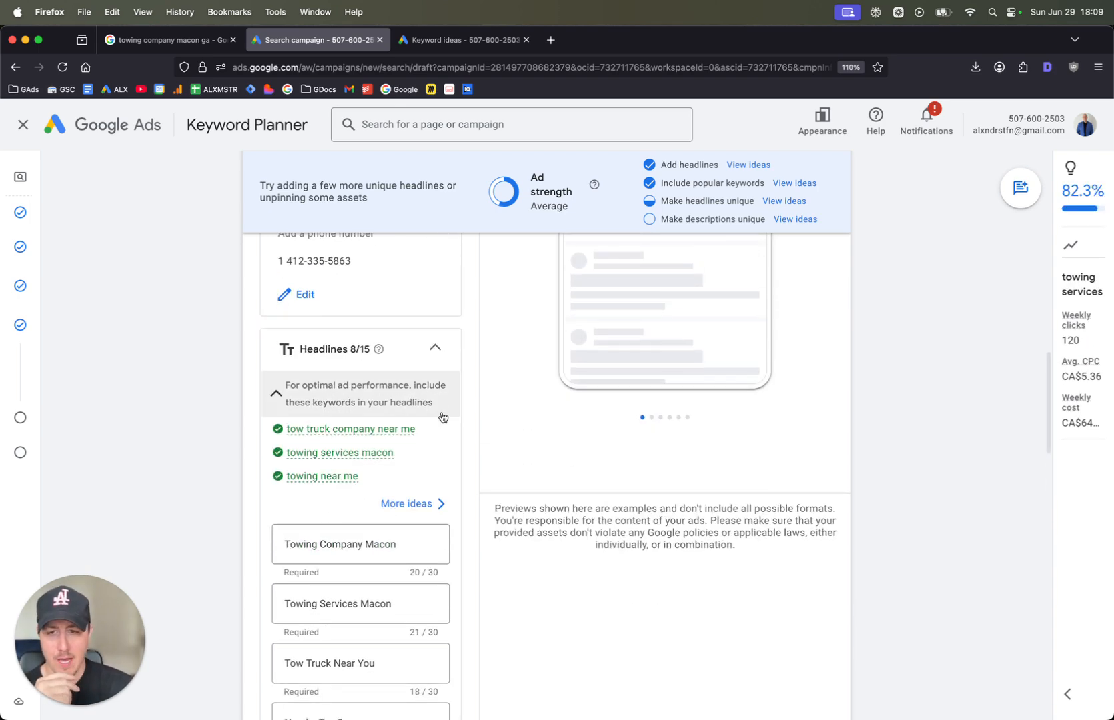
scroll(442, 417, down, 2)
scroll(281, 488, down, 4)
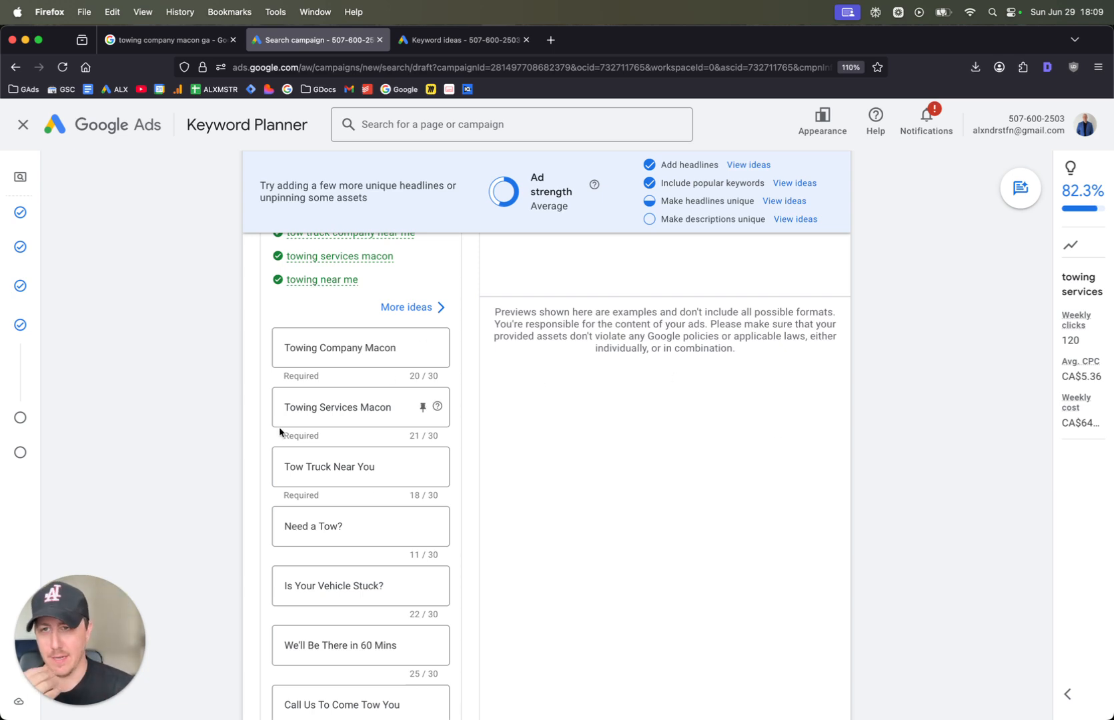
scroll(197, 466, down, 2)
scroll(197, 466, down, 10)
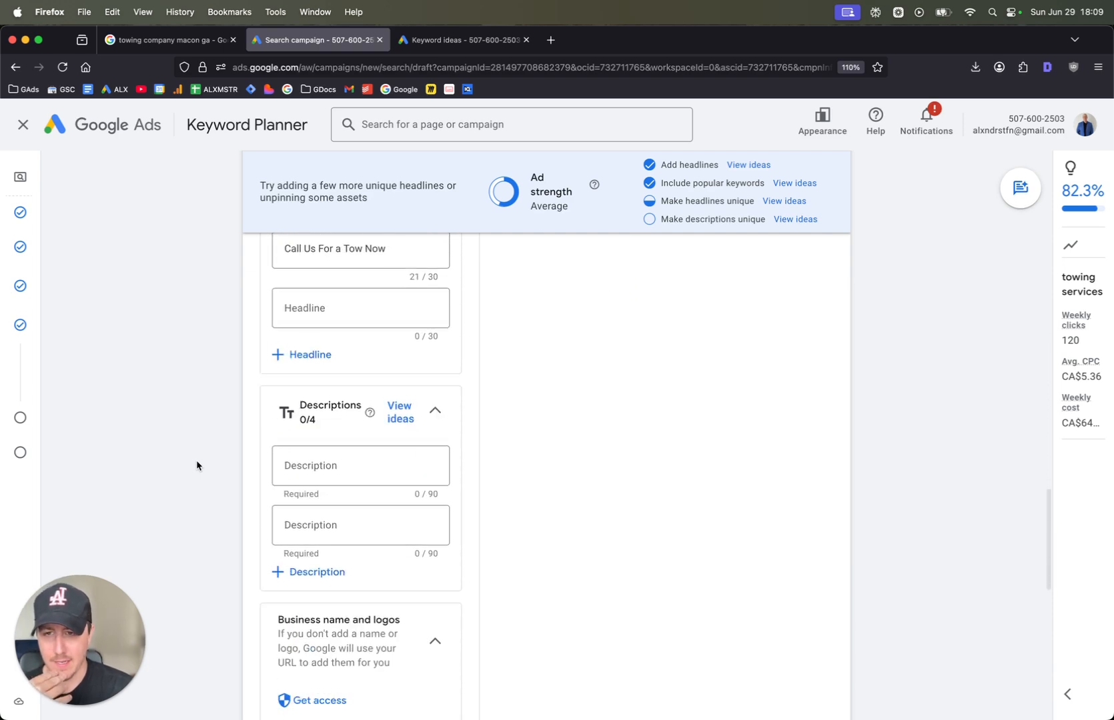
scroll(675, 476, up, 20)
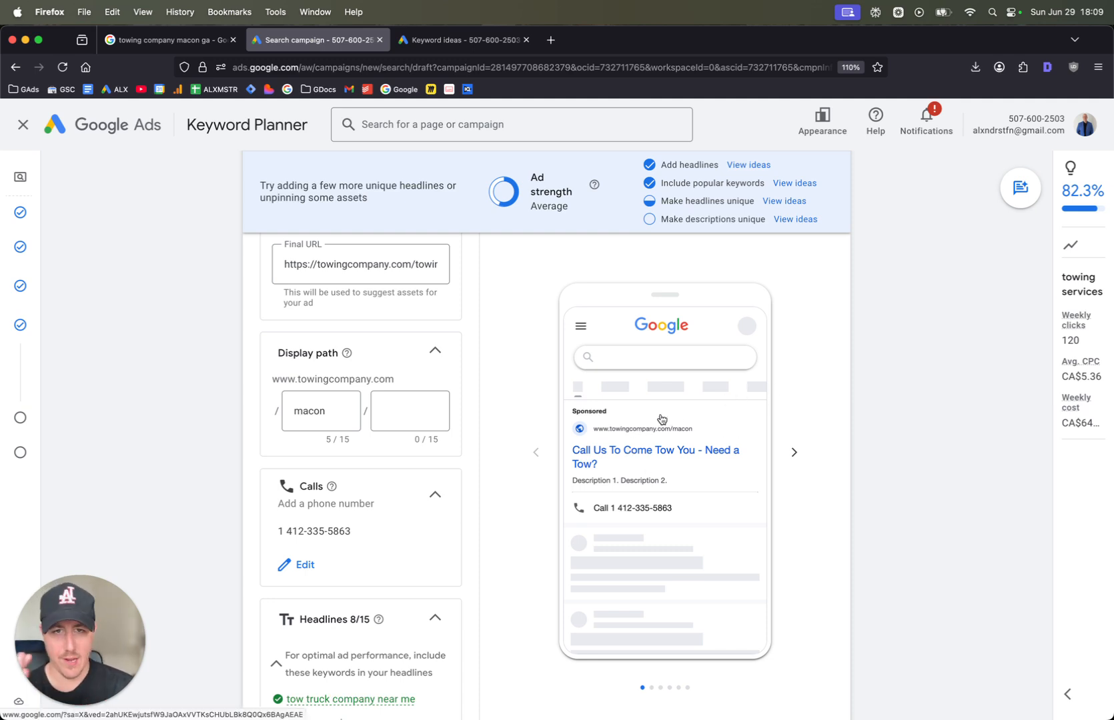
Enter "Need a tow in Macon? We'll come tow your vehicle. Call us now." as the ad's first description
scroll(733, 415, down, 2)
scroll(401, 400, down, 20)
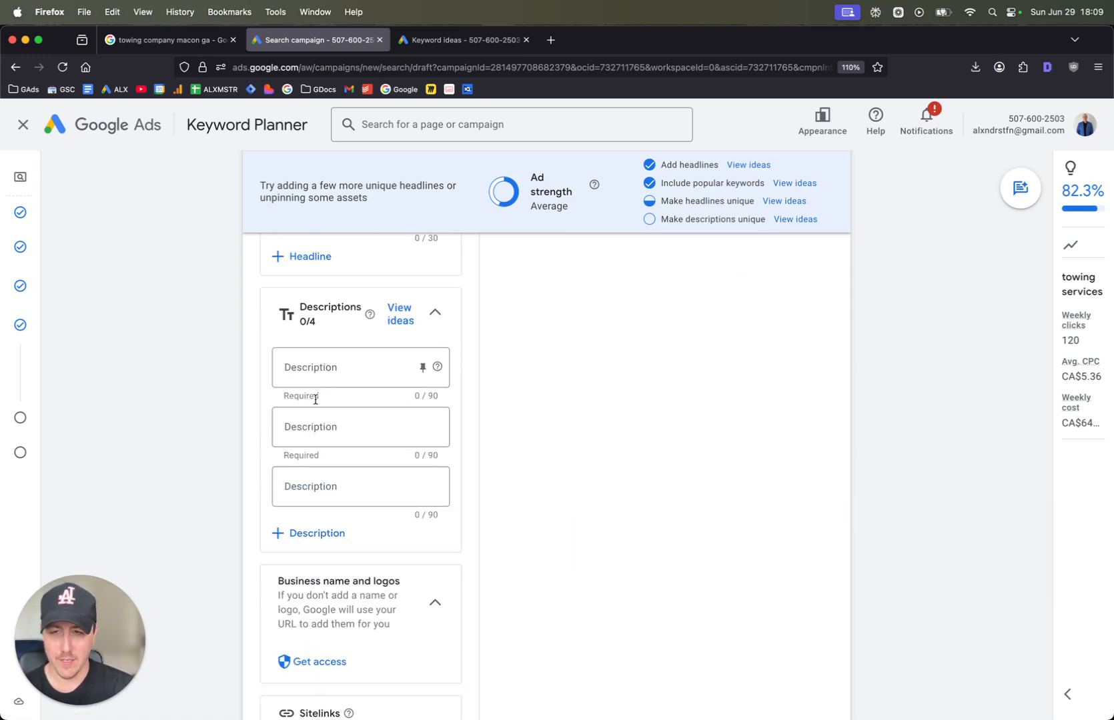
click(338, 368)
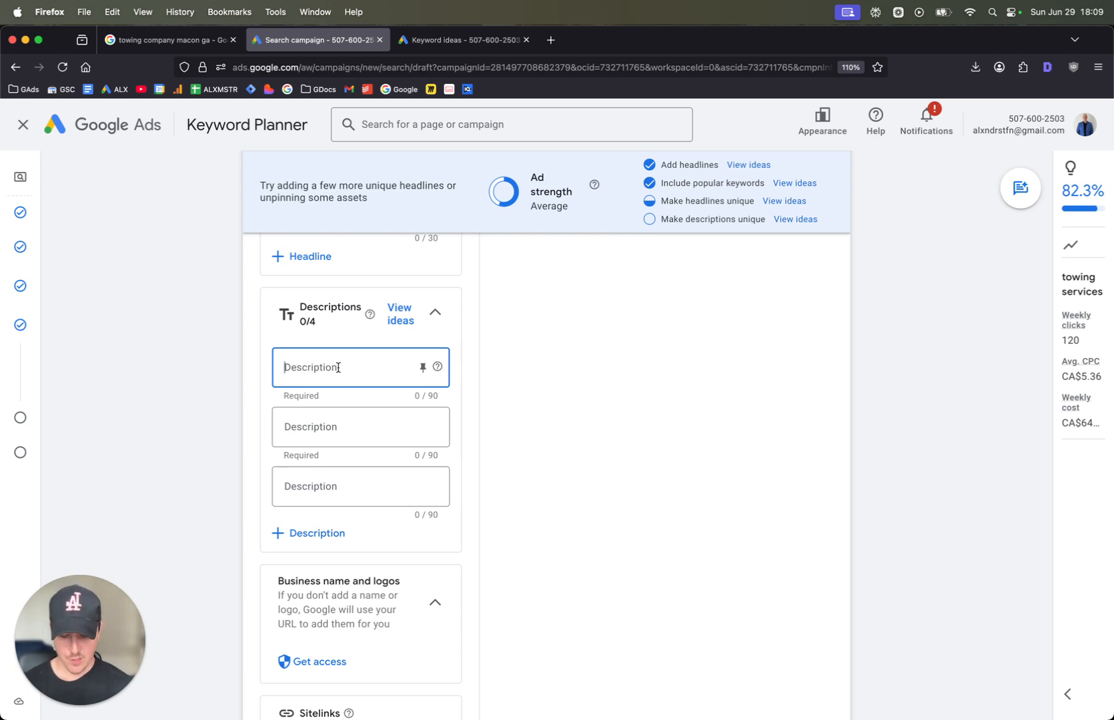
text(Need a tow truck)
key(BackSpace)
key(BackSpace)
key(BackSpace)
key(BackSpace)
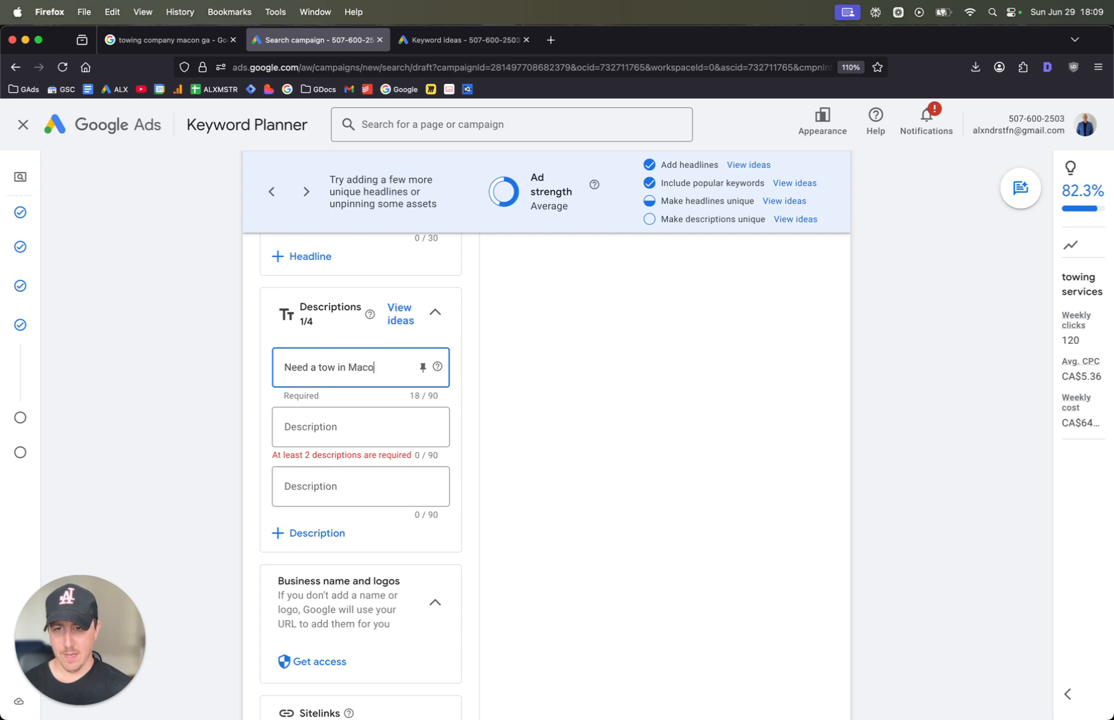
text(n)
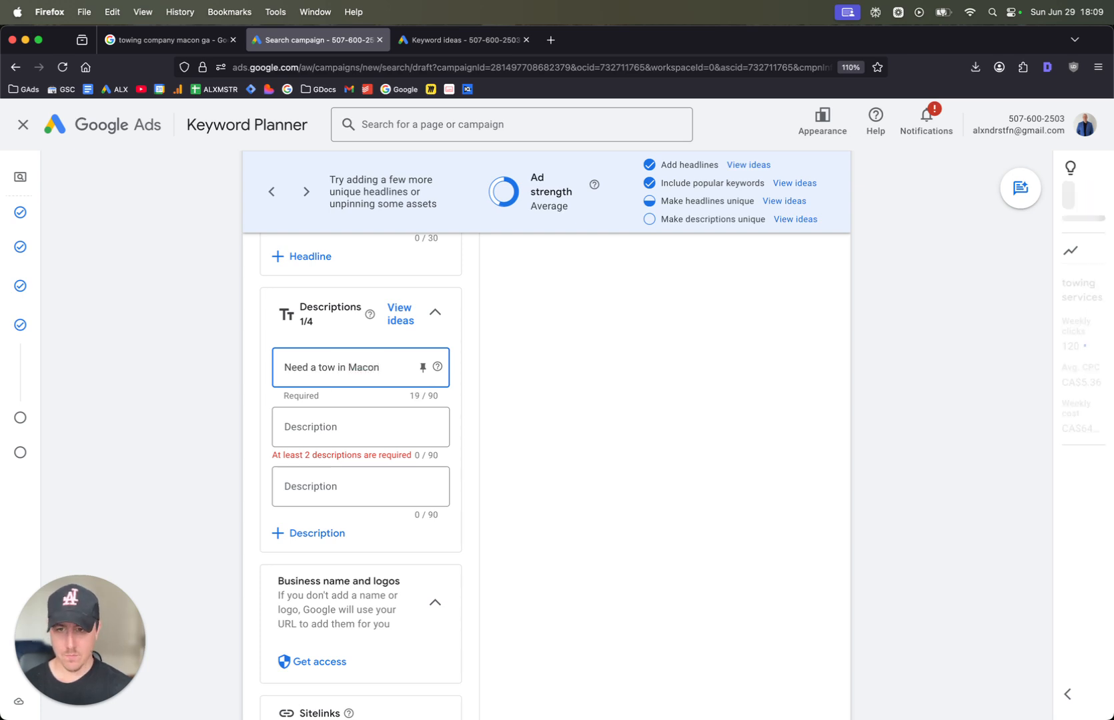
text(? We'll come)
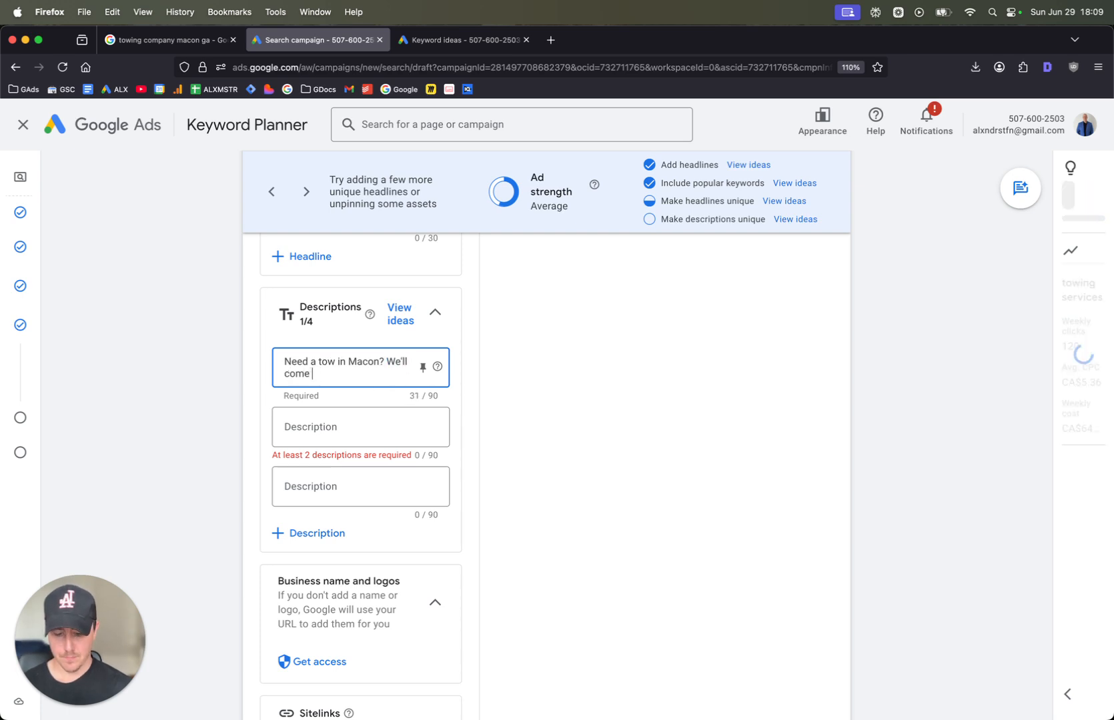
text( tow your vehicle. C)
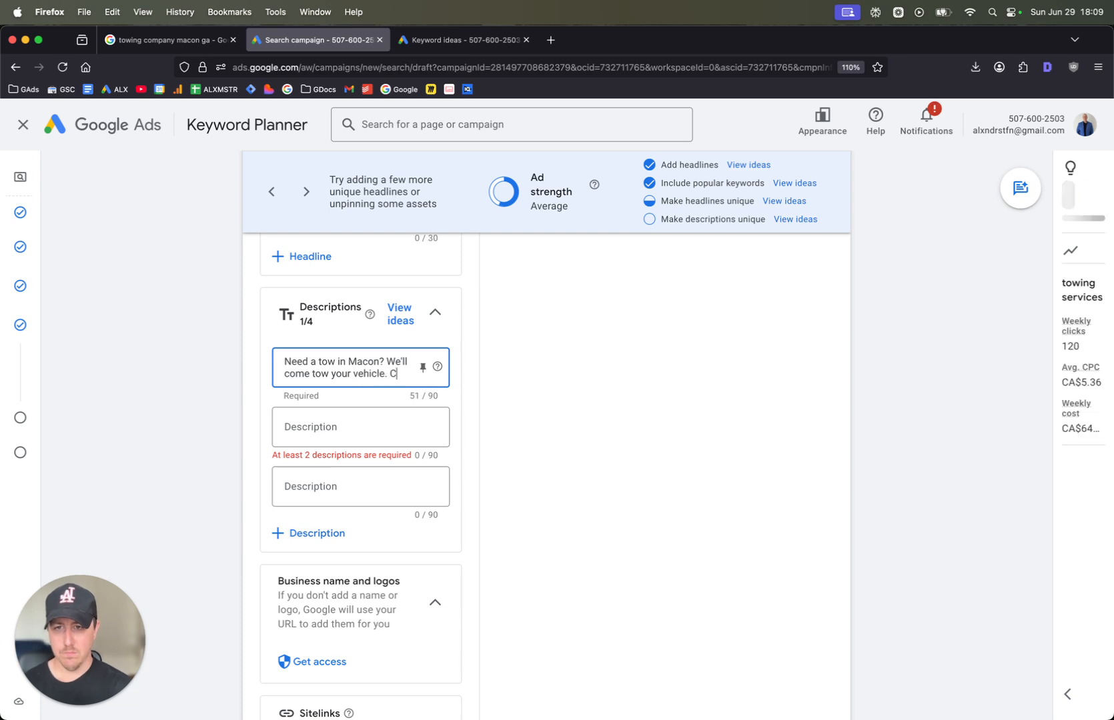
text(all us now.)
key(Tab)
key(Tab)
key(Tab)
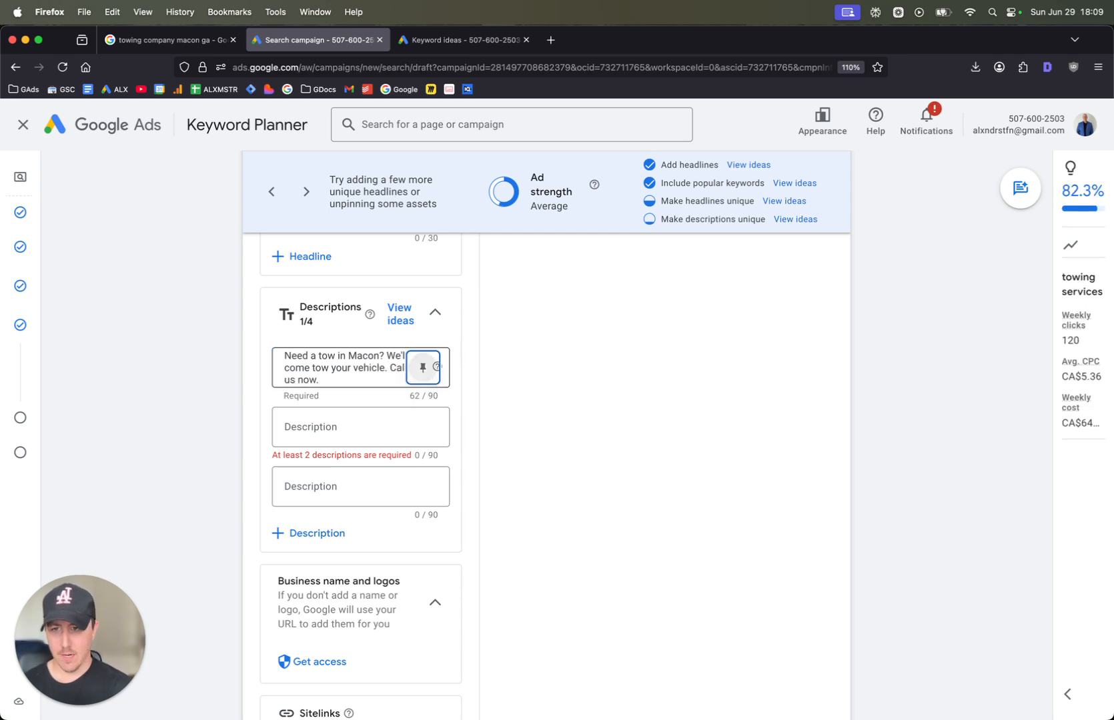
Enter "Towing services and tow trucks in Macon, GA. We can help you now. Give us a call." as the second description
text(Tow )
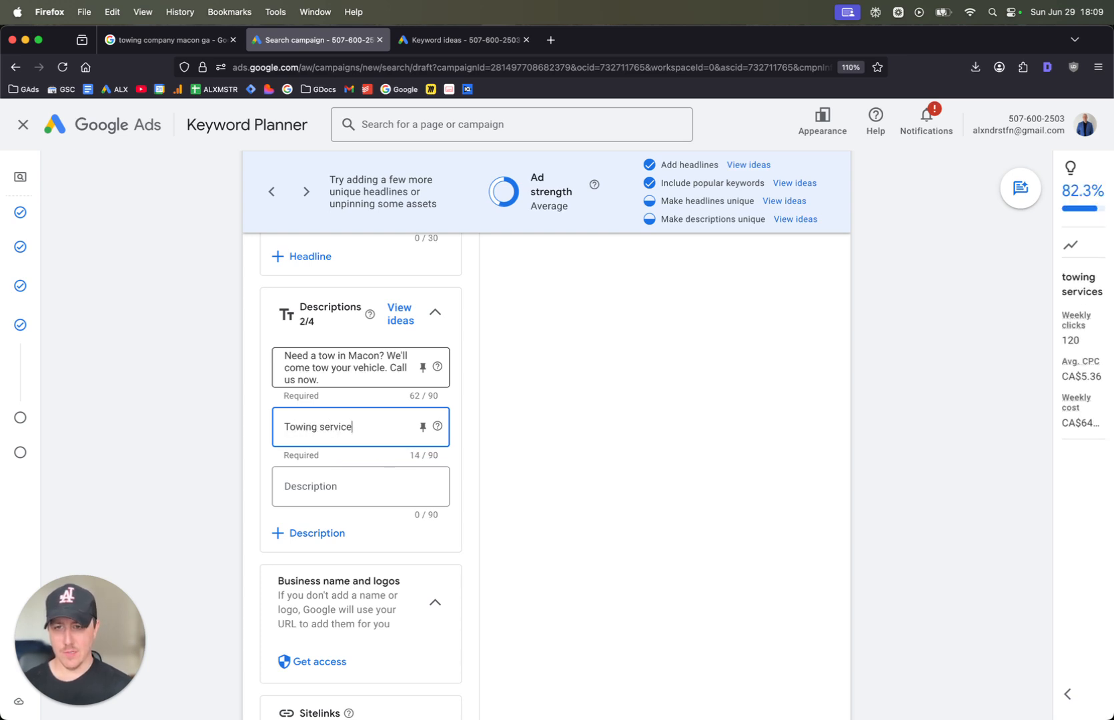
text(ing services and two )
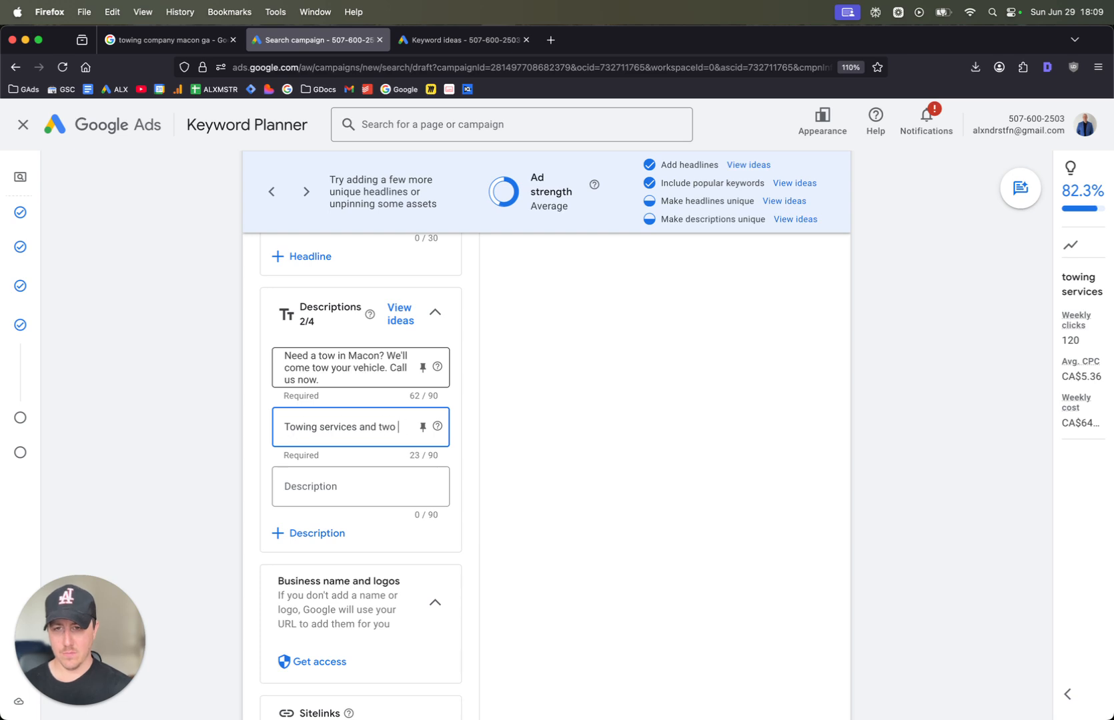
key(BackSpace)
key(BackSpace)
key(BackSpace)
text(ow trucks in ma)
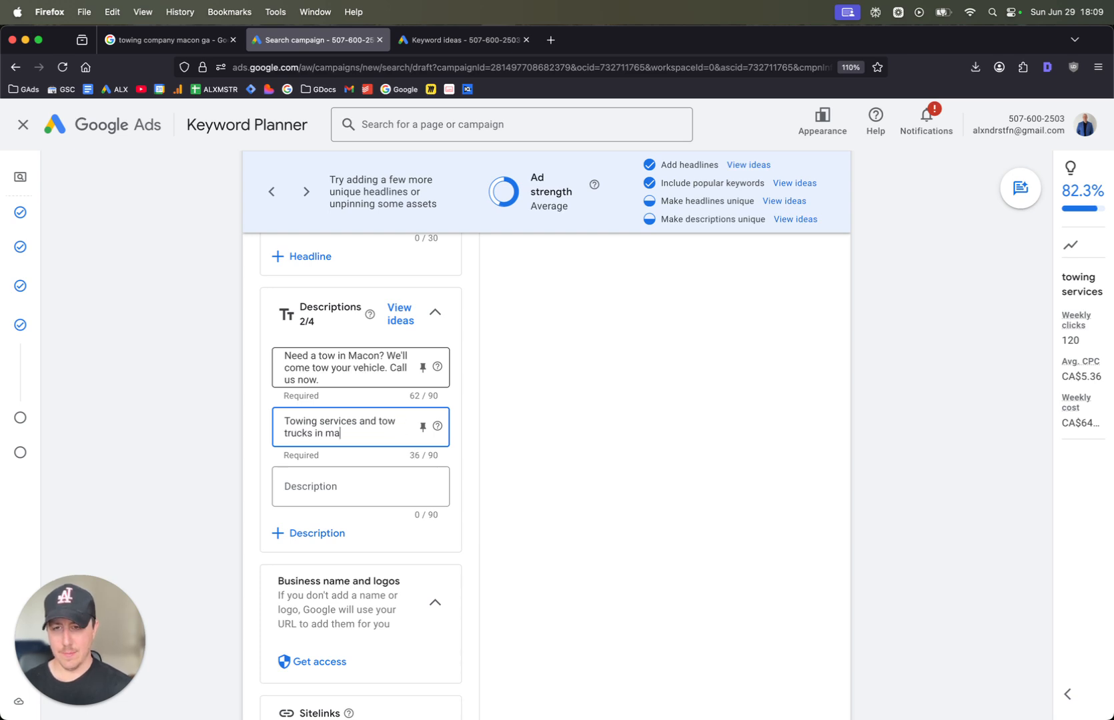
text(con)
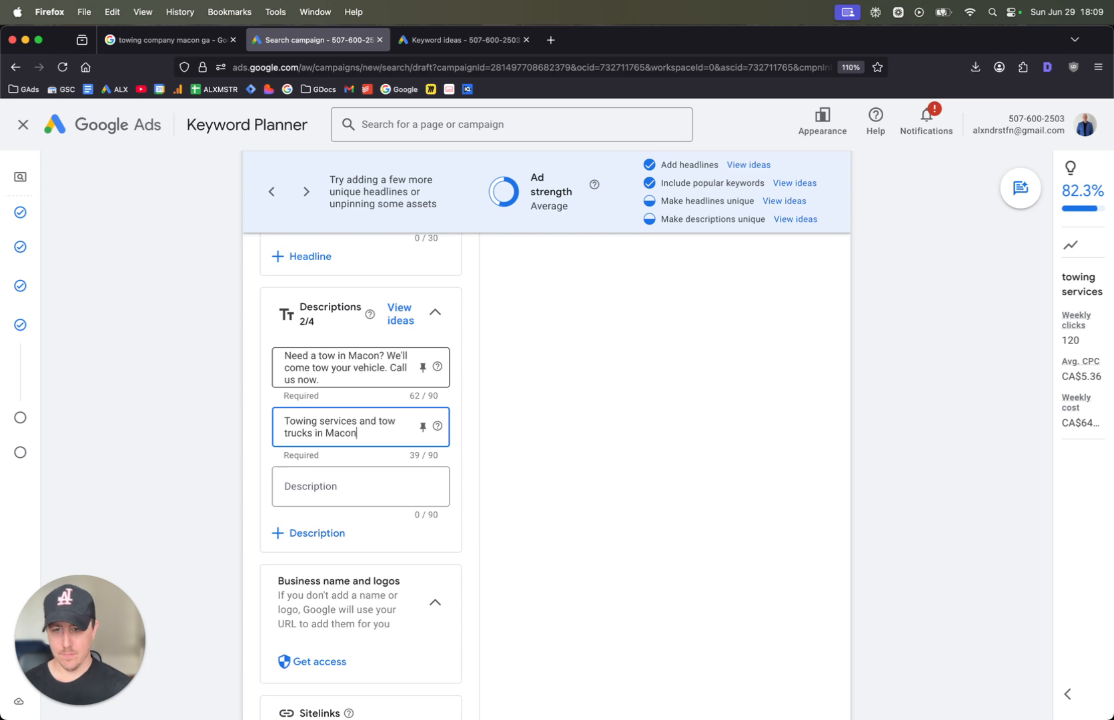
text(, GA. We can )
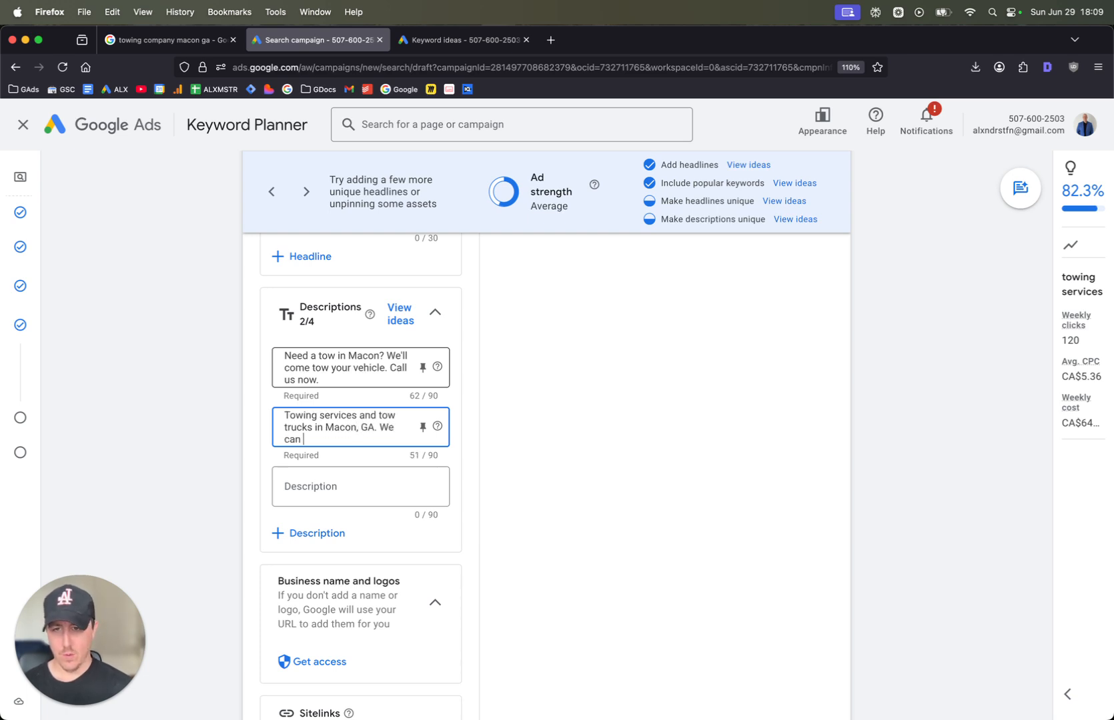
text(help you now. Gie u)
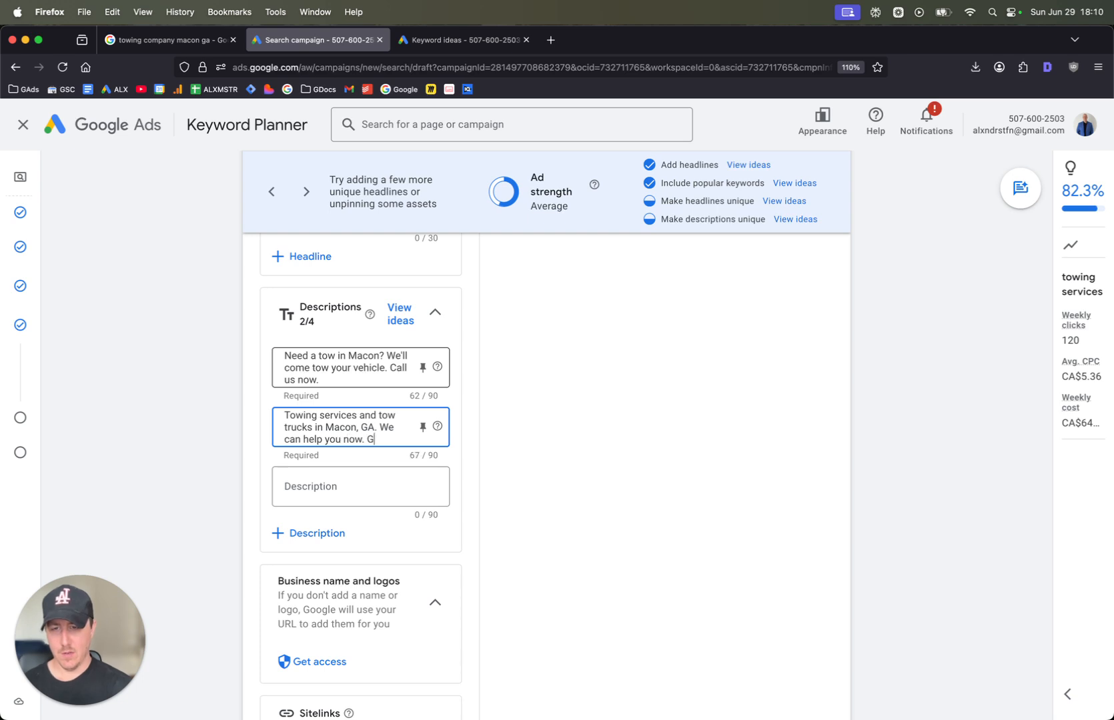
key(BackSpace)
text(ve us )
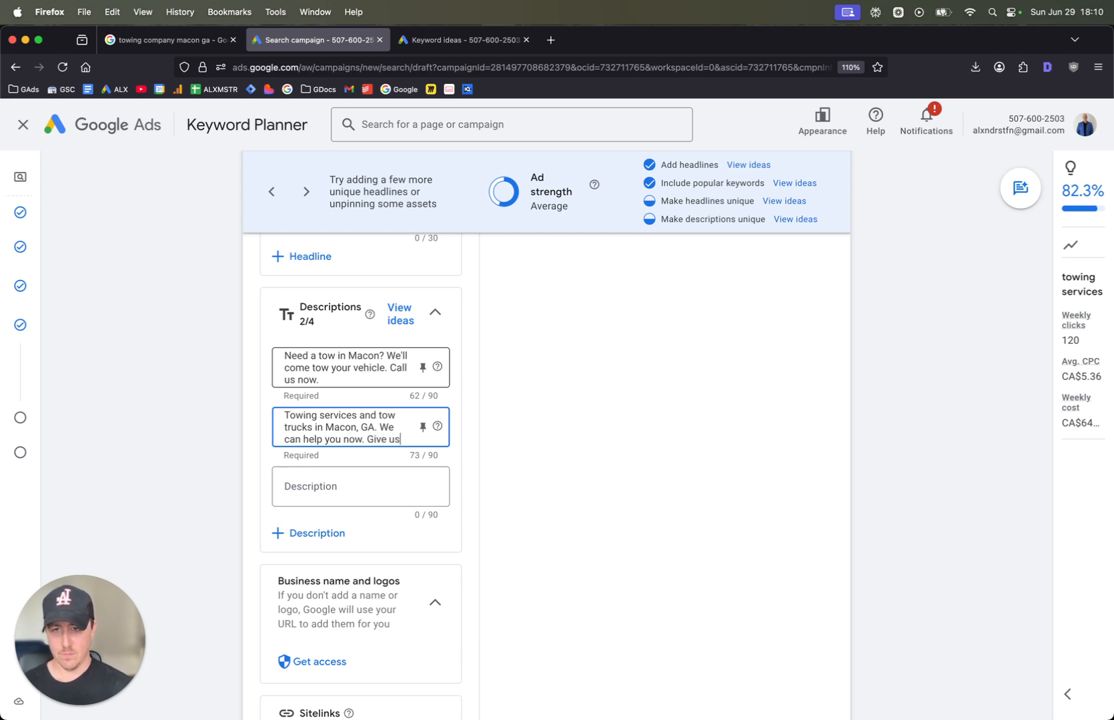
text(a)
key(BackSpace)
text(a call.)
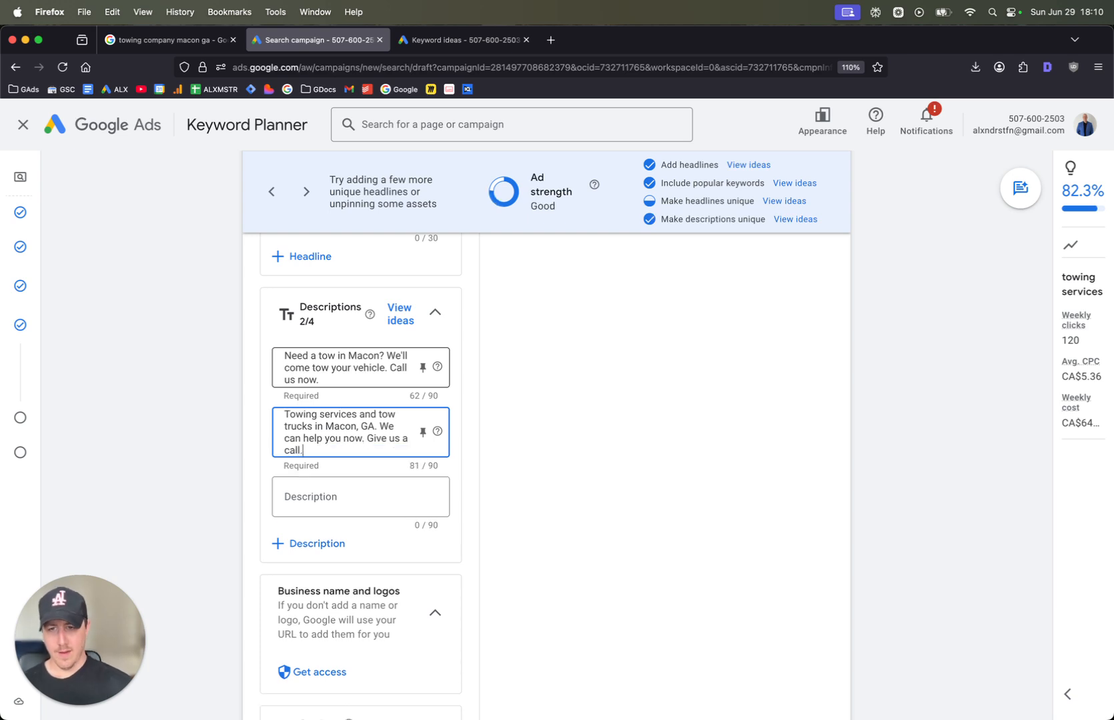
Look over the remaining description field, the business name and logo section, and the suggested sitelinks for the campaign
scroll(370, 321, down, 3)
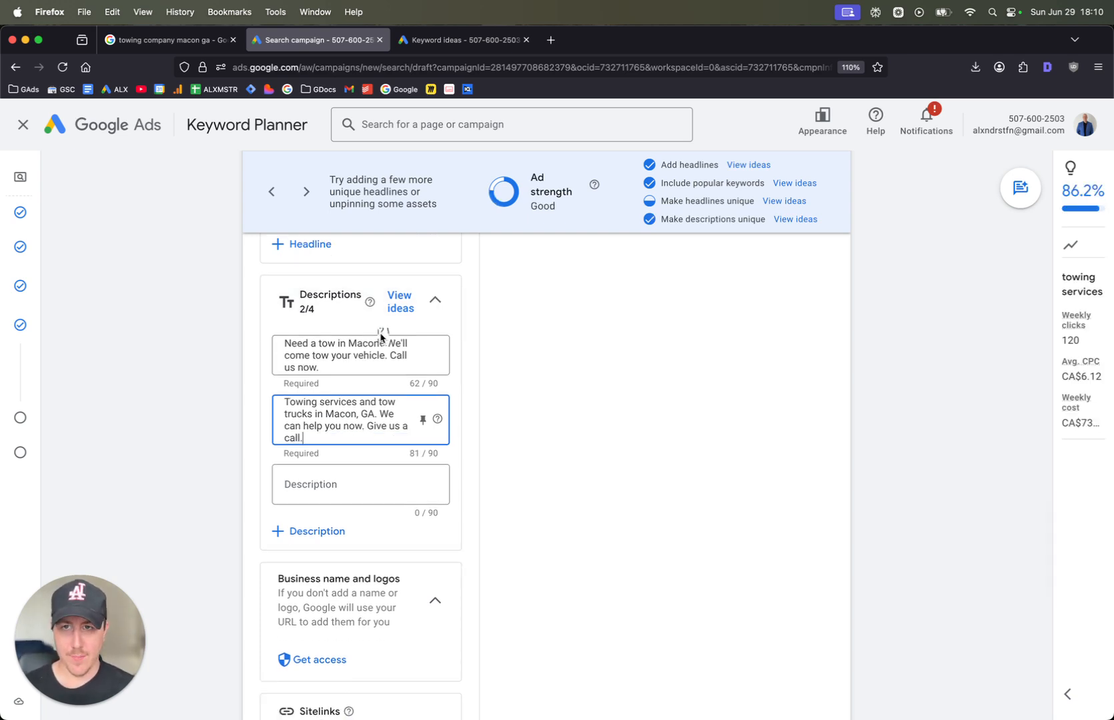
scroll(428, 433, down, 2)
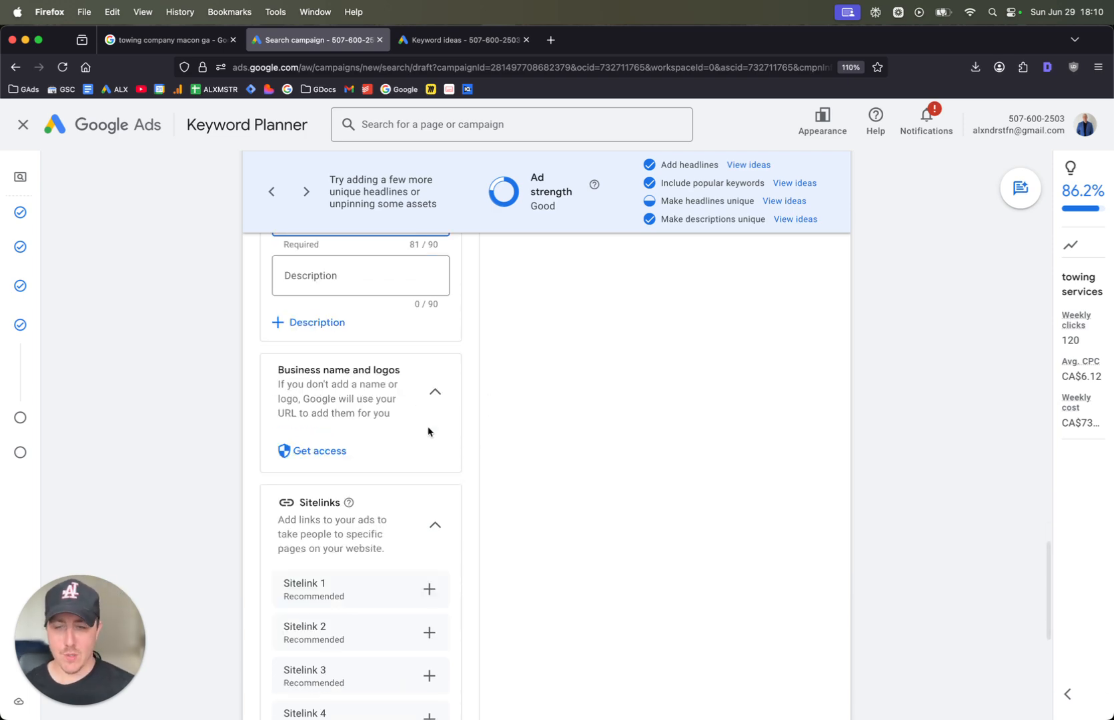
scroll(423, 428, up, 4)
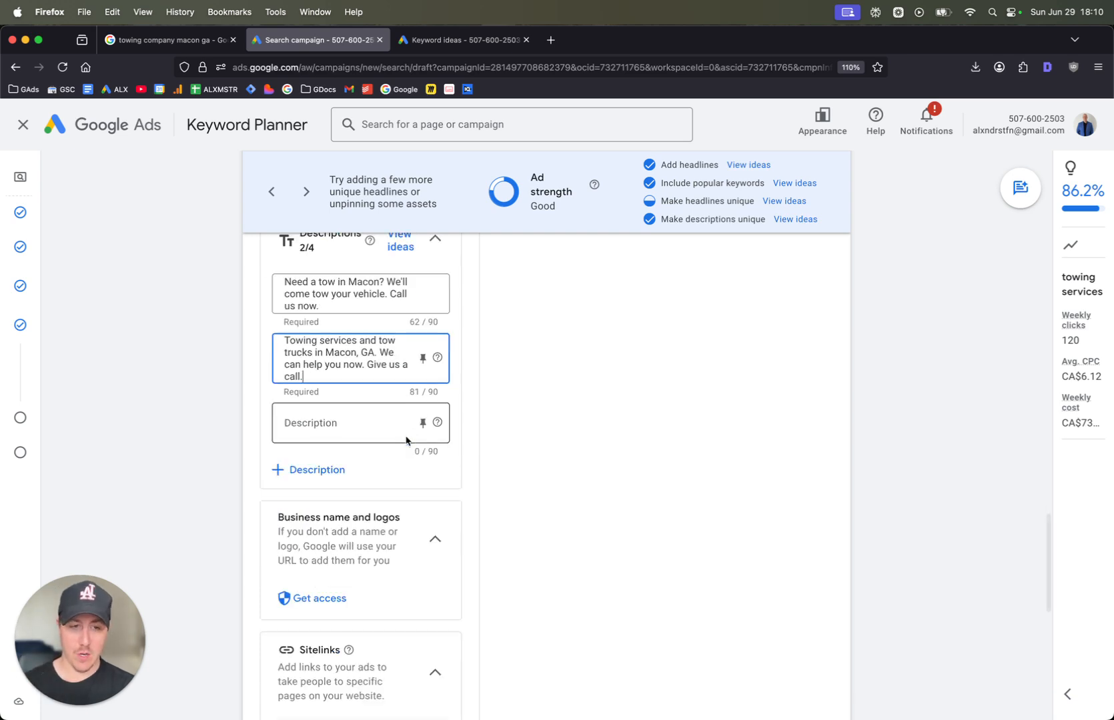
scroll(408, 427, down, 5)
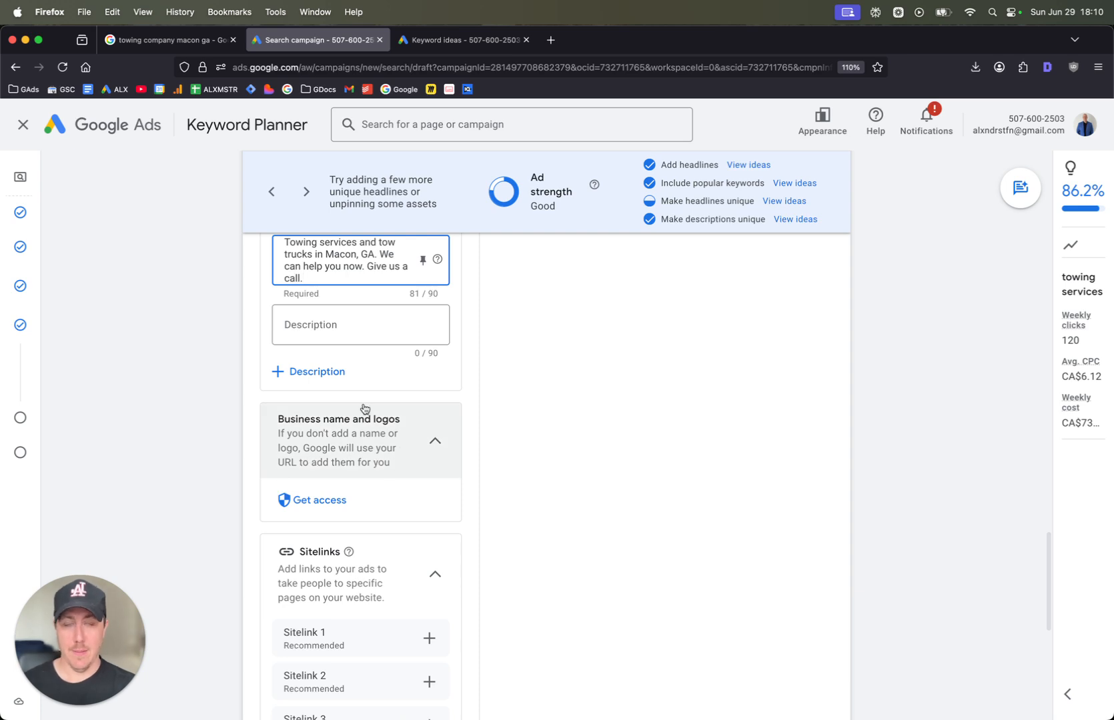
scroll(384, 450, down, 2)
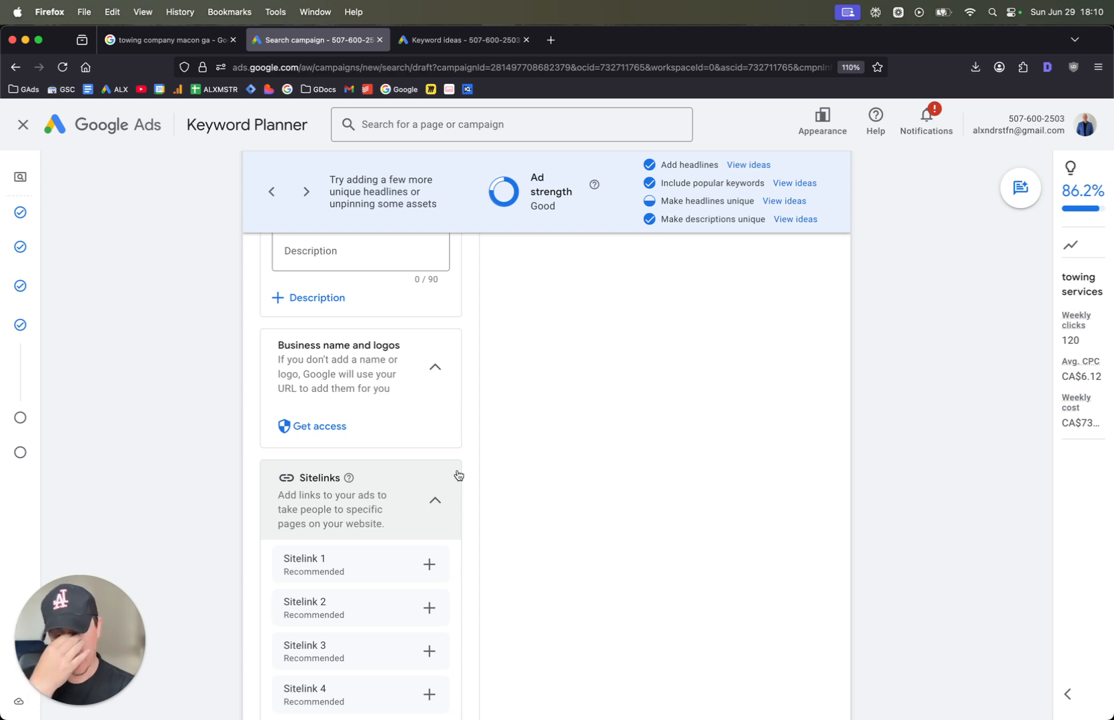
scroll(533, 507, down, 5)
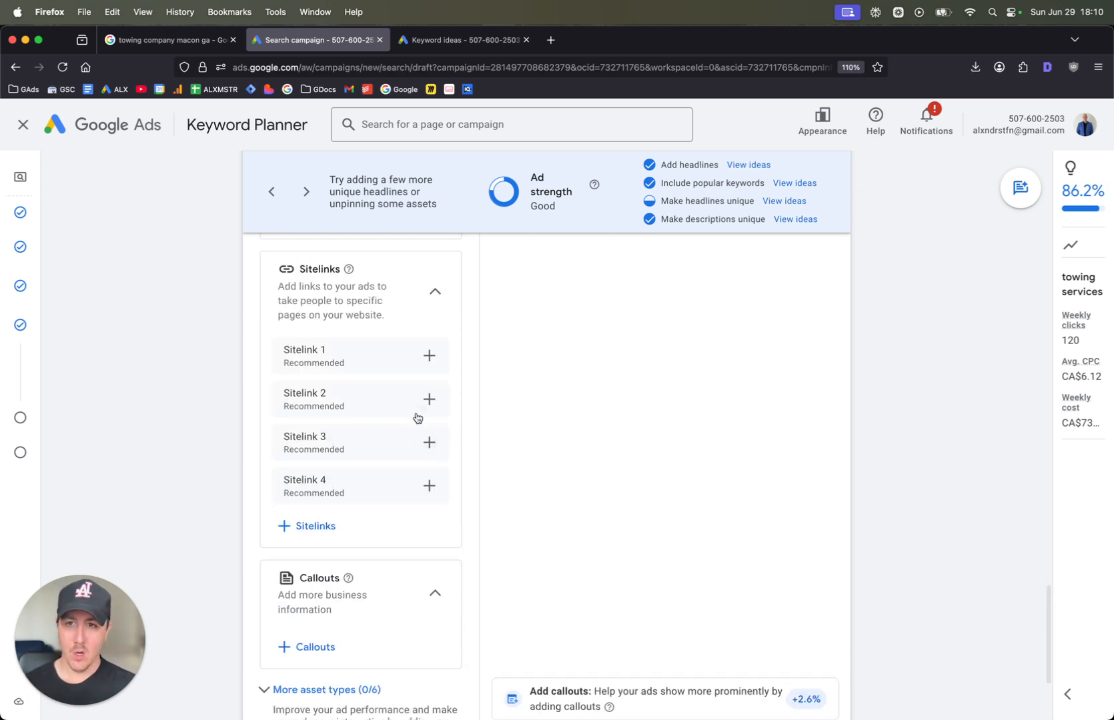
click(314, 525)
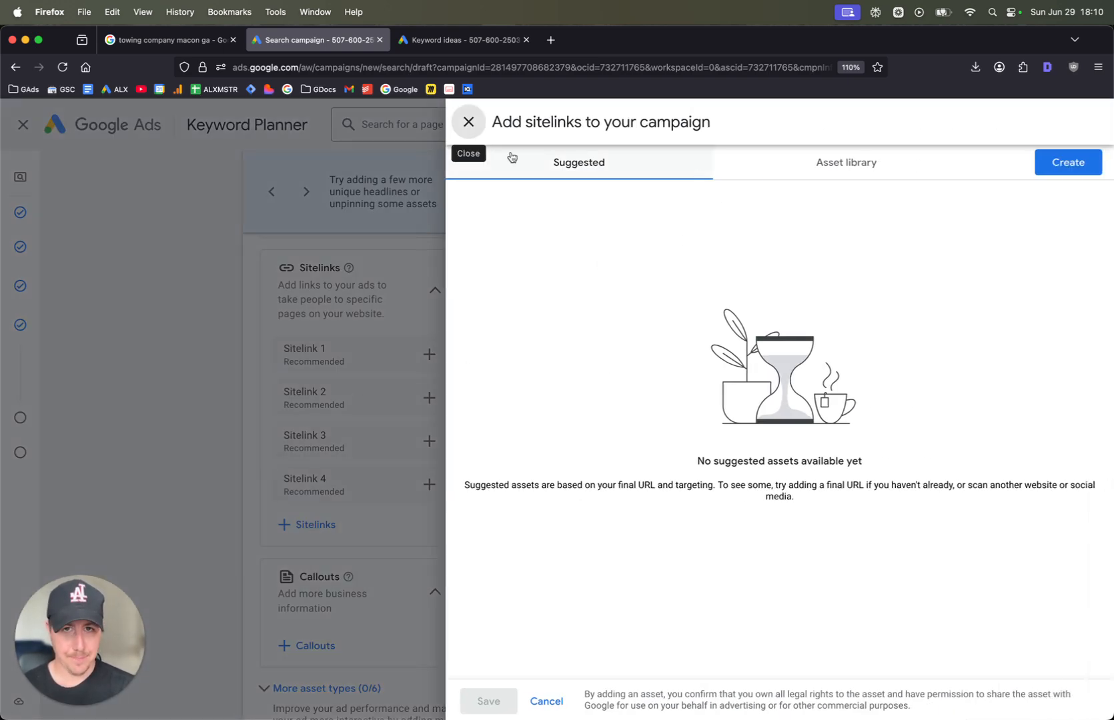
click(468, 121)
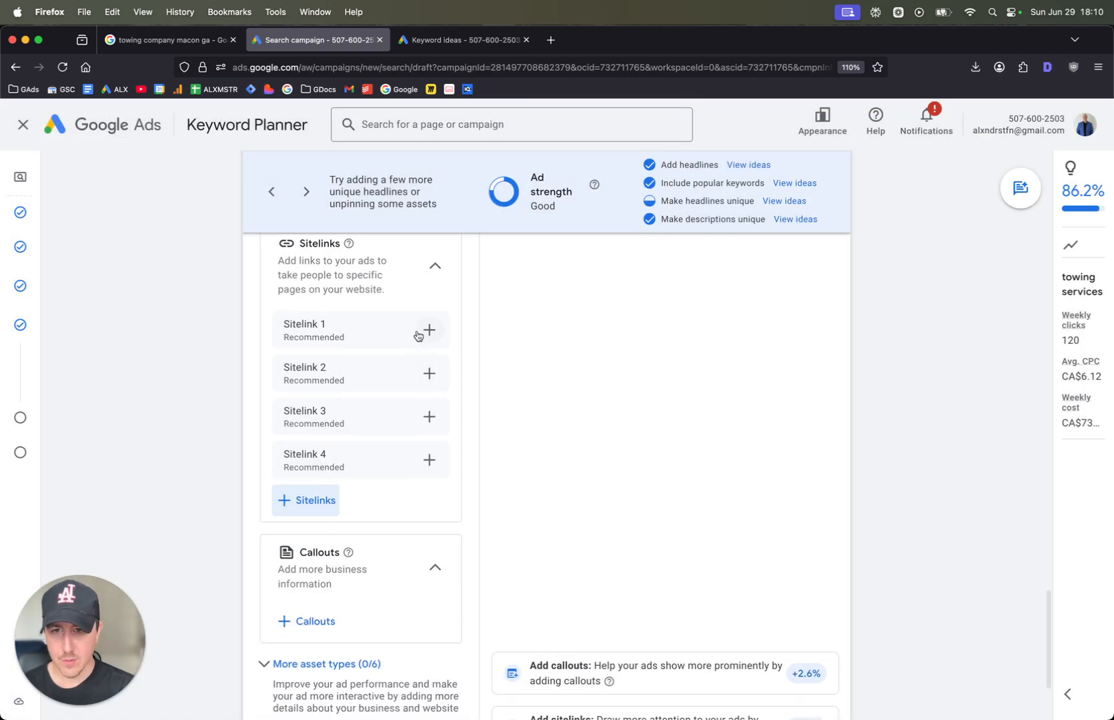
Try out "Prices" and "Reviews" as texts for two new campaign sitelinks and discard the drafts
click(317, 500)
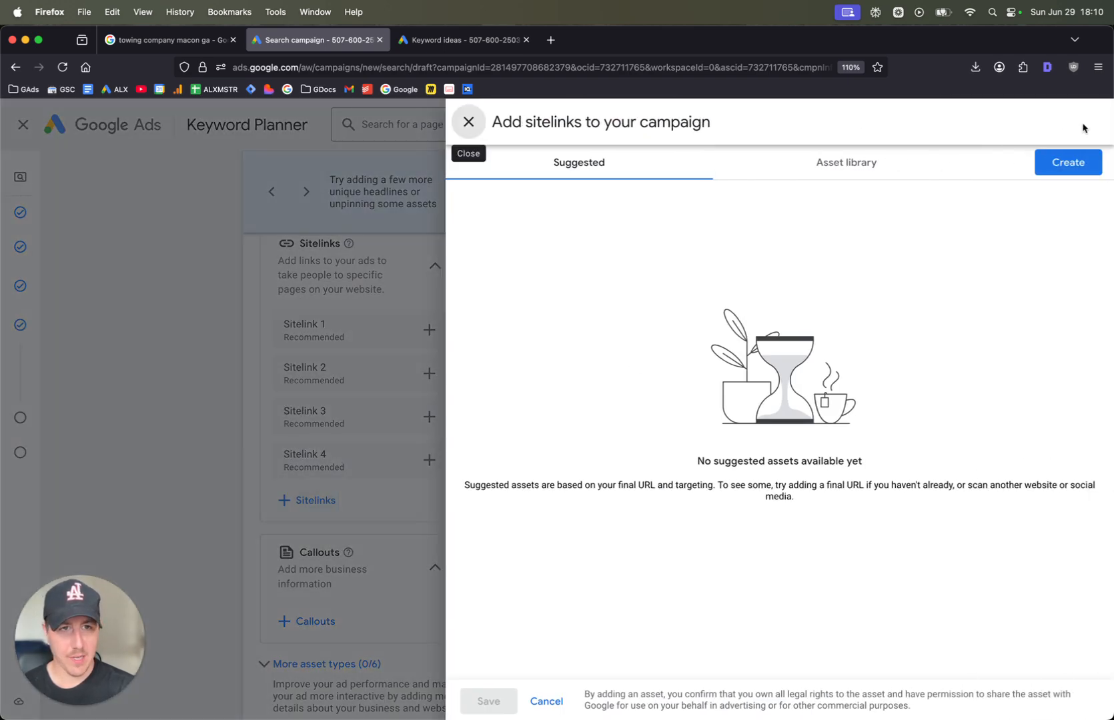
click(1039, 170)
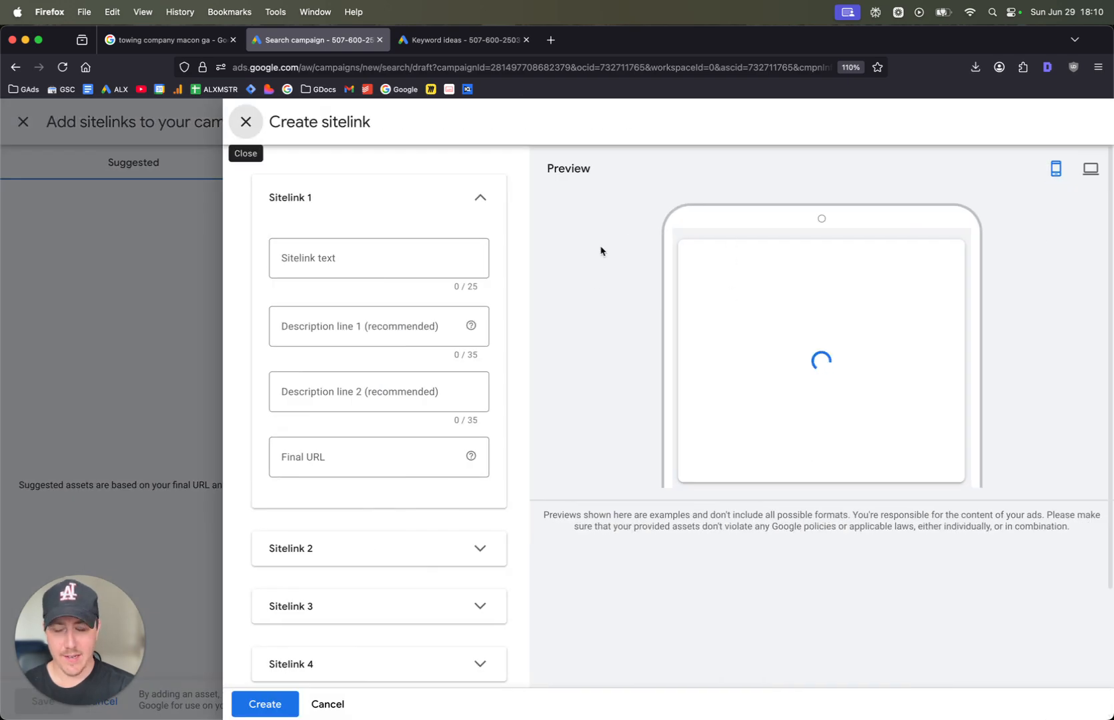
click(378, 250)
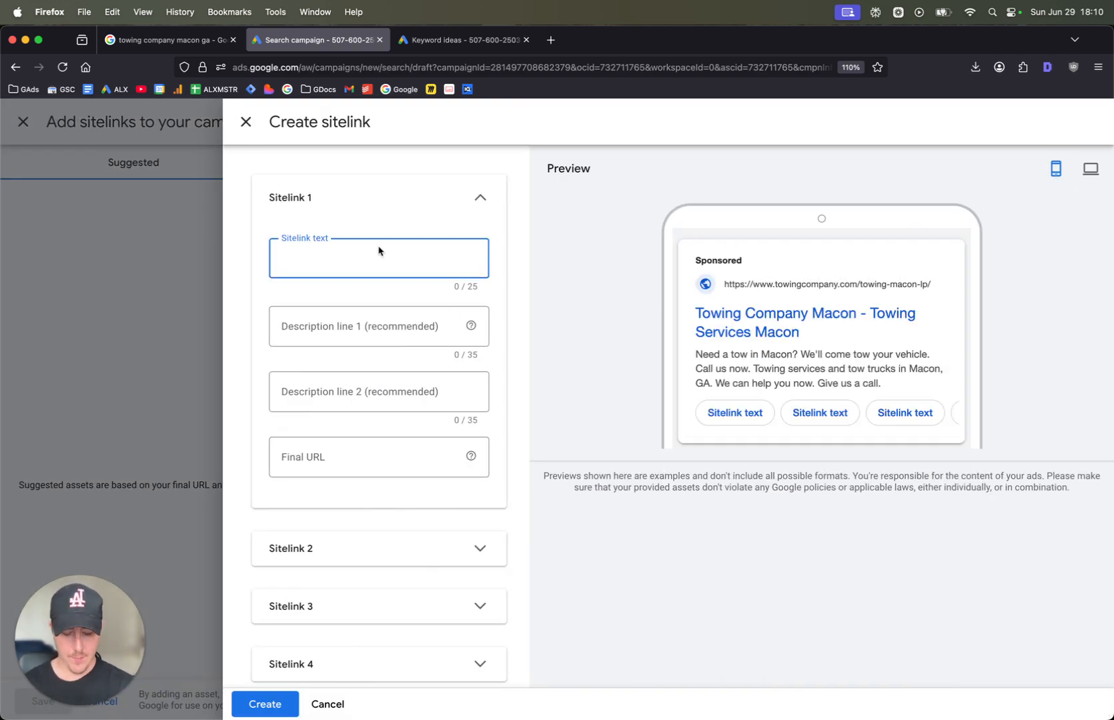
text(Prices)
click(338, 547)
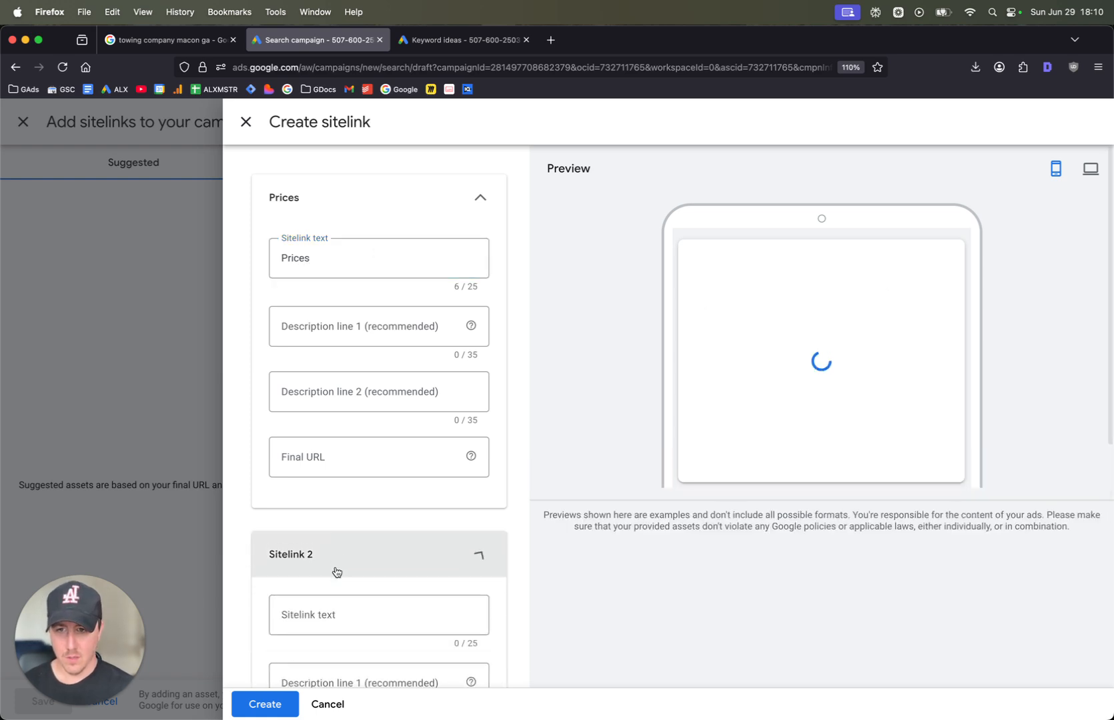
click(335, 612)
text(views)
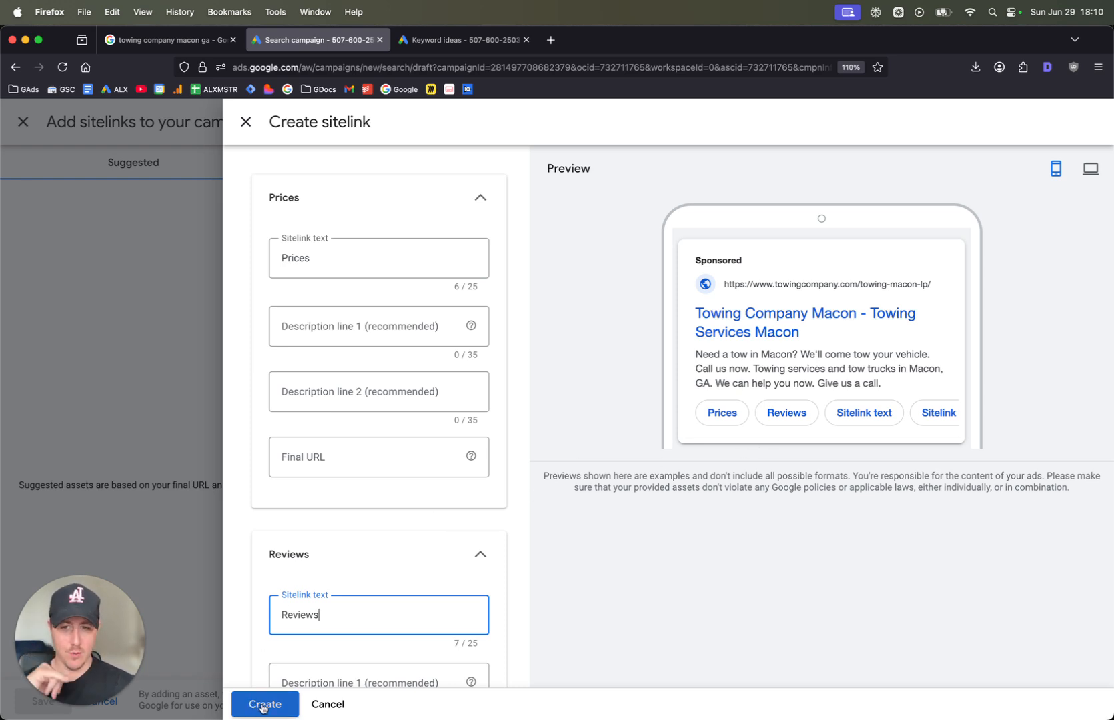
click(325, 706)
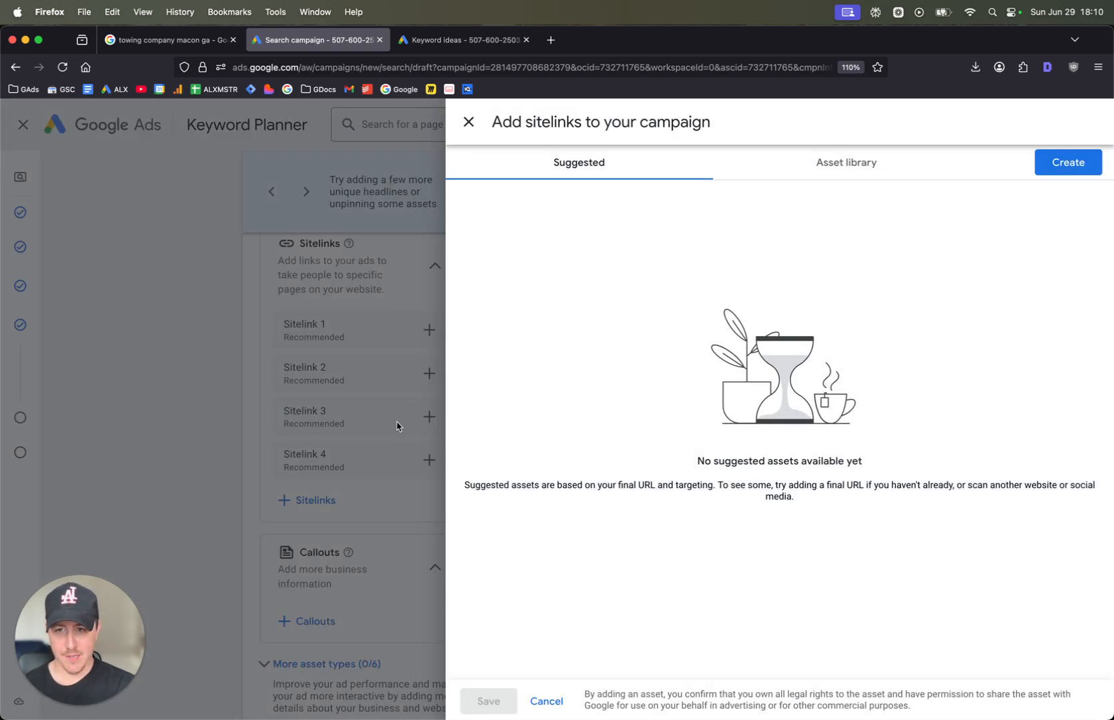
click(468, 122)
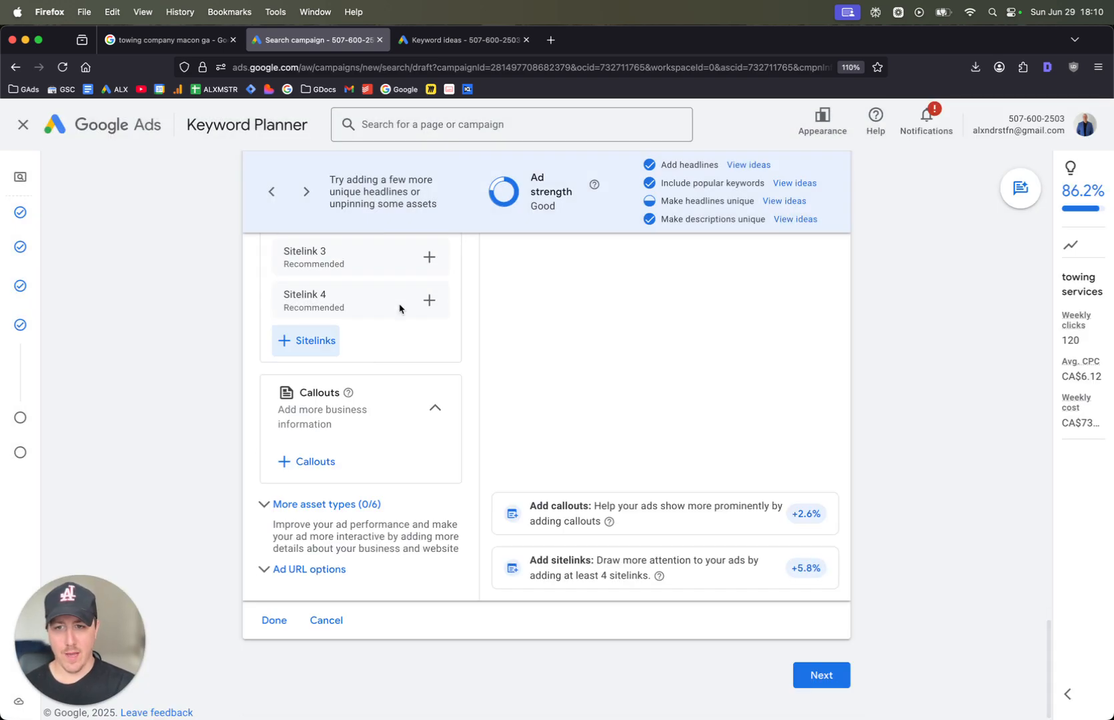
Start new campaign-level callouts with "We come to you." as the first callout text
click(315, 471)
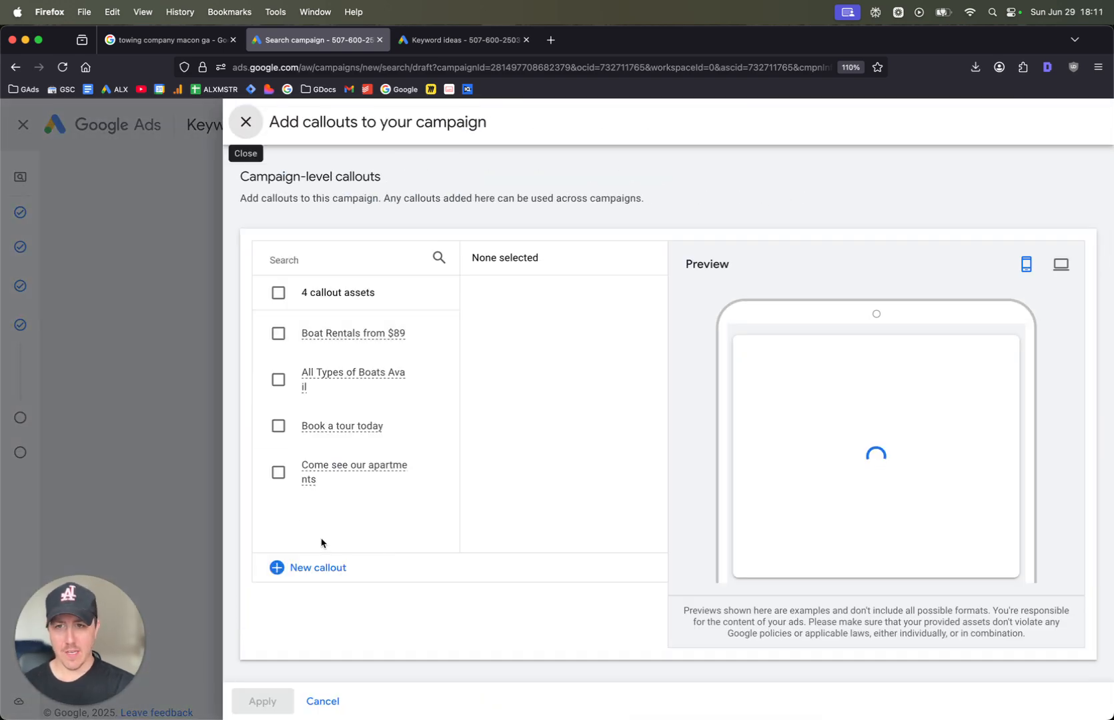
click(315, 568)
click(376, 299)
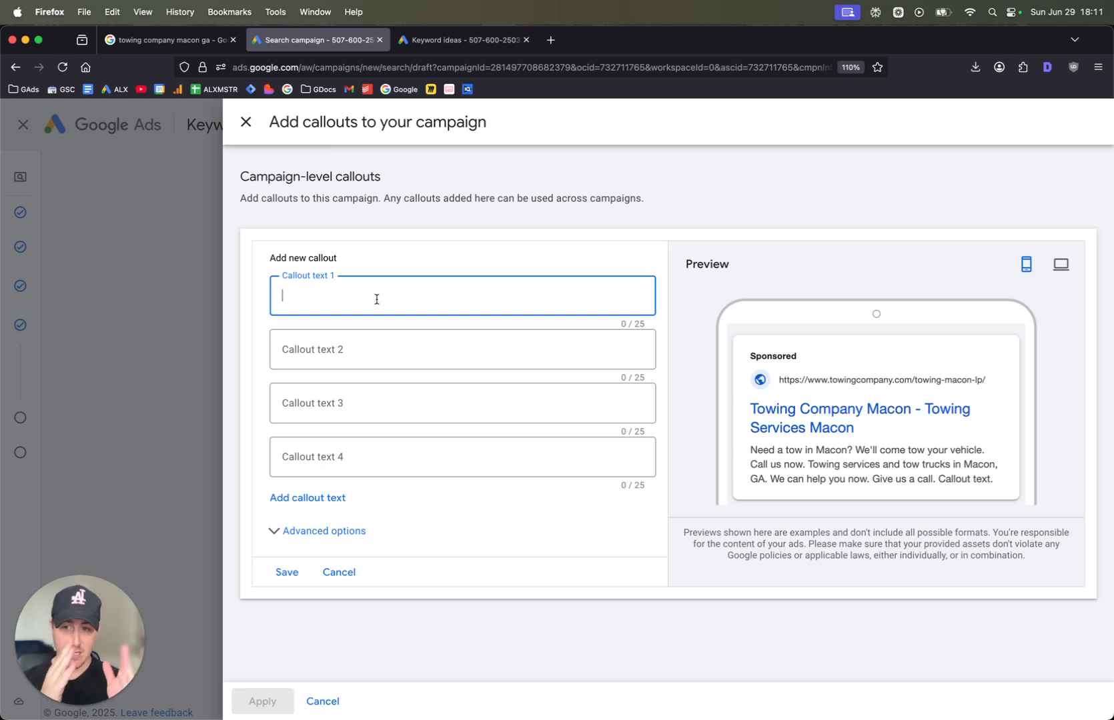
text(W)
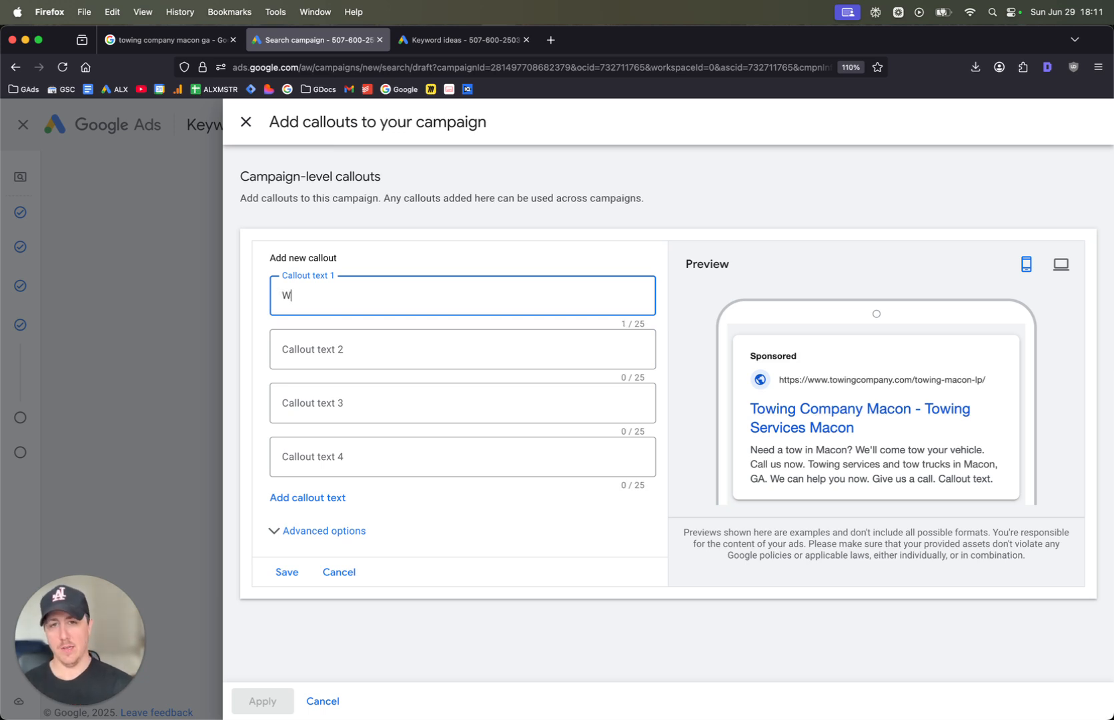
text(e come to you.)
key(Tab)
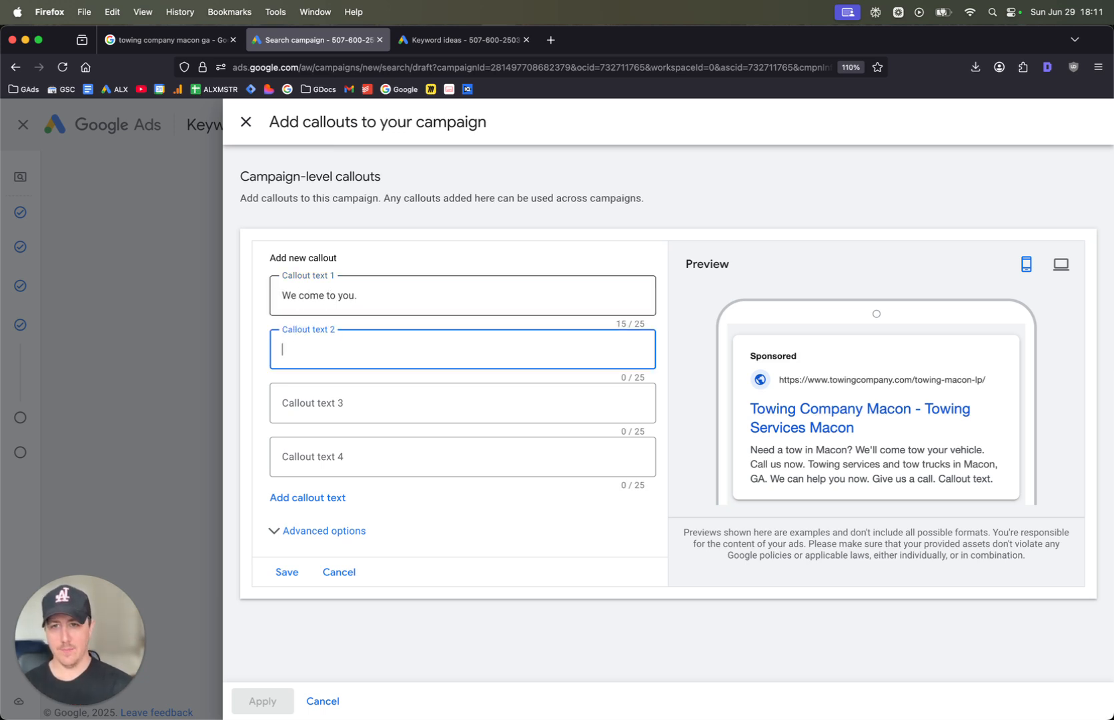
Try "Serving all of Macon." and "Emergency towing service" as the second and third callout texts and discard the unsaved callouts
text(Serving all of)
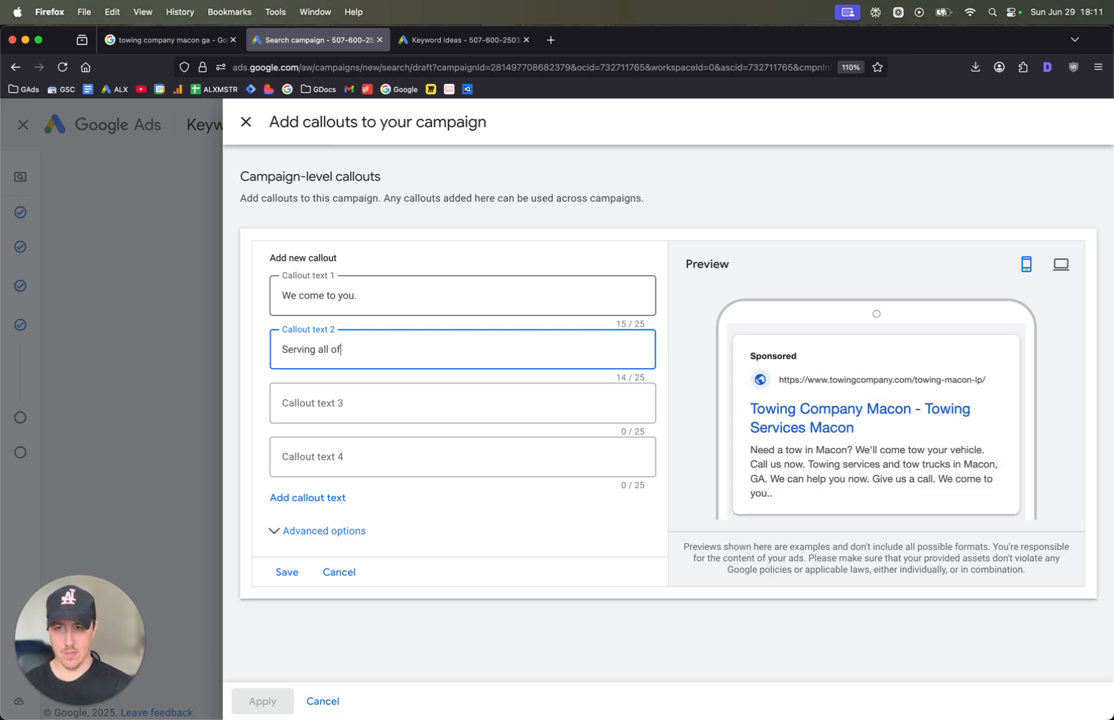
text( Maco)
key(Tab)
key(Tab)
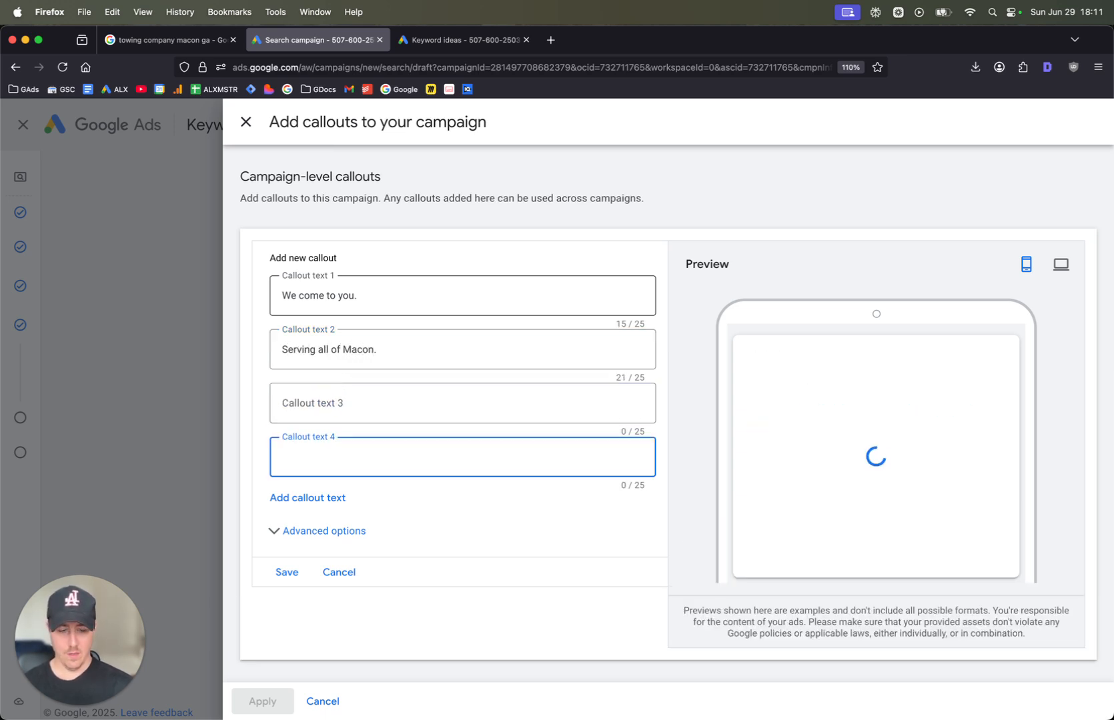
click(337, 414)
text(Emergency)
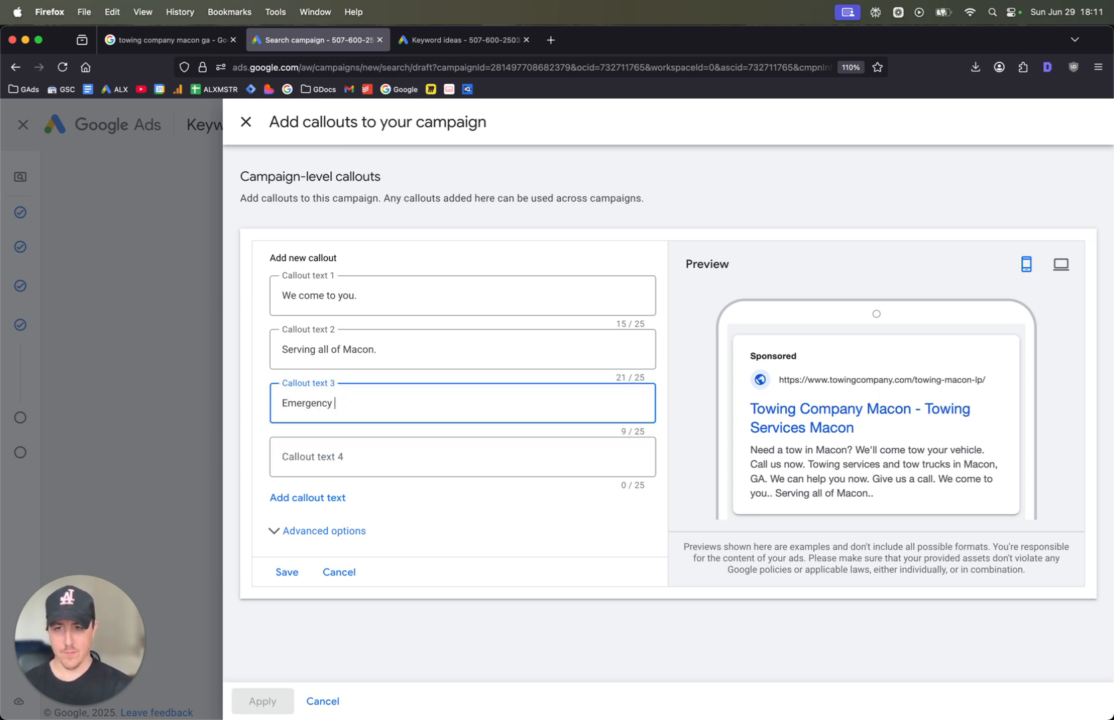
text( towing service)
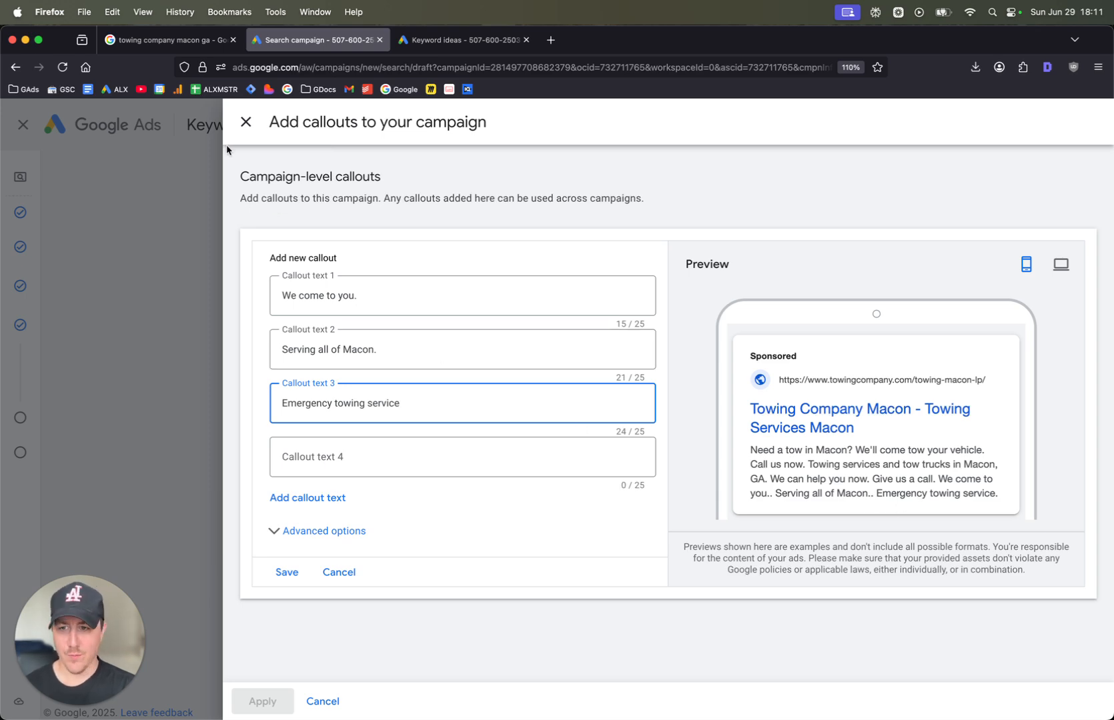
click(246, 122)
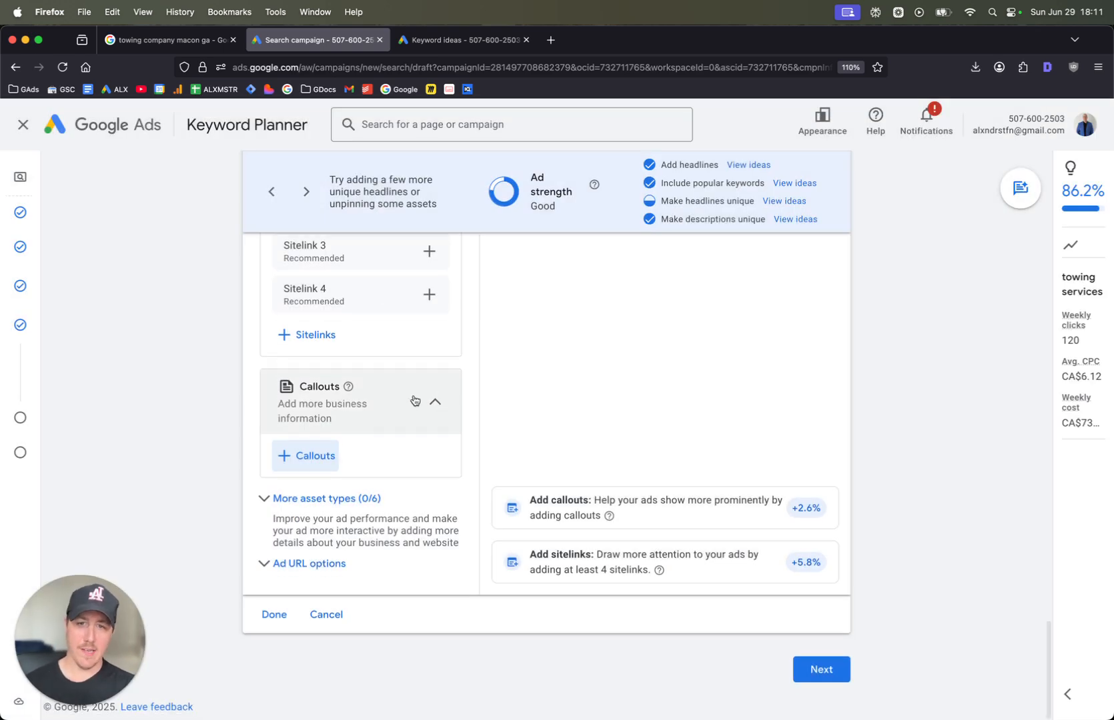
Expand the additional asset types and look through promotions, prices, structured snippets, lead forms and apps
scroll(466, 400, up, 4)
scroll(484, 403, down, 10)
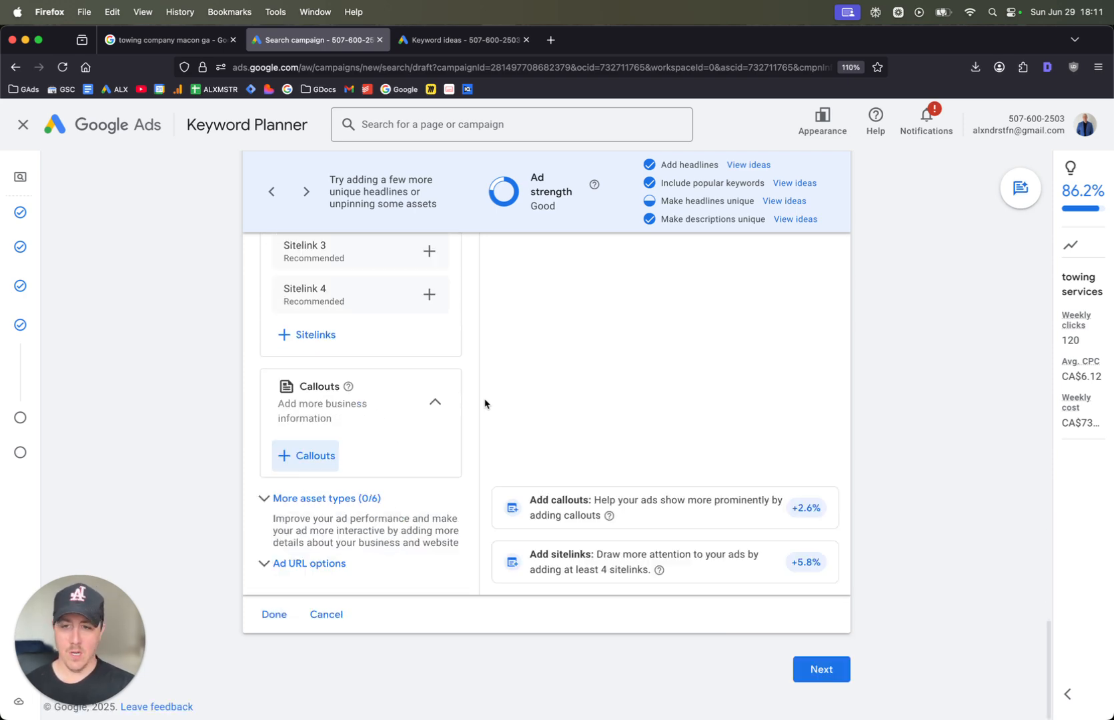
click(275, 505)
scroll(279, 505, down, 3)
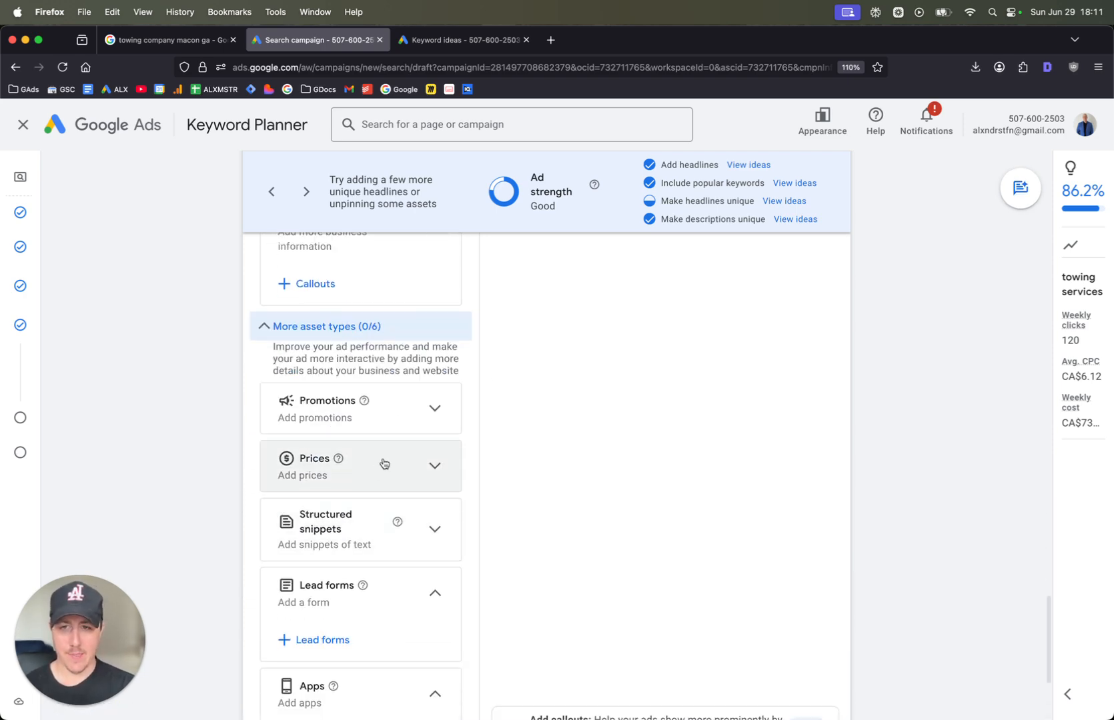
scroll(434, 467, down, 3)
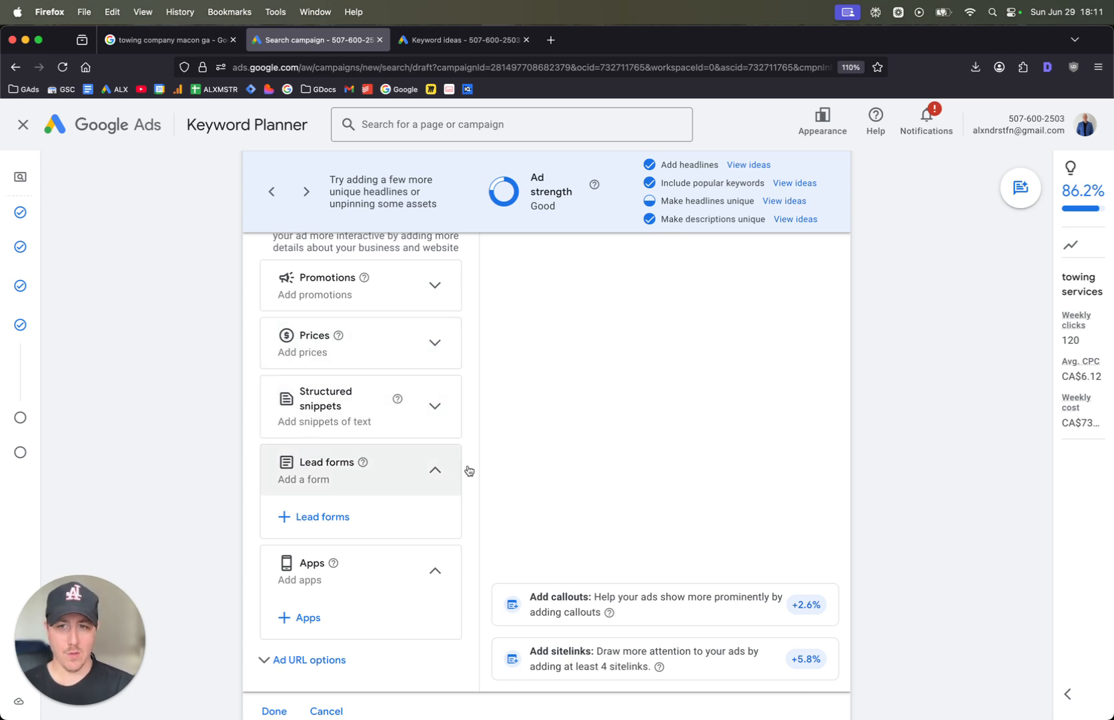
Review the remaining asset types without adding any and continue to the campaign's budget settings
scroll(360, 380, down, 2)
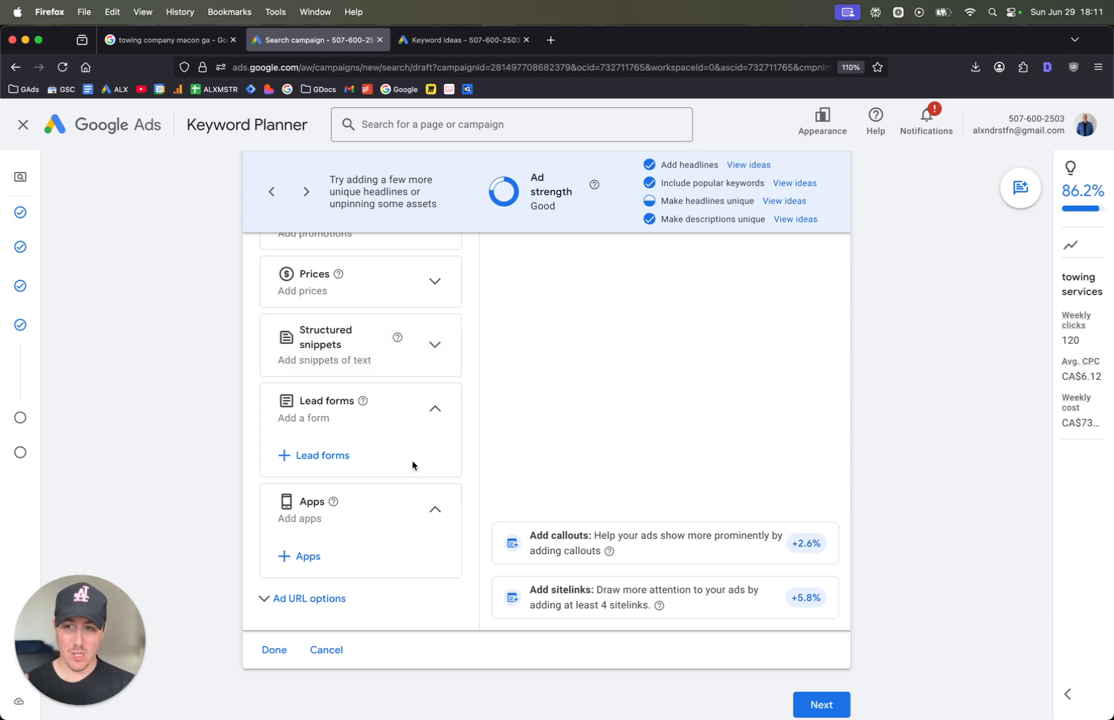
scroll(390, 563, up, 2)
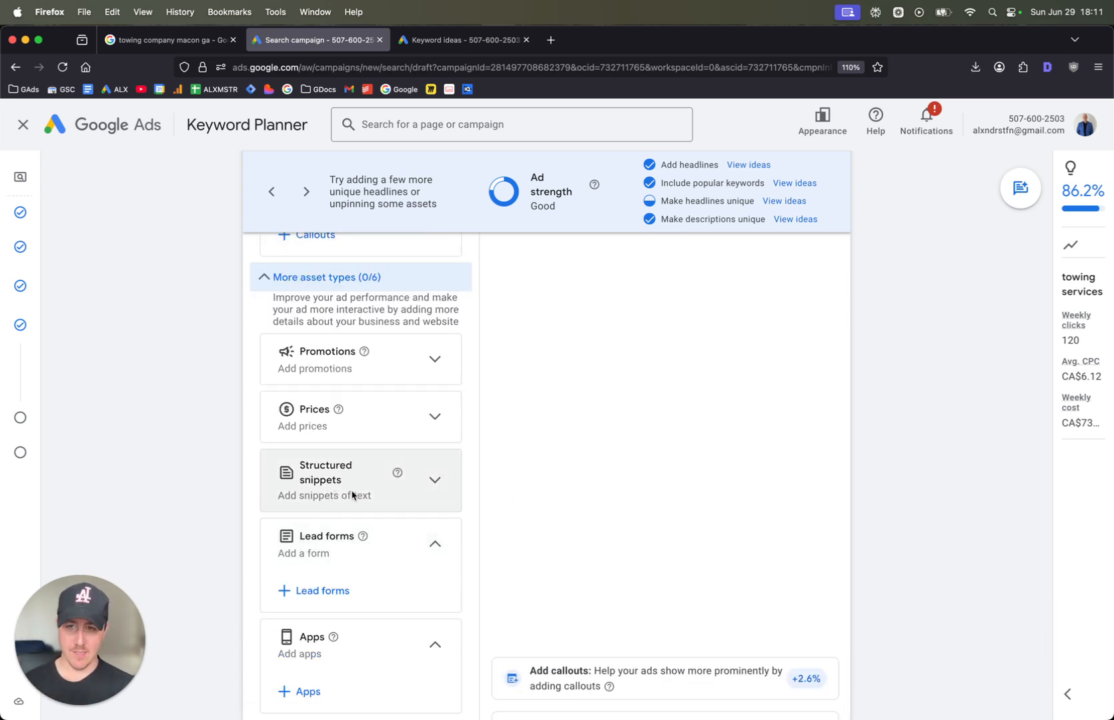
scroll(350, 491, down, 2)
scroll(262, 620, down, 1)
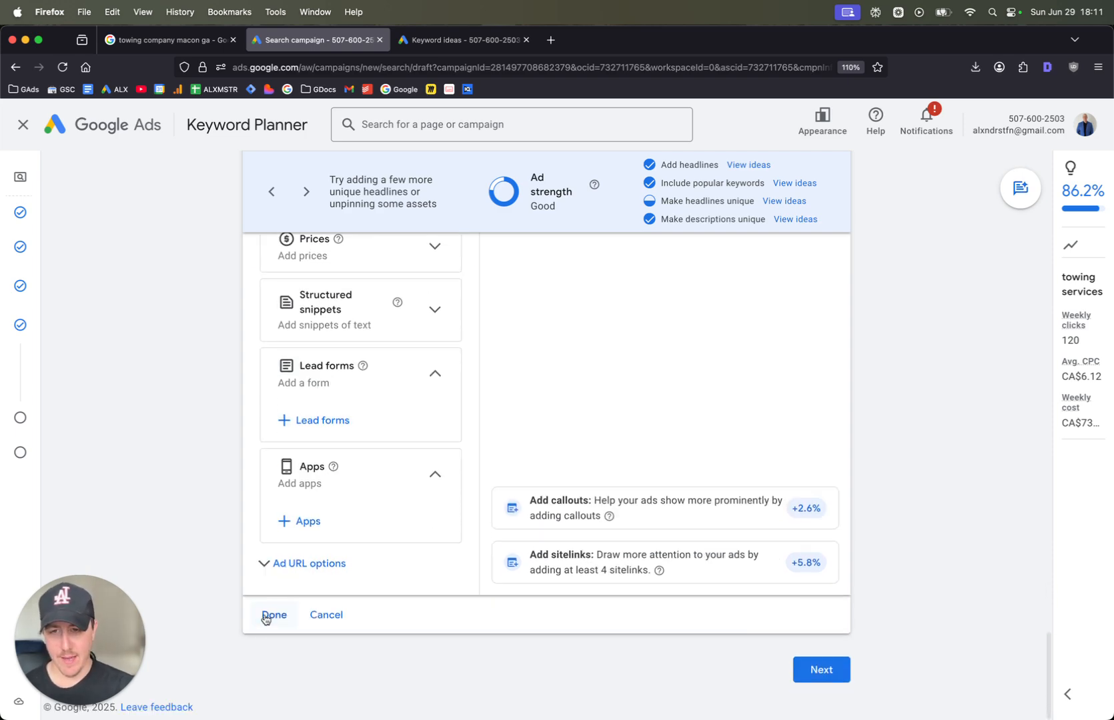
scroll(295, 515, up, 20)
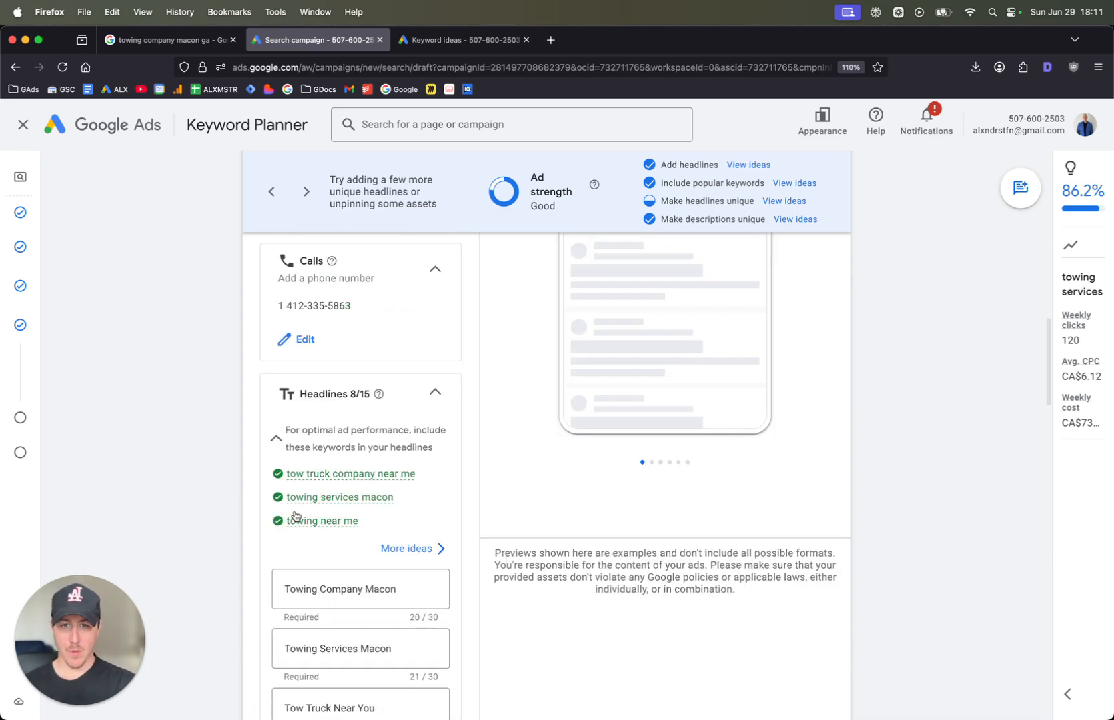
scroll(295, 512, down, 20)
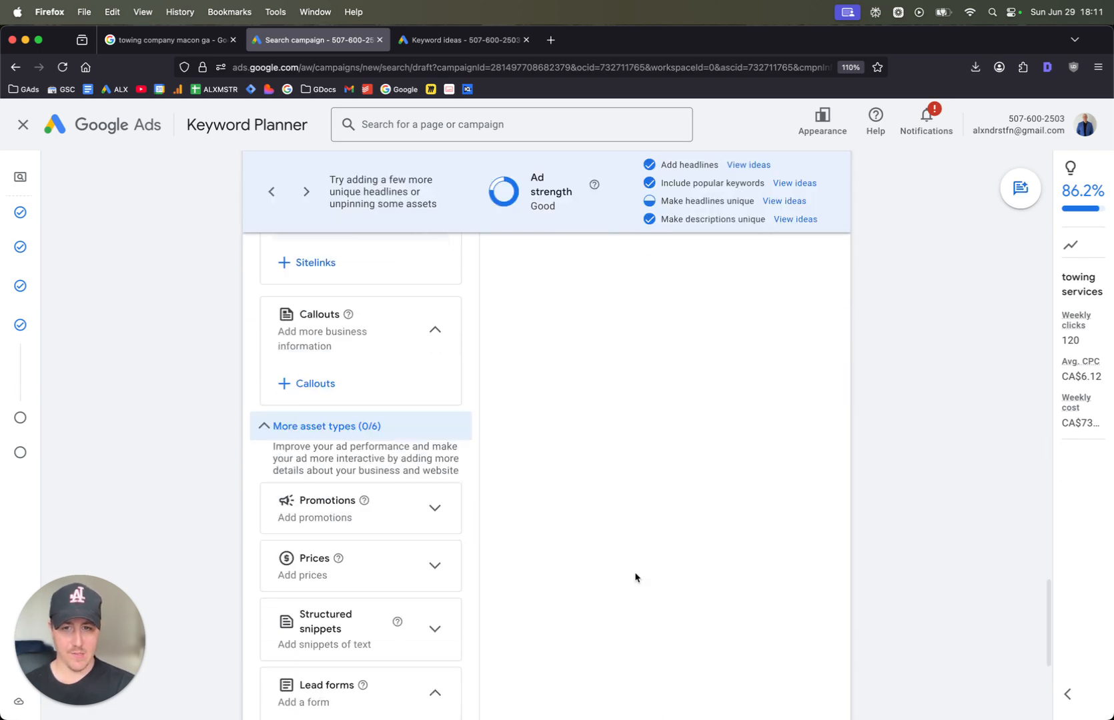
click(823, 671)
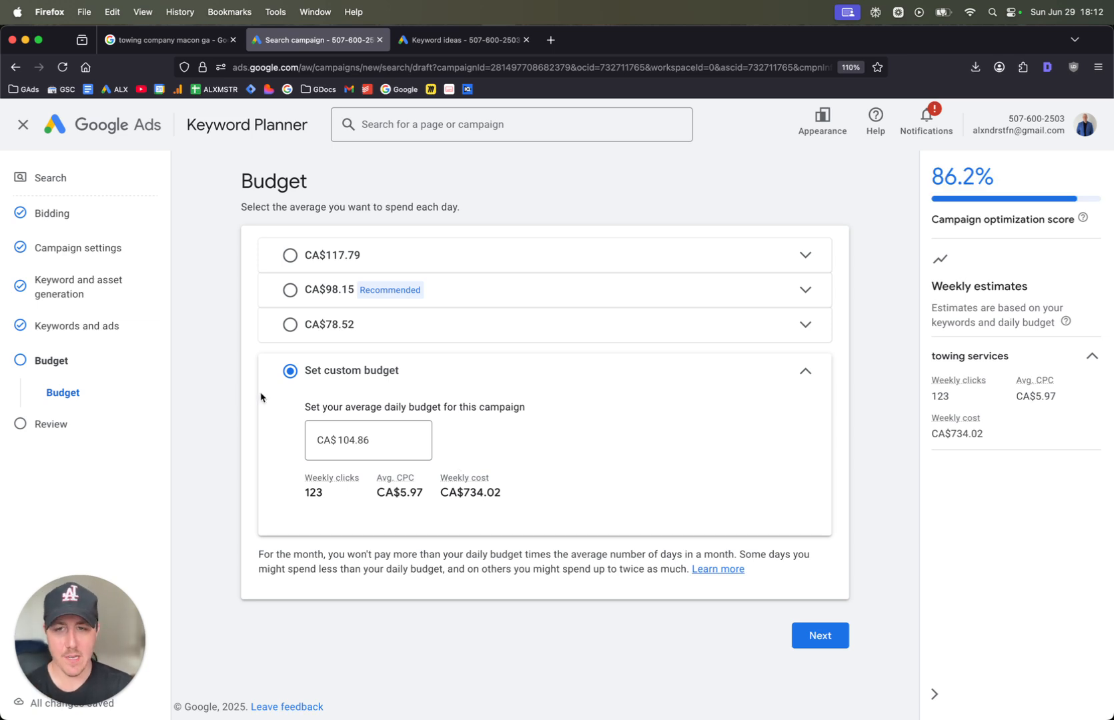
Check the top of page bid ranges in the keyword ideas and set the custom average daily budget to CA$0.01
double_click(361, 440)
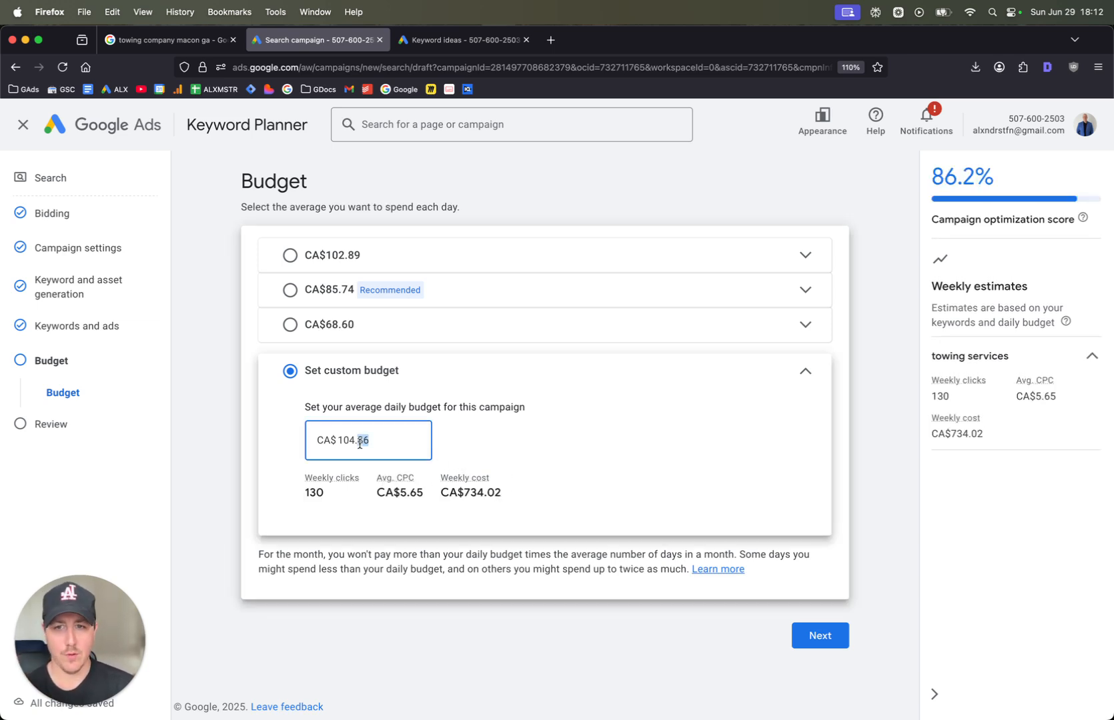
triple_click(360, 444)
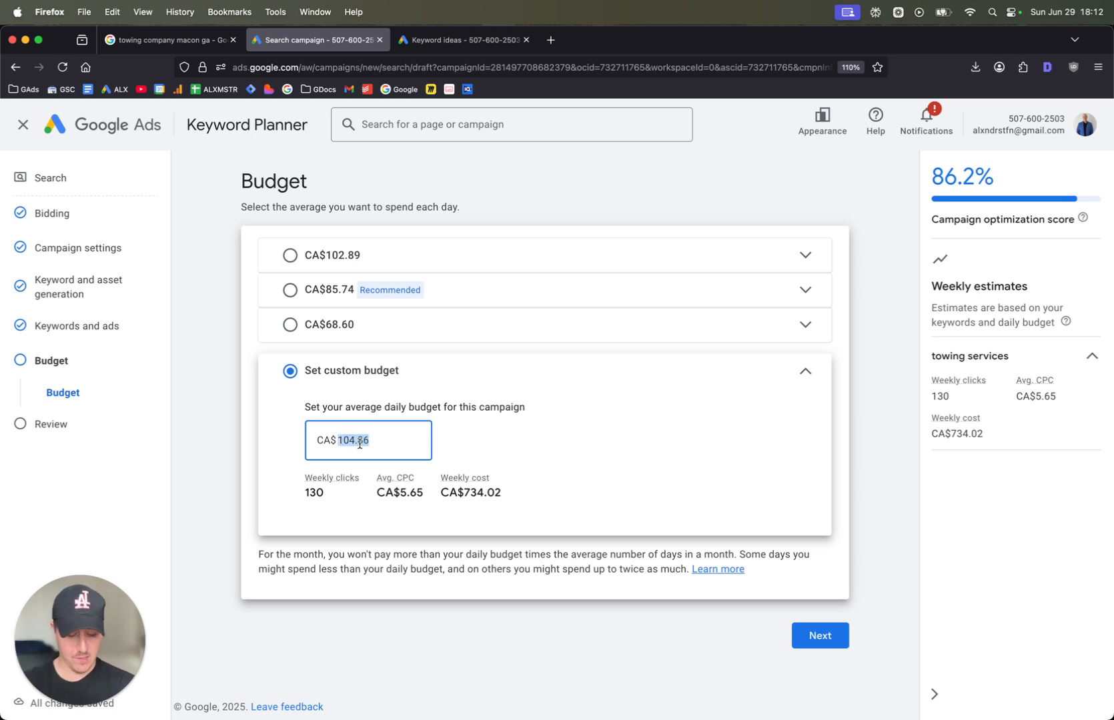
key(BackSpace)
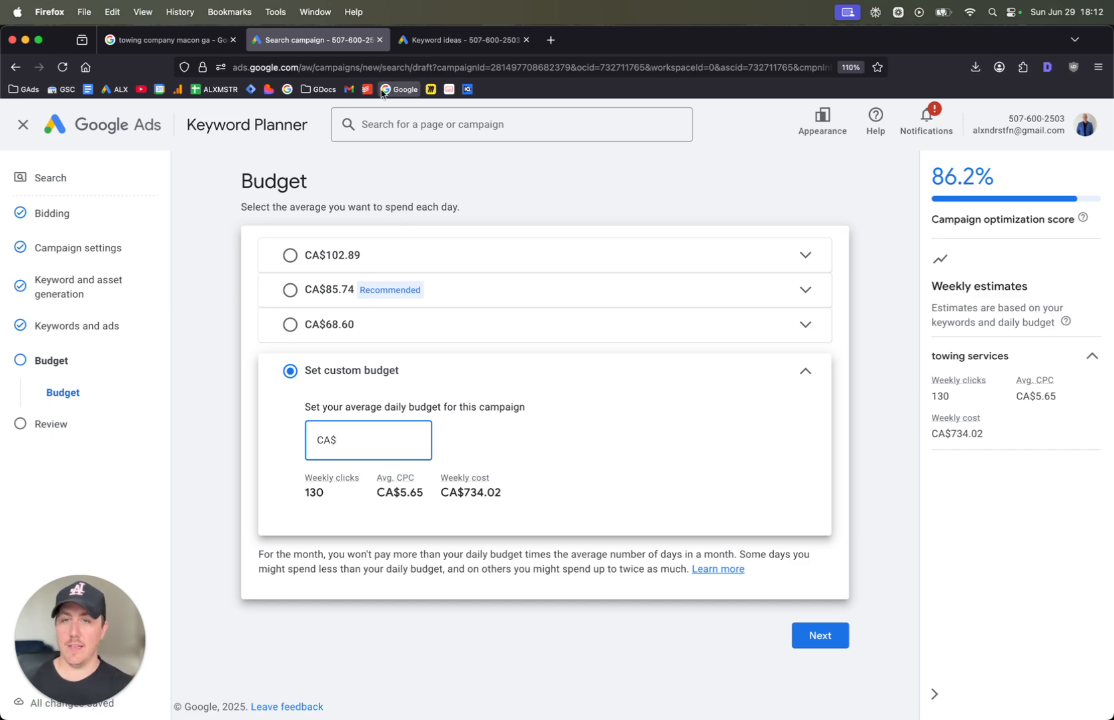
click(443, 40)
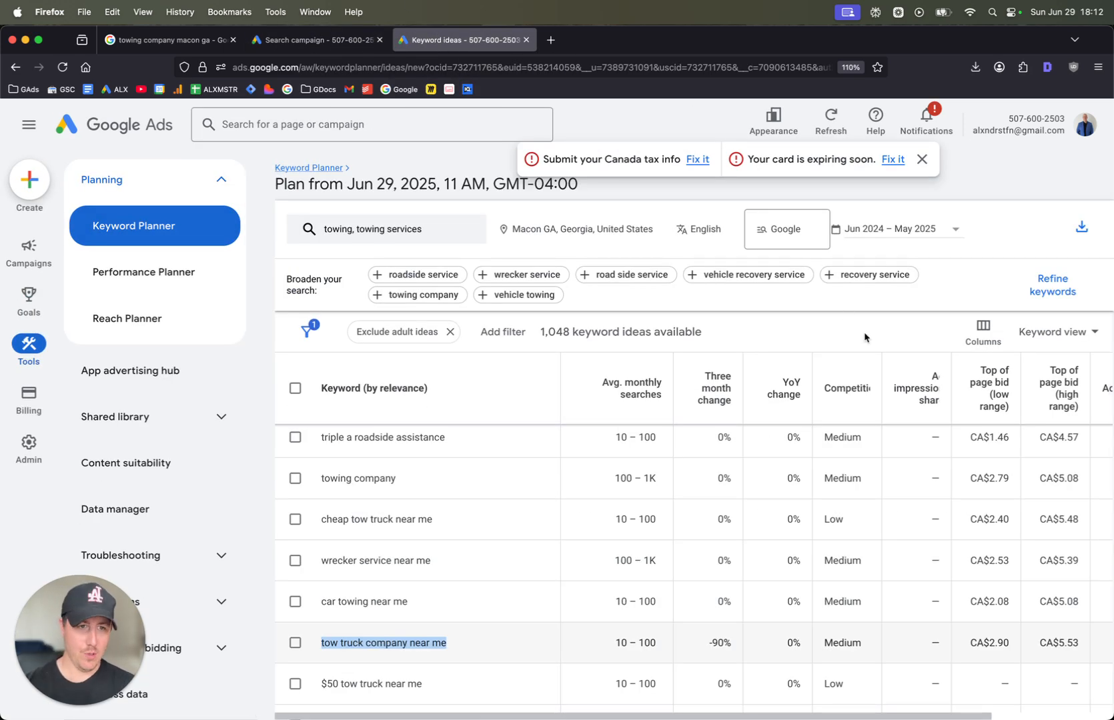
scroll(880, 507, right, 5)
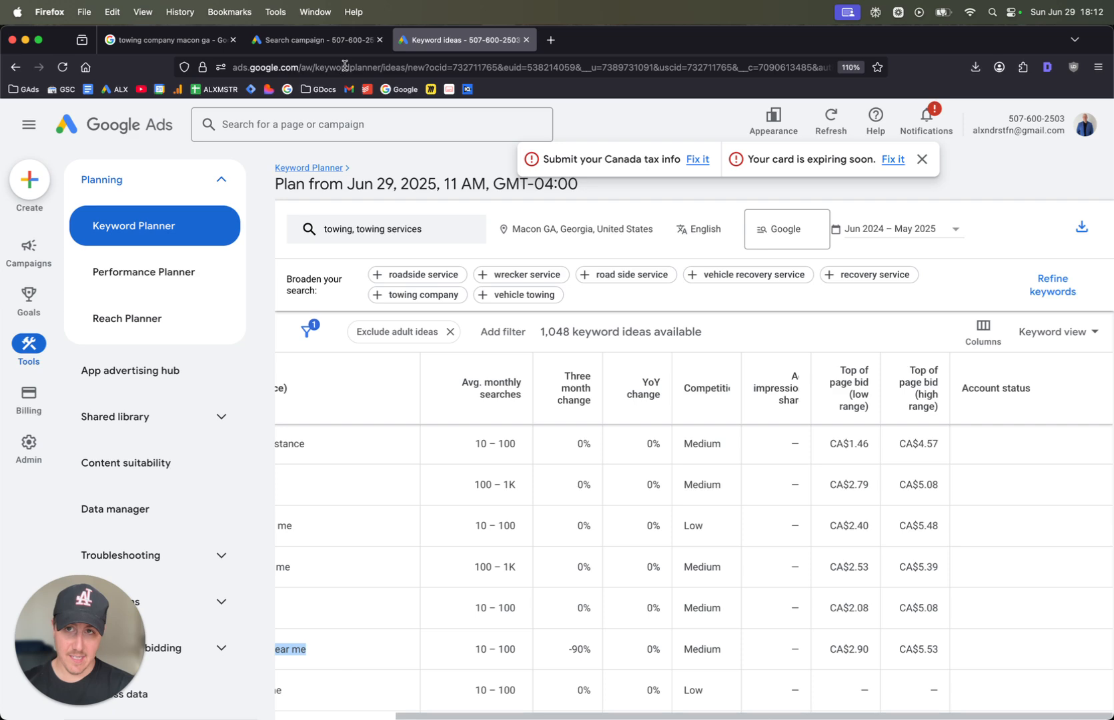
click(319, 40)
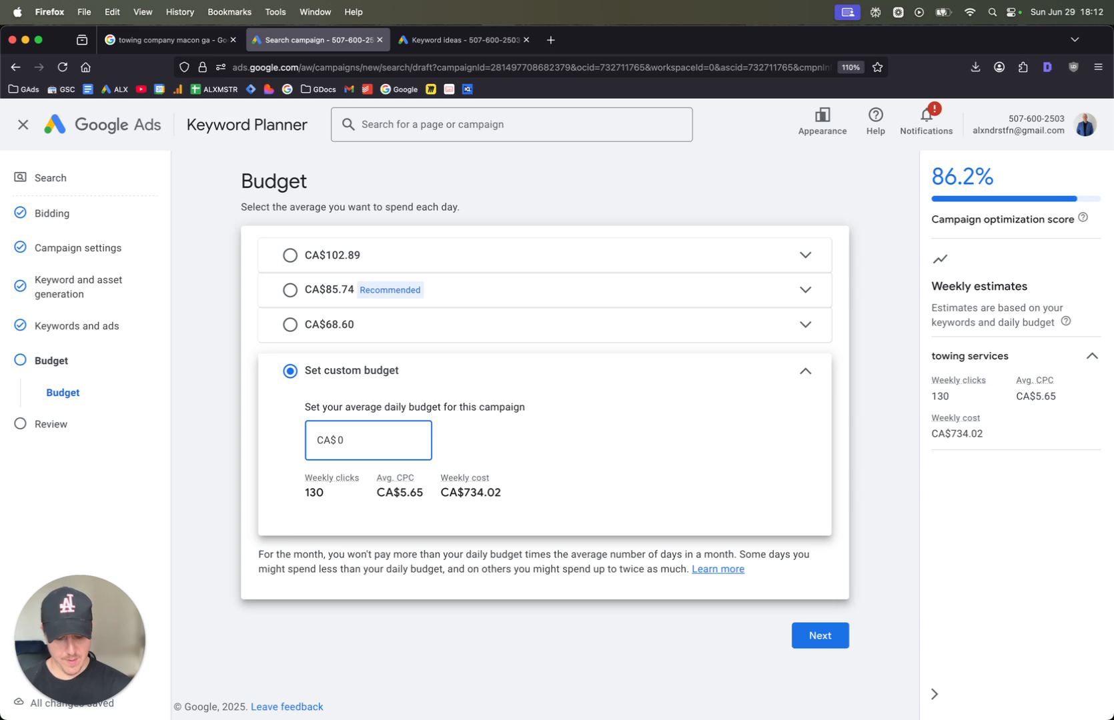
text(.01)
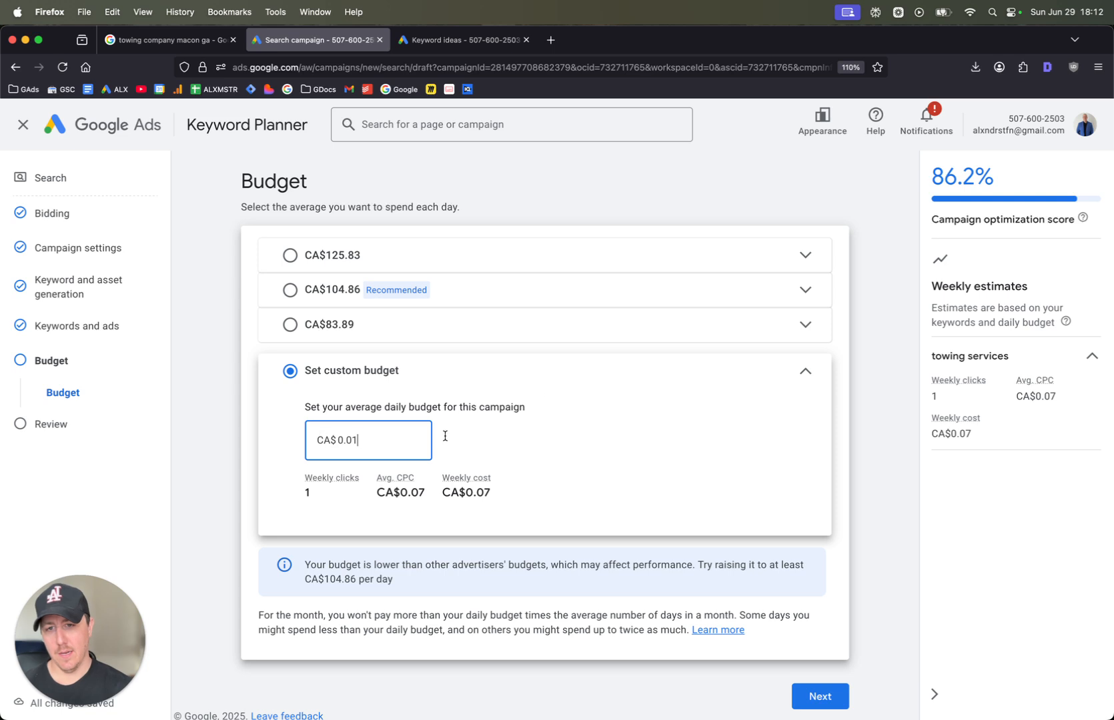
scroll(533, 396, down, 1)
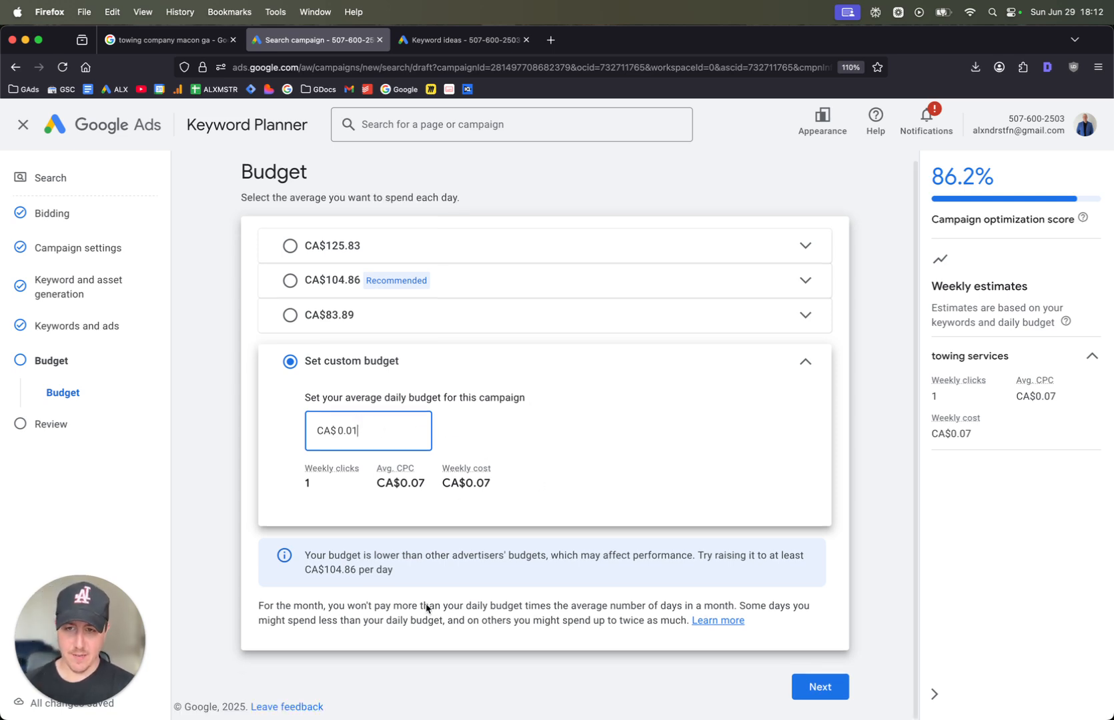
Continue to the campaign review and publish the campaign despite its missing information
click(821, 686)
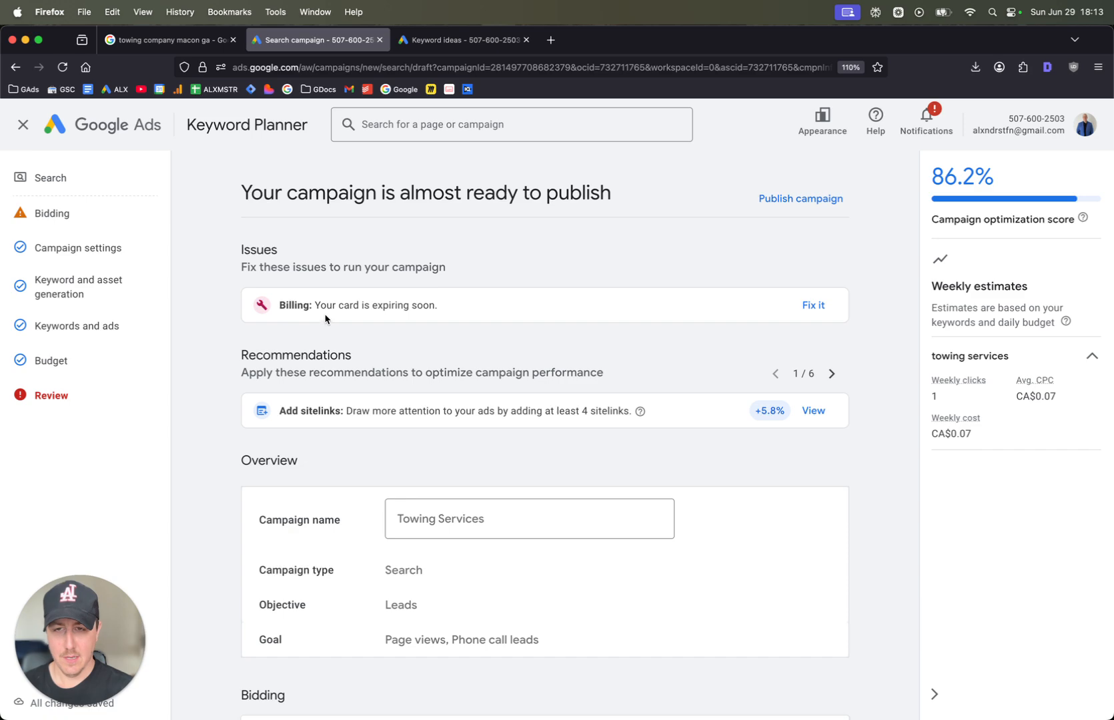
scroll(325, 319, down, 10)
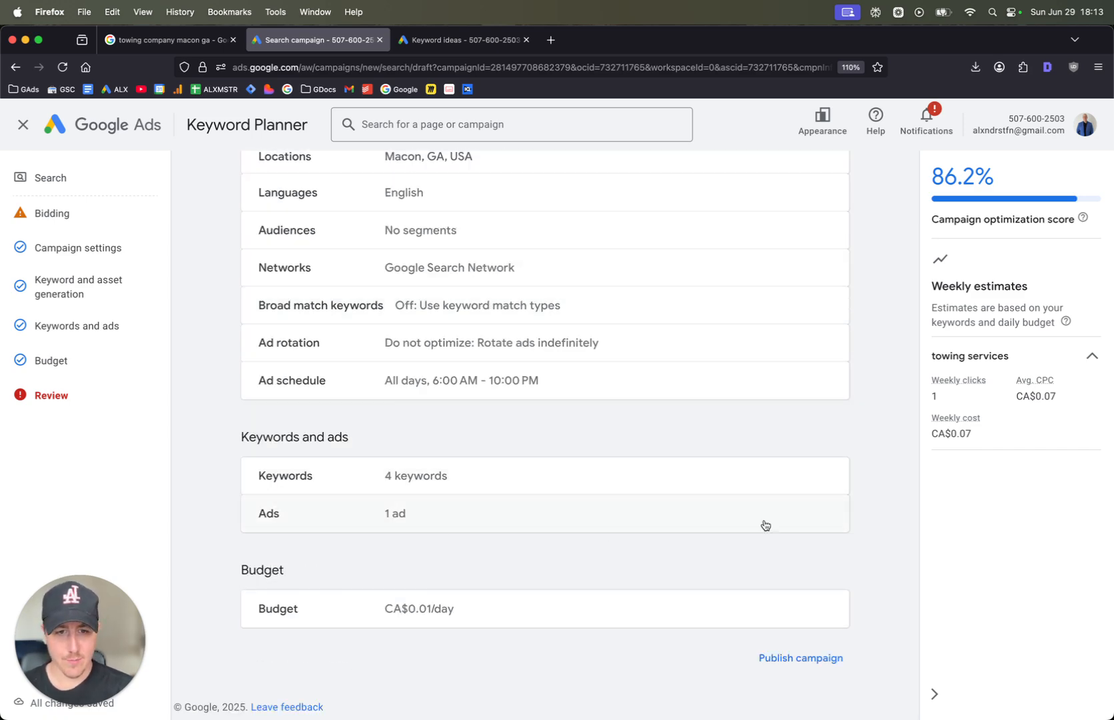
click(800, 661)
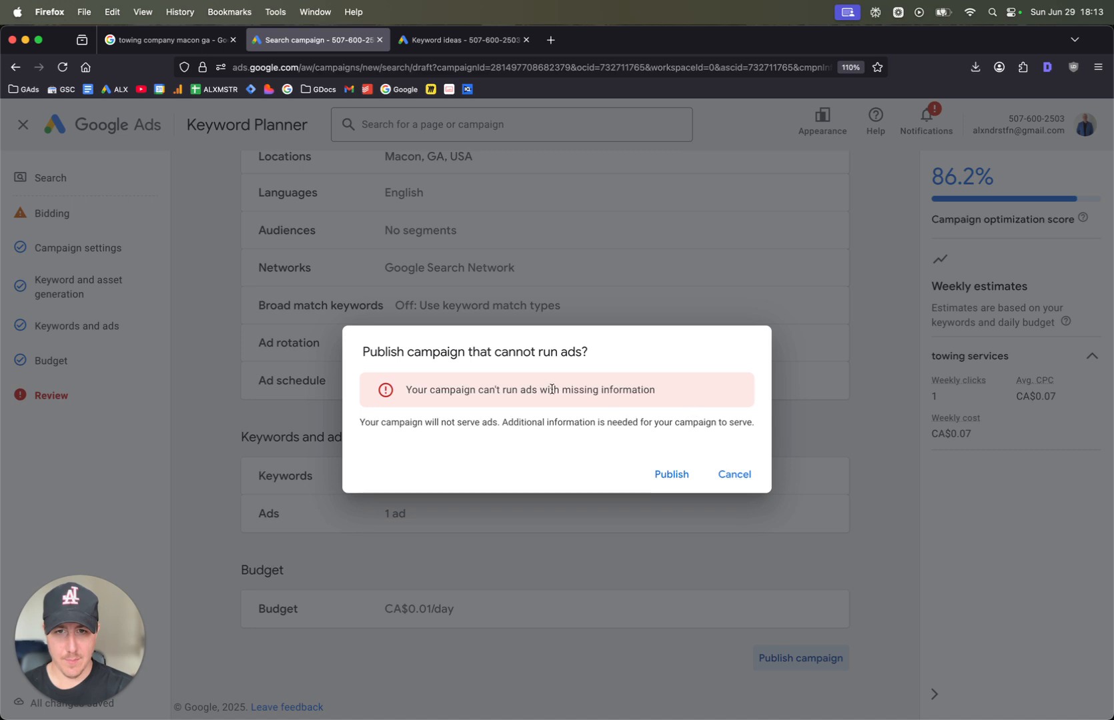
click(660, 481)
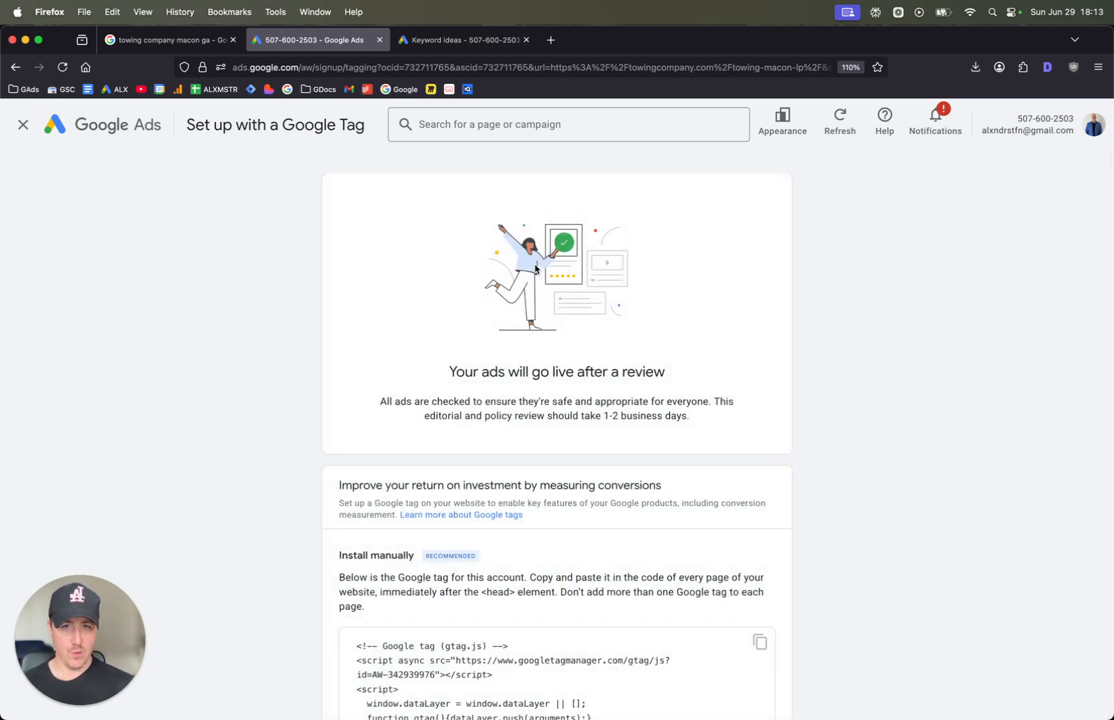
Look through the manual Google tag installation instructions and close the tag setup
scroll(507, 341, down, 1)
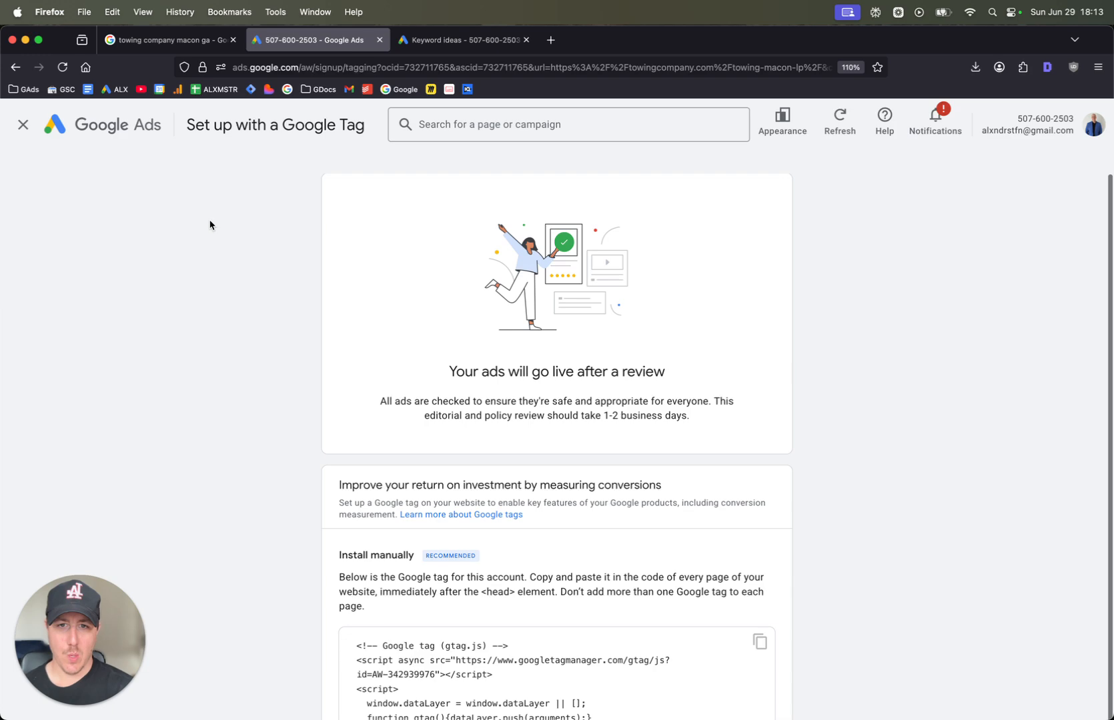
scroll(544, 348, down, 3)
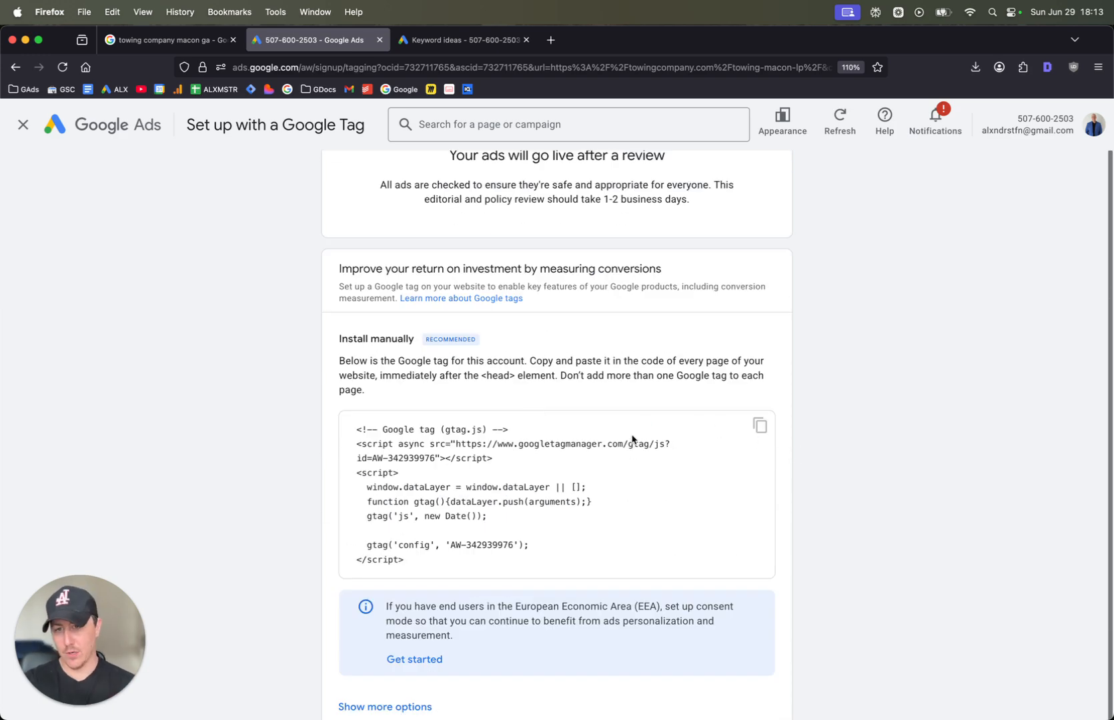
scroll(984, 507, down, 1)
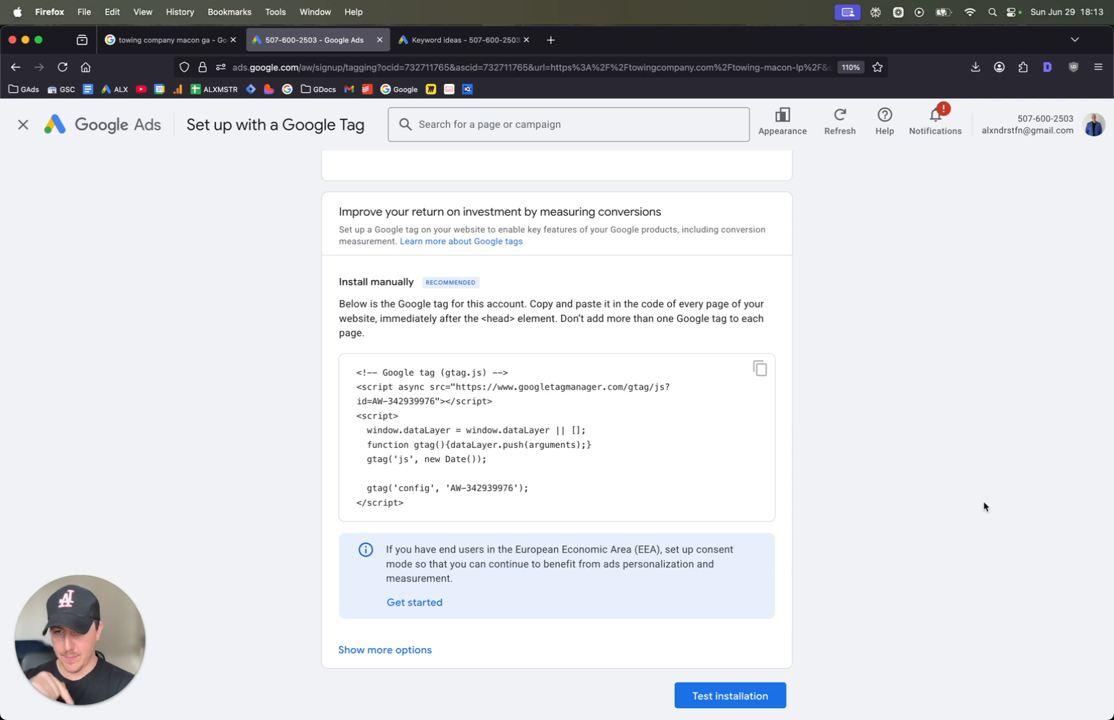
scroll(669, 527, down, 1)
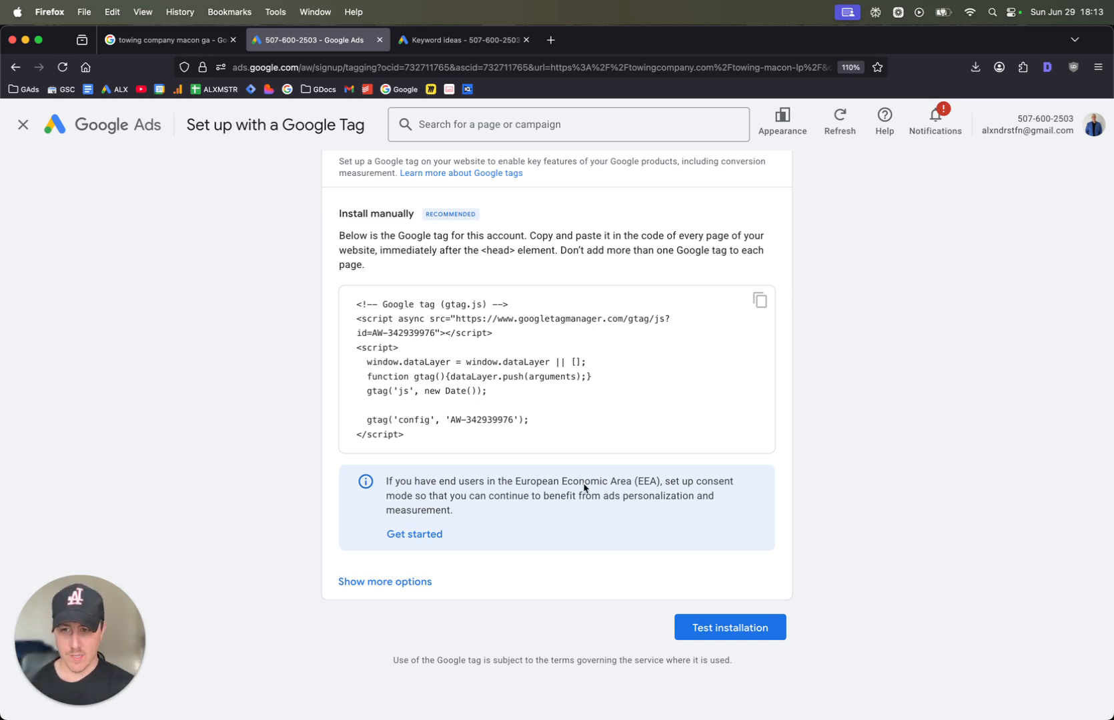
scroll(584, 486, up, 1)
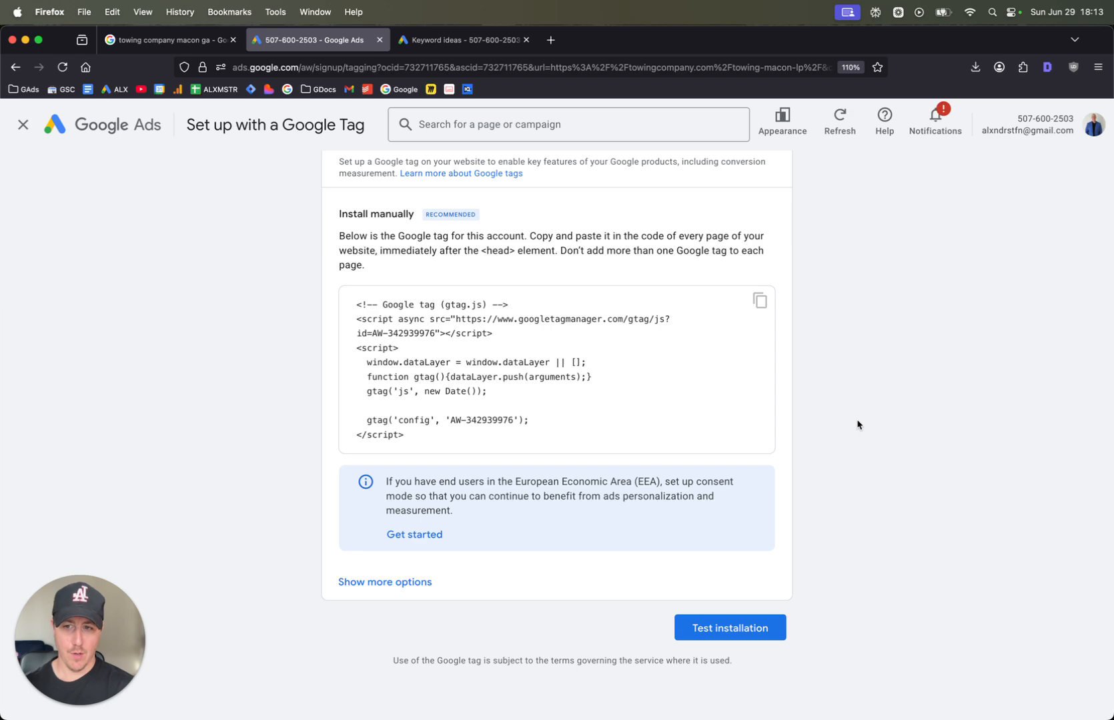
scroll(858, 425, up, 5)
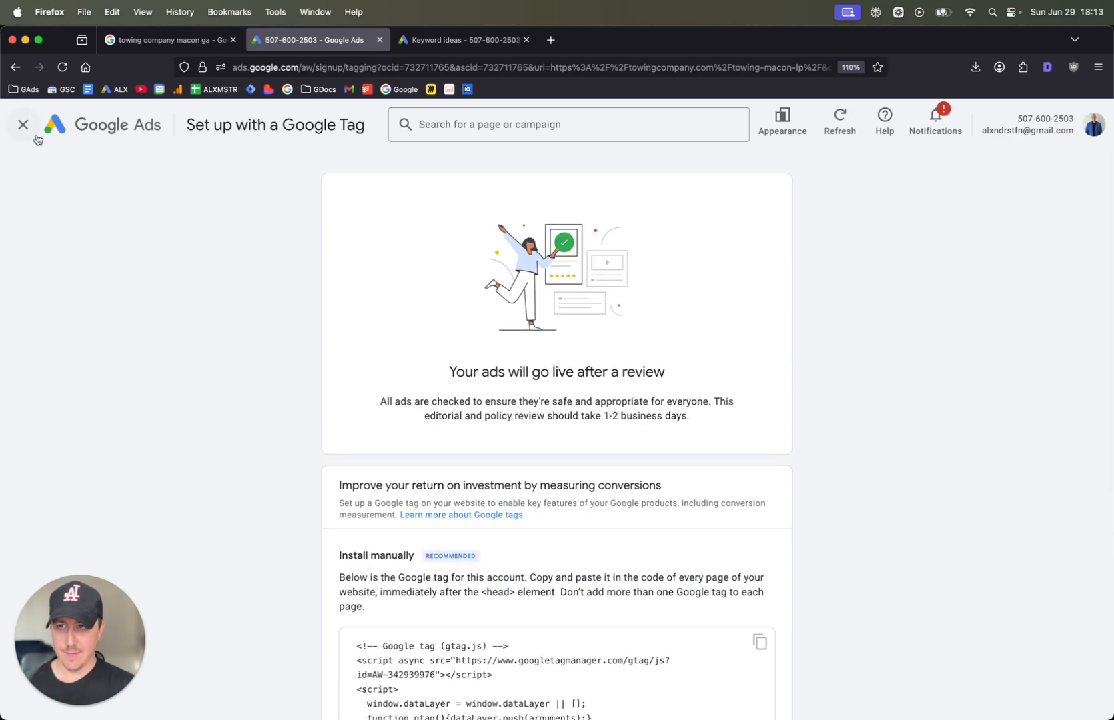
click(26, 130)
Open the list of campaigns and check the bid strategy status of the Towing Services campaign
click(170, 326)
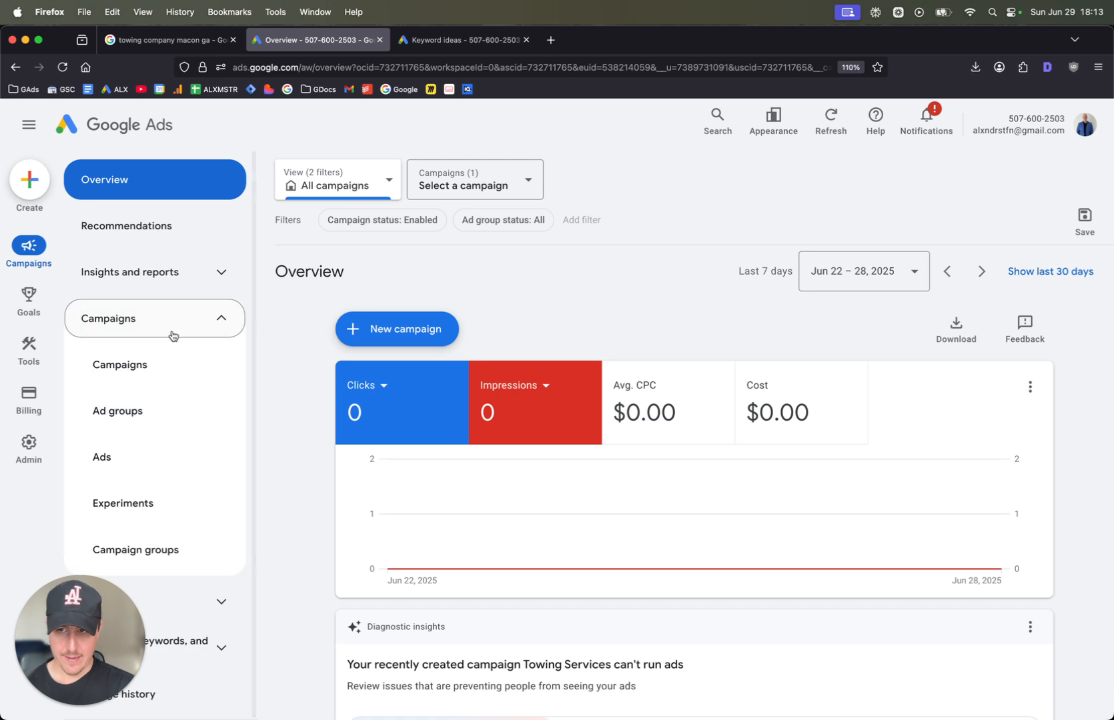
click(173, 364)
scroll(629, 542, down, 1)
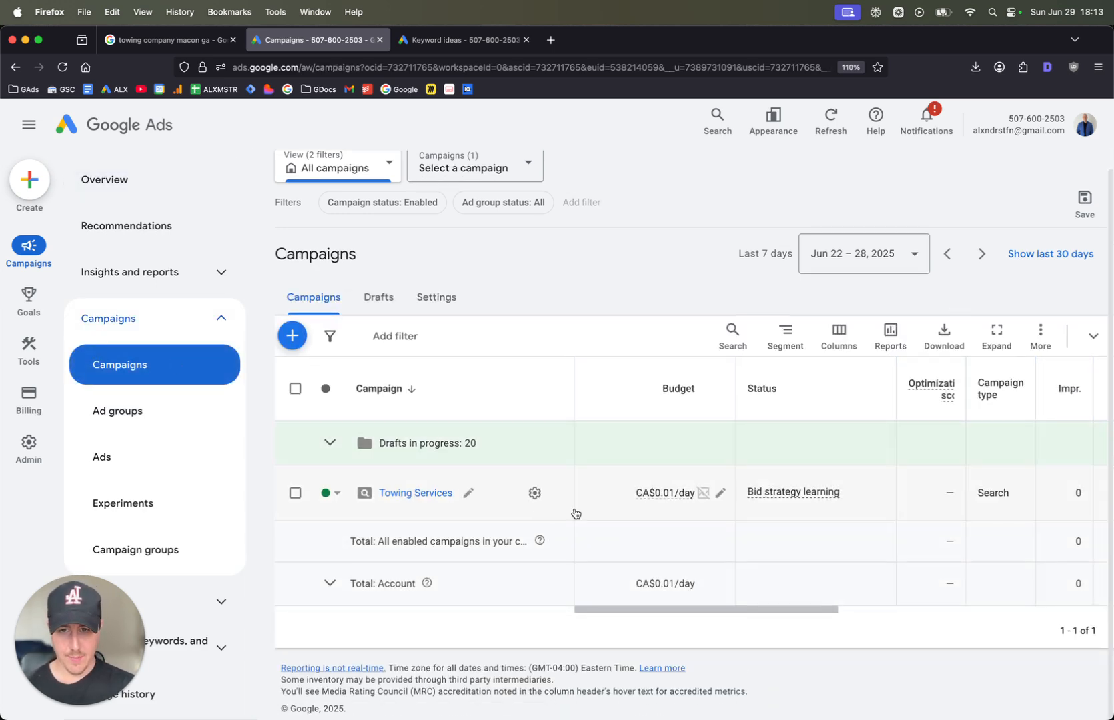
mouse_move(748, 499)
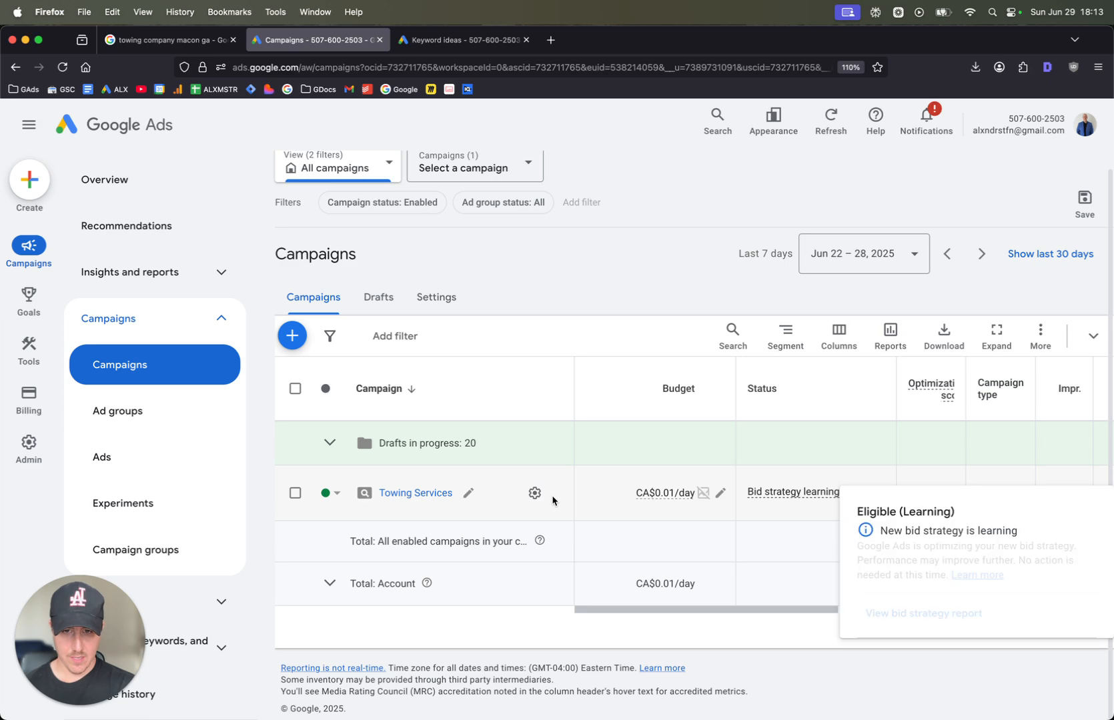
Change the Towing Services campaign's bid strategy to Manual CPC, save it and close the campaign settings
click(535, 492)
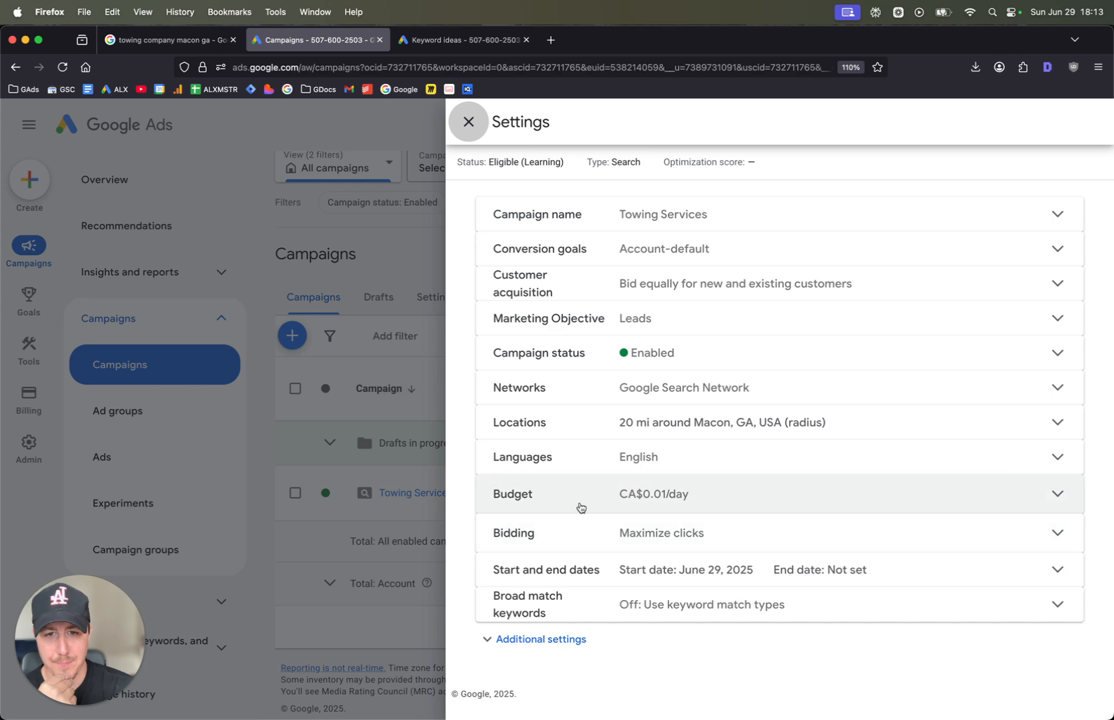
click(693, 546)
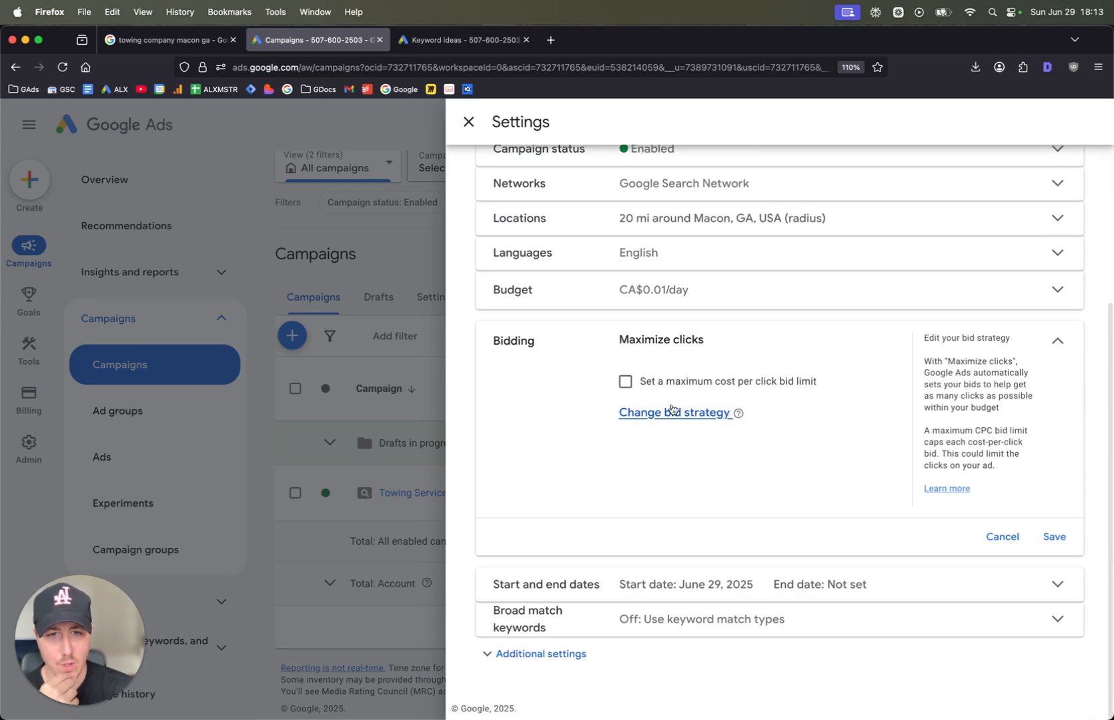
click(672, 412)
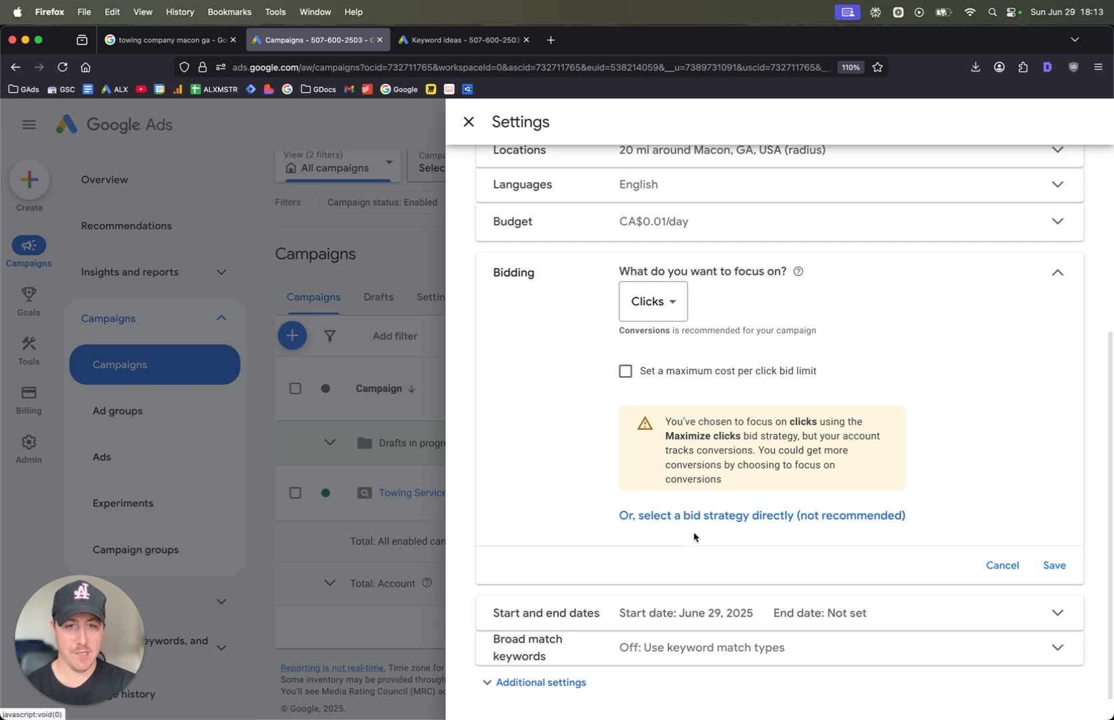
click(705, 518)
click(706, 399)
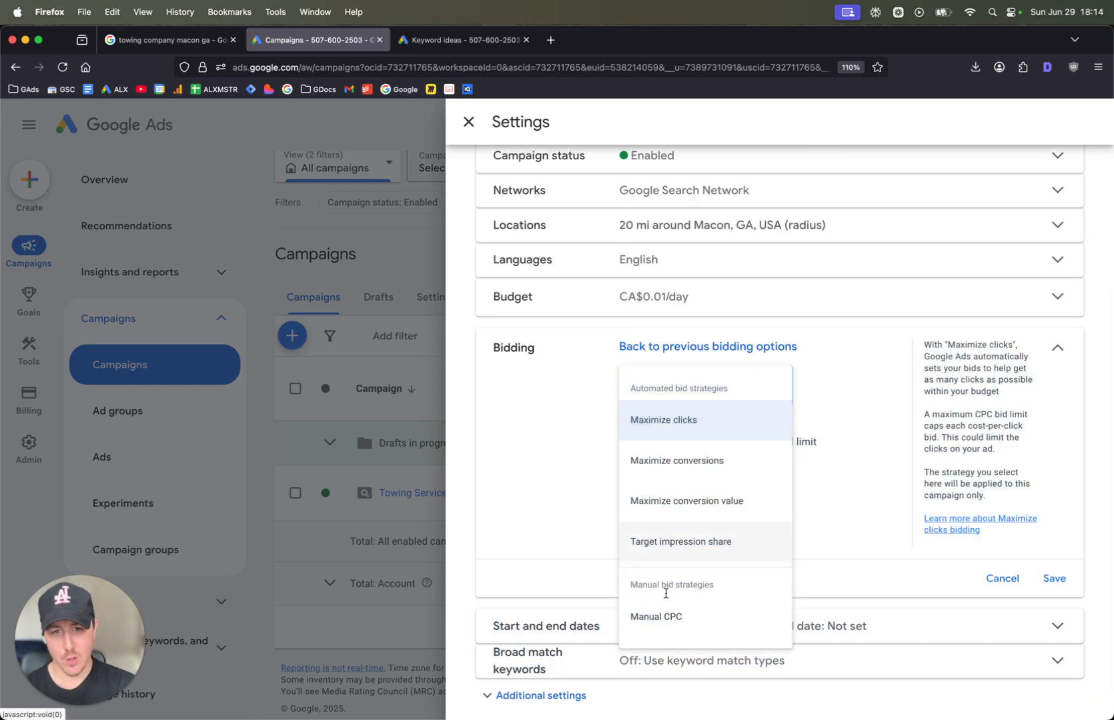
click(672, 619)
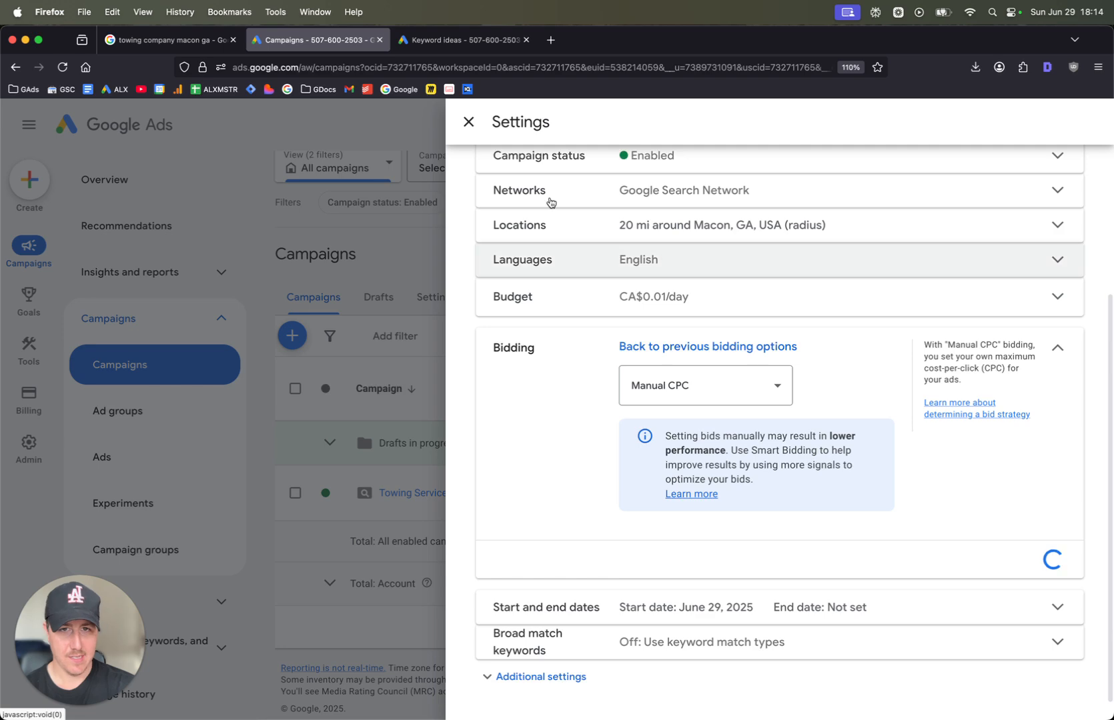
click(476, 135)
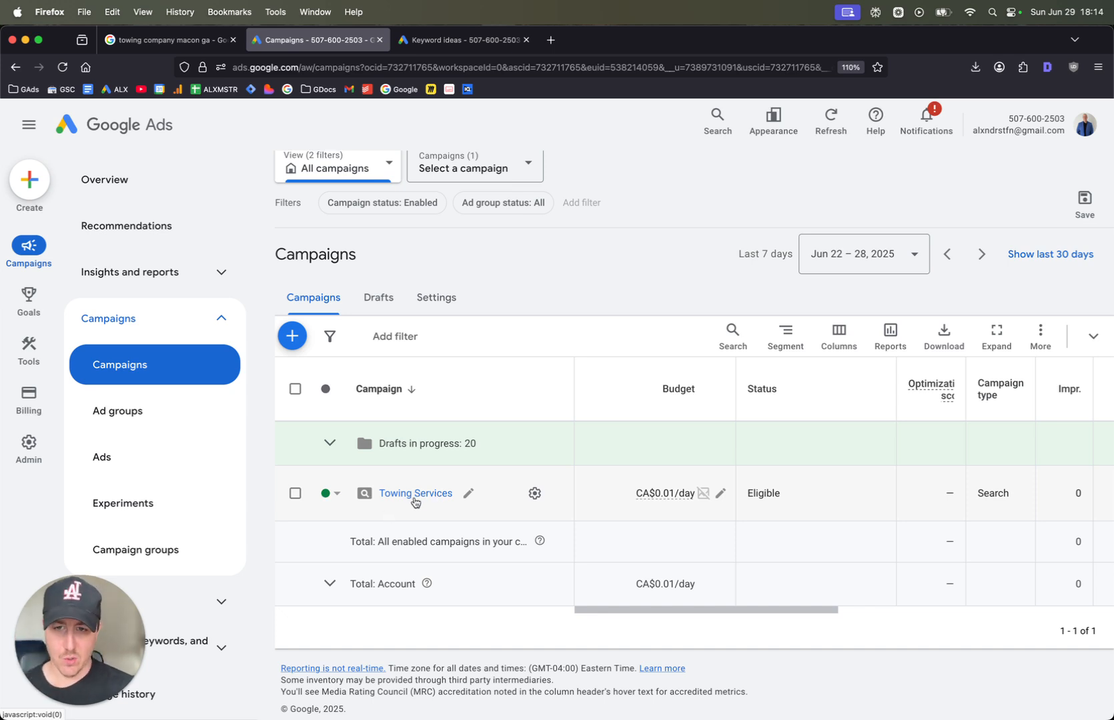
Reload the campaigns list and open the ad groups of the Towing Services campaign
click(62, 67)
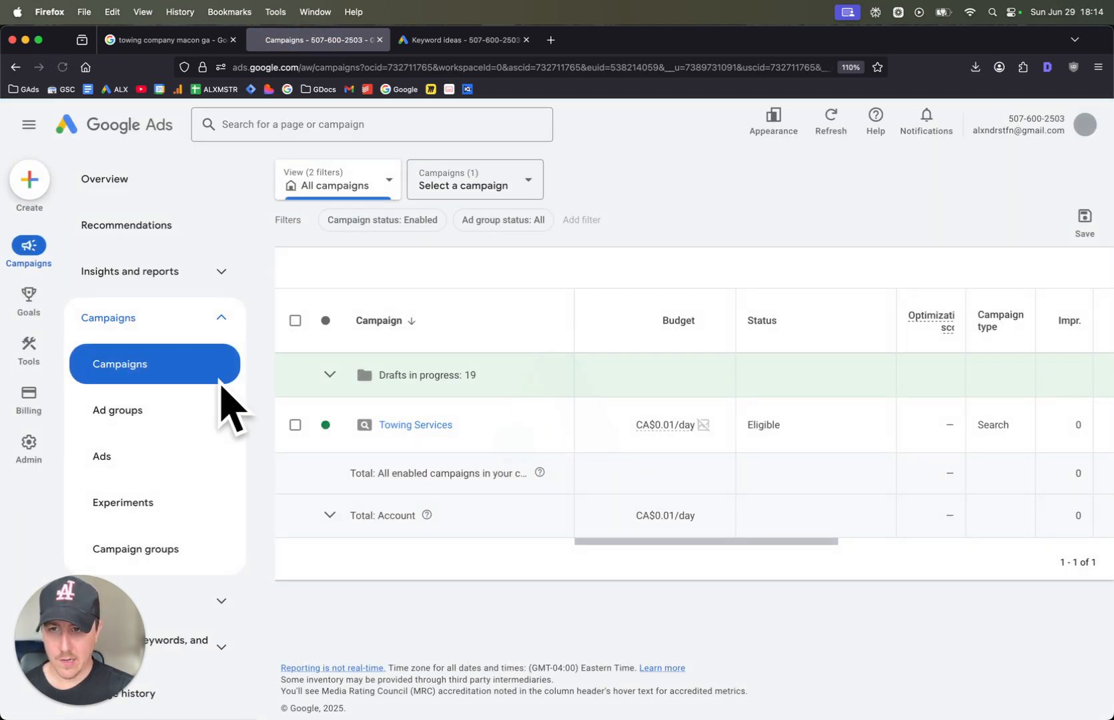
click(394, 512)
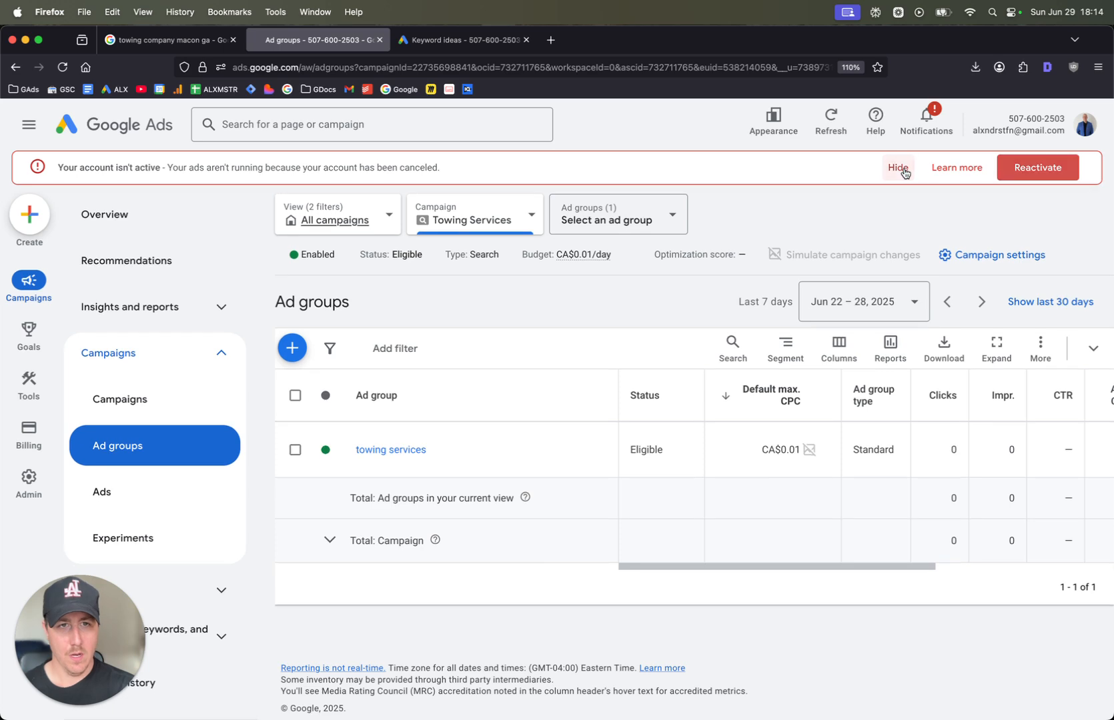
Hide the inactive-account notice and set the towing services ad group's default max. CPC to CA$5.00, saving the change
click(903, 172)
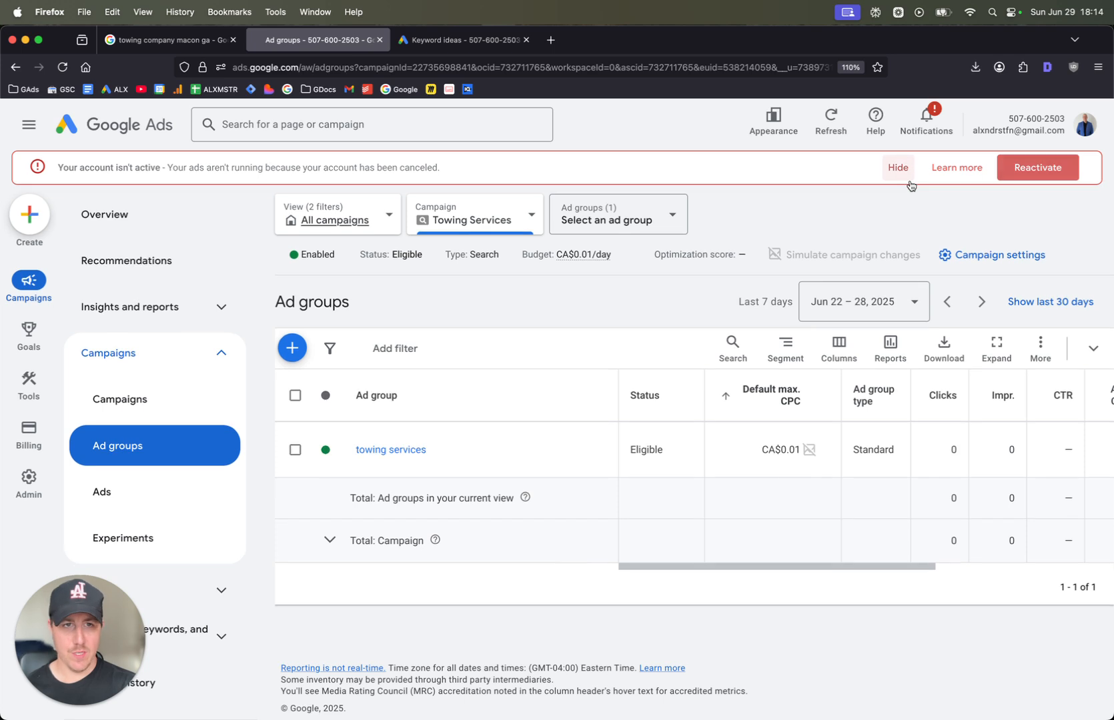
click(906, 175)
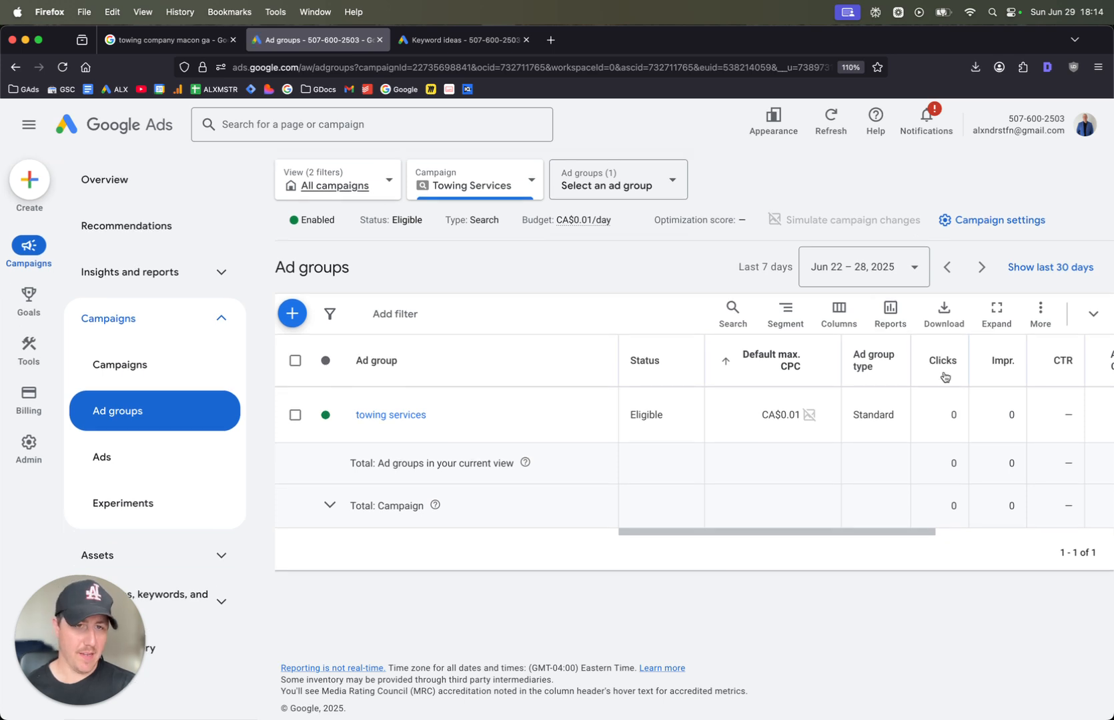
click(820, 418)
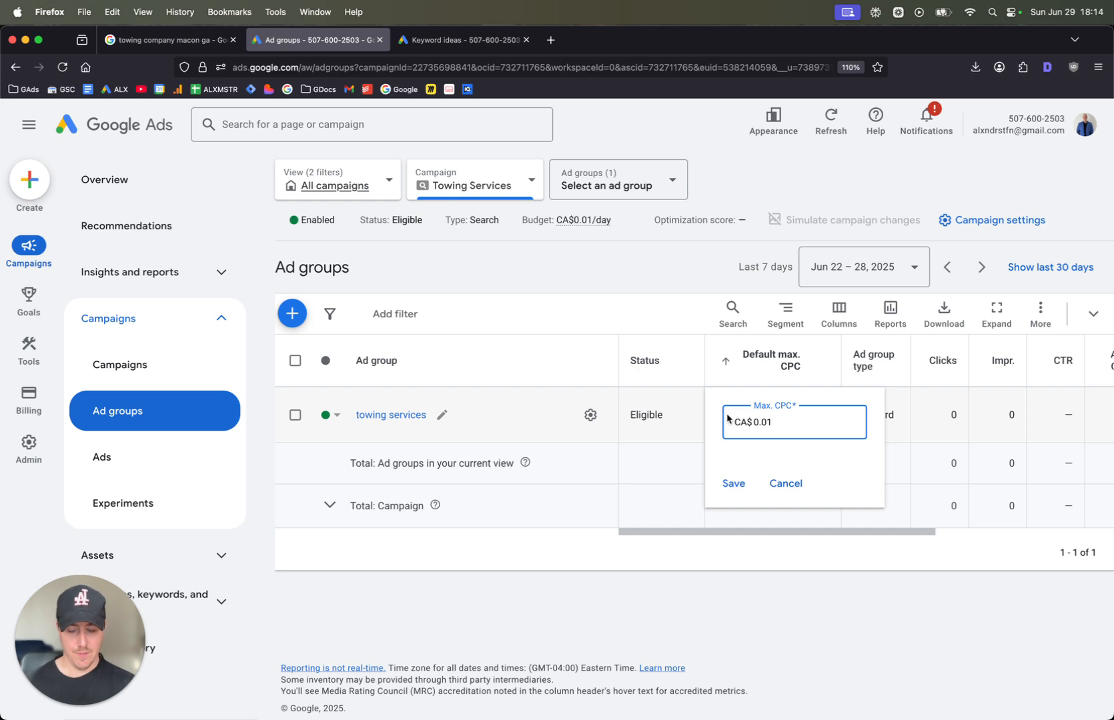
key(super+a)
text(5)
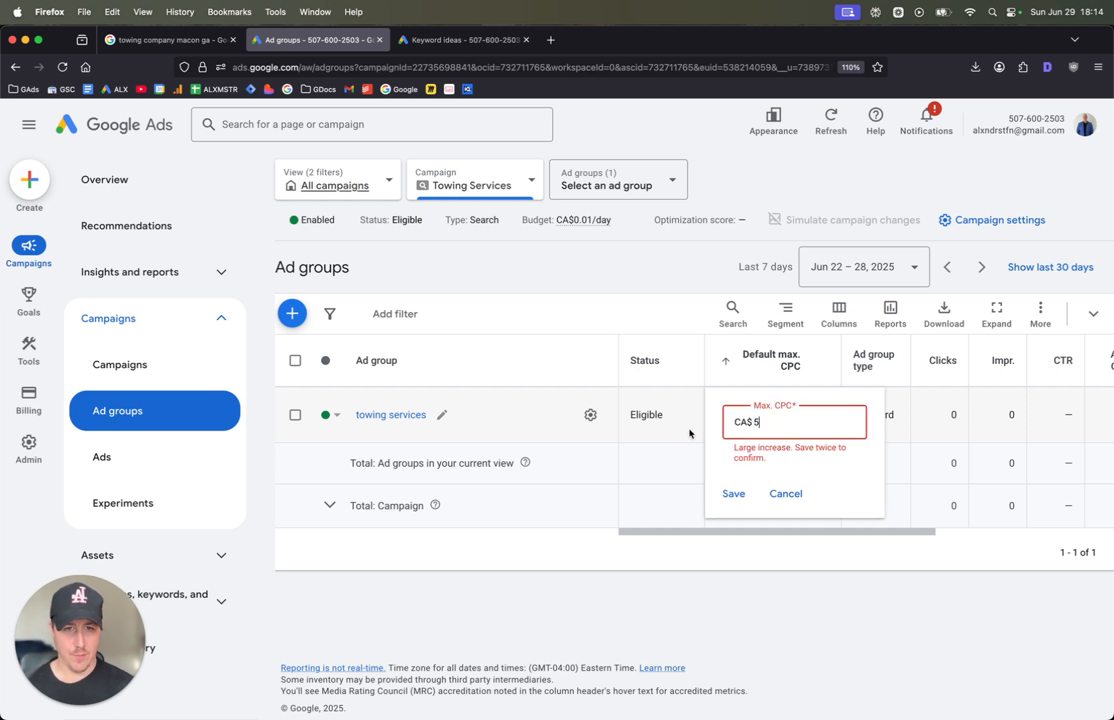
click(733, 484)
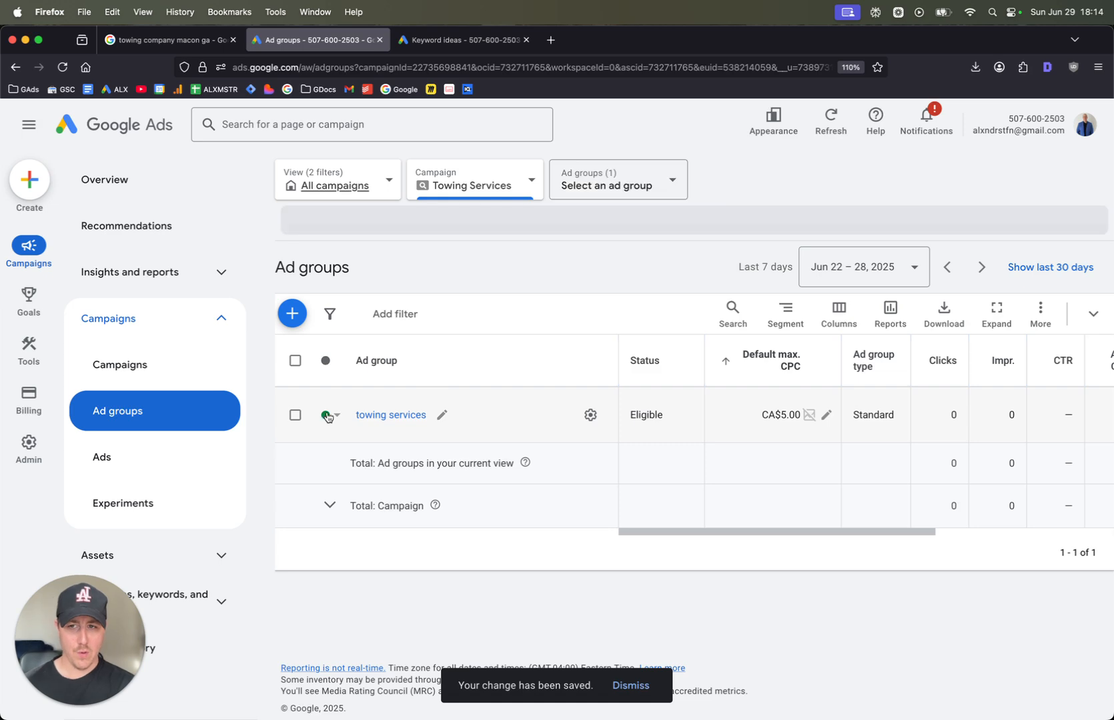
Open the towing services ad group's keywords, hide the account notice and check the max. CPC of each keyword
click(382, 414)
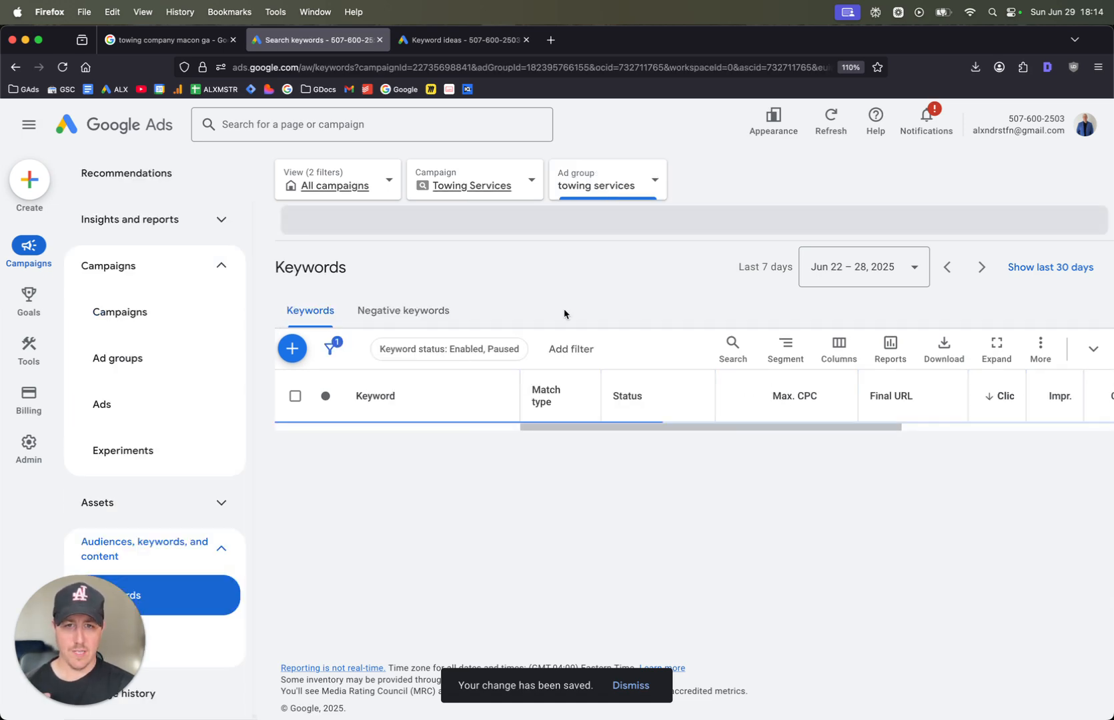
scroll(562, 313, down, 3)
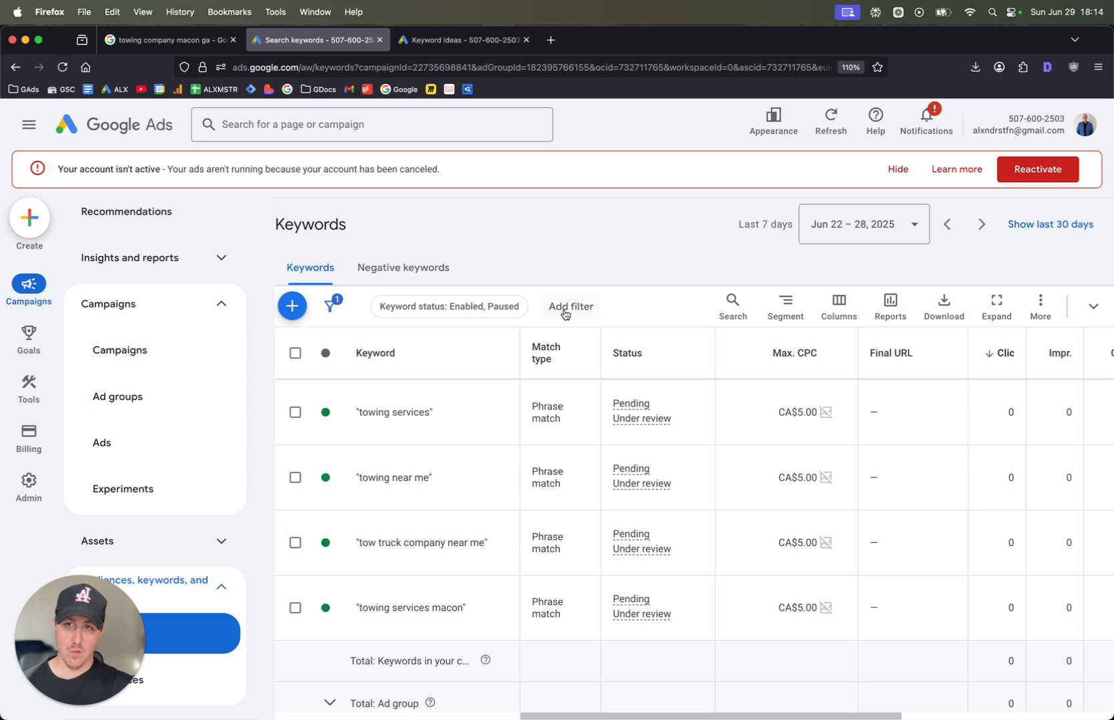
click(898, 170)
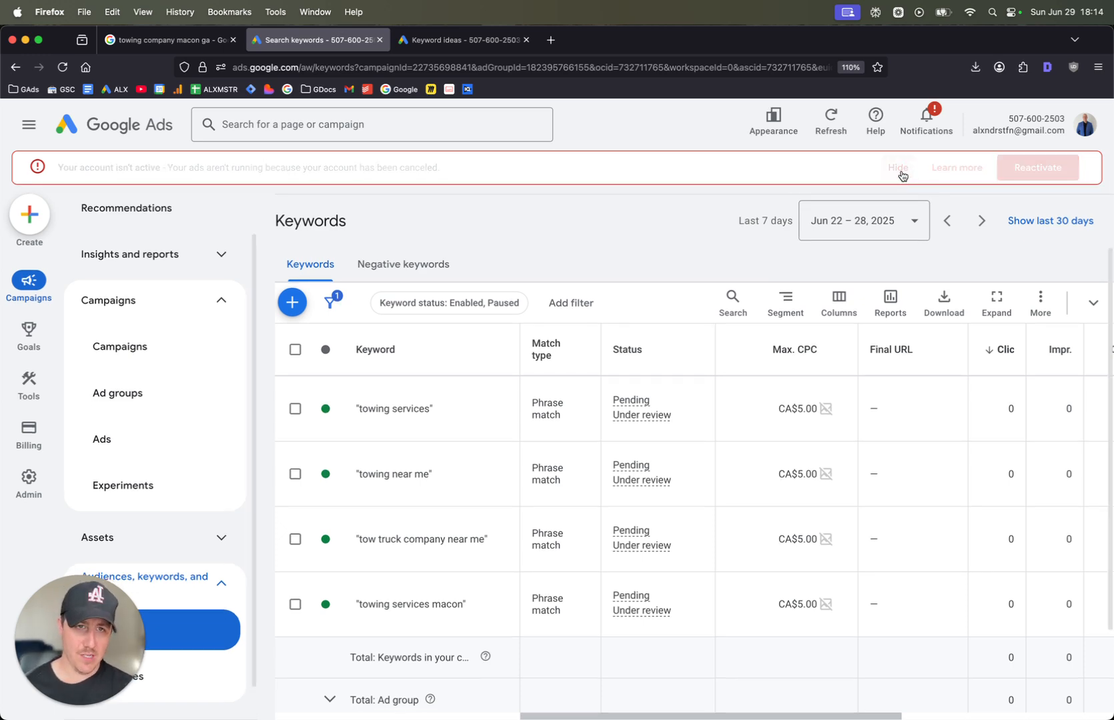
scroll(390, 497, up, 3)
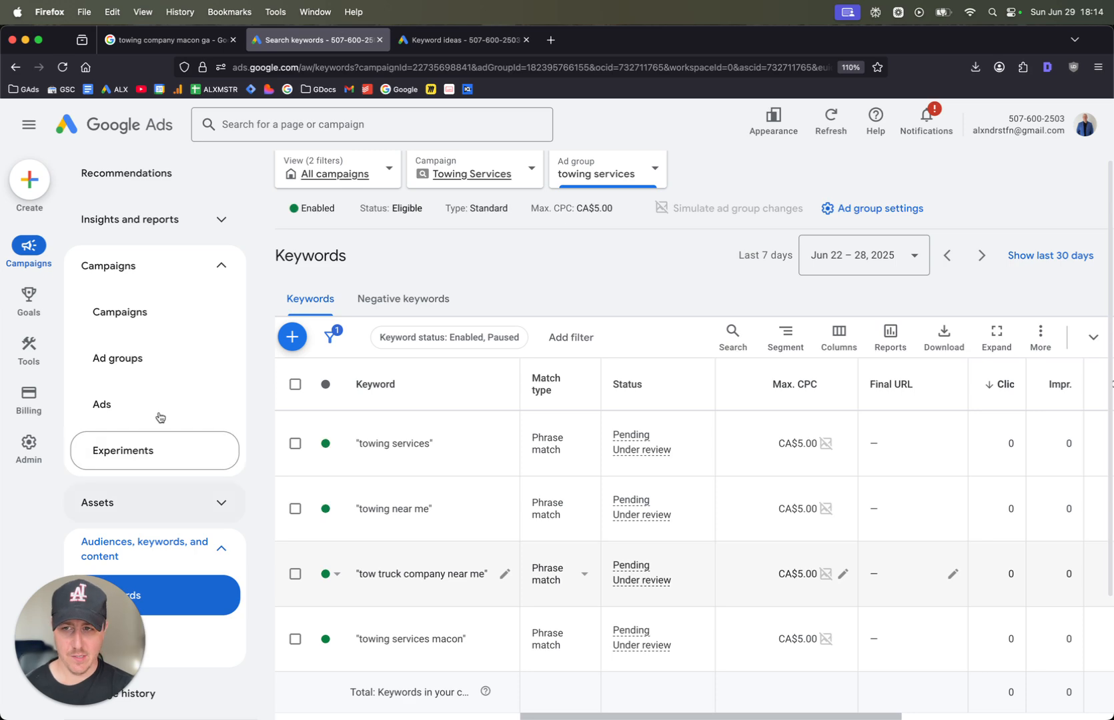
Return to the campaigns list and pause the Towing Services campaign
click(164, 323)
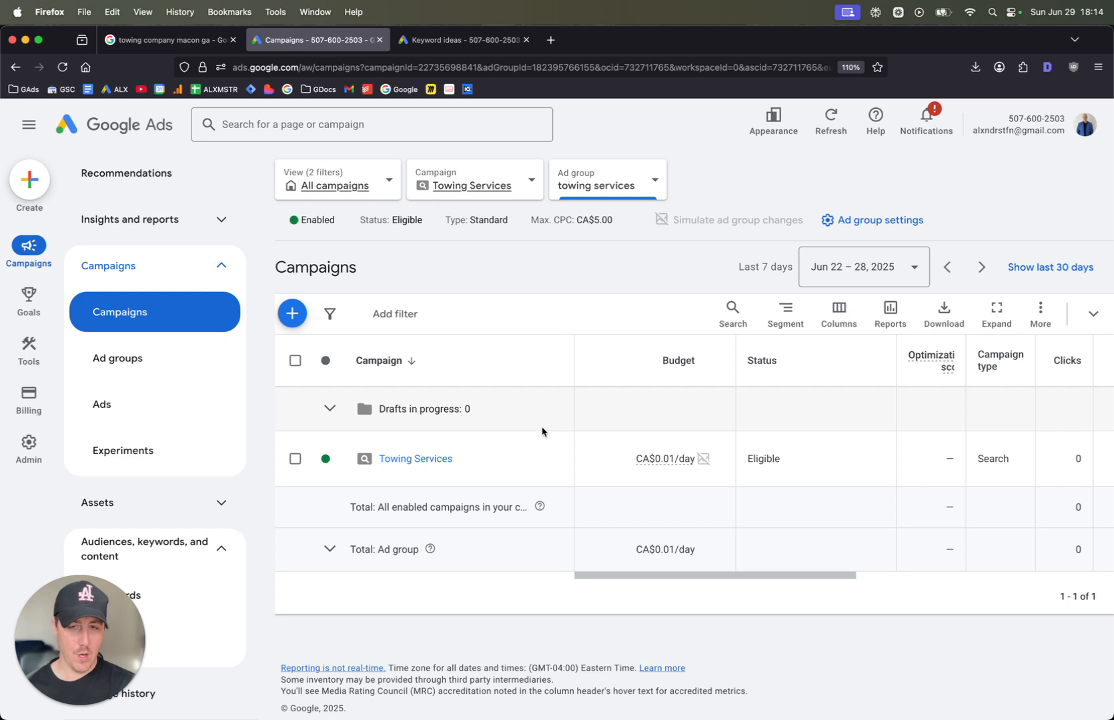
click(337, 462)
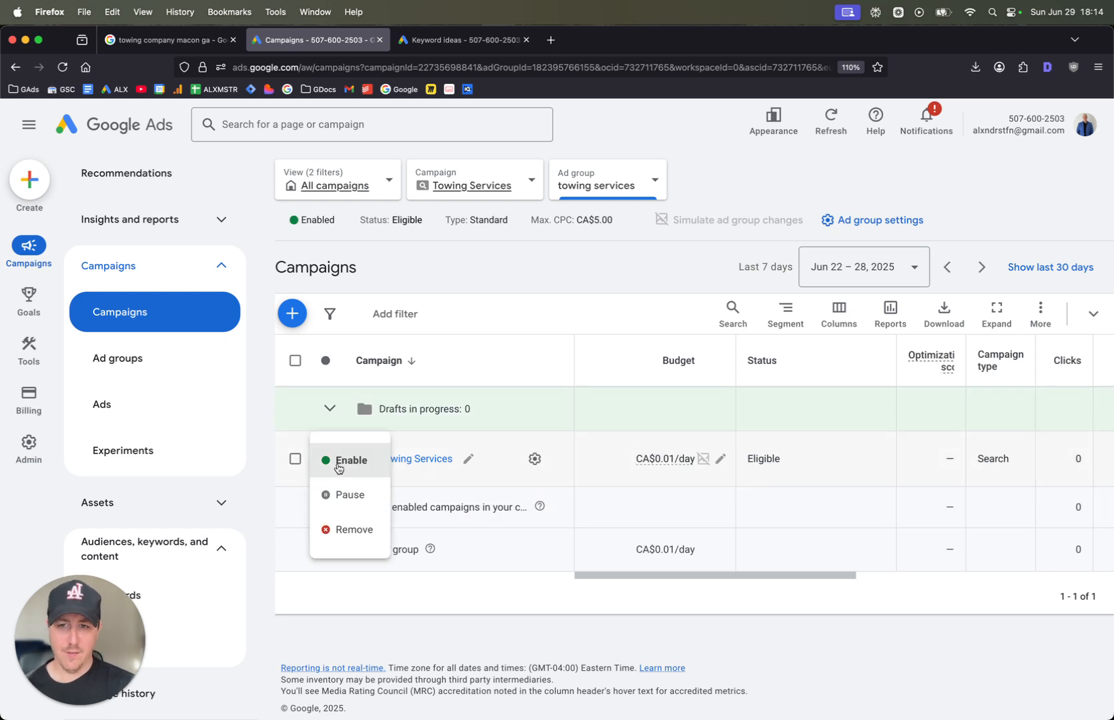
click(347, 497)
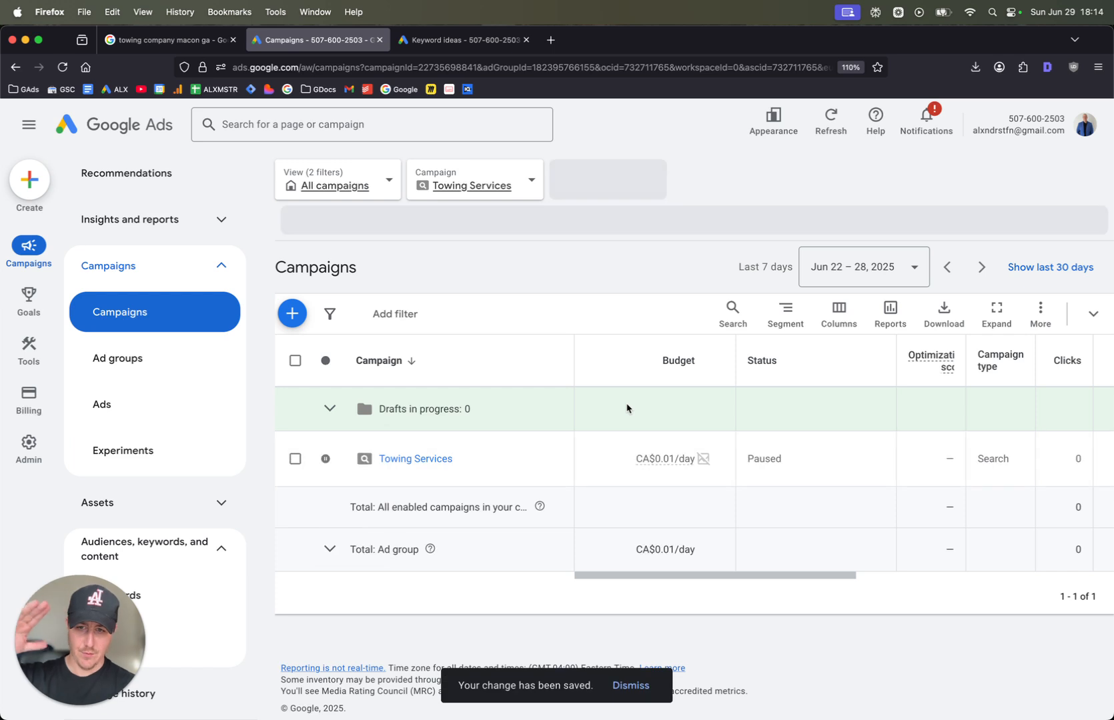